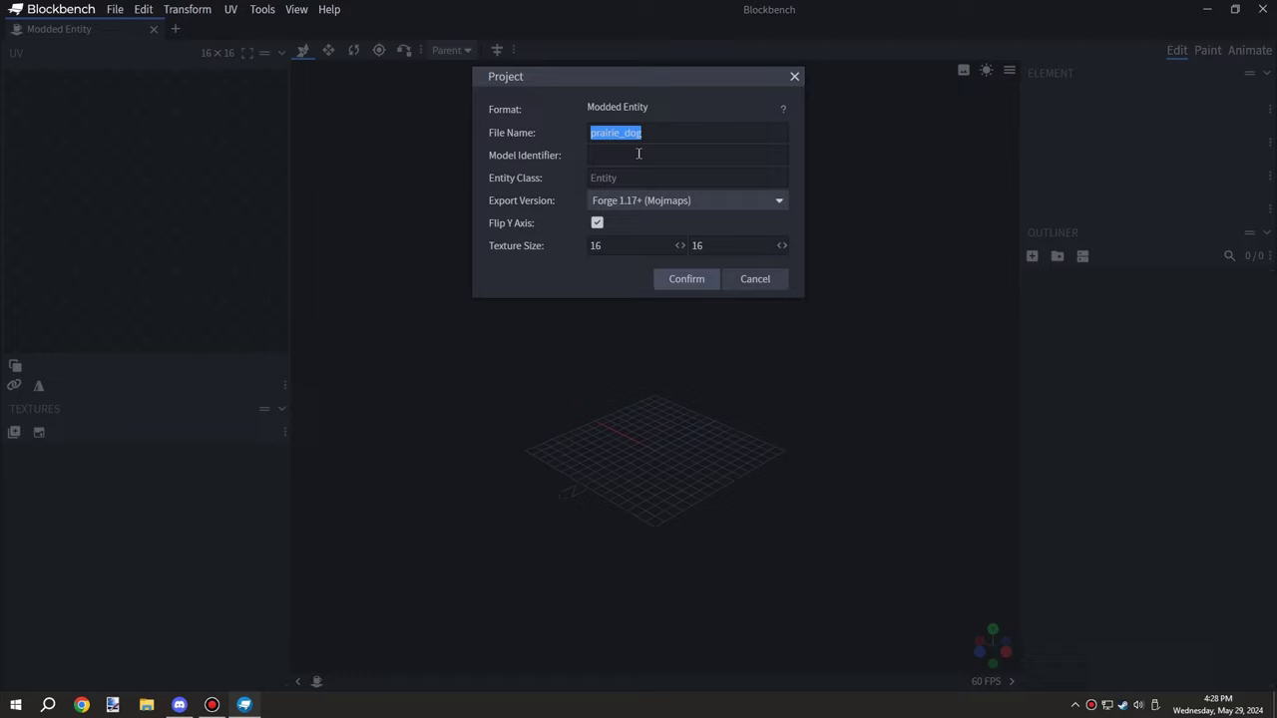
# Confirm the prairie_dog Modded Entity project and add a cube stretched to a height of 4
pyautogui.click(686, 279)
pyautogui.click(1032, 255)
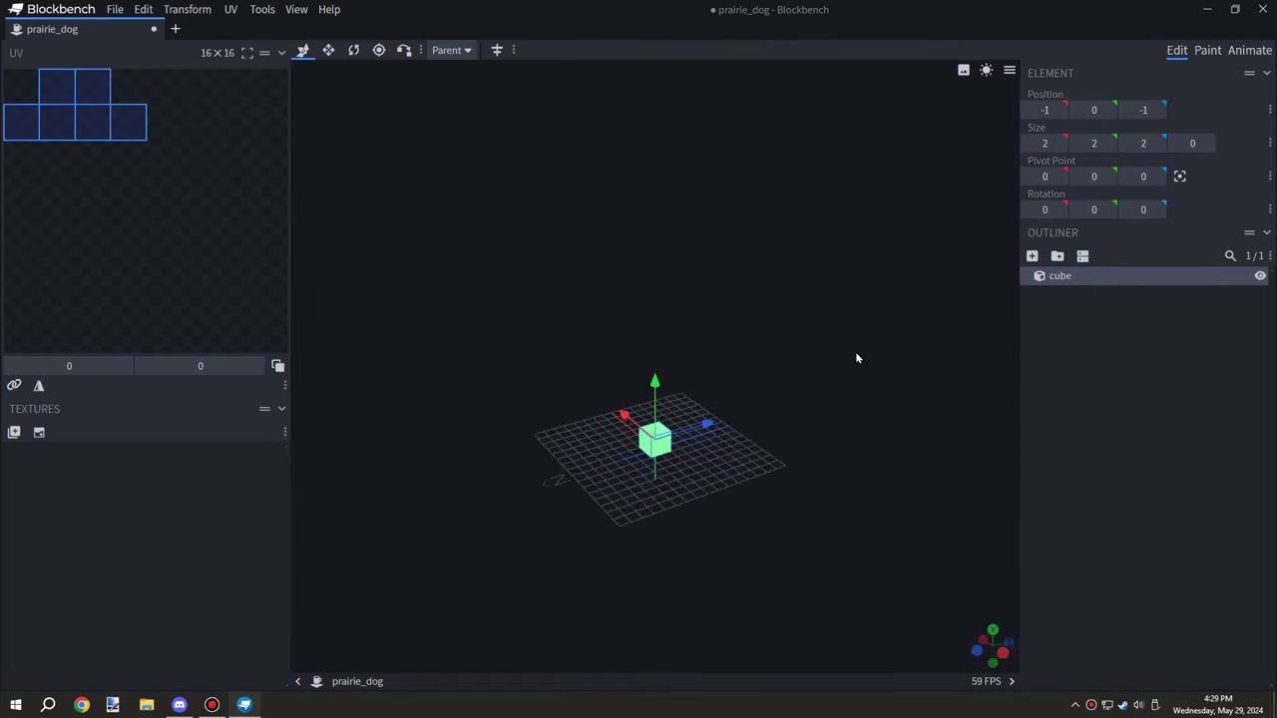
pyautogui.moveTo(723, 441); pyautogui.dragTo(661, 439)
pyautogui.moveTo(655, 401); pyautogui.dragTo(655, 391)
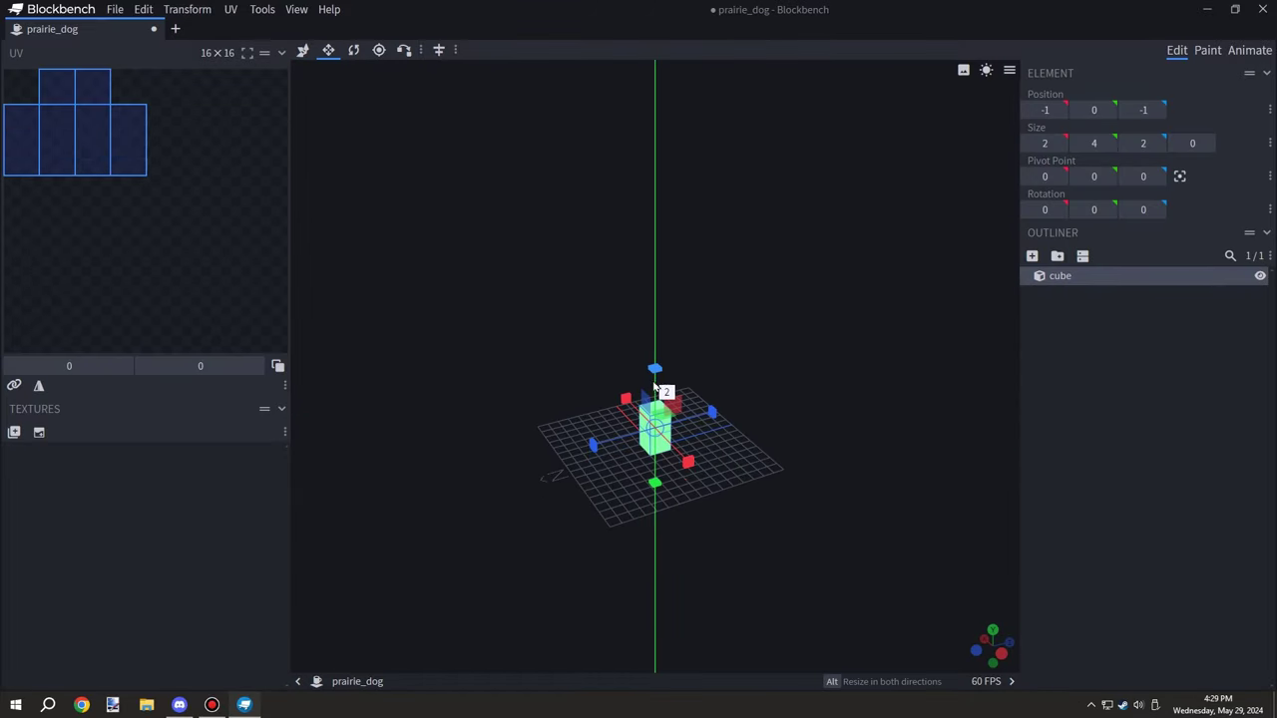
# Shorten the cube to a height of 3 and move it sideways and toward the north end as a front leg
pyautogui.moveTo(771, 396); pyautogui.dragTo(658, 362)
pyautogui.moveTo(683, 374); pyautogui.dragTo(725, 409)
pyautogui.scroll(3, 773, 404)
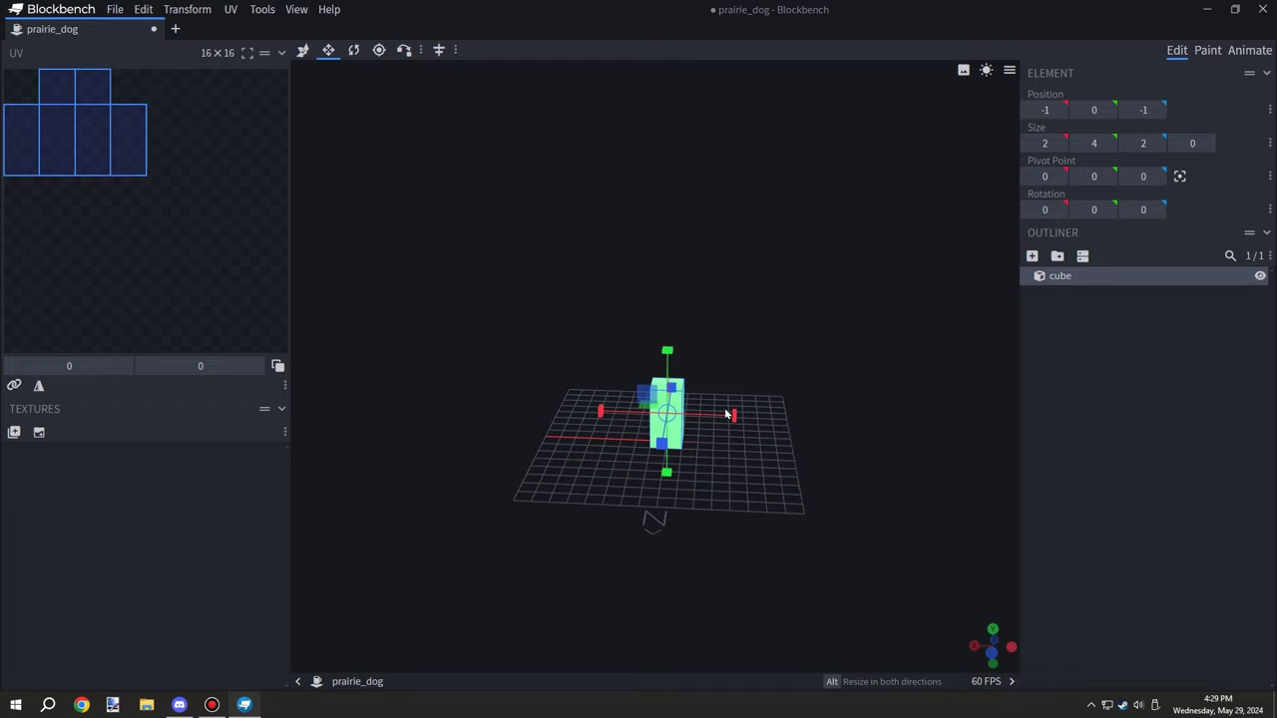
pyautogui.scroll(4, 725, 407)
pyautogui.moveTo(725, 409); pyautogui.dragTo(763, 309, button='right')
pyautogui.moveTo(648, 354); pyautogui.dragTo(783, 375)
pyautogui.hotkey('ctrl', 'z')
pyautogui.press('v')
pyautogui.moveTo(776, 317); pyautogui.dragTo(706, 321)
pyautogui.moveTo(601, 341); pyautogui.dragTo(587, 349)
pyautogui.moveTo(508, 394); pyautogui.dragTo(559, 389)
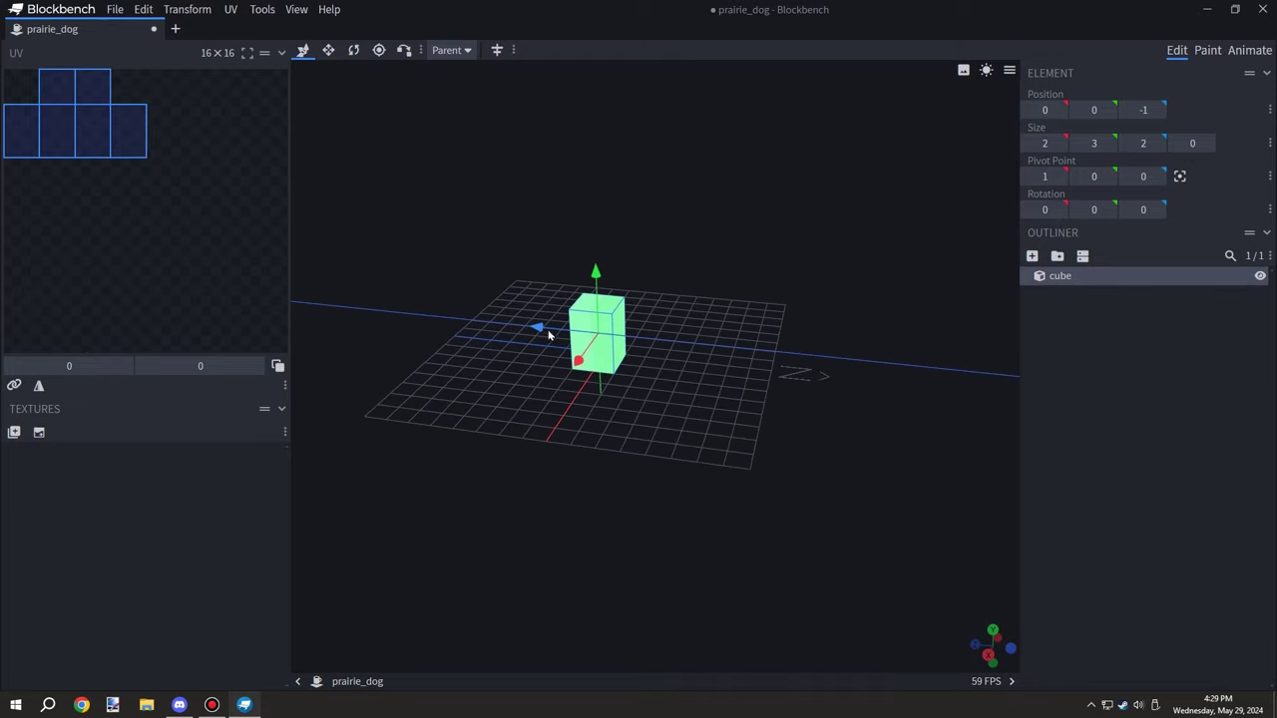
pyautogui.moveTo(548, 331); pyautogui.dragTo(627, 335)
pyautogui.moveTo(783, 373); pyautogui.dragTo(736, 381)
# Duplicate the front leg and move the copy across to the opposite side of the model
pyautogui.rightClick(650, 373)
pyautogui.click(701, 425)
pyautogui.moveTo(735, 365); pyautogui.dragTo(685, 365)
pyautogui.moveTo(836, 373); pyautogui.dragTo(848, 396)
# Duplicate a front leg and reshape the copy into a flat 2 × 1 × 4 rear foot at the south end
pyautogui.rightClick(647, 353)
pyautogui.click(680, 405)
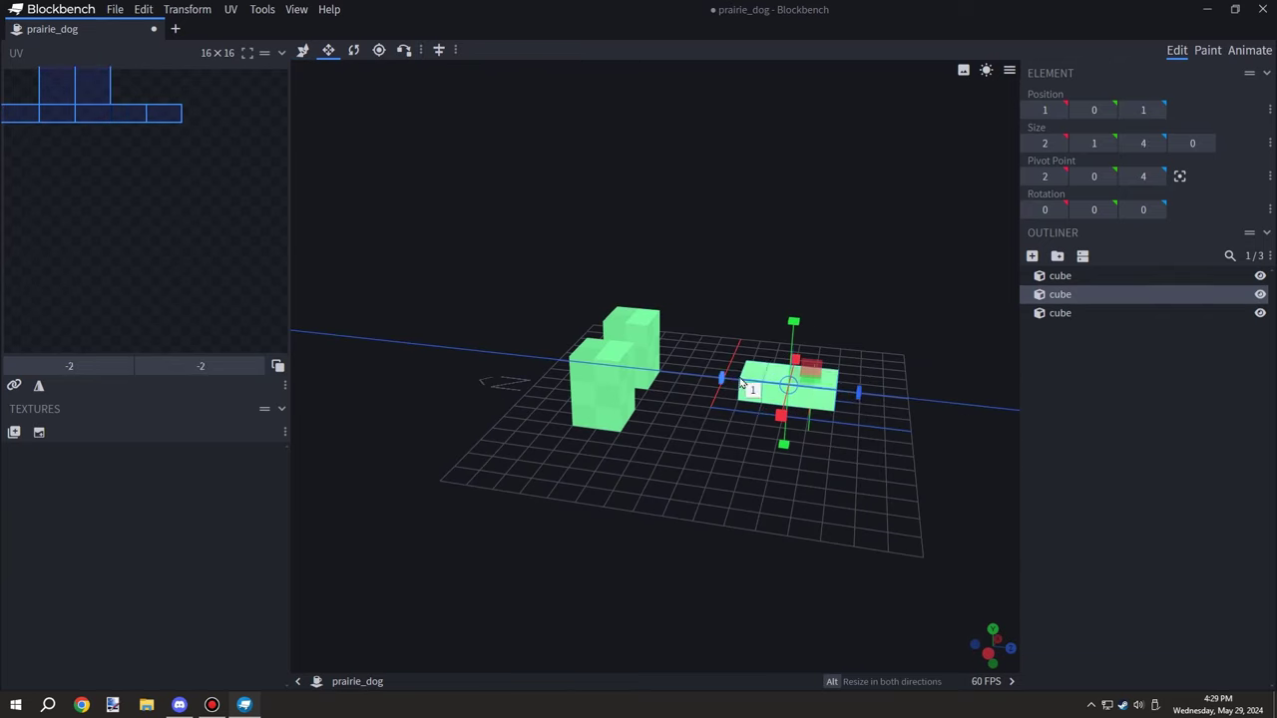
pyautogui.press('v')
# Duplicate the rear foot and move the copy across to the opposite side as the second rear foot
pyautogui.rightClick(795, 390)
pyautogui.click(830, 442)
pyautogui.moveTo(773, 358); pyautogui.dragTo(761, 387)
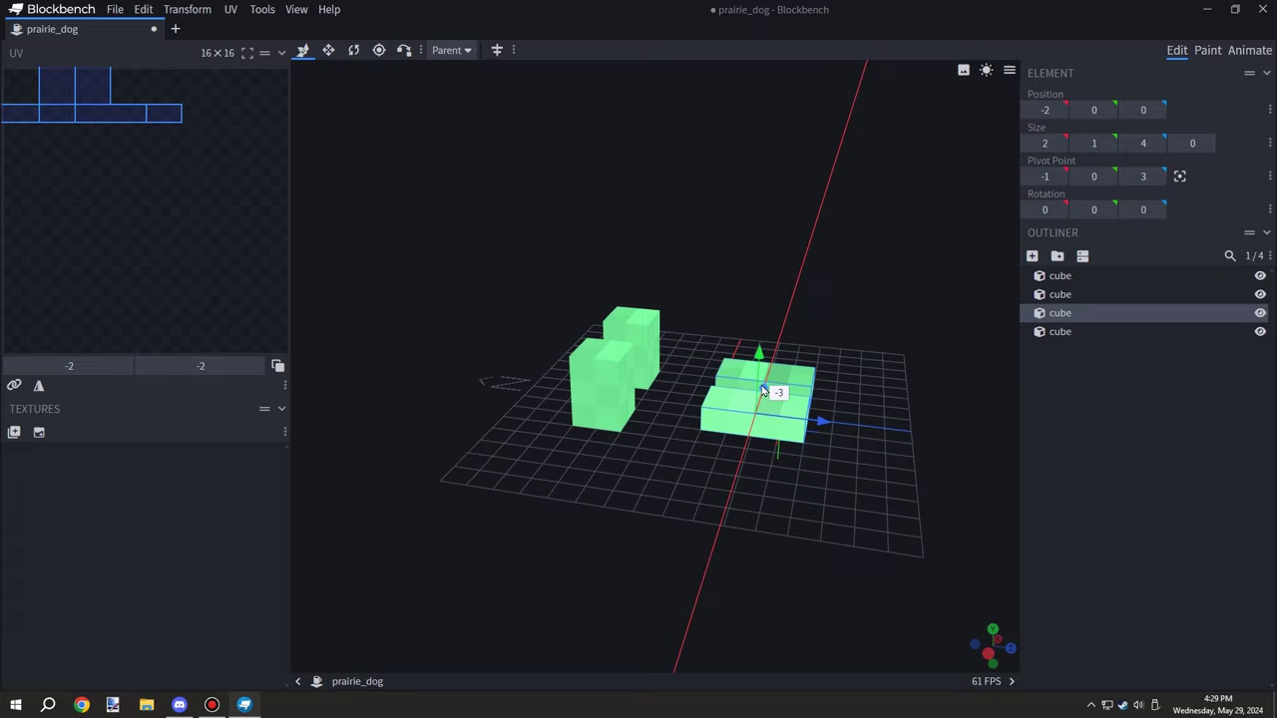
pyautogui.moveTo(875, 381); pyautogui.dragTo(868, 417)
pyautogui.click(813, 371)
# Move both front legs together toward the rear to Z position -4
pyautogui.click(642, 336)
pyautogui.keyDown('ctrl'); pyautogui.click(628, 379); pyautogui.keyUp('ctrl')
pyautogui.moveTo(692, 376); pyautogui.dragTo(718, 379)
pyautogui.moveTo(890, 327); pyautogui.dragTo(870, 359)
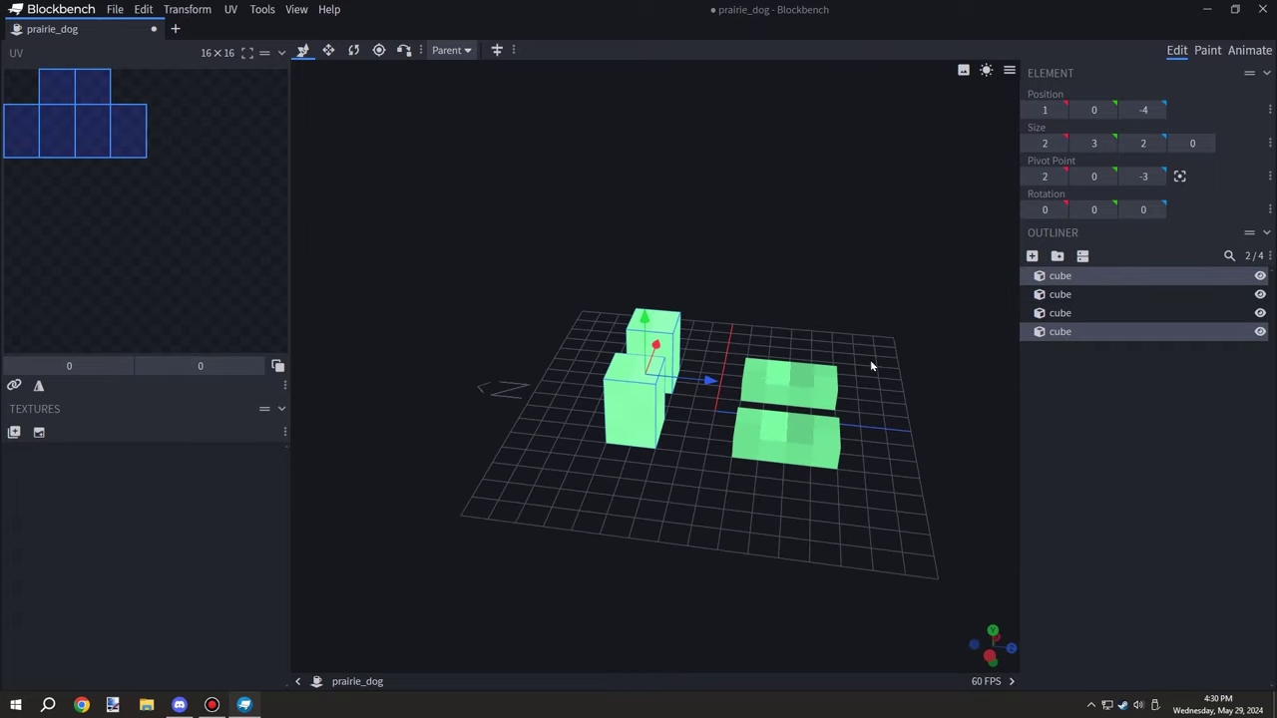
# Shorten both rear feet to a length of 3 from their front ends
pyautogui.click(801, 373)
pyautogui.press('s')
pyautogui.moveTo(725, 381); pyautogui.dragTo(750, 385)
pyautogui.click(748, 433)
pyautogui.moveTo(718, 430); pyautogui.dragTo(746, 432)
pyautogui.press('v')
pyautogui.moveTo(927, 425)
pyautogui.mouseDown()
pyautogui.moveTo(942, 402)
pyautogui.moveTo(910, 415)
pyautogui.mouseUp()
# Duplicate a rear foot and make the copy a 2 × 2 × 3 upper leg block at position -3, 1, 3
pyautogui.rightClick(824, 419)
pyautogui.click(871, 472)
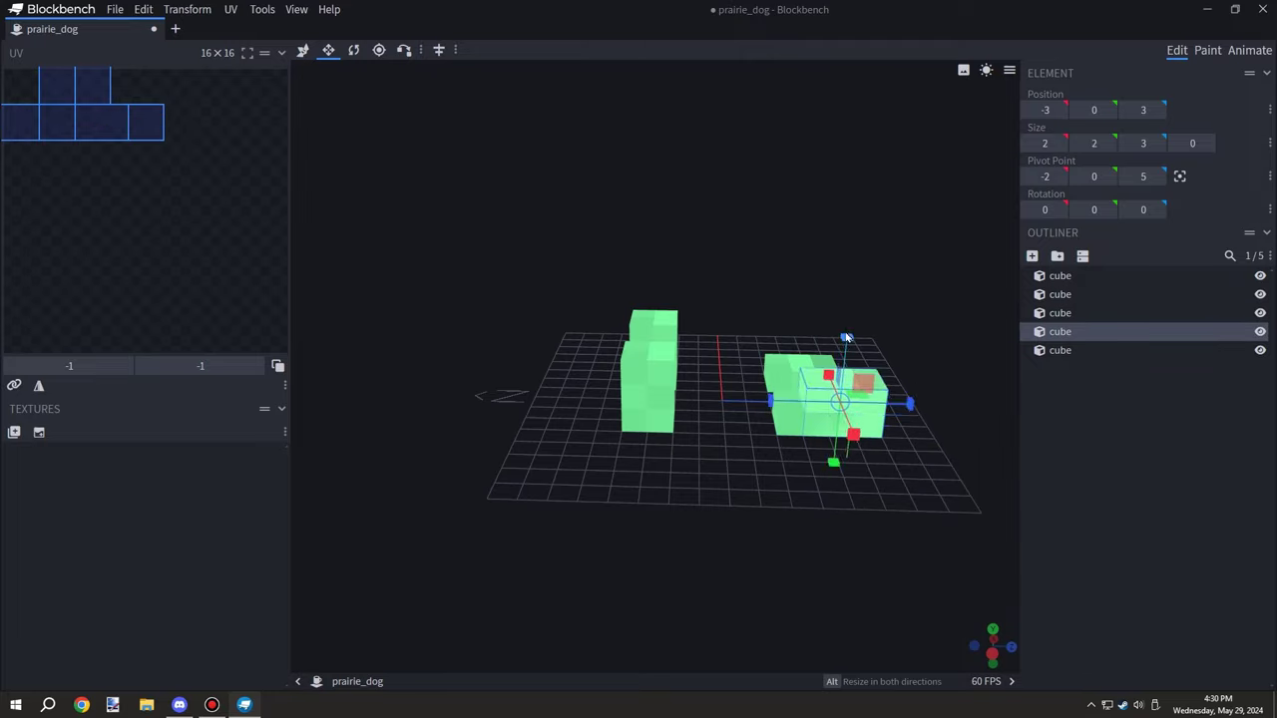
pyautogui.press('s')
pyautogui.moveTo(843, 364); pyautogui.dragTo(843, 321)
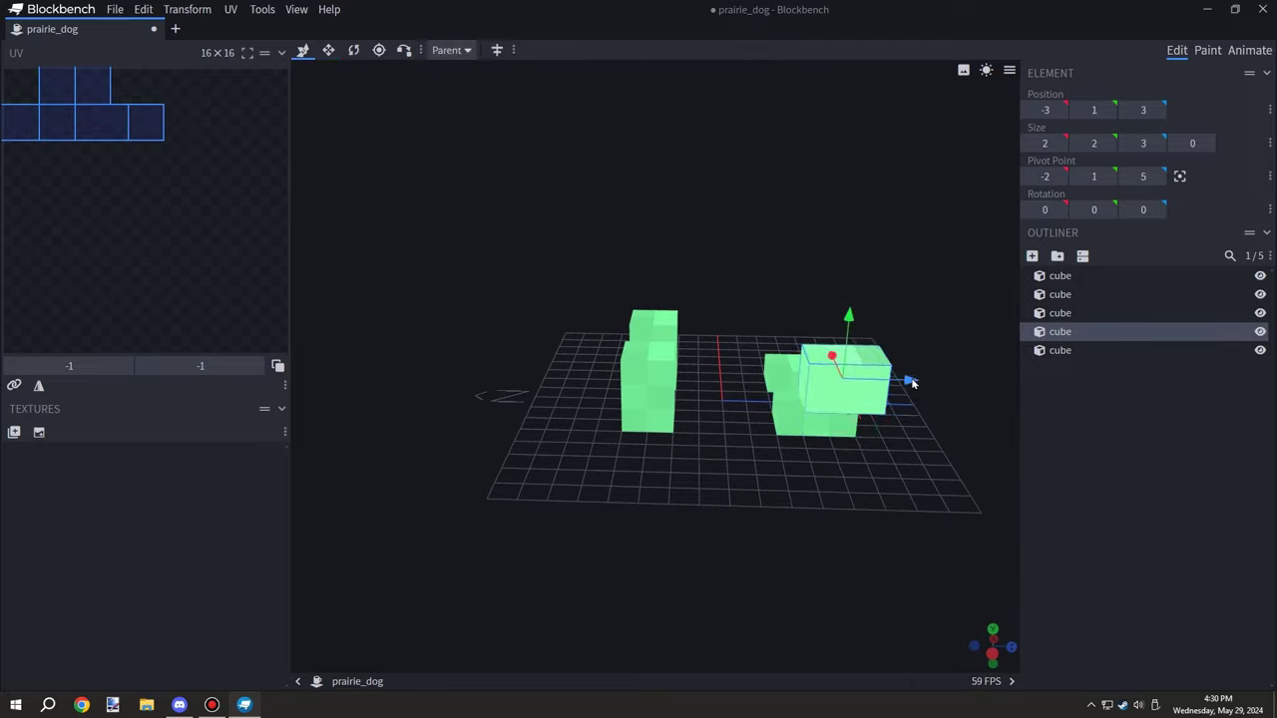
pyautogui.moveTo(920, 399); pyautogui.dragTo(823, 382)
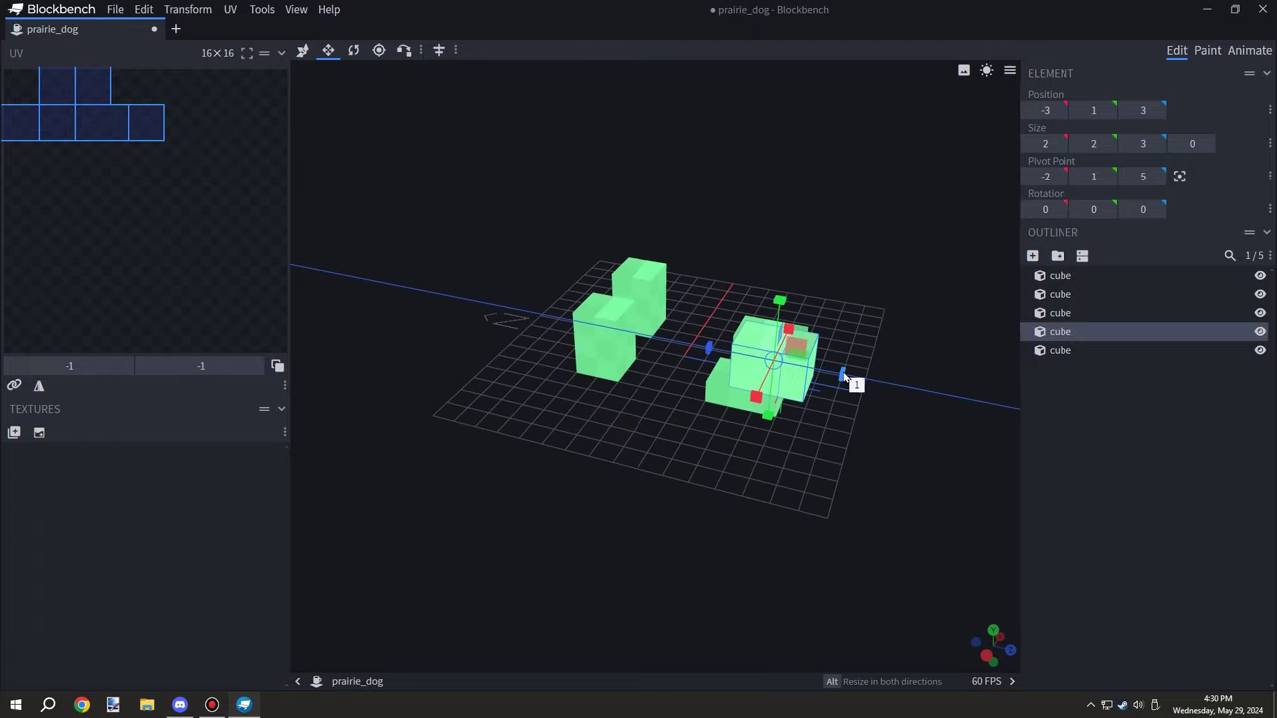
pyautogui.moveTo(916, 411); pyautogui.dragTo(679, 414)
pyautogui.press('v')
# Duplicate the upper rear leg block and place the copy above the other rear foot
pyautogui.hotkey('ctrl', 'd')
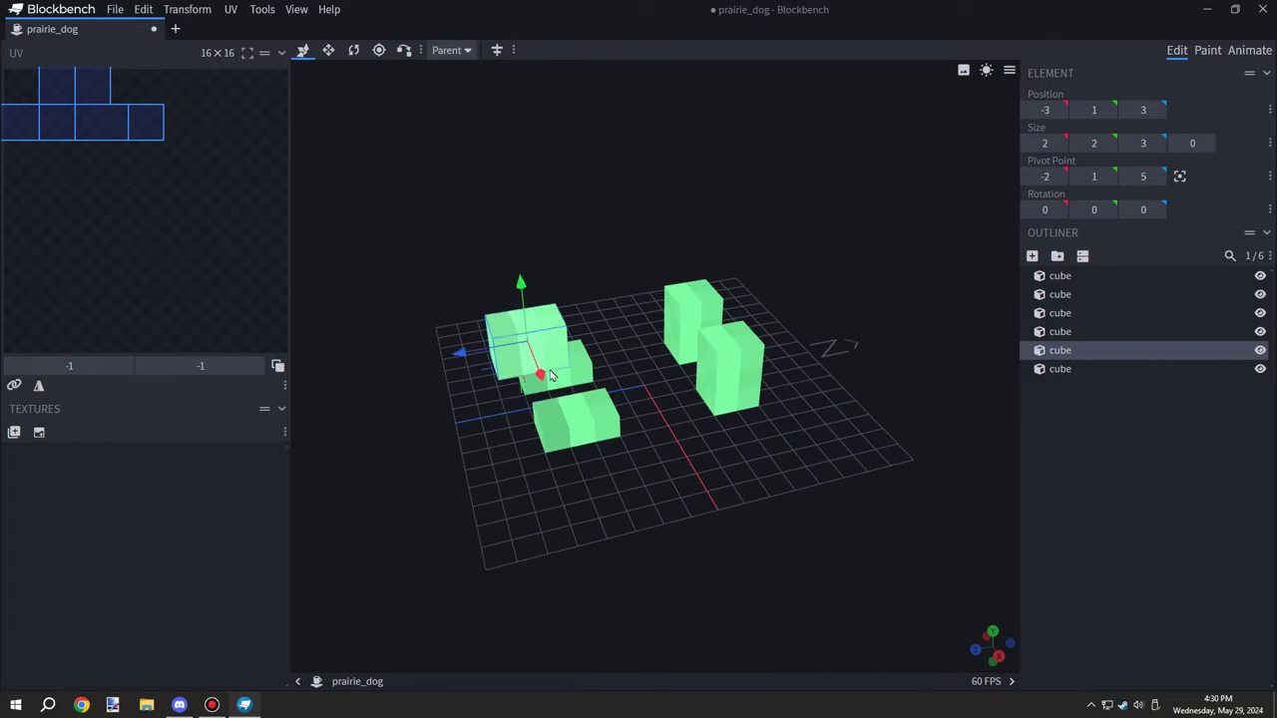
pyautogui.moveTo(797, 494); pyautogui.dragTo(893, 467)
pyautogui.moveTo(732, 378); pyautogui.dragTo(768, 381)
pyautogui.moveTo(903, 445); pyautogui.dragTo(715, 466)
# Move all four rear leg blocks forward together, with the upper blocks at Z position 2
pyautogui.click(544, 379)
pyautogui.keyDown('ctrl'); pyautogui.click(540, 345); pyautogui.keyUp('ctrl')
pyautogui.moveTo(643, 439); pyautogui.dragTo(529, 471)
pyautogui.keyDown('ctrl'); pyautogui.click(575, 289); pyautogui.keyUp('ctrl')
pyautogui.keyDown('ctrl'); pyautogui.click(598, 330); pyautogui.keyUp('ctrl')
pyautogui.moveTo(519, 311); pyautogui.dragTo(544, 321)
pyautogui.moveTo(710, 427); pyautogui.dragTo(796, 419)
pyautogui.click(758, 457)
pyautogui.moveTo(758, 456)
pyautogui.mouseDown()
pyautogui.moveTo(793, 487)
pyautogui.moveTo(746, 463)
pyautogui.mouseUp()
# Duplicate an upper rear leg block and raise the copy to Y position 3 as the start of the body
pyautogui.click(565, 377)
pyautogui.hotkey('ctrl', 'd')
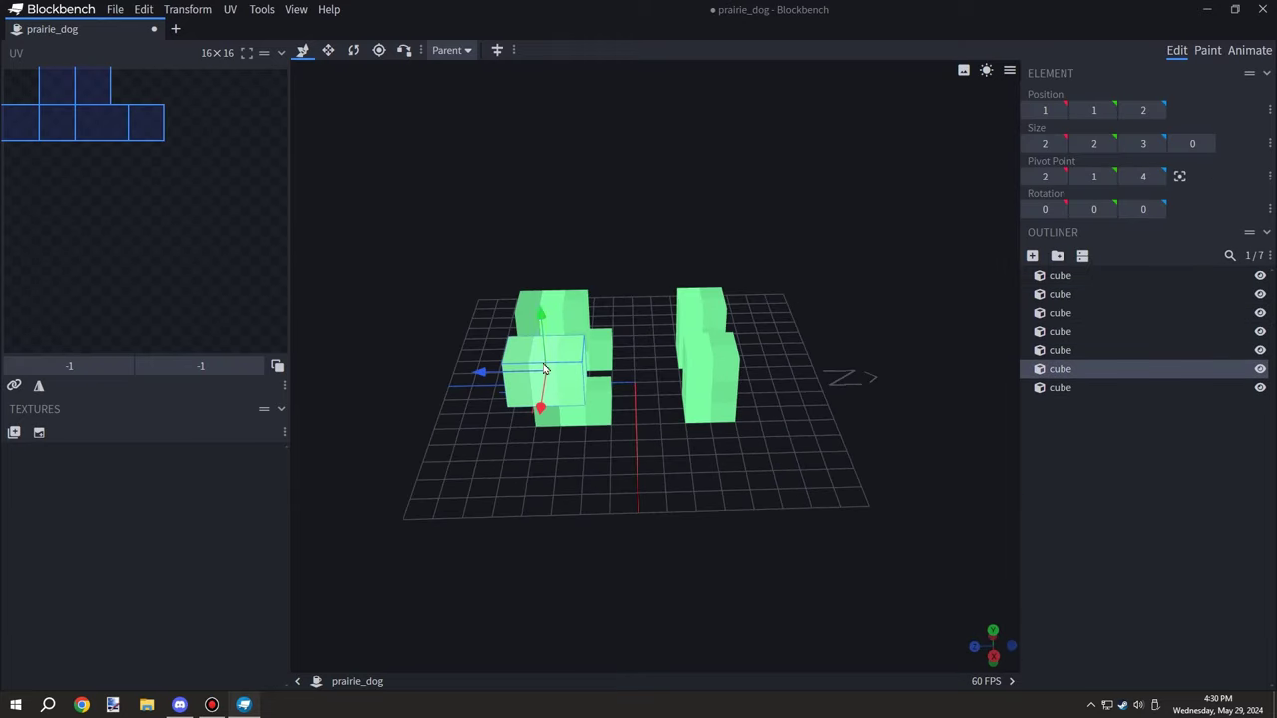
pyautogui.moveTo(534, 321); pyautogui.dragTo(522, 280)
pyautogui.moveTo(798, 459); pyautogui.dragTo(611, 449)
# Stretch the raised block across all the legs into a 6 × 3 × 9 body
pyautogui.press('s')
pyautogui.moveTo(682, 239); pyautogui.dragTo(762, 265)
pyautogui.moveTo(902, 321); pyautogui.dragTo(831, 291)
pyautogui.moveTo(750, 197); pyautogui.dragTo(756, 174)
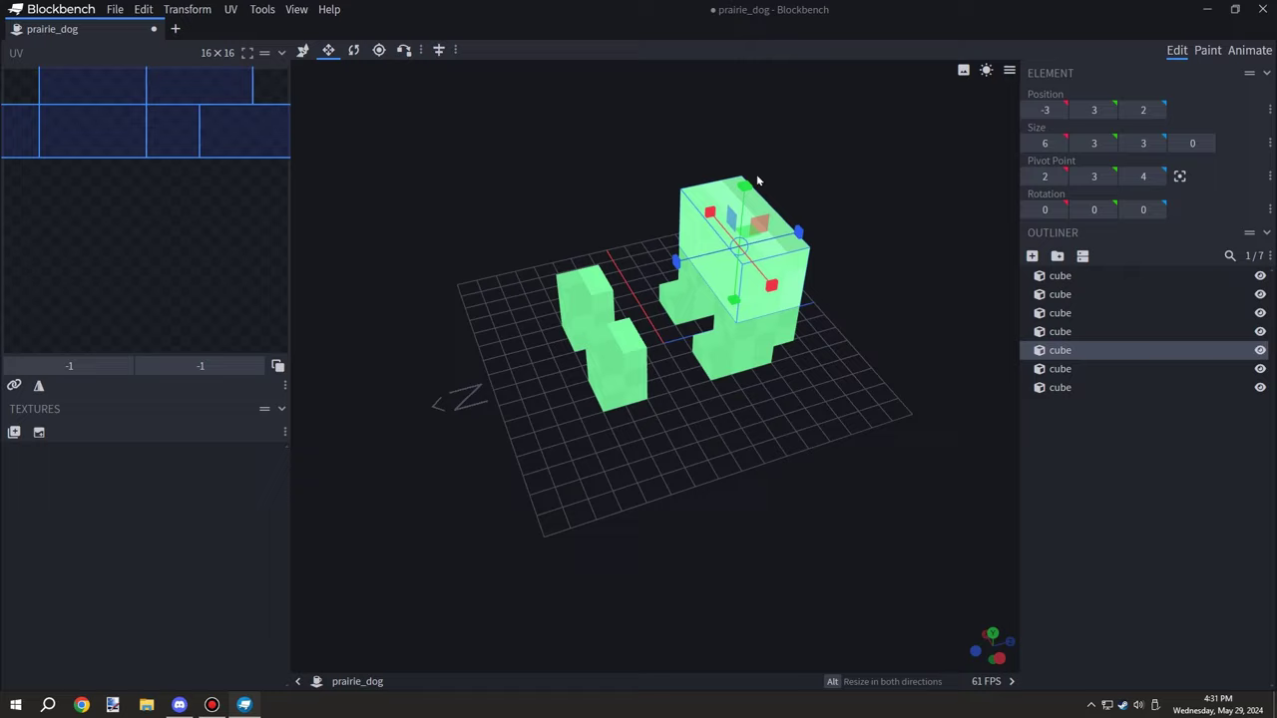
pyautogui.moveTo(788, 265); pyautogui.dragTo(998, 246)
pyautogui.moveTo(635, 276); pyautogui.dragTo(793, 287)
pyautogui.moveTo(820, 321); pyautogui.dragTo(740, 322)
pyautogui.press('v')
# Reduce both upper rear leg blocks to a height of 1
pyautogui.click(740, 321)
pyautogui.press('s')
pyautogui.moveTo(755, 266); pyautogui.dragTo(756, 291)
pyautogui.press('v')
pyautogui.moveTo(683, 327); pyautogui.dragTo(798, 336)
pyautogui.click(792, 337)
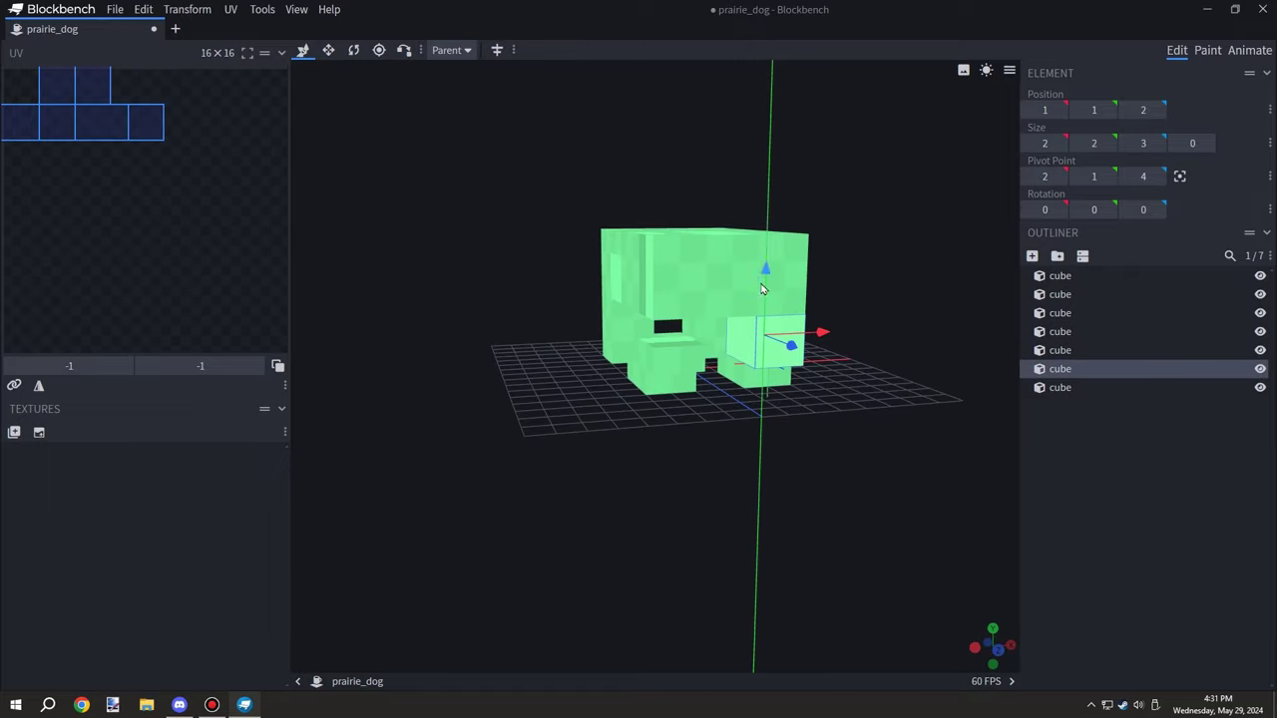
pyautogui.press('s')
pyautogui.moveTo(764, 271); pyautogui.dragTo(766, 296)
pyautogui.press('v')
# Reduce both front legs to a height of 2
pyautogui.click(614, 332)
pyautogui.press('s')
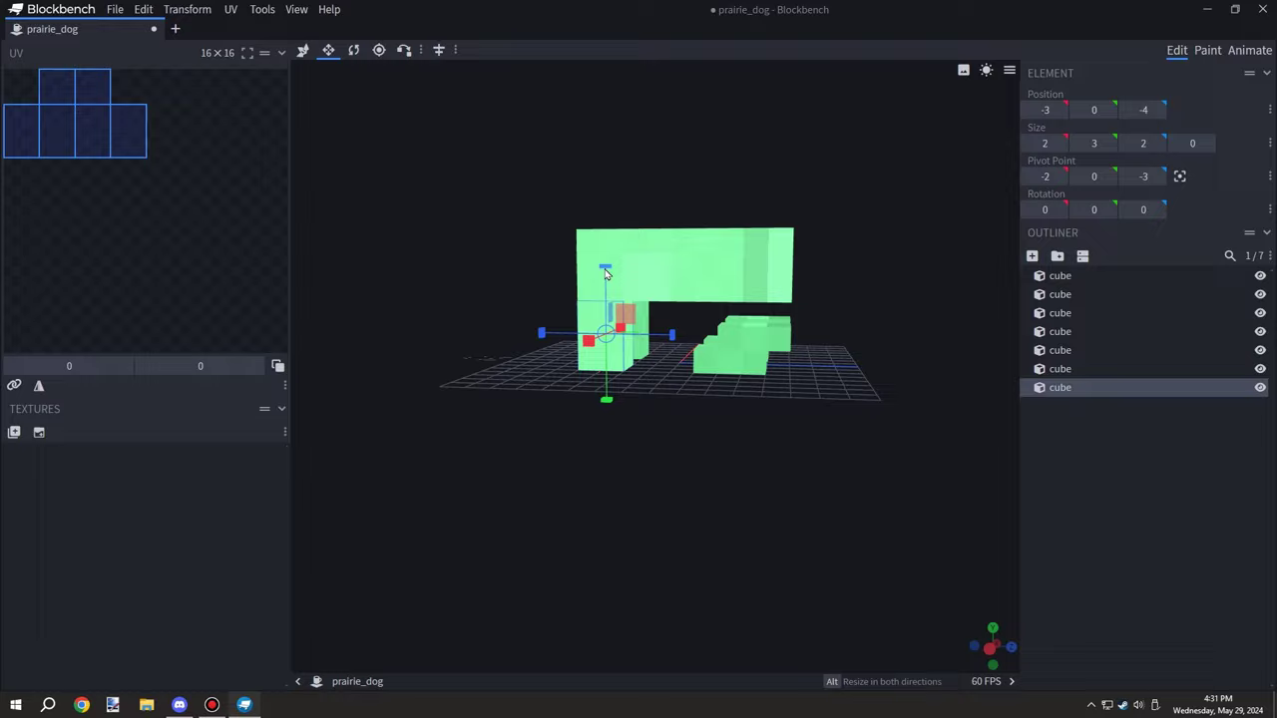
pyautogui.moveTo(607, 273); pyautogui.dragTo(609, 299)
pyautogui.press('v')
pyautogui.moveTo(763, 411); pyautogui.dragTo(925, 423)
pyautogui.click(593, 351)
pyautogui.press('s')
pyautogui.moveTo(592, 278); pyautogui.dragTo(595, 306)
pyautogui.moveTo(454, 274); pyautogui.dragTo(549, 265)
# Lower the body onto the legs at Y position 2
pyautogui.click(587, 252)
pyautogui.press('v')
pyautogui.moveTo(610, 201); pyautogui.dragTo(612, 227)
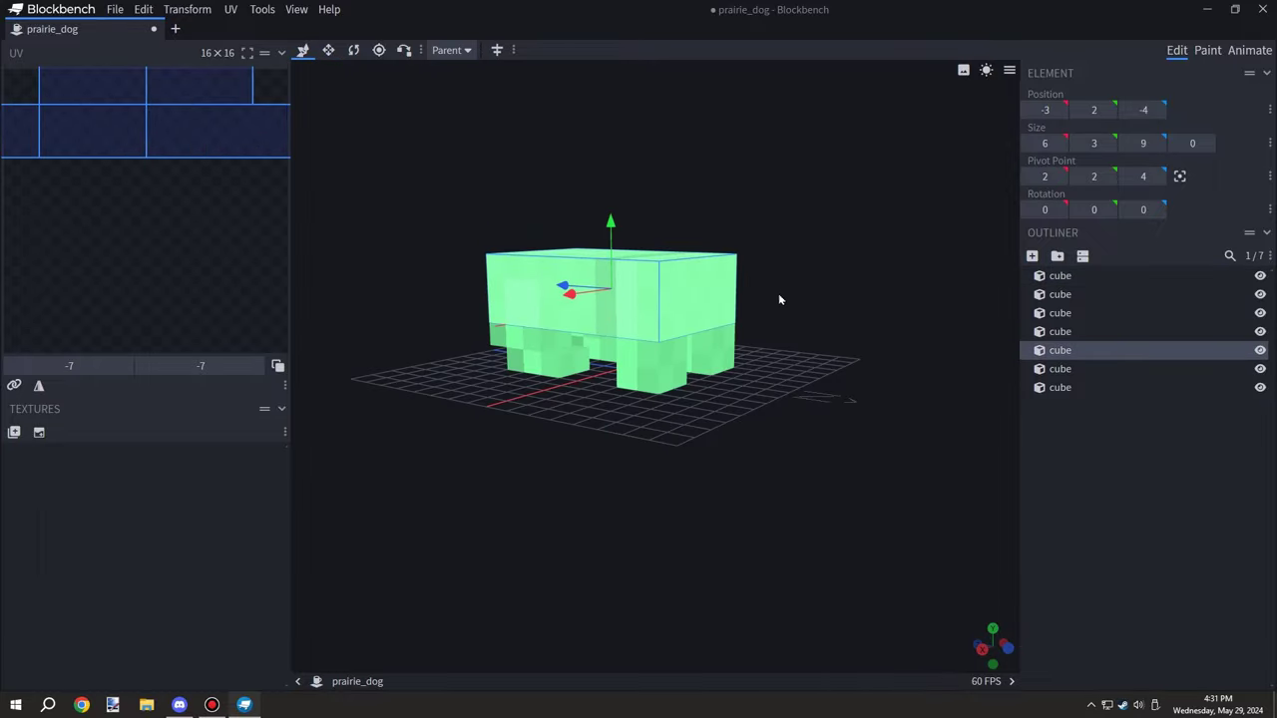
# Examine the body and leg proportions from all sides
pyautogui.moveTo(778, 297); pyautogui.dragTo(564, 330)
pyautogui.moveTo(808, 324); pyautogui.dragTo(489, 306)
pyautogui.moveTo(326, 306); pyautogui.dragTo(282, 302)
pyautogui.moveTo(883, 397); pyautogui.dragTo(804, 404)
pyautogui.scroll(3, 798, 394)
pyautogui.click(748, 371)
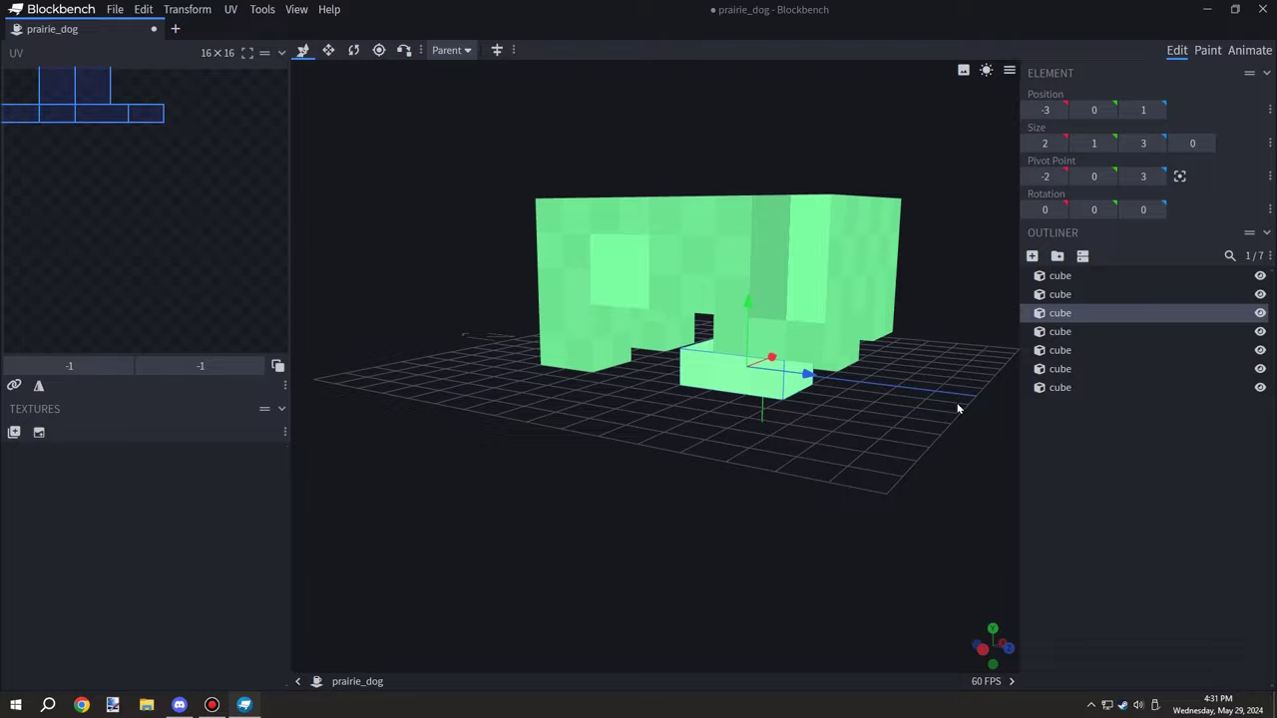
pyautogui.moveTo(958, 407); pyautogui.dragTo(820, 449)
pyautogui.scroll(-3, 803, 399)
# Narrow the body to a width of 5 and centre it at X position -2.5
pyautogui.rightClick(784, 350)
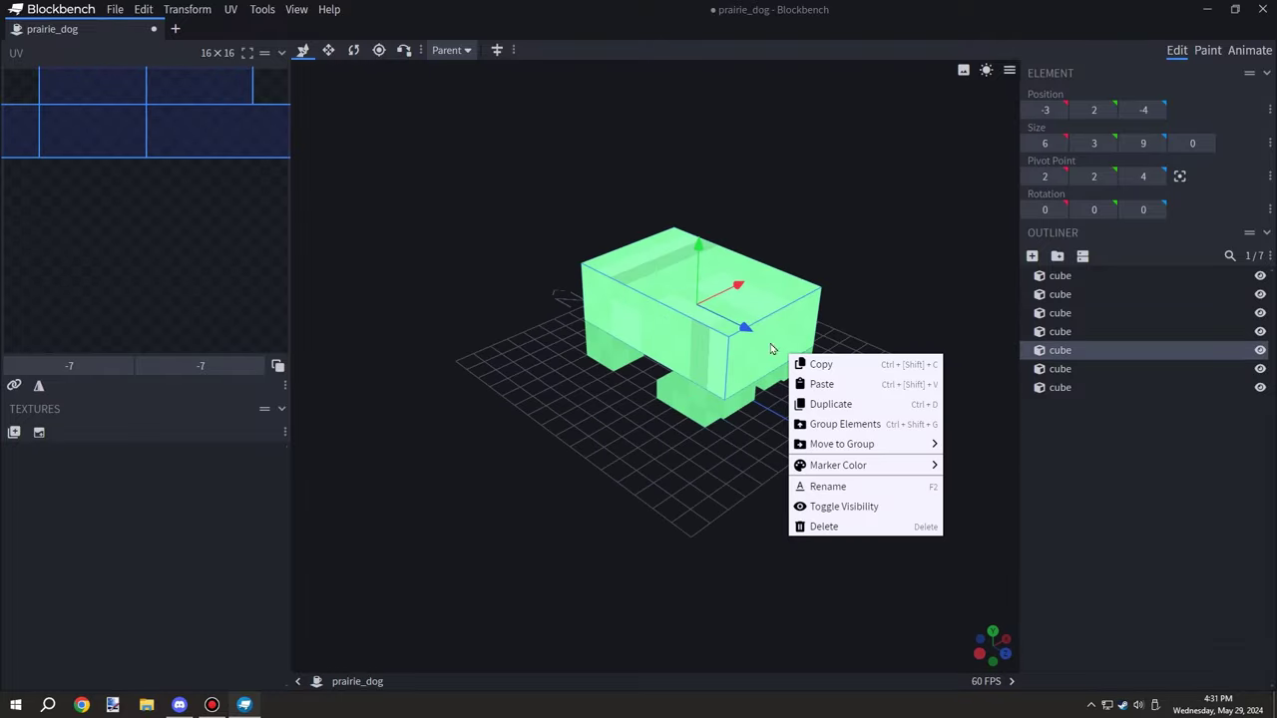
pyautogui.moveTo(604, 426); pyautogui.dragTo(837, 433)
pyautogui.press('s')
pyautogui.moveTo(693, 289); pyautogui.dragTo(670, 294)
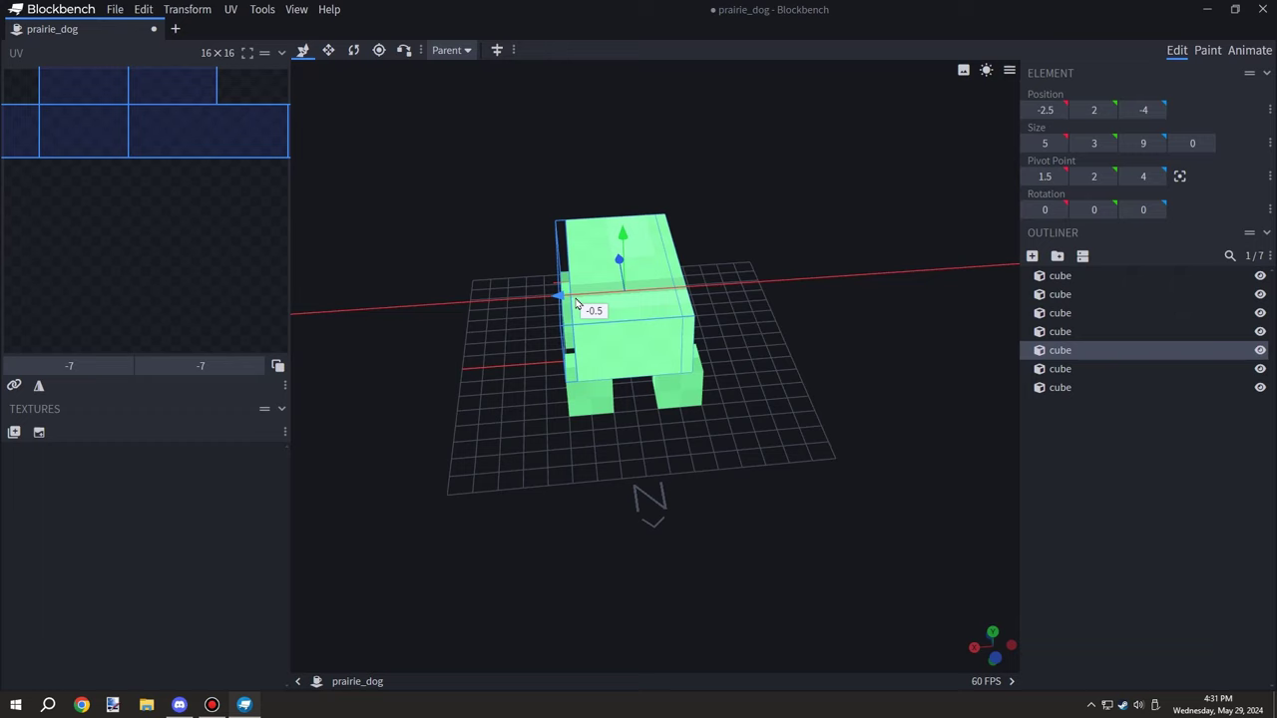
pyautogui.moveTo(649, 439); pyautogui.dragTo(933, 396)
# Move the foot and upper block of each rear leg inward toward the body's centre
pyautogui.scroll(3, 888, 404)
pyautogui.click(744, 389)
pyautogui.moveTo(848, 419); pyautogui.dragTo(884, 420)
pyautogui.keyDown('ctrl'); pyautogui.click(775, 414); pyautogui.keyUp('ctrl')
pyautogui.keyDown('ctrl'); pyautogui.click(634, 381); pyautogui.keyUp('ctrl')
pyautogui.keyDown('ctrl'); pyautogui.click(653, 410); pyautogui.keyUp('ctrl')
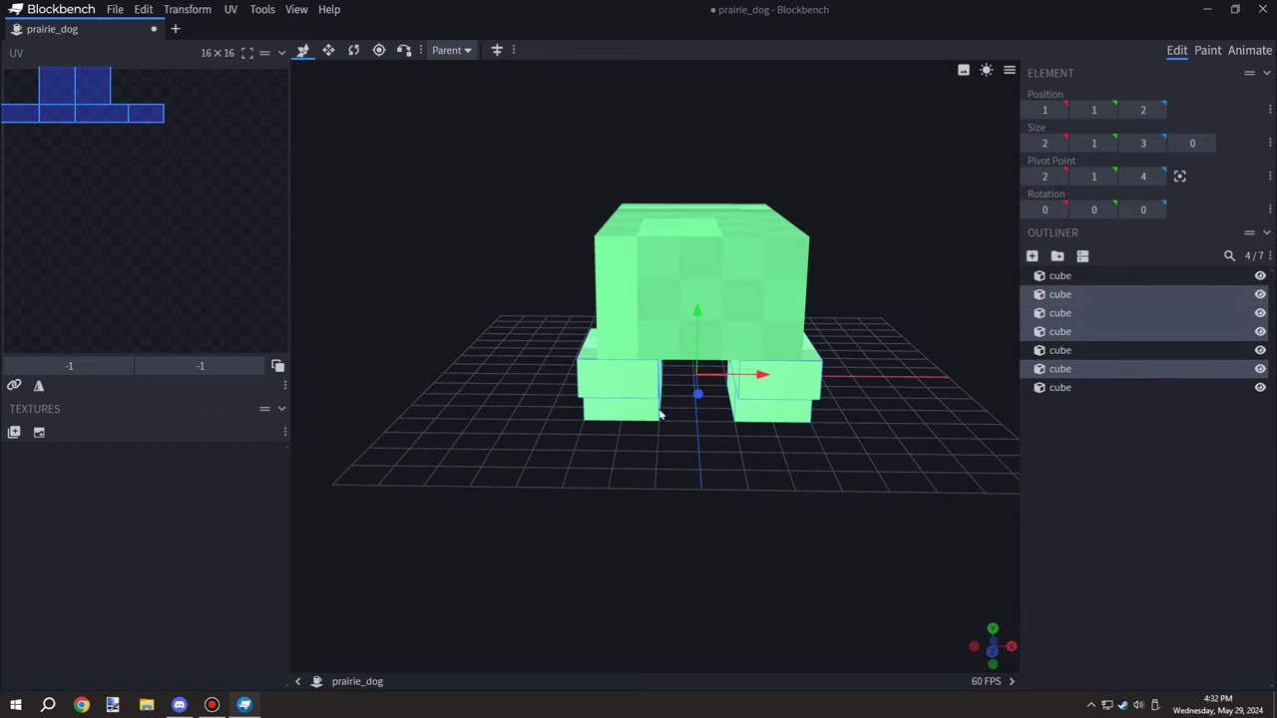
pyautogui.click(782, 373)
pyautogui.click(634, 381)
pyautogui.keyDown('ctrl'); pyautogui.click(638, 410); pyautogui.keyUp('ctrl')
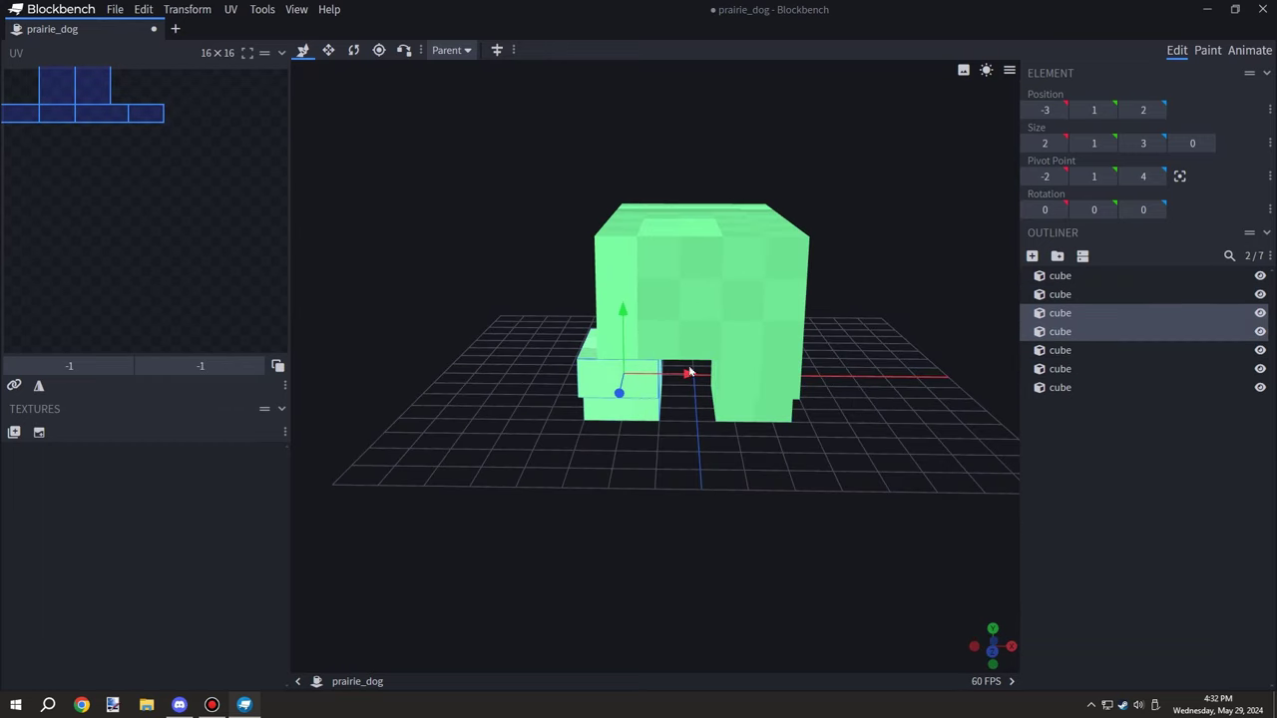
pyautogui.moveTo(689, 374); pyautogui.dragTo(710, 374)
pyautogui.moveTo(843, 459); pyautogui.dragTo(915, 466)
pyautogui.click(915, 466)
pyautogui.moveTo(768, 459); pyautogui.dragTo(1007, 438)
# Move both front legs slightly inward toward the body's centre, placing one at X position 0.75
pyautogui.click(724, 368)
pyautogui.moveTo(646, 365); pyautogui.dragTo(628, 363)
pyautogui.click(561, 372)
pyautogui.moveTo(520, 367); pyautogui.dragTo(530, 367)
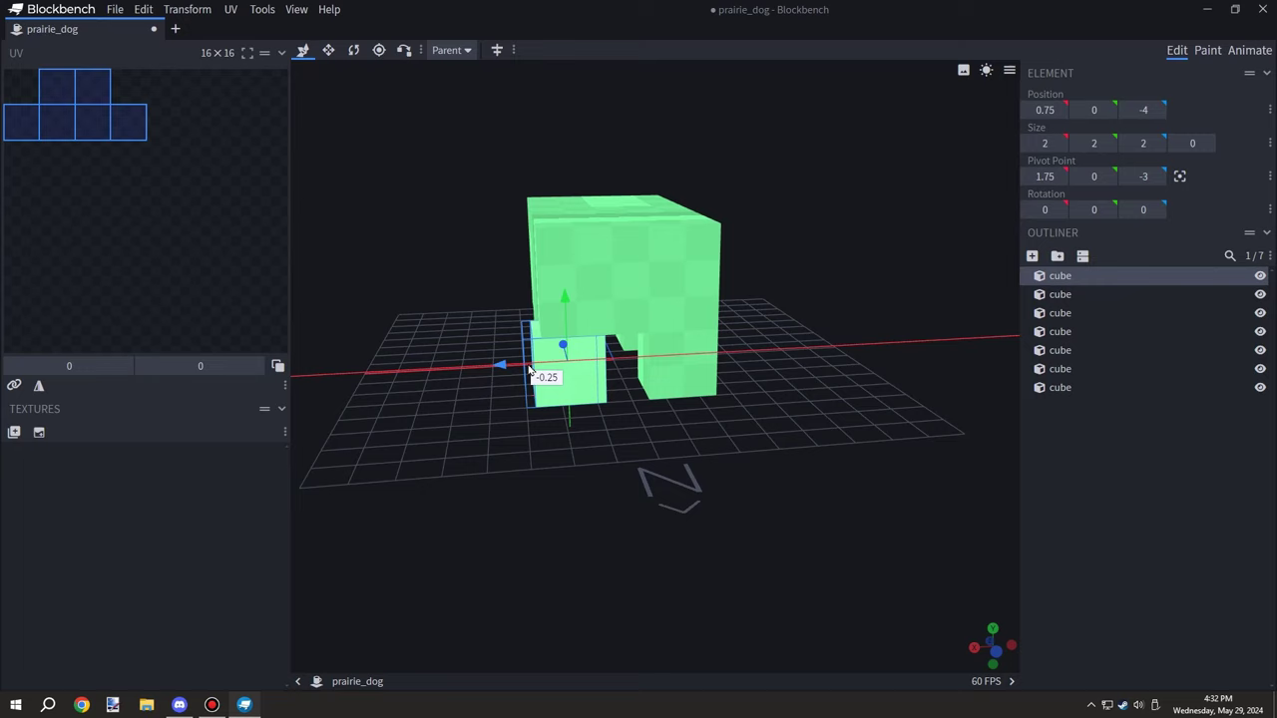
pyautogui.scroll(-5, 838, 478)
pyautogui.moveTo(837, 479); pyautogui.dragTo(743, 484)
pyautogui.click(1074, 518)
# Duplicate the body and reshape the copy into a 4 × 4 × 4 head above the body
pyautogui.moveTo(648, 474); pyautogui.dragTo(853, 484)
pyautogui.rightClick(665, 294)
pyautogui.click(696, 345)
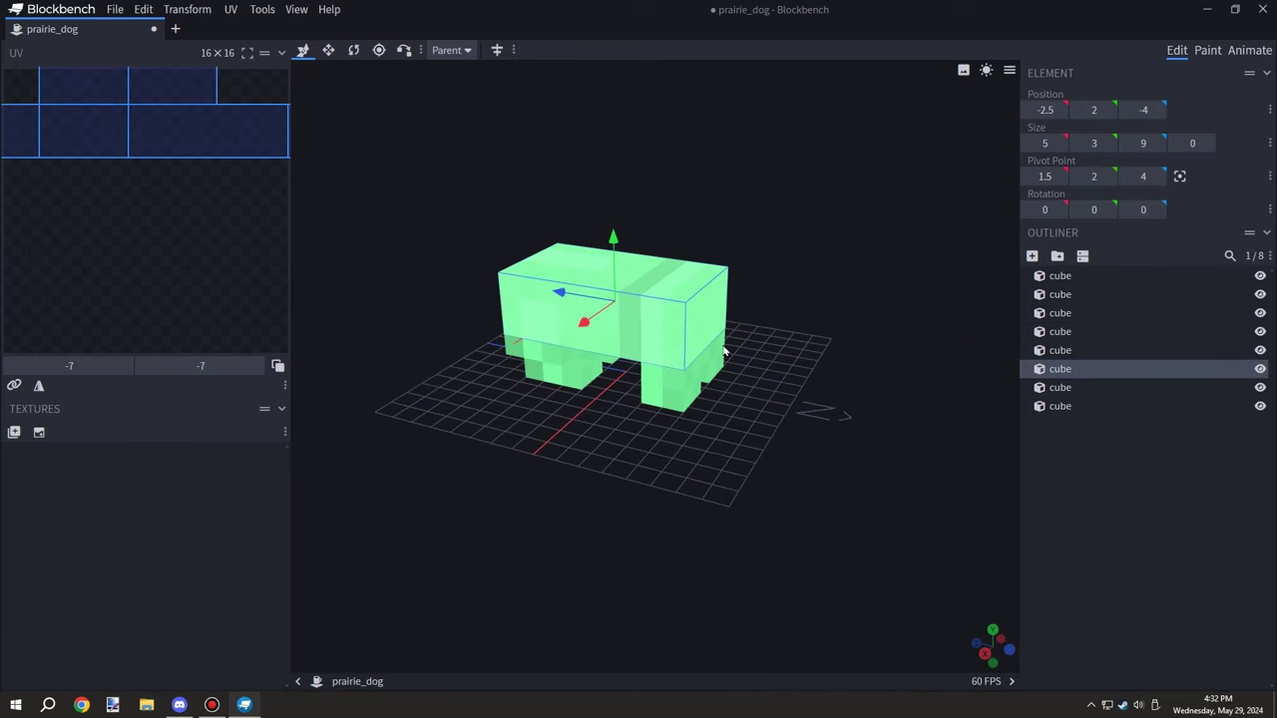
pyautogui.press('s')
pyautogui.moveTo(560, 292); pyautogui.dragTo(678, 312)
pyautogui.moveTo(800, 345); pyautogui.dragTo(783, 373)
pyautogui.moveTo(712, 338); pyautogui.dragTo(710, 385)
pyautogui.moveTo(631, 278); pyautogui.dragTo(608, 230)
pyautogui.moveTo(866, 357); pyautogui.dragTo(950, 359)
pyautogui.moveTo(695, 234); pyautogui.dragTo(696, 257)
pyautogui.moveTo(755, 305); pyautogui.dragTo(732, 305)
pyautogui.moveTo(928, 356); pyautogui.dragTo(834, 356)
pyautogui.moveTo(573, 322); pyautogui.dragTo(603, 316)
pyautogui.moveTo(783, 339); pyautogui.dragTo(859, 340)
# Move the head to the front of the body at position -2, 3, -6
pyautogui.press('v')
pyautogui.moveTo(620, 240); pyautogui.dragTo(689, 246)
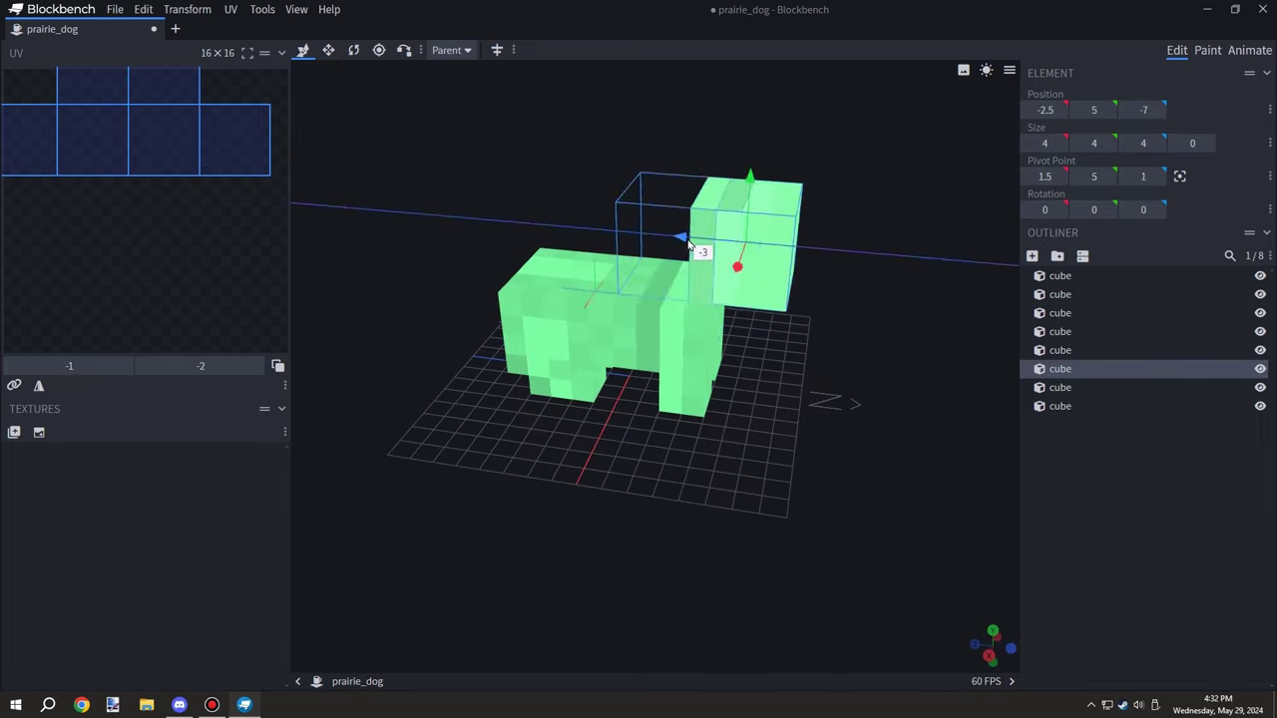
pyautogui.moveTo(708, 287); pyautogui.dragTo(688, 286)
pyautogui.moveTo(788, 303); pyautogui.dragTo(677, 300)
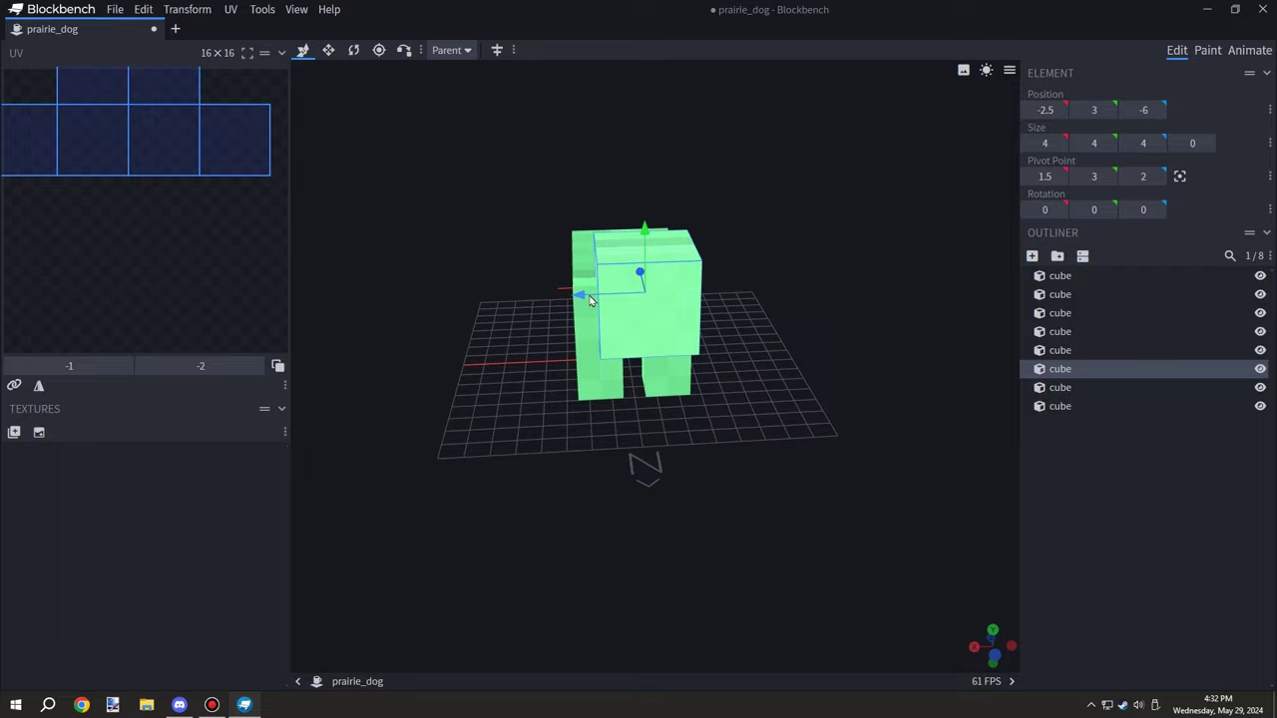
pyautogui.moveTo(575, 303); pyautogui.dragTo(583, 303)
pyautogui.moveTo(846, 356); pyautogui.dragTo(728, 508)
pyautogui.moveTo(655, 348); pyautogui.dragTo(806, 432)
pyautogui.hotkey('ctrl', 'a')
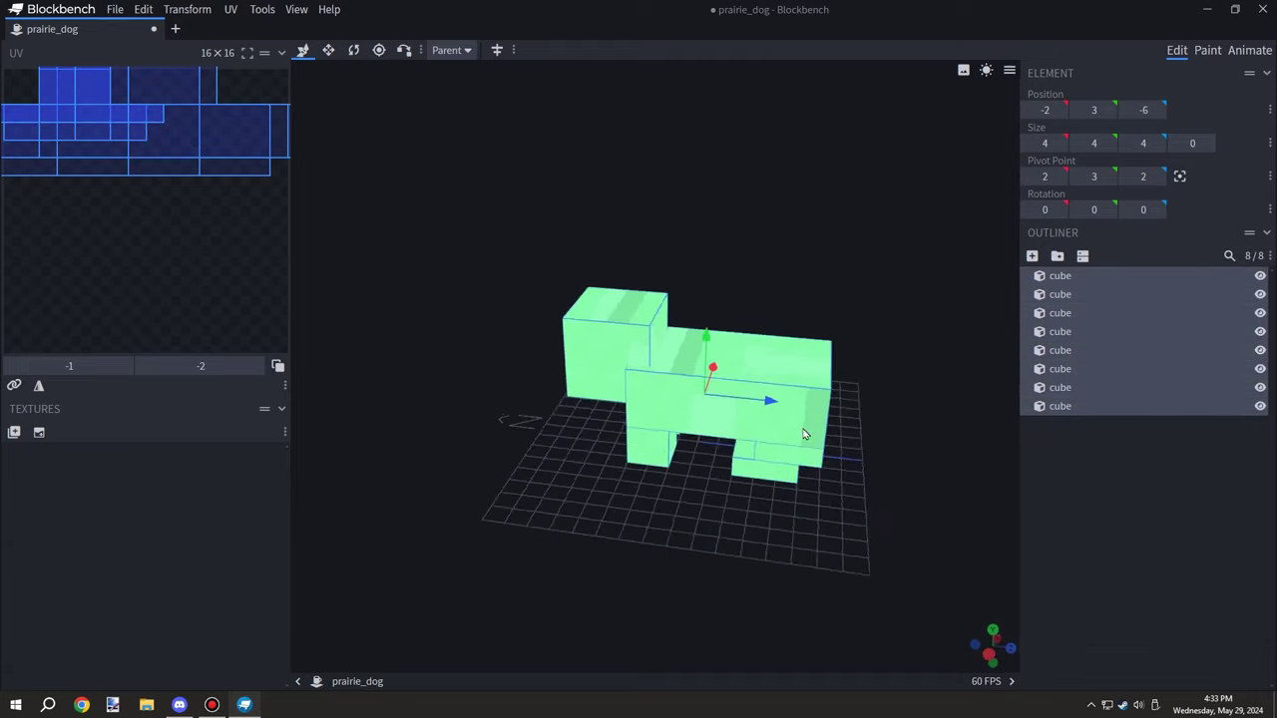
pyautogui.click(932, 491)
pyautogui.moveTo(933, 491); pyautogui.dragTo(590, 487)
# Duplicate the head and shrink the copy into a narrower snout block 3 high and 1 deep at the head's front
pyautogui.click(686, 362)
pyautogui.hotkey('ctrl', 'd')
pyautogui.press('s')
pyautogui.moveTo(644, 346); pyautogui.dragTo(685, 357)
pyautogui.moveTo(706, 290); pyautogui.dragTo(709, 317)
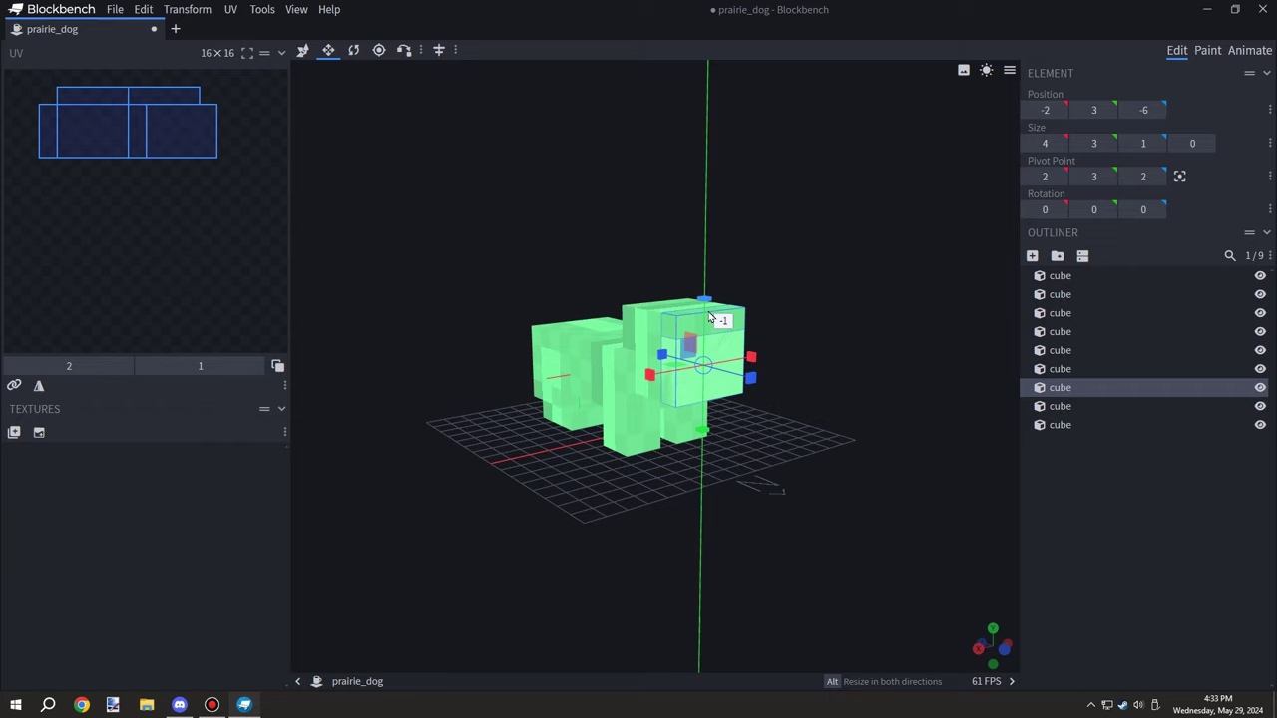
pyautogui.moveTo(650, 369); pyautogui.dragTo(675, 390)
pyautogui.moveTo(795, 454); pyautogui.dragTo(496, 456)
pyautogui.click(936, 525)
pyautogui.moveTo(935, 524); pyautogui.dragTo(833, 558)
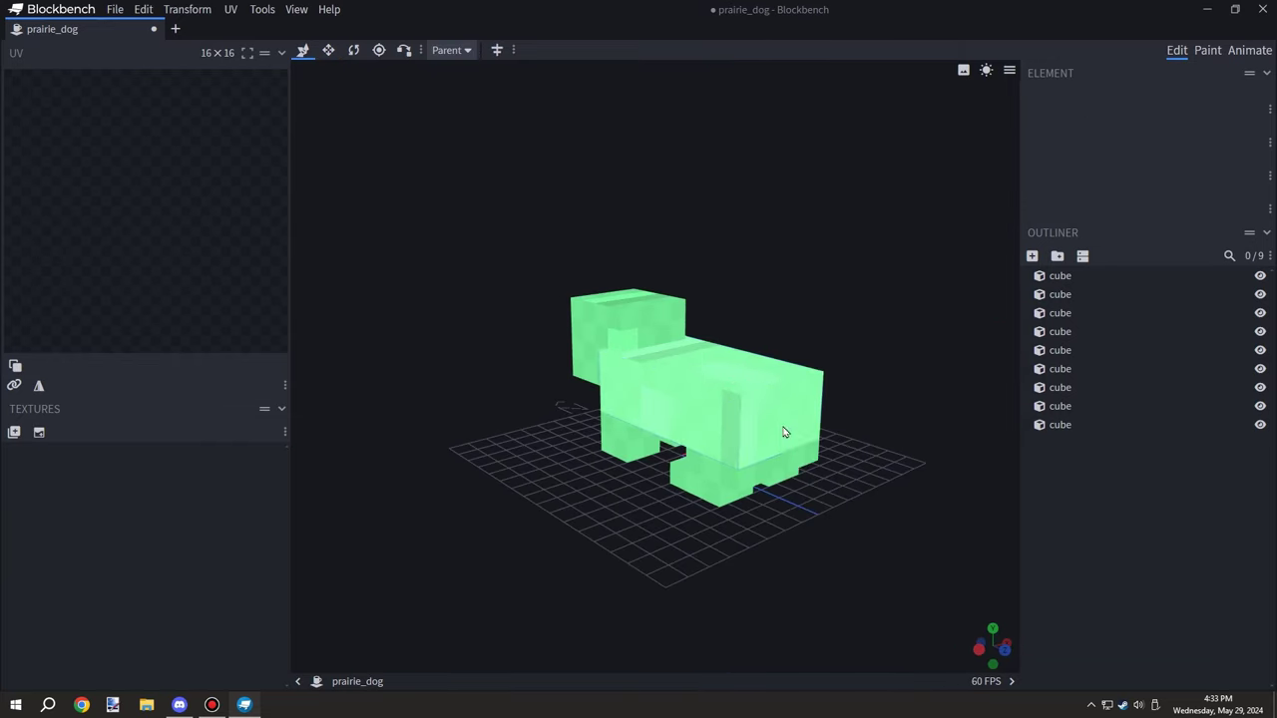
# Duplicate the body and shrink the copy into a 1 × 4 × 1 block behind it at position -0.5, 1, 6
pyautogui.click(784, 431)
pyautogui.hotkey('ctrl', 'd')
pyautogui.press('s')
pyautogui.click(711, 401)
pyautogui.moveTo(660, 378); pyautogui.dragTo(775, 430)
pyautogui.moveTo(952, 423); pyautogui.dragTo(870, 429)
pyautogui.moveTo(726, 450); pyautogui.dragTo(703, 452)
pyautogui.moveTo(590, 455); pyautogui.dragTo(611, 455)
pyautogui.moveTo(611, 455); pyautogui.dragTo(933, 518)
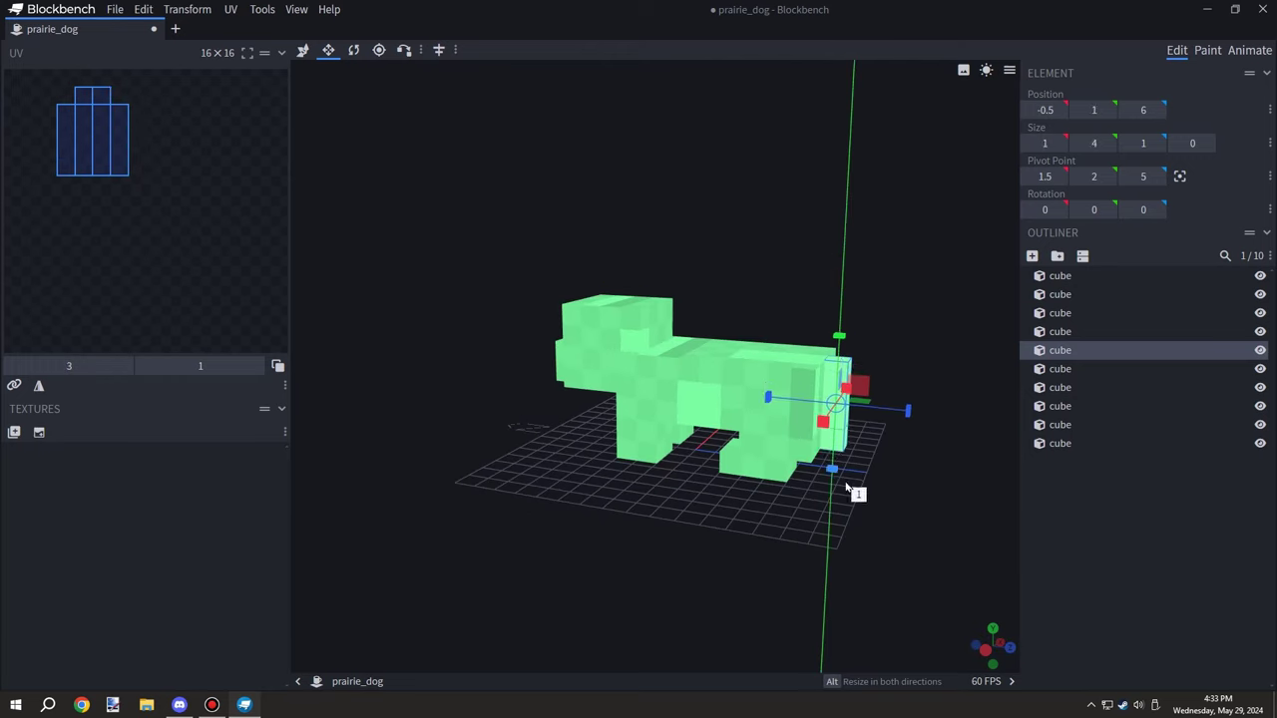
pyautogui.moveTo(846, 487); pyautogui.dragTo(715, 428)
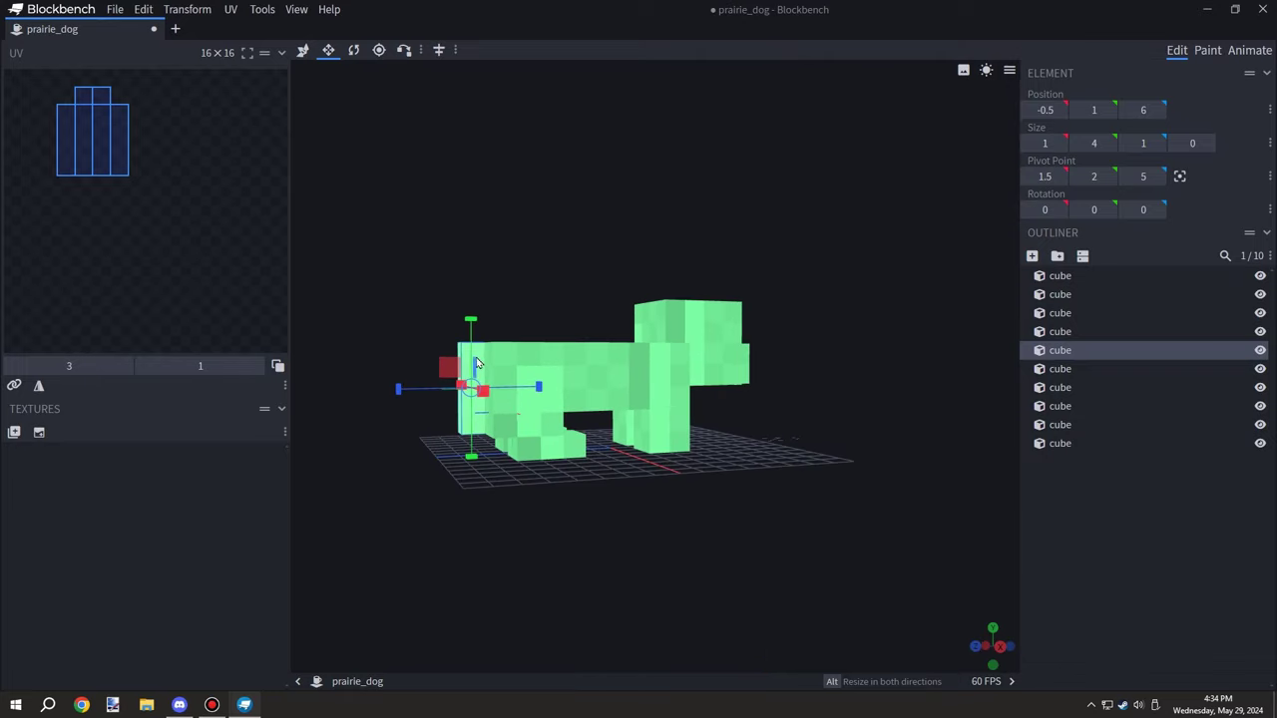
pyautogui.click(852, 429)
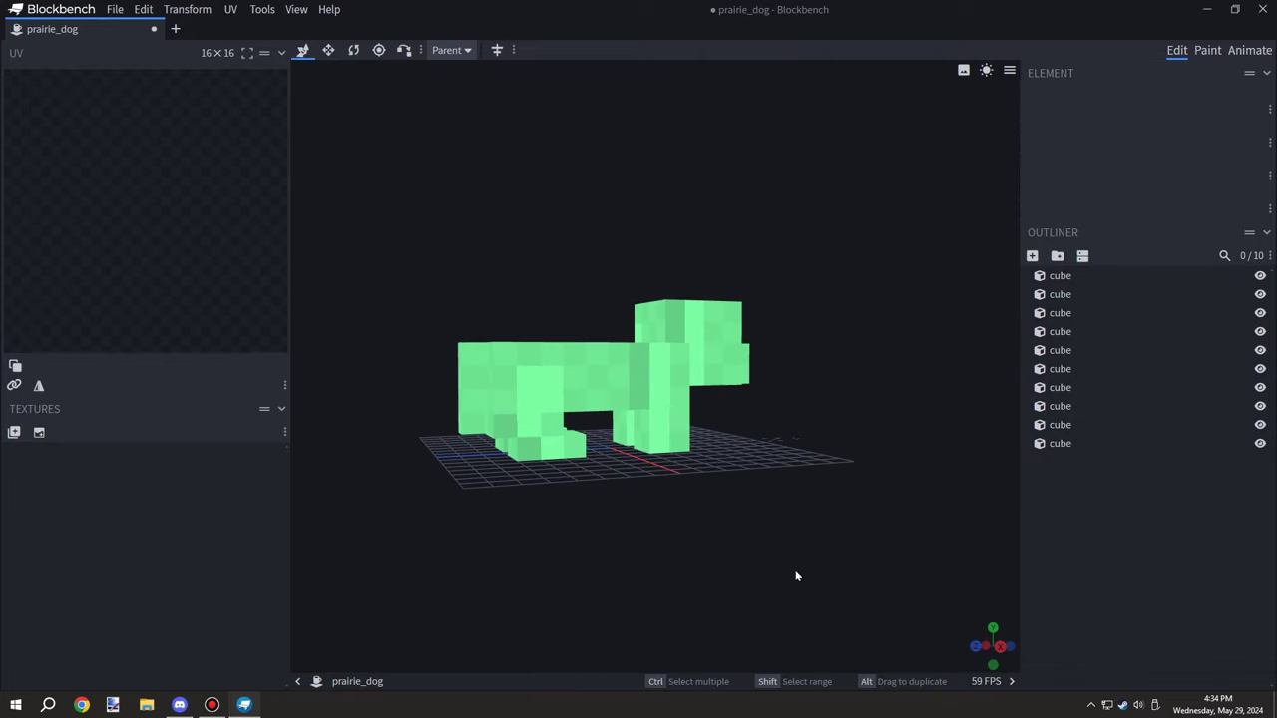
pyautogui.moveTo(795, 579); pyautogui.dragTo(741, 514)
# Reshape the block behind the body into a 1 × 1 × 4 horizontal tail at position -0.5, 4, 6
pyautogui.click(439, 414)
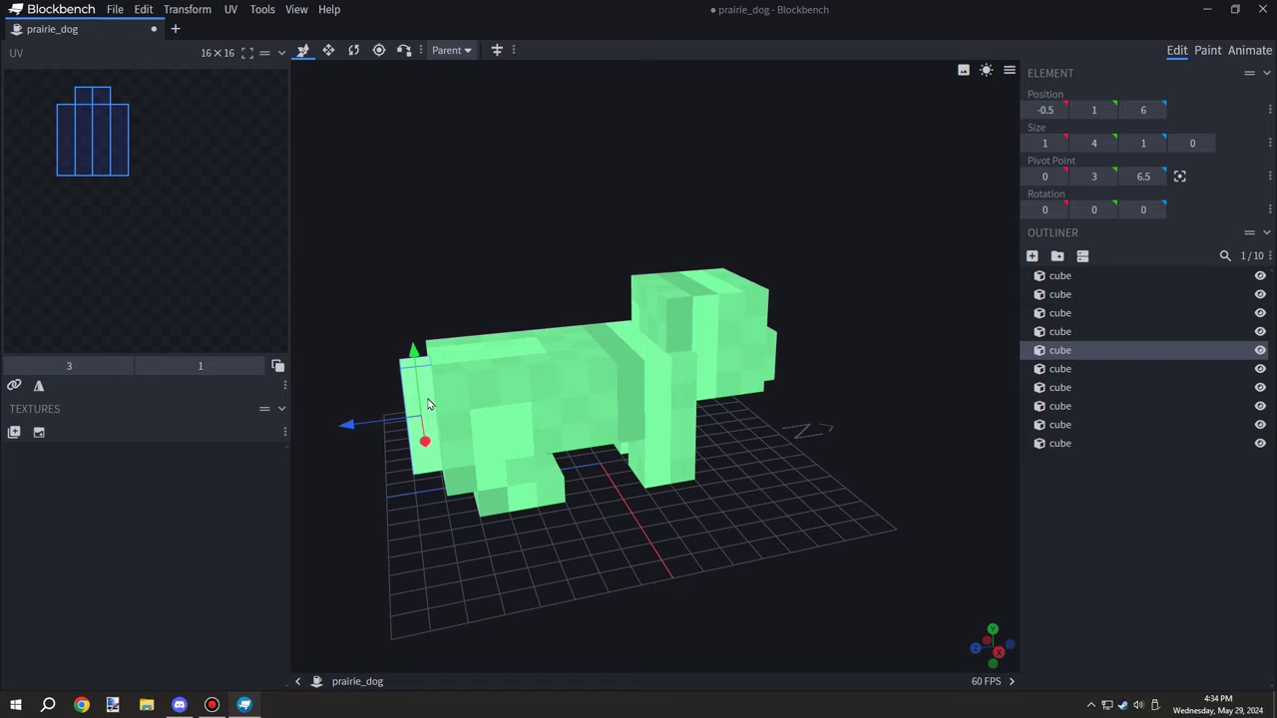
pyautogui.press('s')
pyautogui.moveTo(369, 374); pyautogui.dragTo(299, 387)
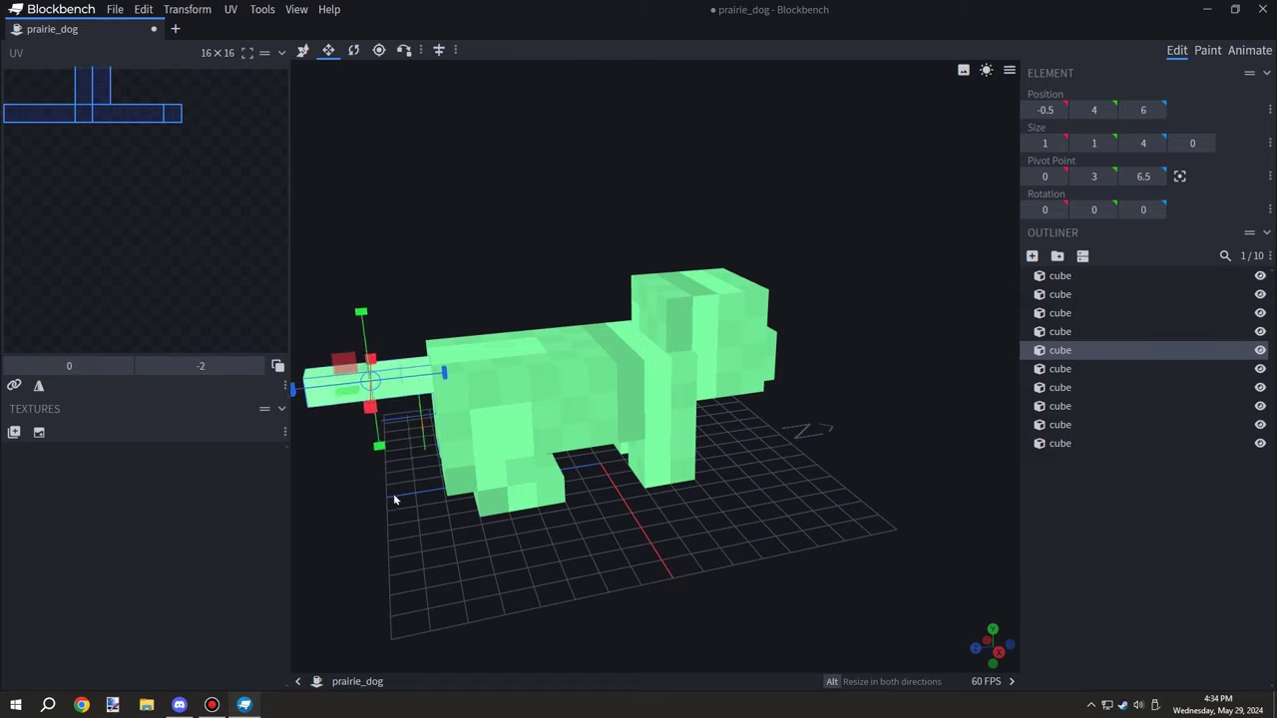
pyautogui.moveTo(393, 493); pyautogui.dragTo(776, 497)
pyautogui.moveTo(894, 477); pyautogui.dragTo(945, 465)
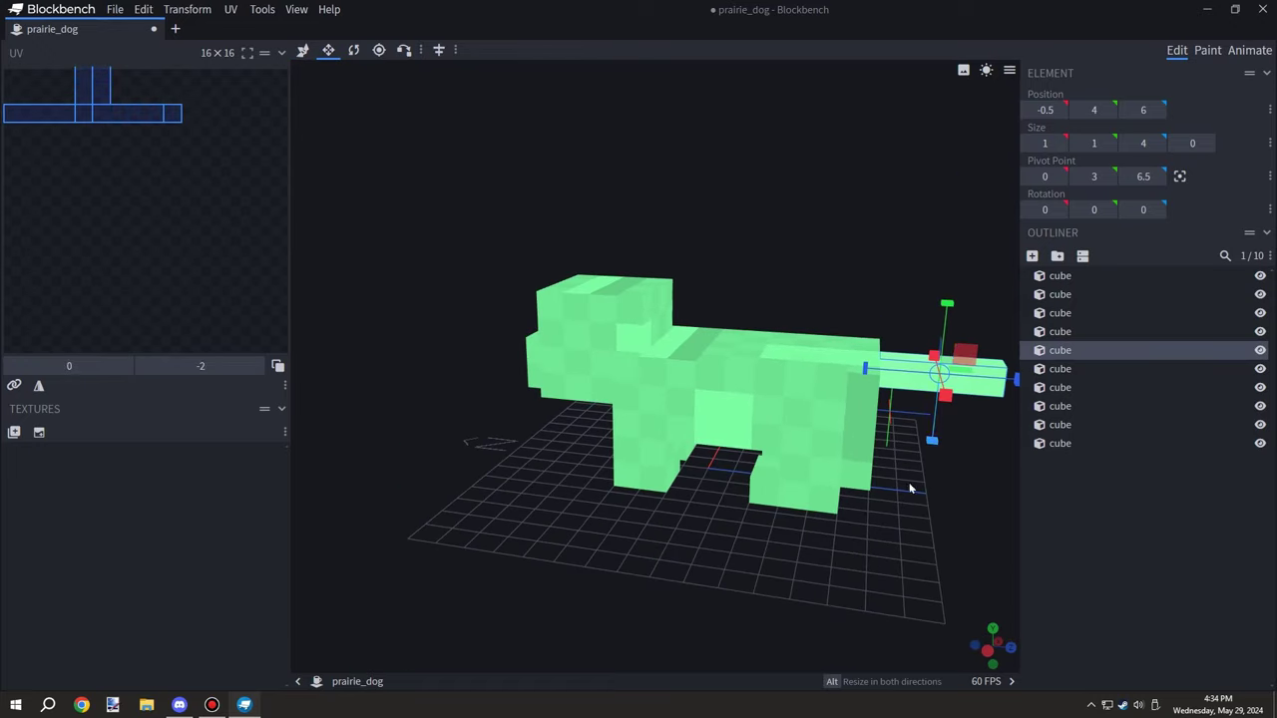
pyautogui.moveTo(912, 488); pyautogui.dragTo(827, 480, button='right')
pyautogui.press('v')
pyautogui.moveTo(890, 378); pyautogui.dragTo(921, 384)
pyautogui.moveTo(888, 459); pyautogui.dragTo(945, 469)
# Select all cubes and move the whole model 1 unit forward along the Z axis
pyautogui.click(780, 384)
pyautogui.click(847, 349)
pyautogui.click(964, 536)
pyautogui.moveTo(964, 537); pyautogui.dragTo(629, 534)
pyautogui.hotkey('ctrl', 'a')
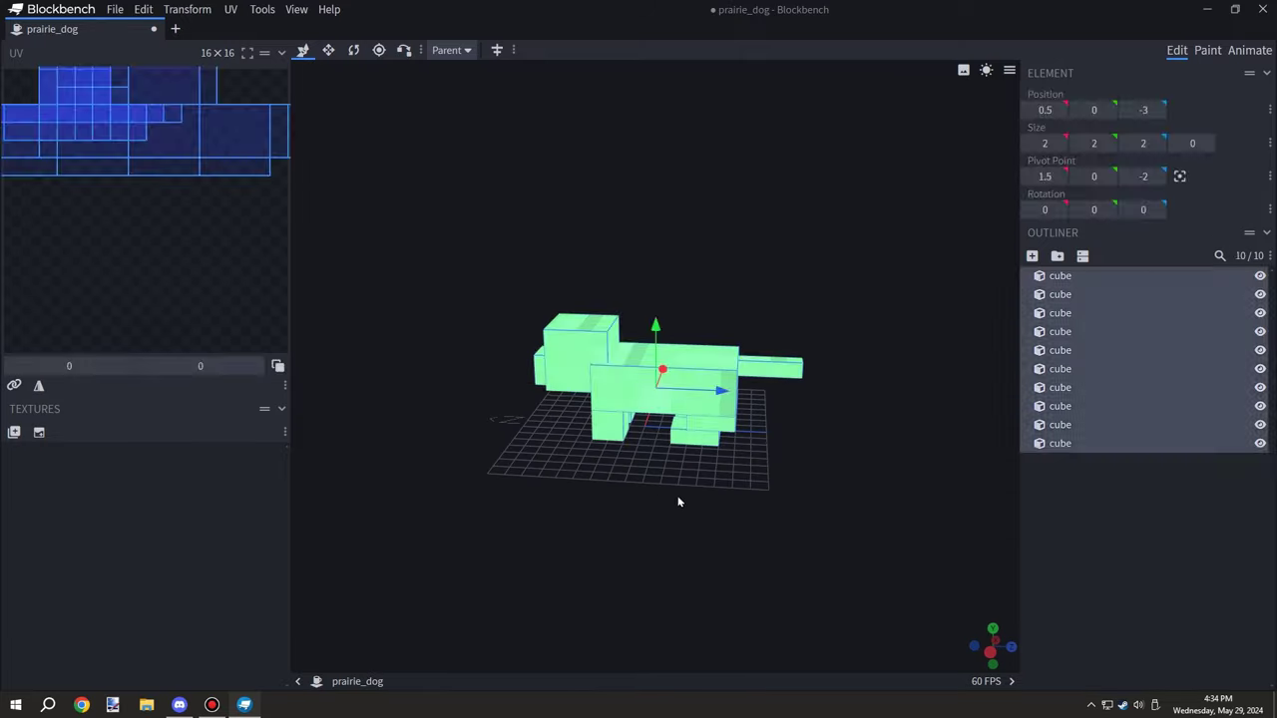
pyautogui.hotkey('ctrl', 'a')
pyautogui.hotkey('ctrl', 'a')
pyautogui.hotkey('ctrl', 'c')
pyautogui.moveTo(748, 409); pyautogui.dragTo(773, 416)
pyautogui.moveTo(678, 384); pyautogui.dragTo(663, 385)
pyautogui.click(937, 491)
pyautogui.moveTo(937, 491); pyautogui.dragTo(986, 450)
# Create a group named main1 with a nested group named main2
pyautogui.click(1059, 275)
pyautogui.moveTo(758, 419); pyautogui.dragTo(771, 486)
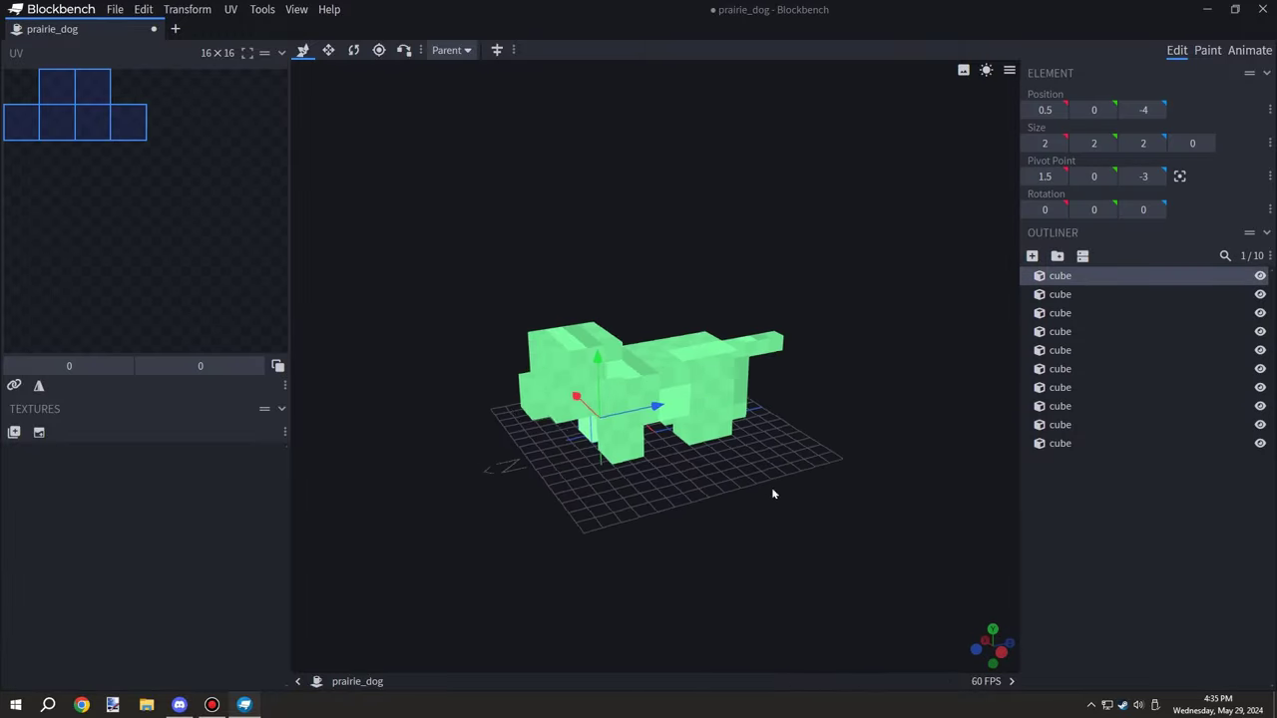
pyautogui.click(1057, 255)
pyautogui.rightClick(1058, 461)
pyautogui.click(1094, 639)
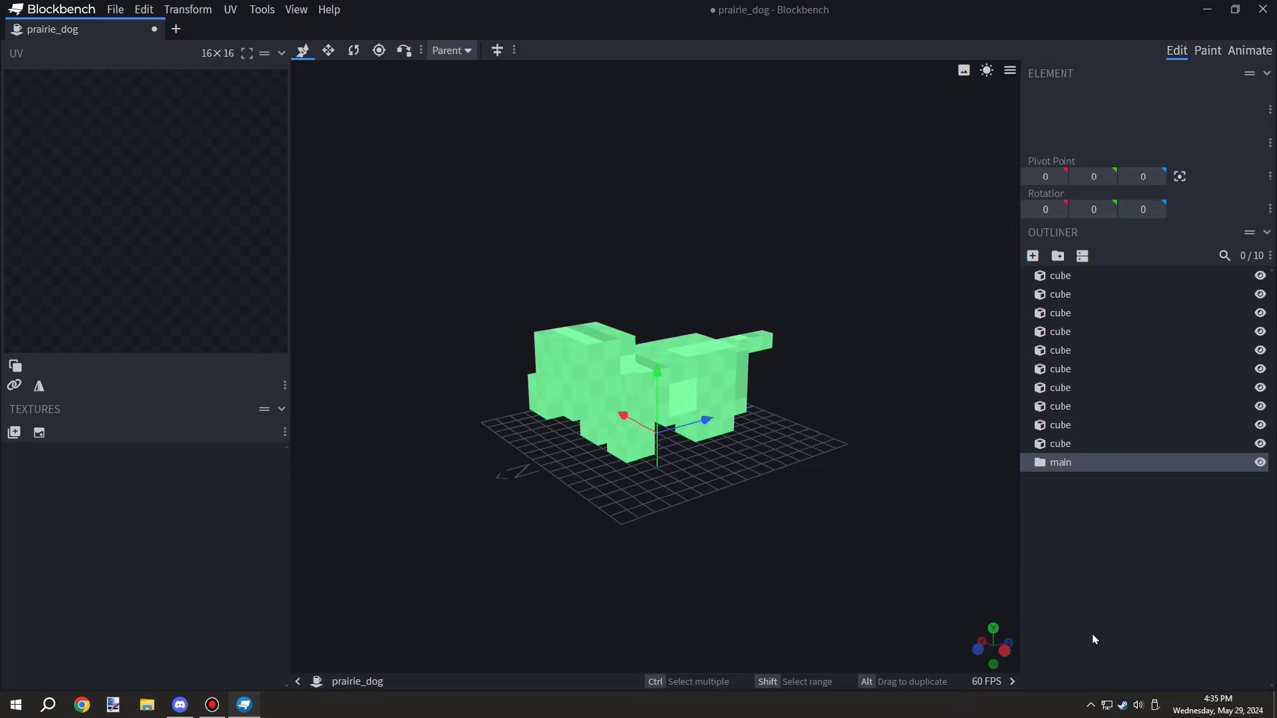
pyautogui.click(1058, 255)
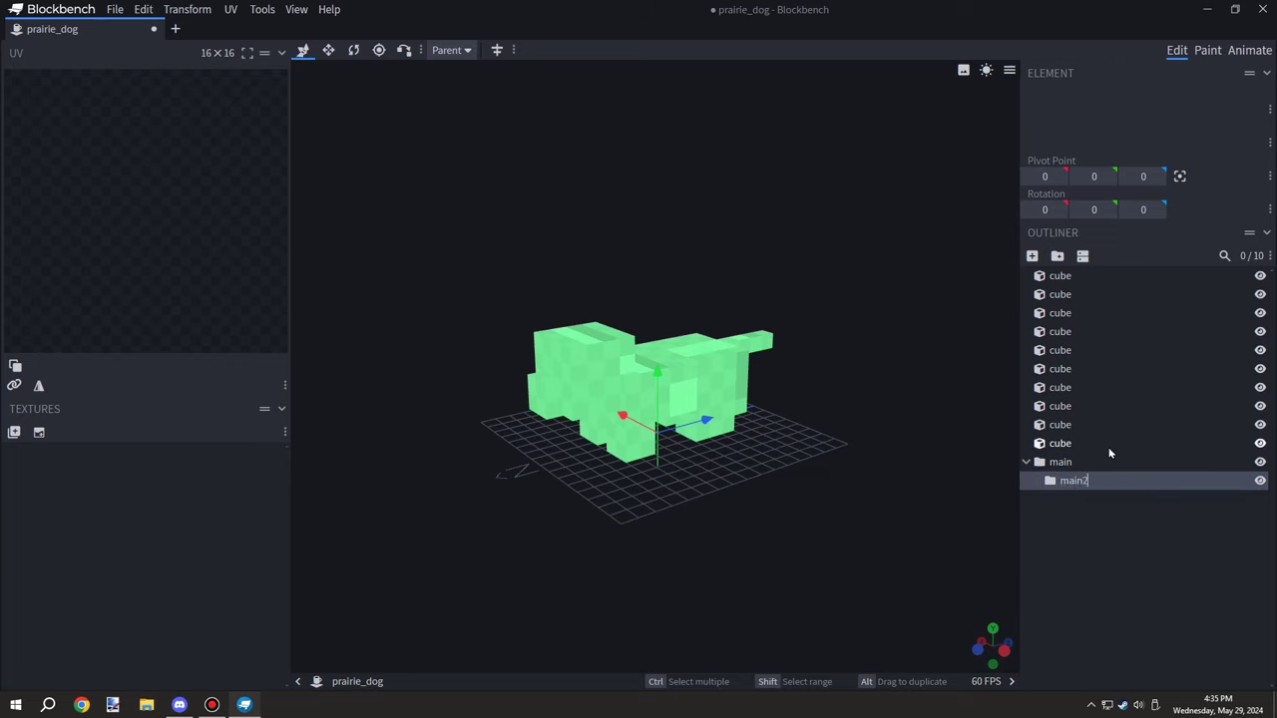
pyautogui.rightClick(1072, 462)
pyautogui.click(1119, 636)
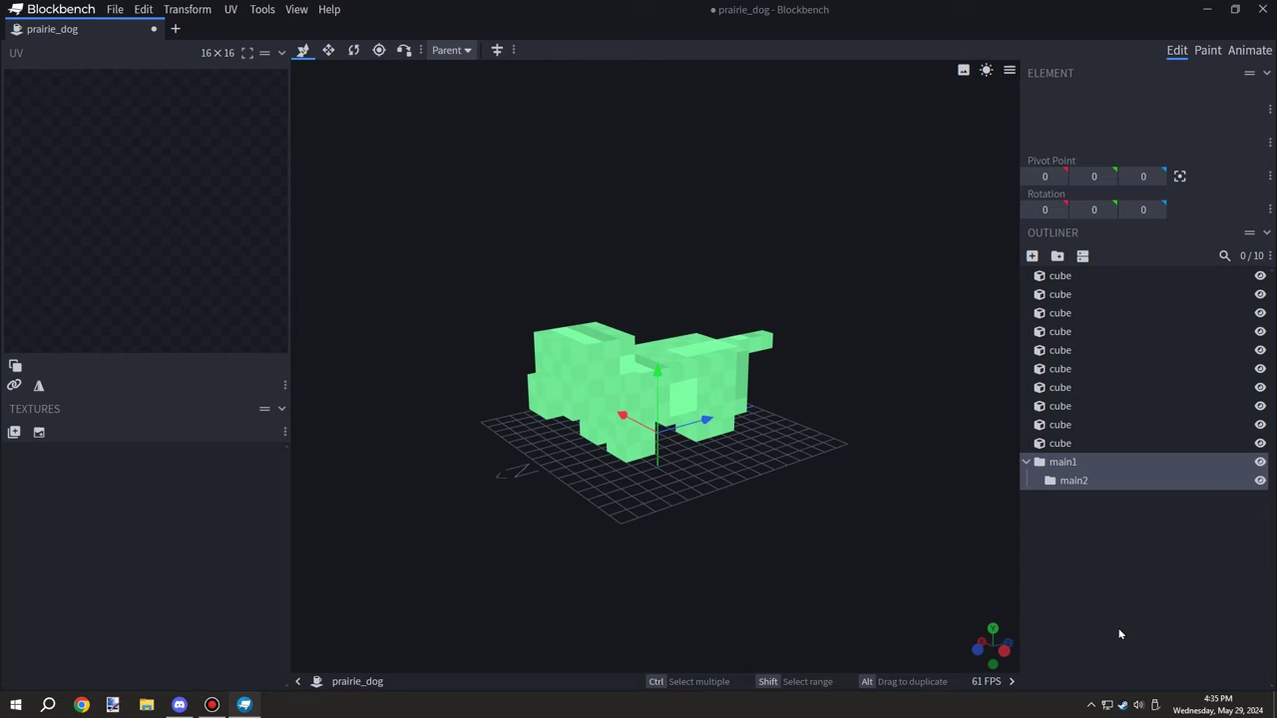
# Move the head and snout cubes into the main2 group
pyautogui.click(1059, 294)
pyautogui.click(1060, 312)
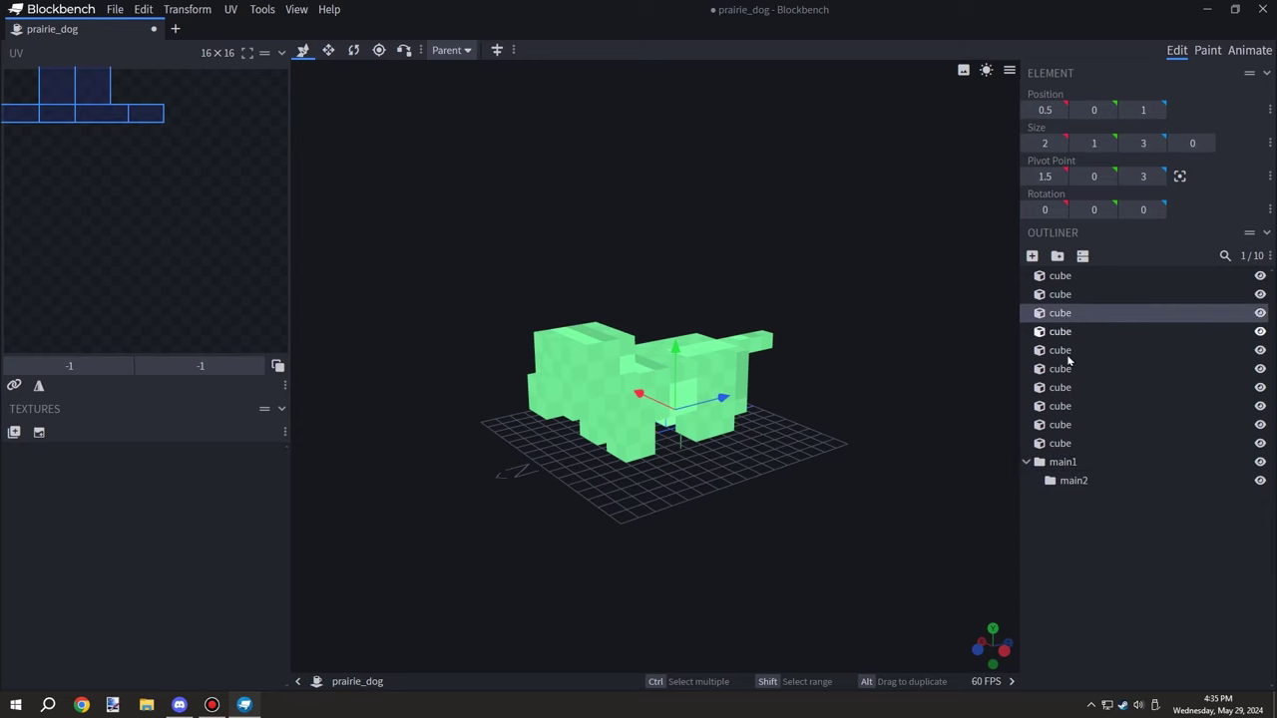
pyautogui.click(1066, 406)
pyautogui.moveTo(1065, 486); pyautogui.dragTo(1067, 483)
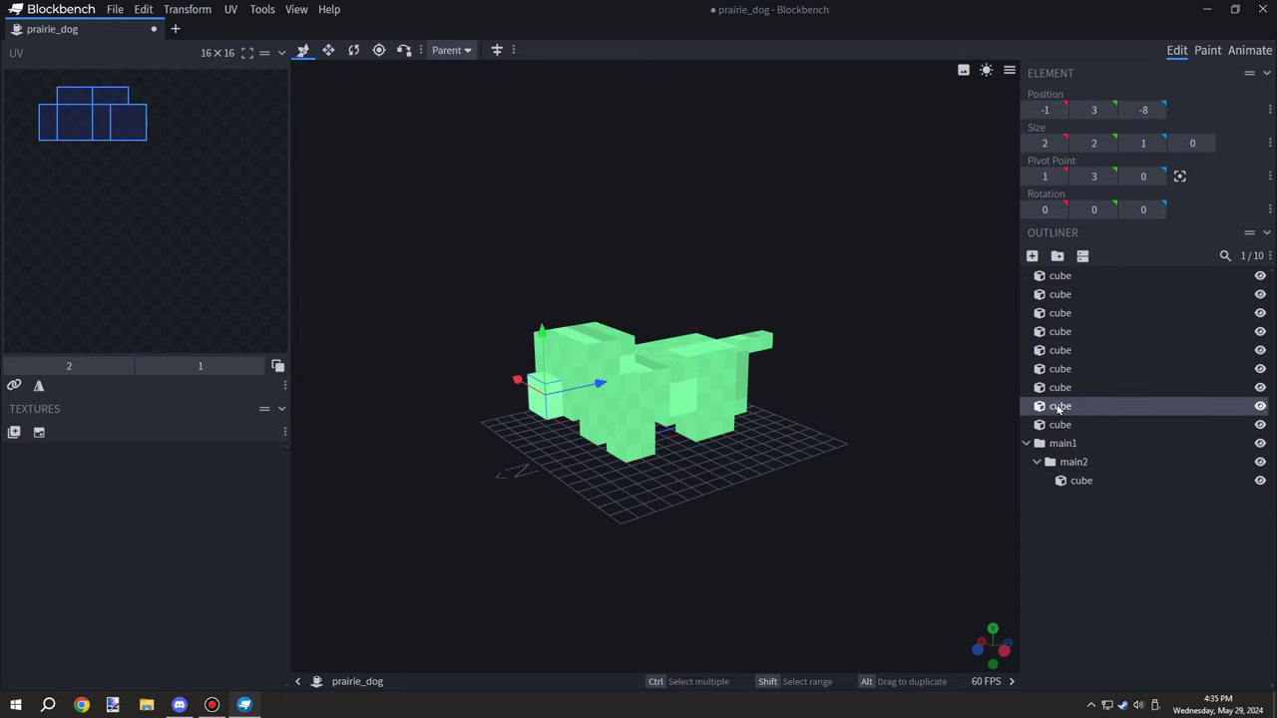
# Add a group named head inside main2 and put the head and snout cubes in it
pyautogui.click(1057, 256)
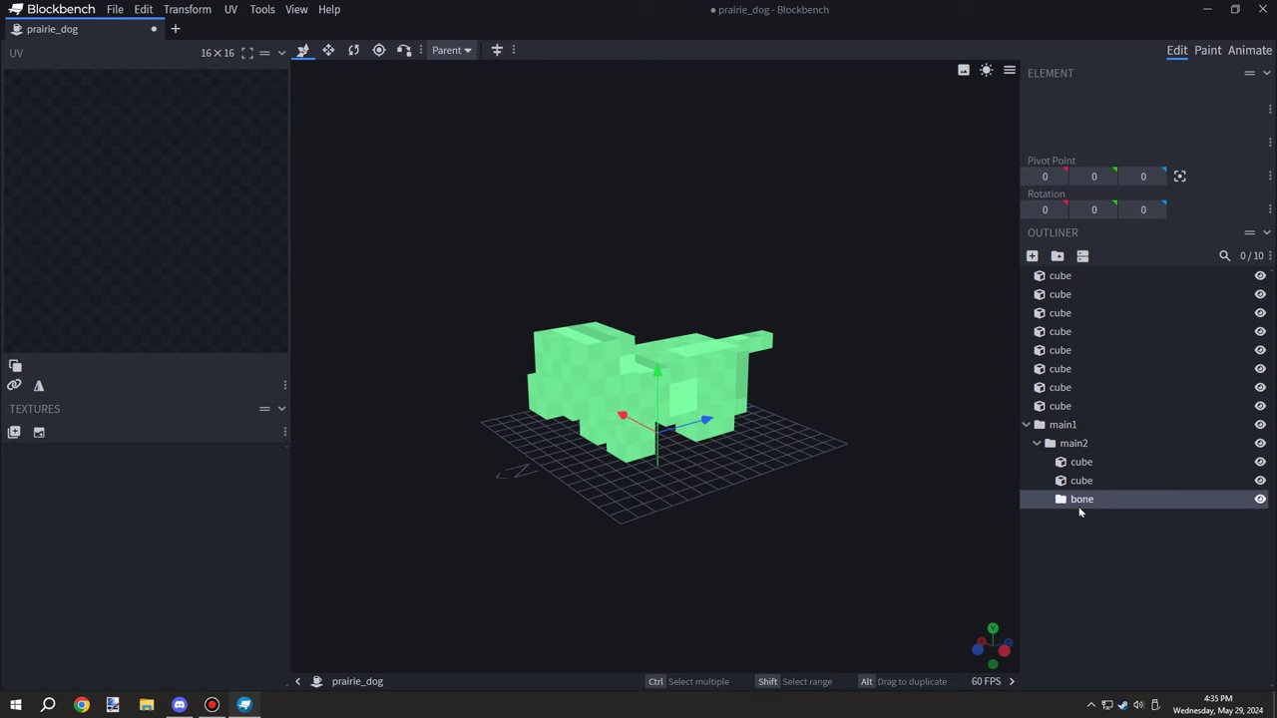
pyautogui.doubleClick(1081, 502)
pyautogui.click(1086, 466)
pyautogui.keyDown('shift'); pyautogui.click(1086, 485); pyautogui.keyUp('shift')
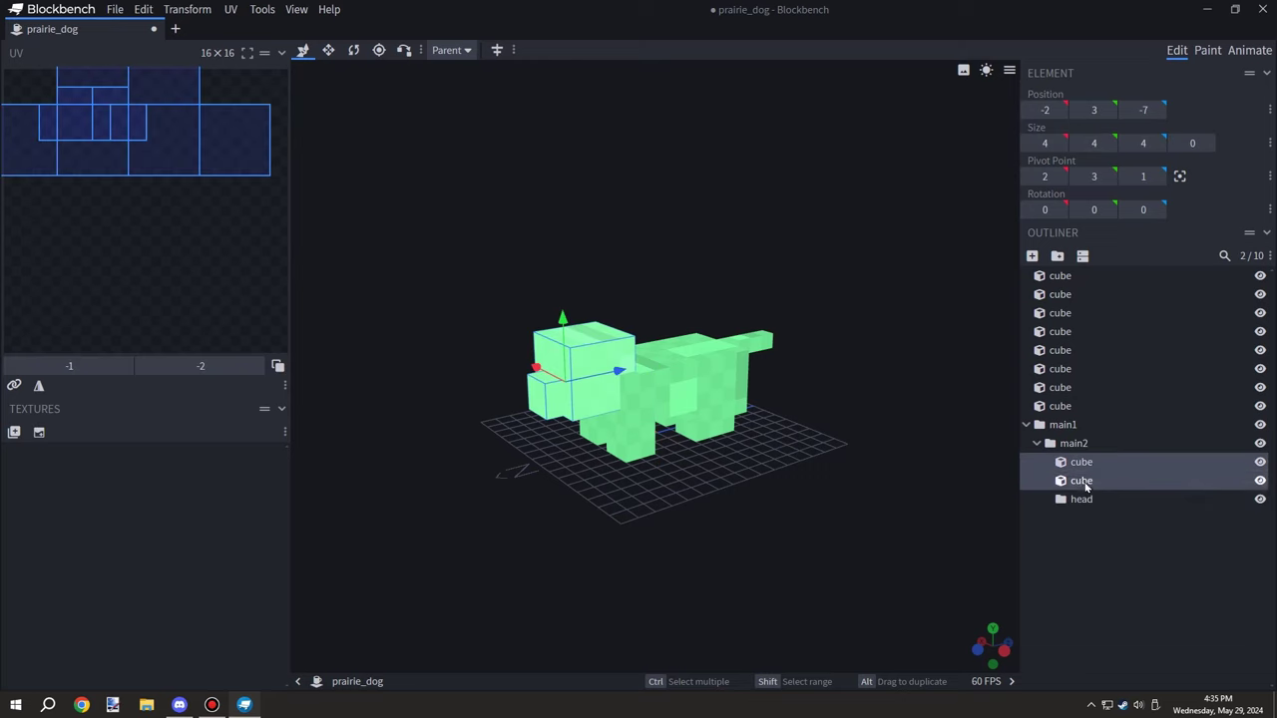
pyautogui.moveTo(1090, 502); pyautogui.dragTo(1090, 502)
# Rename the head cube head1 and the snout cube head2
pyautogui.rightClick(1092, 483)
pyautogui.click(1147, 628)
pyautogui.write('j')
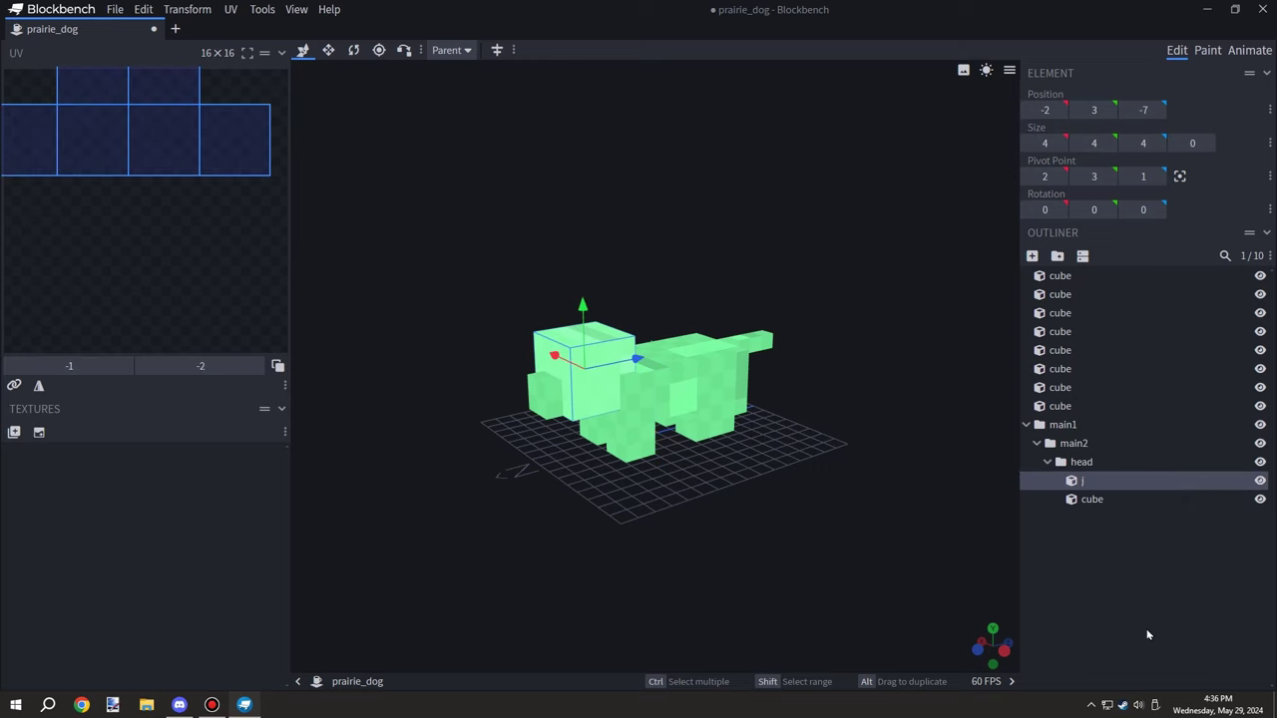
pyautogui.rightClick(1092, 499)
pyautogui.click(1101, 465)
pyautogui.write('head2')
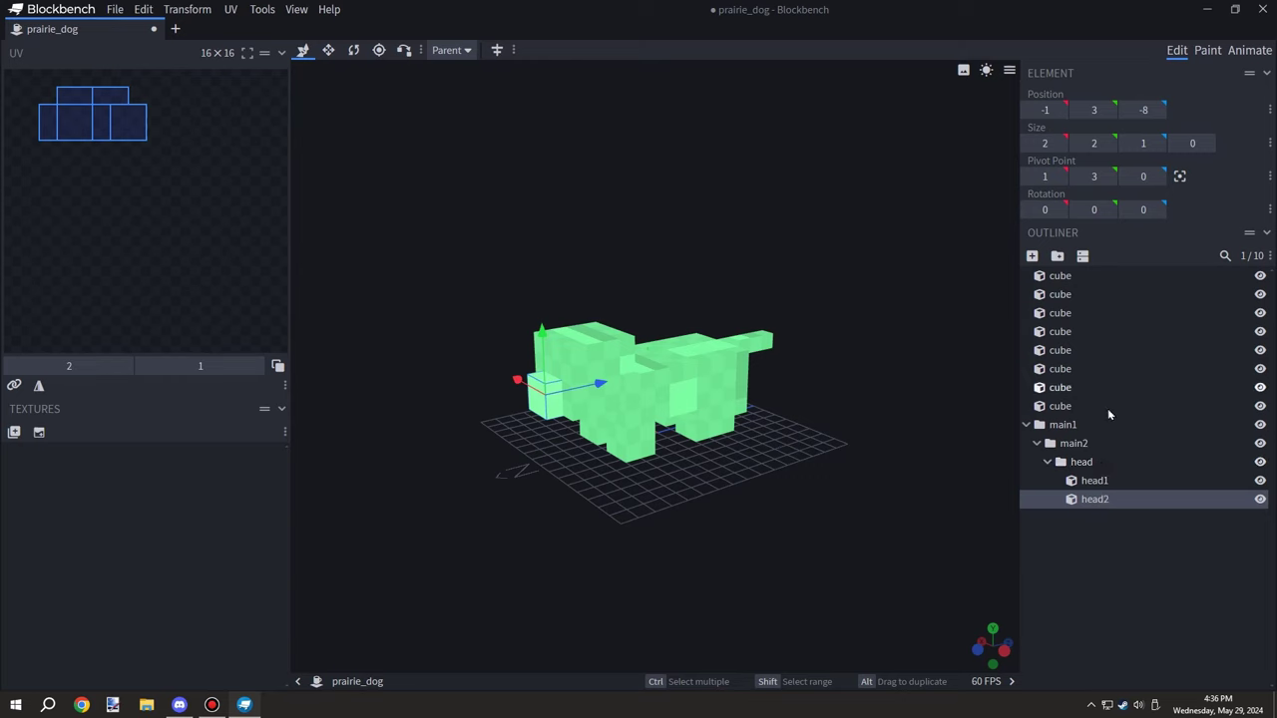
# Add a group named body inside main2 and move the body and tail cubes into it
pyautogui.click(1101, 408)
pyautogui.click(1062, 389)
pyautogui.click(1059, 410)
pyautogui.click(1067, 444)
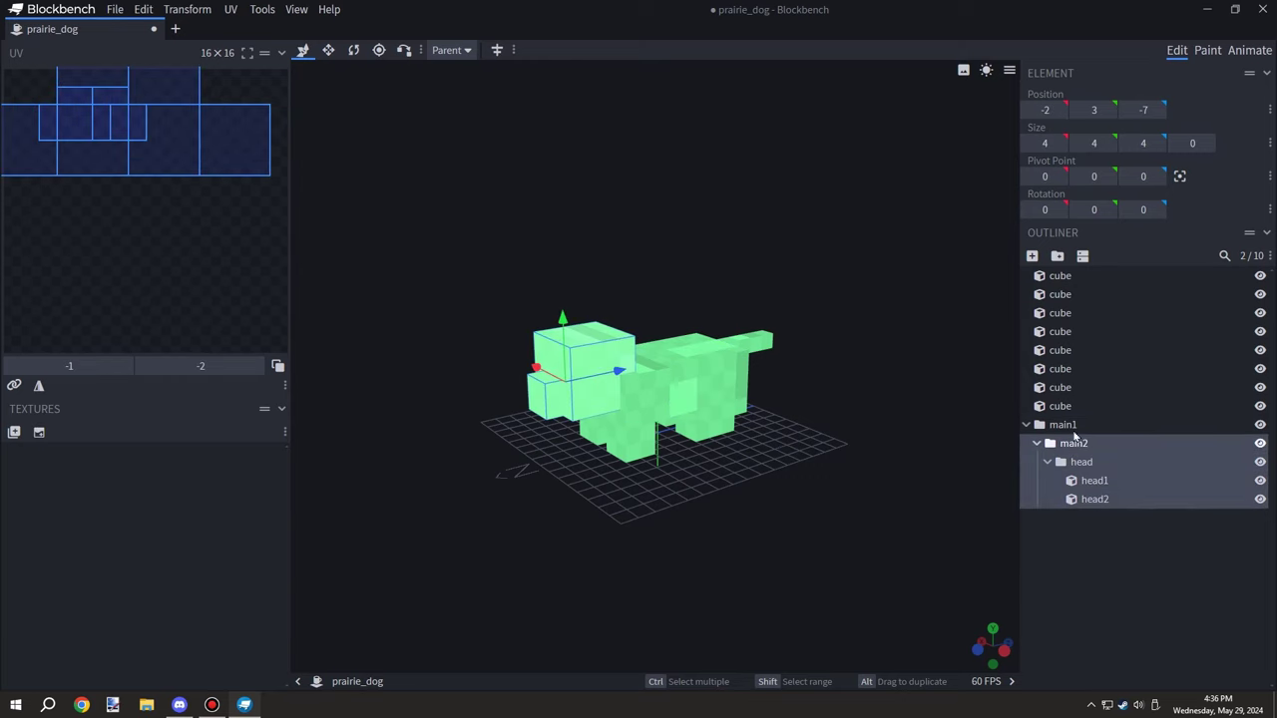
pyautogui.click(1058, 256)
pyautogui.rightClick(1075, 517)
pyautogui.click(1127, 489)
pyautogui.write('bo')
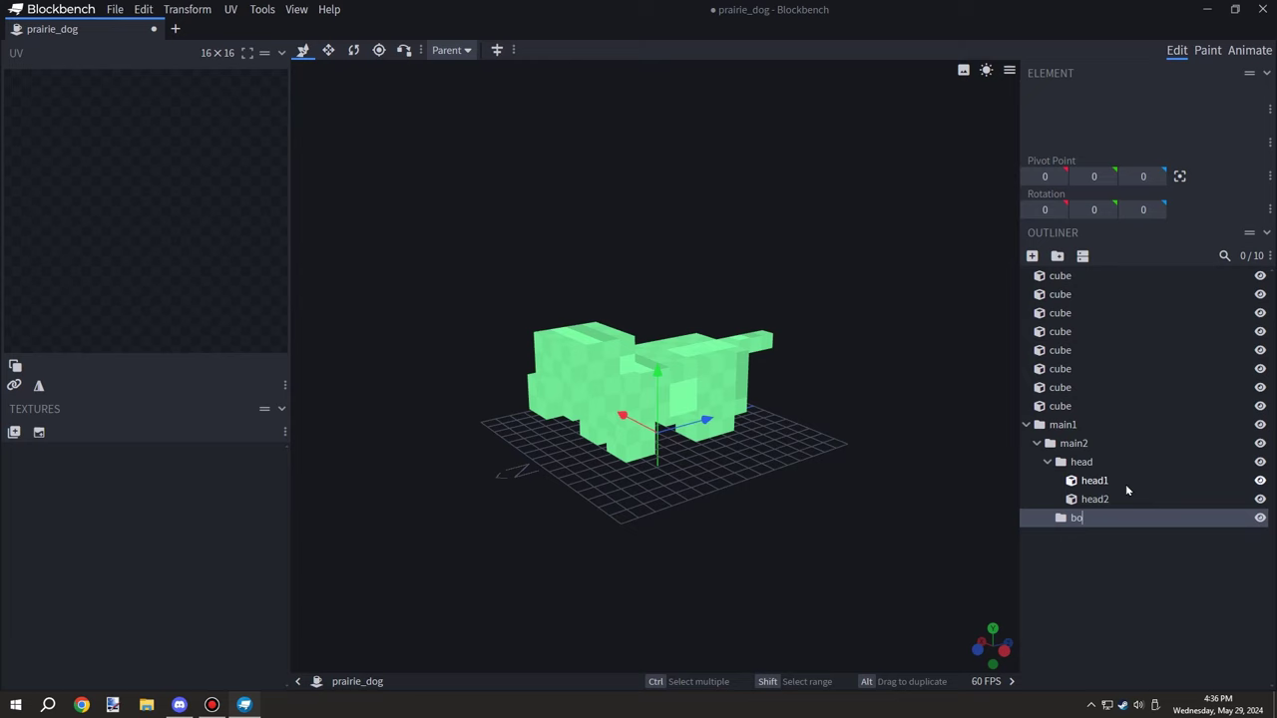
pyautogui.write('dy')
pyautogui.press('Return')
pyautogui.moveTo(1059, 405); pyautogui.dragTo(1082, 500)
pyautogui.click(1060, 369)
# Rename the two cubes in the body group body1 and body2
pyautogui.rightClick(1088, 499)
pyautogui.click(1135, 449)
pyautogui.write('body')
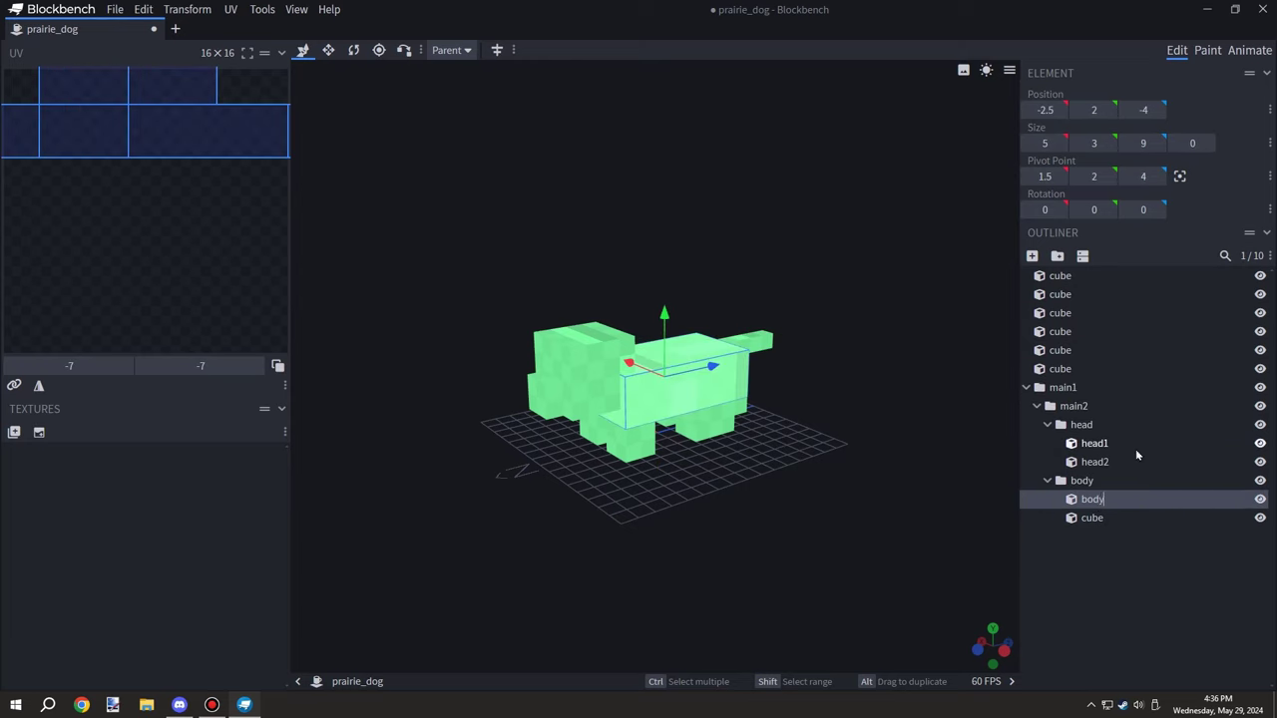
pyautogui.press('Tab')
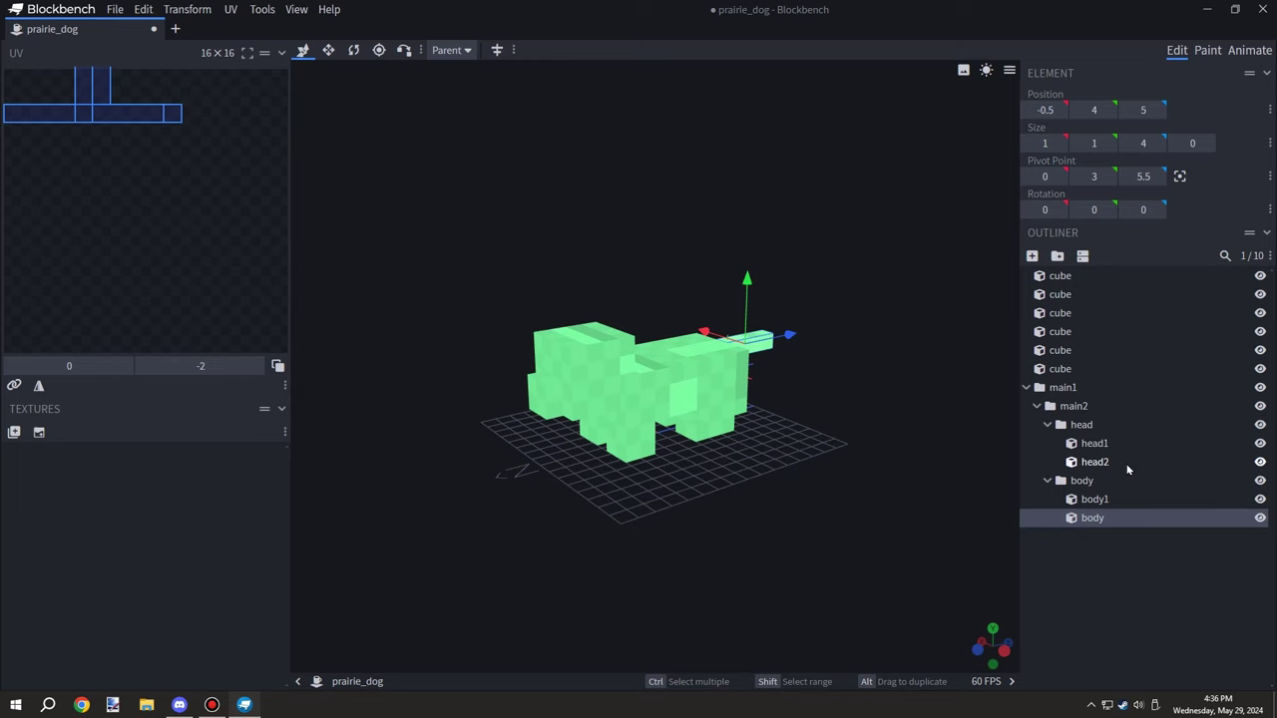
# Add a group named arm_r inside main2
pyautogui.click(1082, 480)
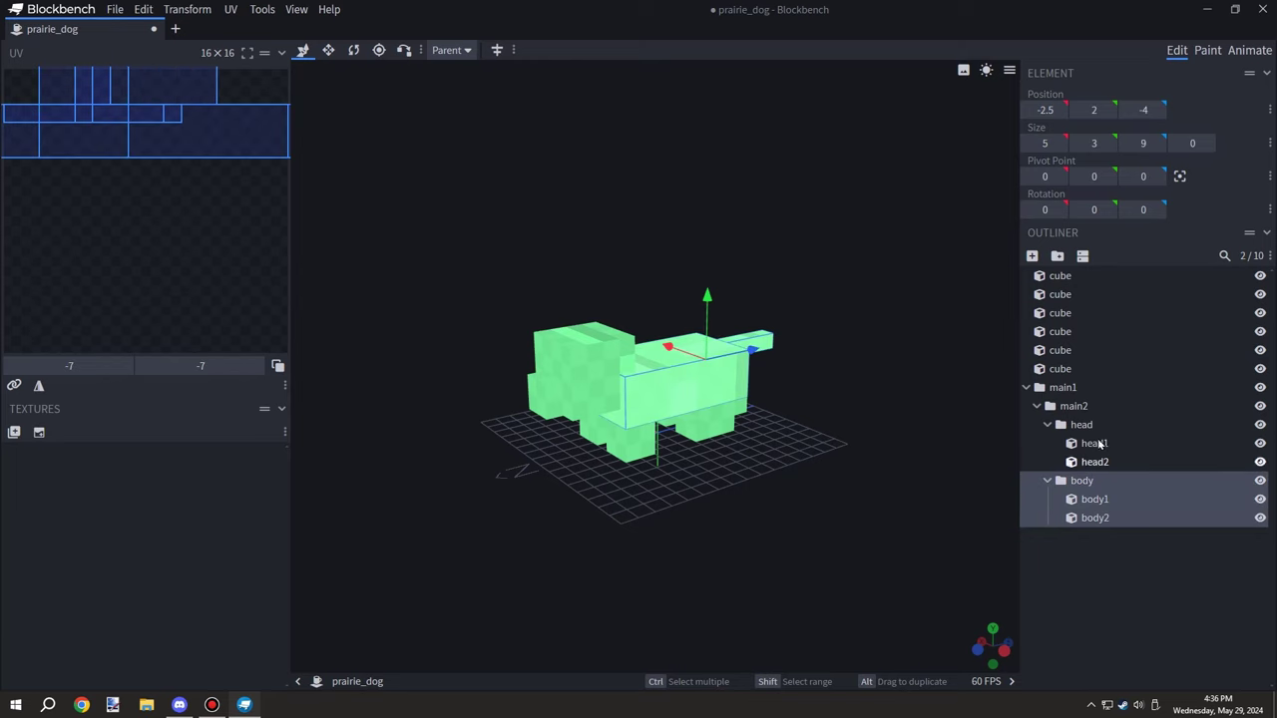
pyautogui.click(1057, 256)
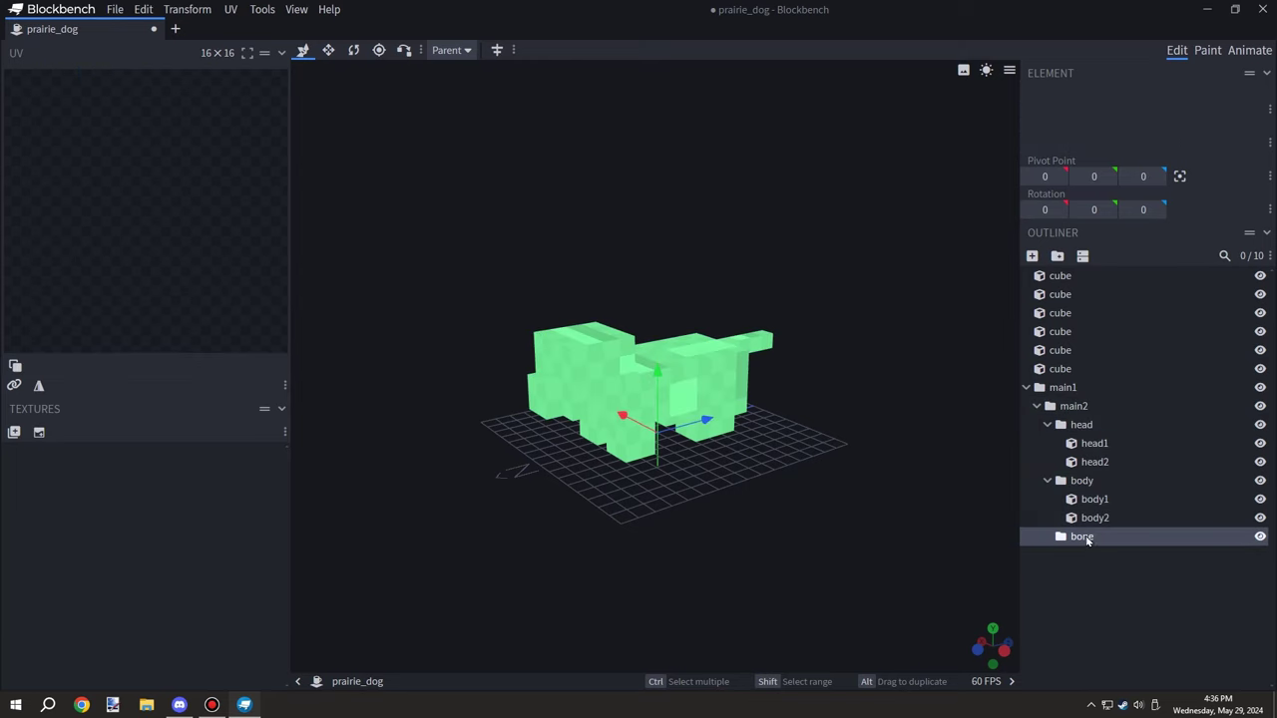
pyautogui.rightClick(1088, 539)
pyautogui.click(1133, 505)
pyautogui.write('r')
pyautogui.write('ight_arm')
pyautogui.hotkey('ctrl', 'a')
pyautogui.write('arm_r')
# Find the front leg cube at position 0.5, 0, -4 and move it into the arm_r group
pyautogui.click(1061, 369)
pyautogui.click(1064, 334)
pyautogui.click(1063, 349)
pyautogui.moveTo(813, 461); pyautogui.dragTo(615, 479)
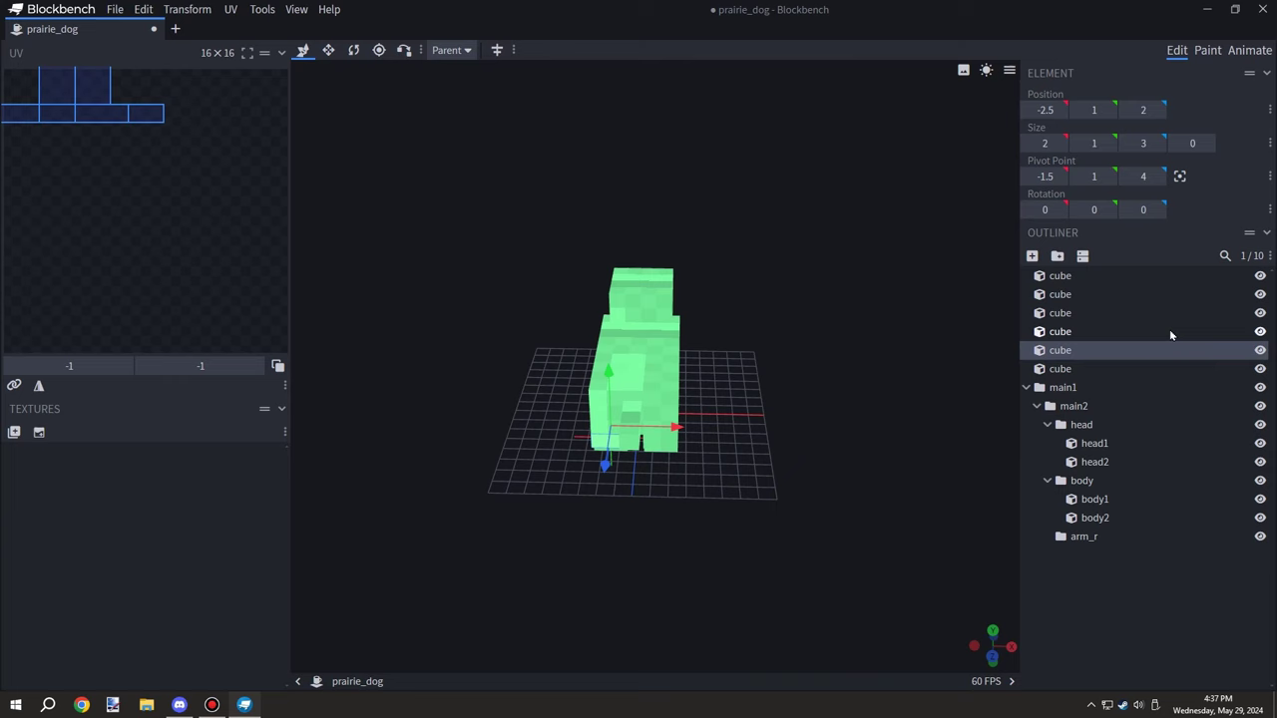
pyautogui.click(1170, 333)
pyautogui.moveTo(858, 464); pyautogui.dragTo(734, 467)
pyautogui.click(1065, 315)
pyautogui.click(1062, 296)
pyautogui.click(1063, 281)
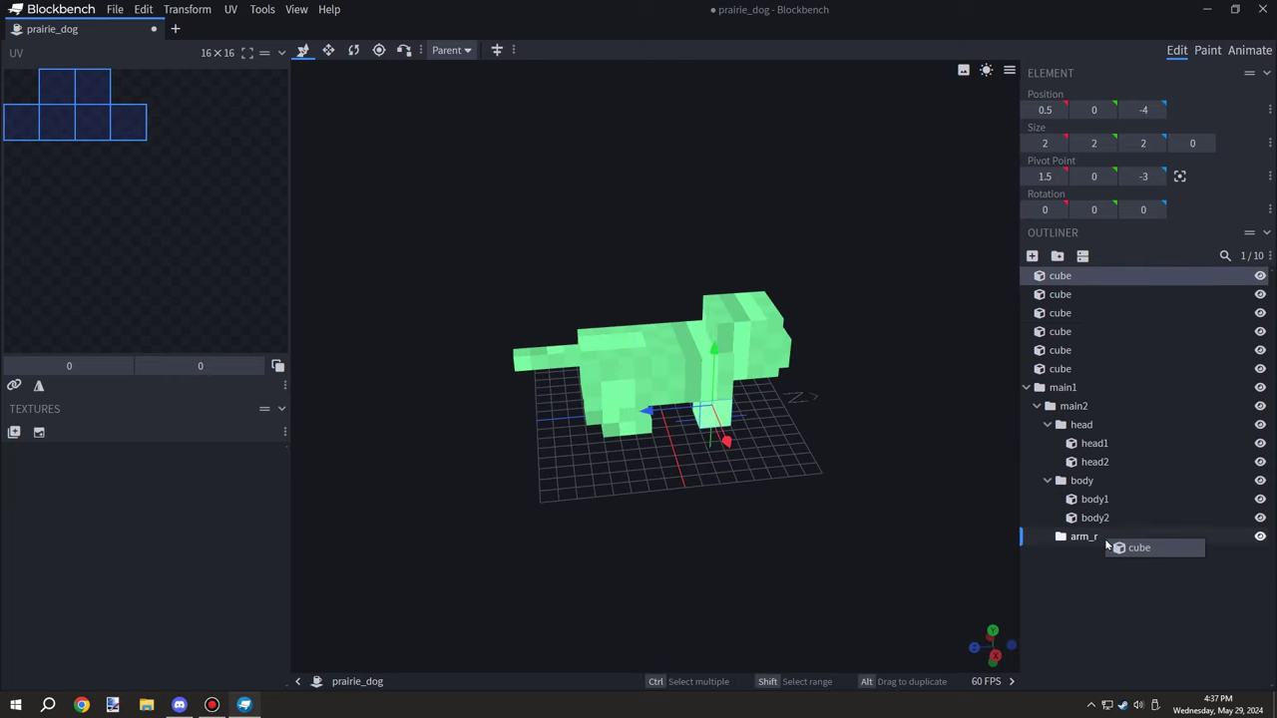
pyautogui.moveTo(1105, 544); pyautogui.dragTo(1105, 539)
# Rename the cube in the arm_r group r_arm
pyautogui.rightClick(1105, 537)
pyautogui.click(1144, 492)
pyautogui.write('arm_')
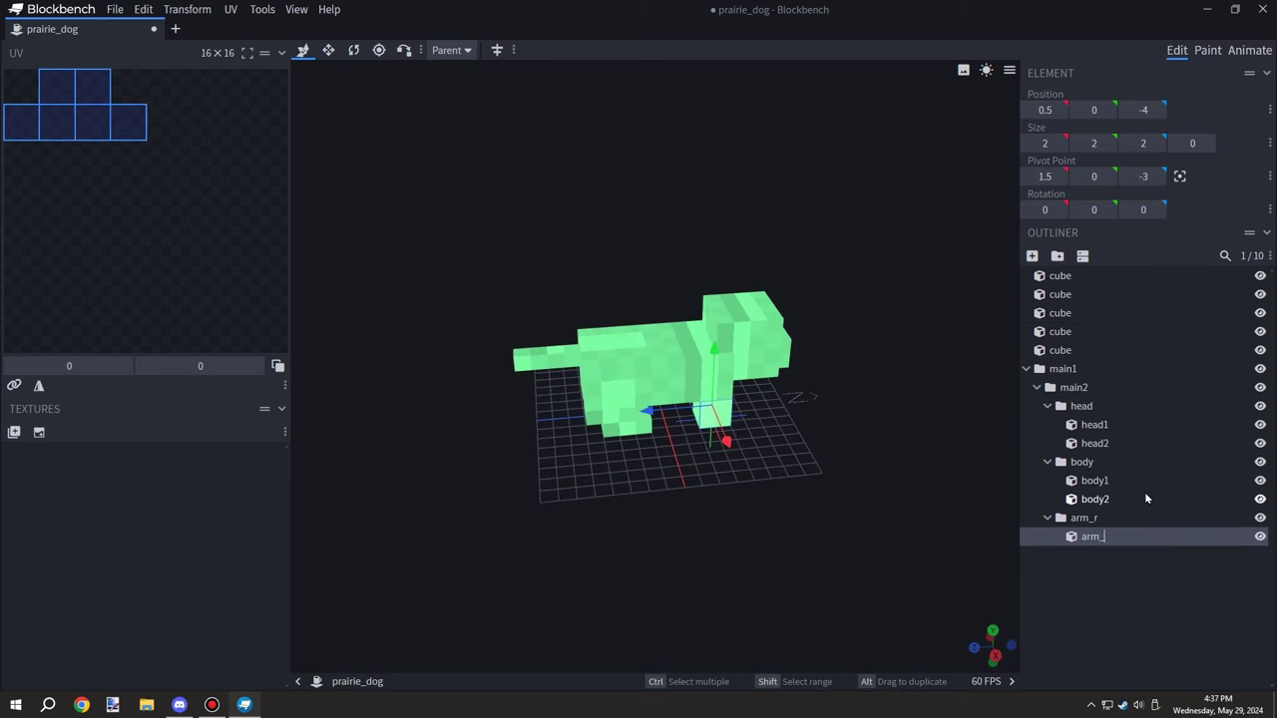
pyautogui.write('r1')
pyautogui.press('Return')
pyautogui.press('F2')
pyautogui.write('r_arm')
pyautogui.press('Return')
# Add a group named arm_l inside main2
pyautogui.moveTo(947, 513); pyautogui.dragTo(1035, 514)
pyautogui.click(1097, 388)
pyautogui.click(1057, 256)
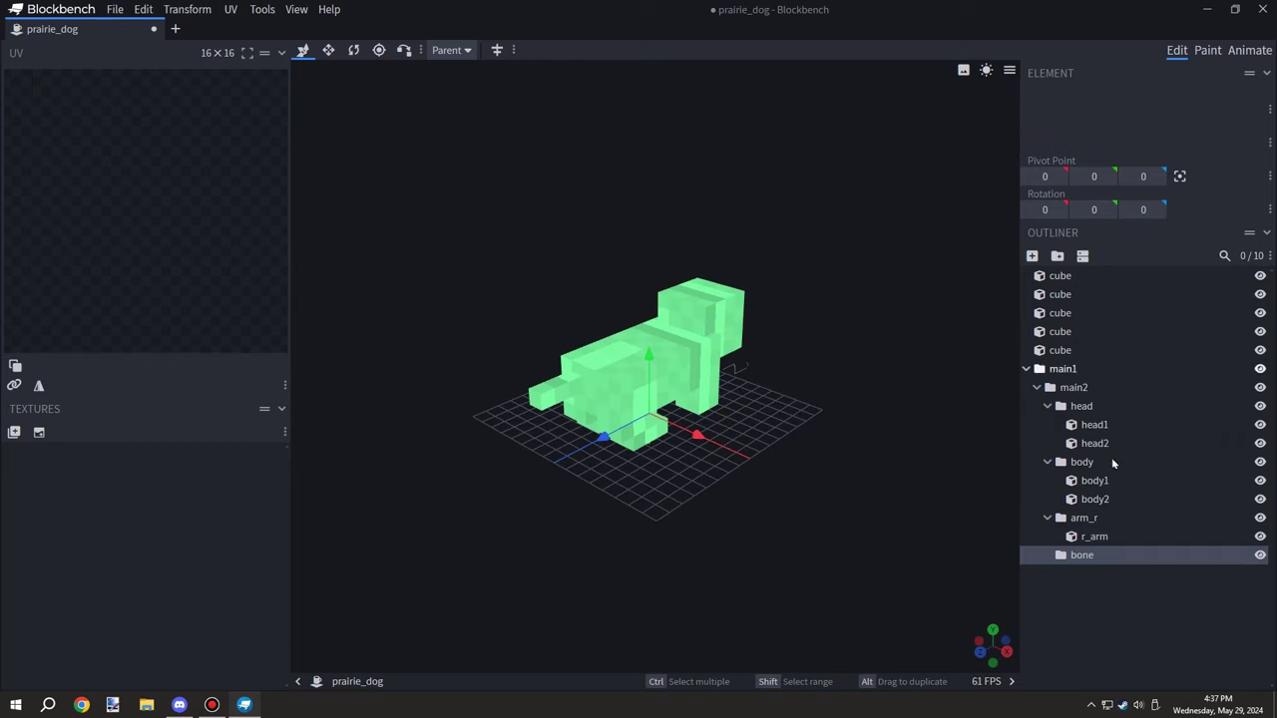
pyautogui.rightClick(1095, 557)
pyautogui.click(1147, 527)
pyautogui.write('l')
# Move the front leg cube at position -2.5, 0, -4 into the arm_l group and rename it l_arm
pyautogui.click(1059, 350)
pyautogui.moveTo(763, 486); pyautogui.dragTo(964, 483)
pyautogui.click(1059, 332)
pyautogui.click(1058, 313)
pyautogui.click(1059, 278)
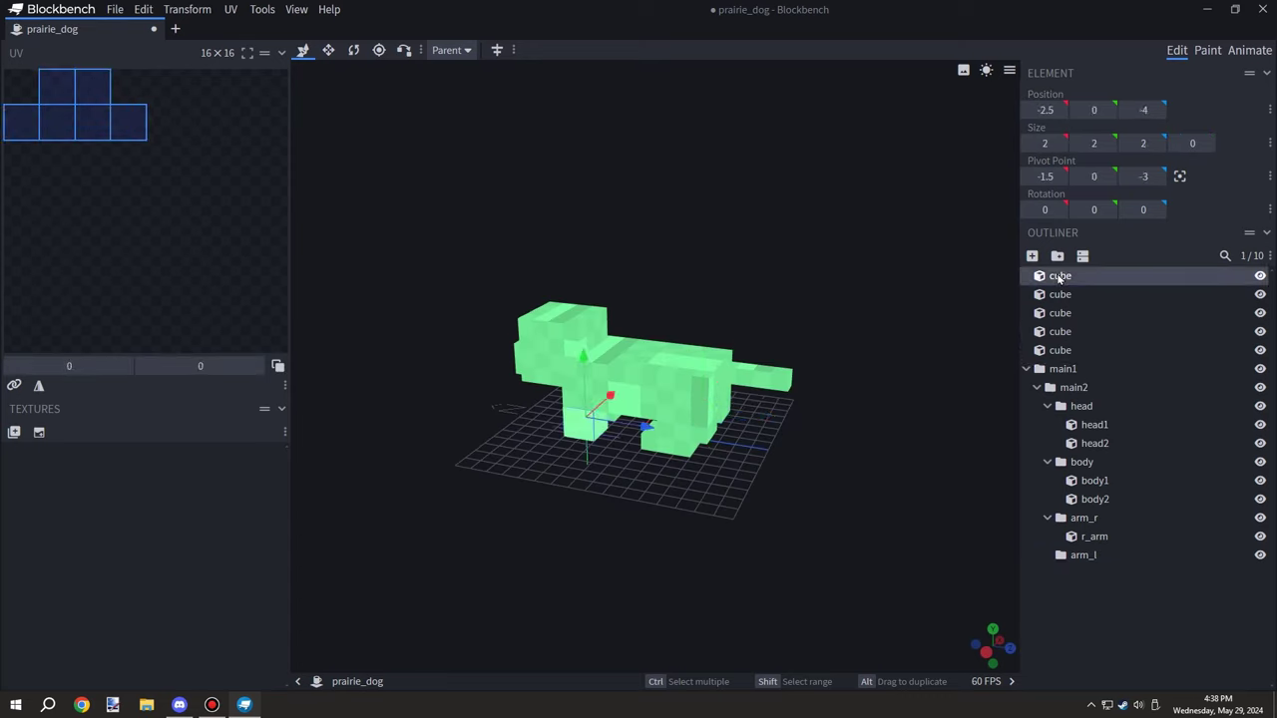
pyautogui.moveTo(1104, 561); pyautogui.dragTo(1098, 555)
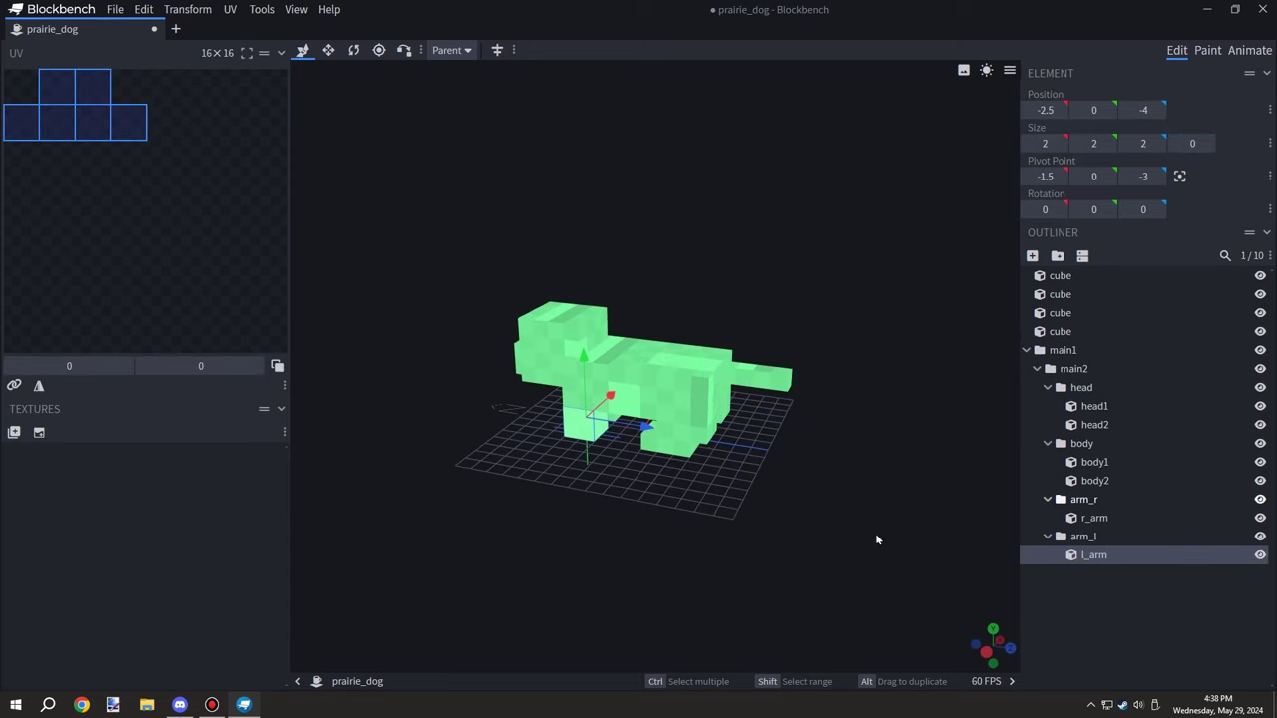
# Rename the head1 cube skull and the head2 cube nose
pyautogui.moveTo(877, 539); pyautogui.dragTo(703, 577)
pyautogui.click(1094, 406)
pyautogui.rightClick(1102, 408)
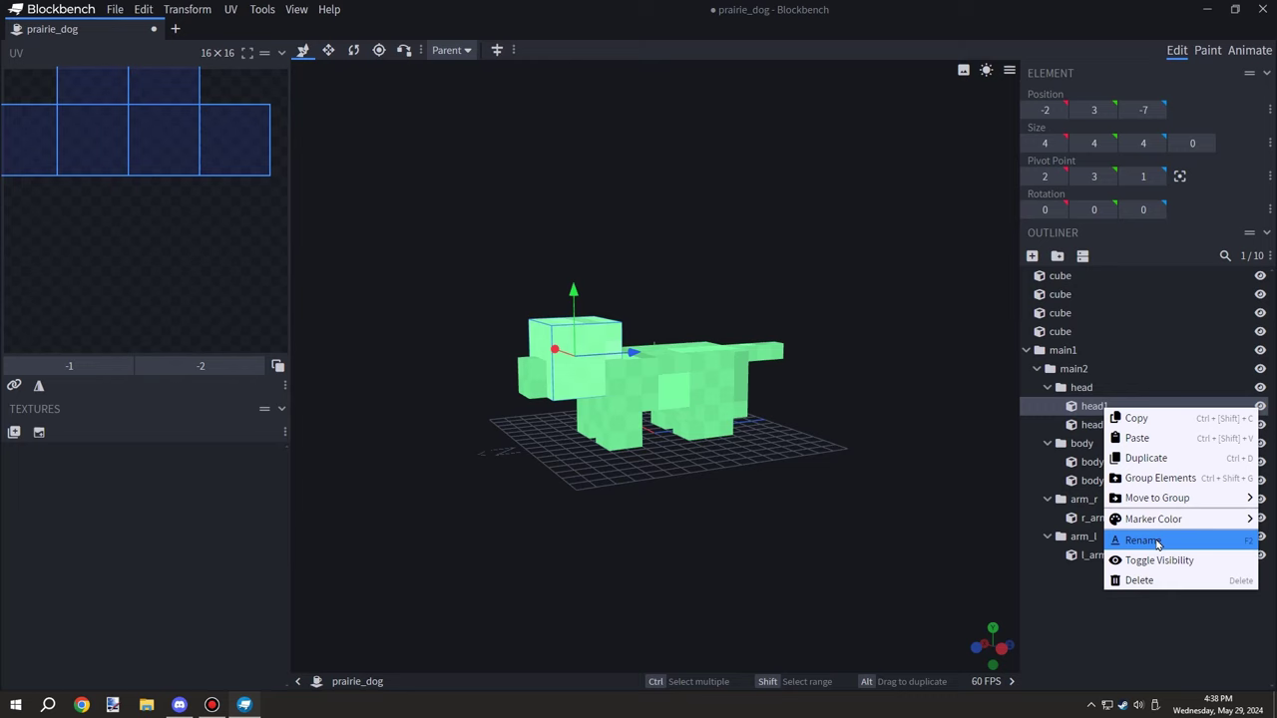
pyautogui.click(1157, 542)
pyautogui.write('skull')
pyautogui.doubleClick(1096, 425)
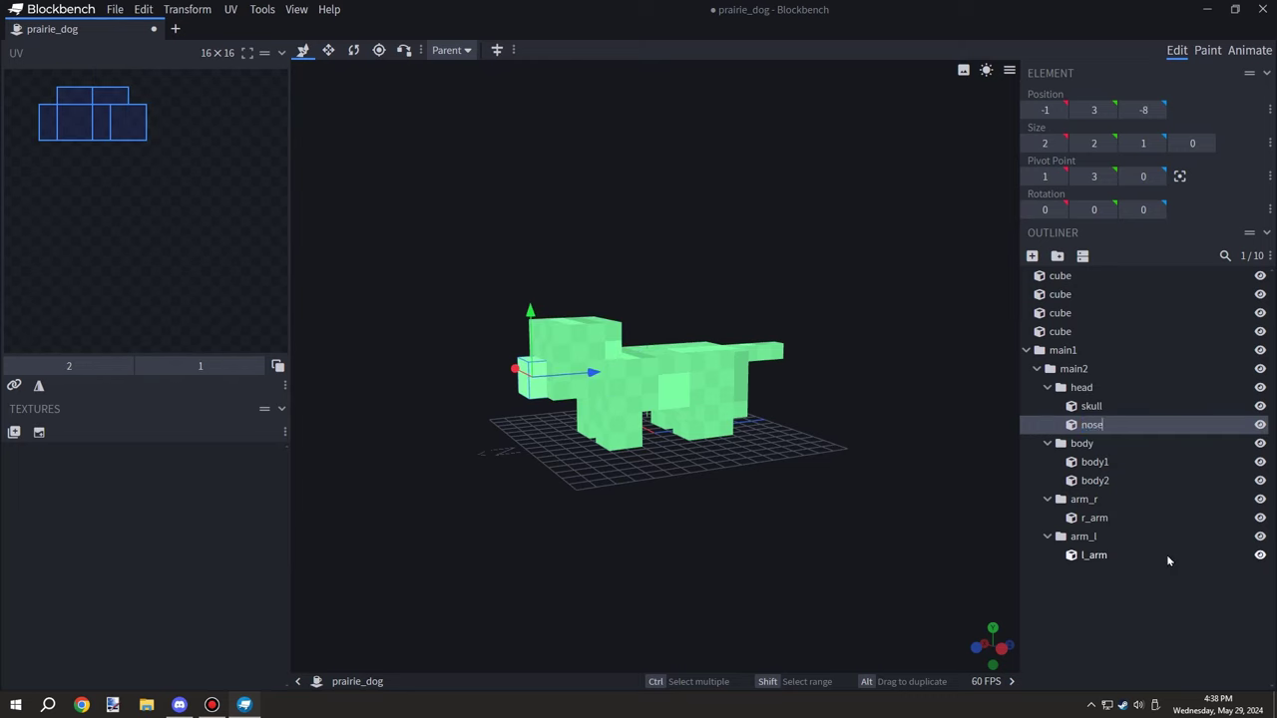
# Rename the body1 cube chest and the body2 cube tail
pyautogui.click(1084, 373)
pyautogui.rightClick(1094, 462)
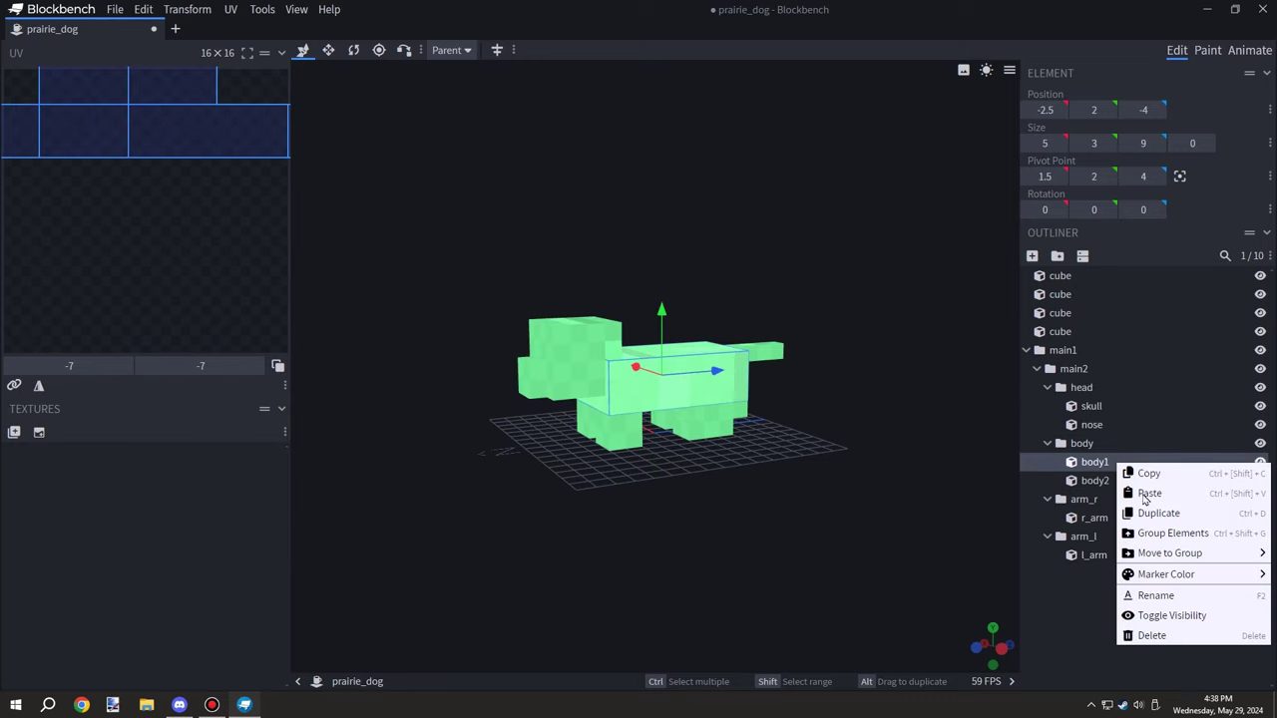
pyautogui.click(1174, 594)
pyautogui.write('chest')
pyautogui.press('Return')
pyautogui.rightClick(1111, 483)
pyautogui.click(1143, 610)
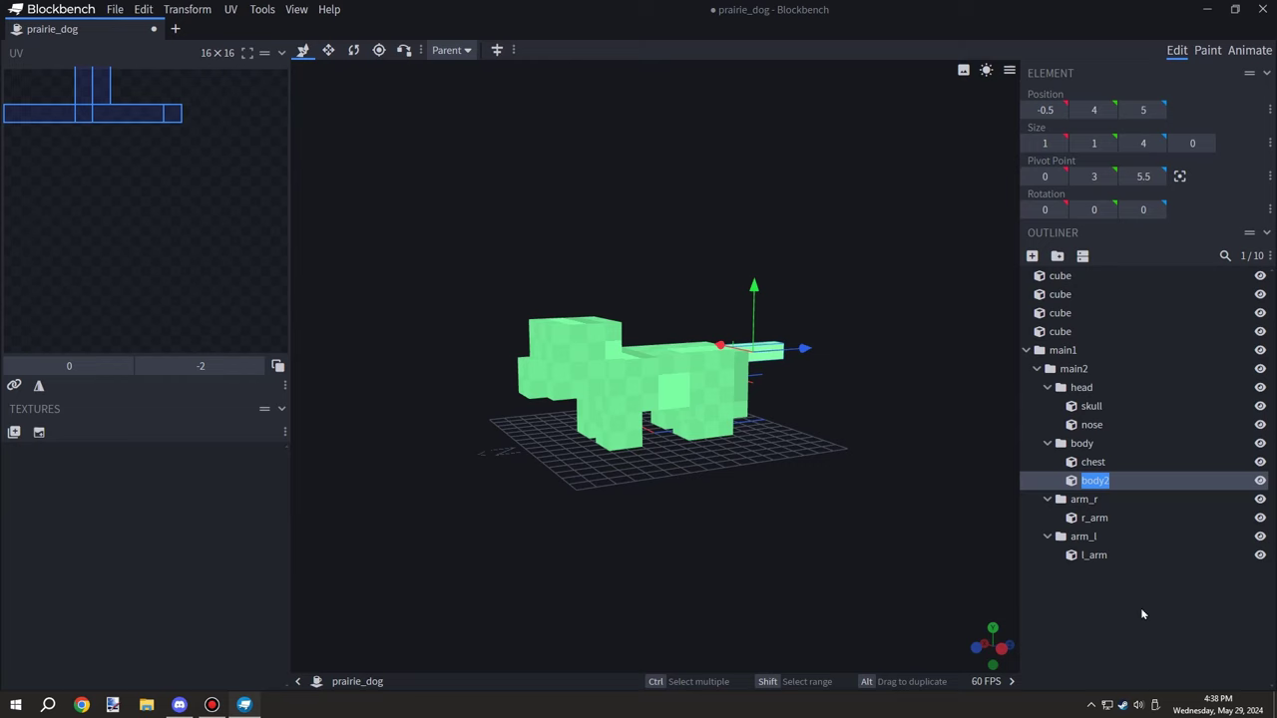
pyautogui.write('tail')
pyautogui.press('Return')
# Rename the main1 group root
pyautogui.doubleClick(1085, 370)
pyautogui.click(1083, 369)
pyautogui.click(1070, 354)
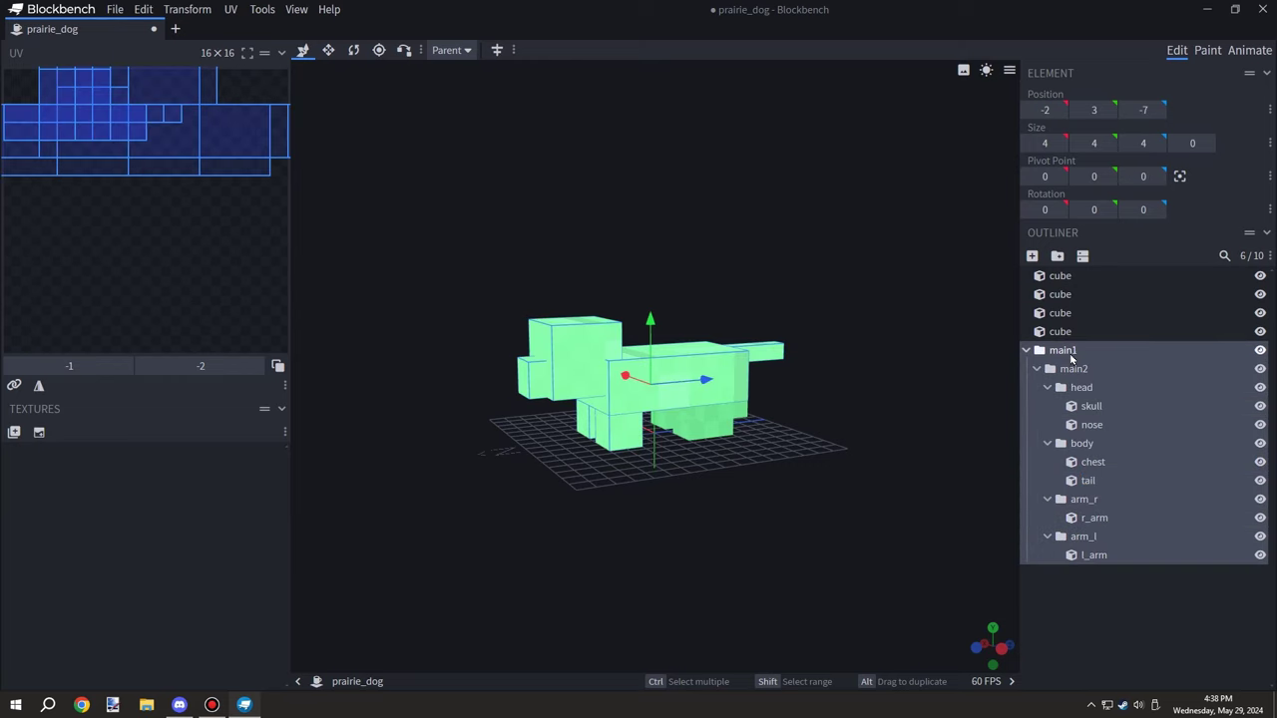
pyautogui.rightClick(1065, 353)
pyautogui.click(1067, 370)
pyautogui.rightClick(1073, 351)
pyautogui.click(1122, 526)
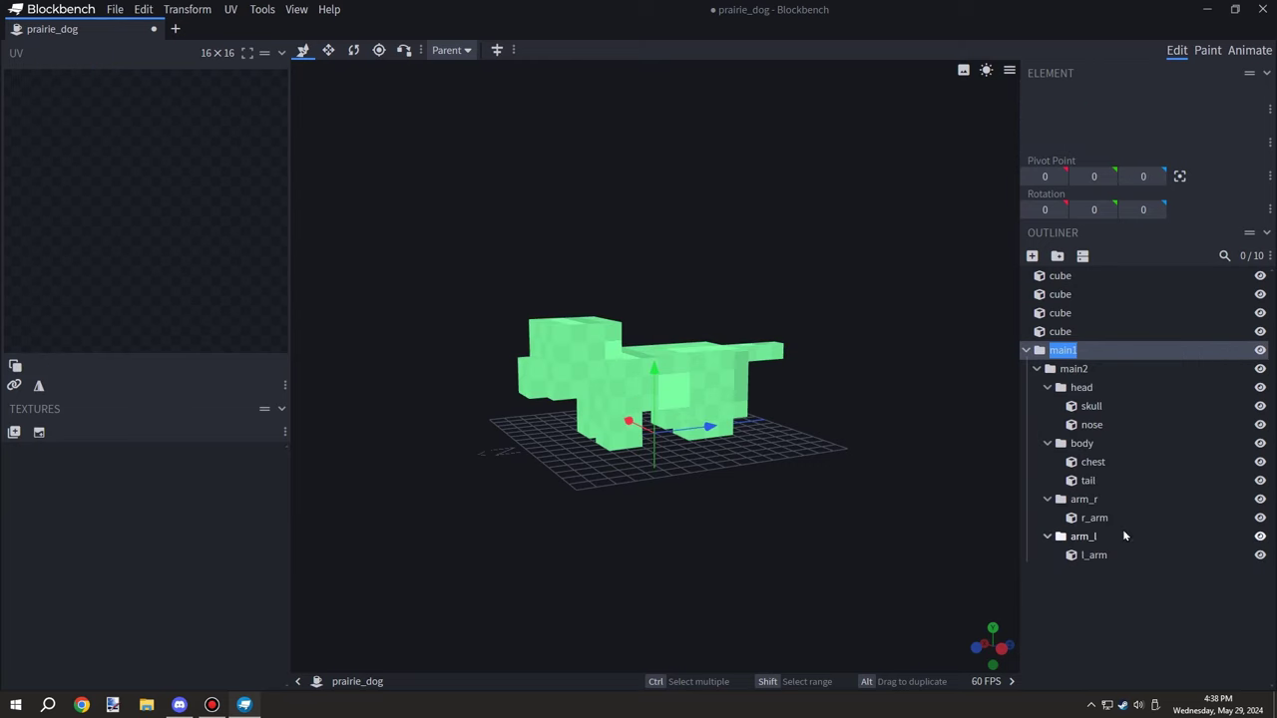
pyautogui.write('m')
pyautogui.press('BackSpace')
pyautogui.write('root')
# Rename the main2 group main
pyautogui.doubleClick(1069, 370)
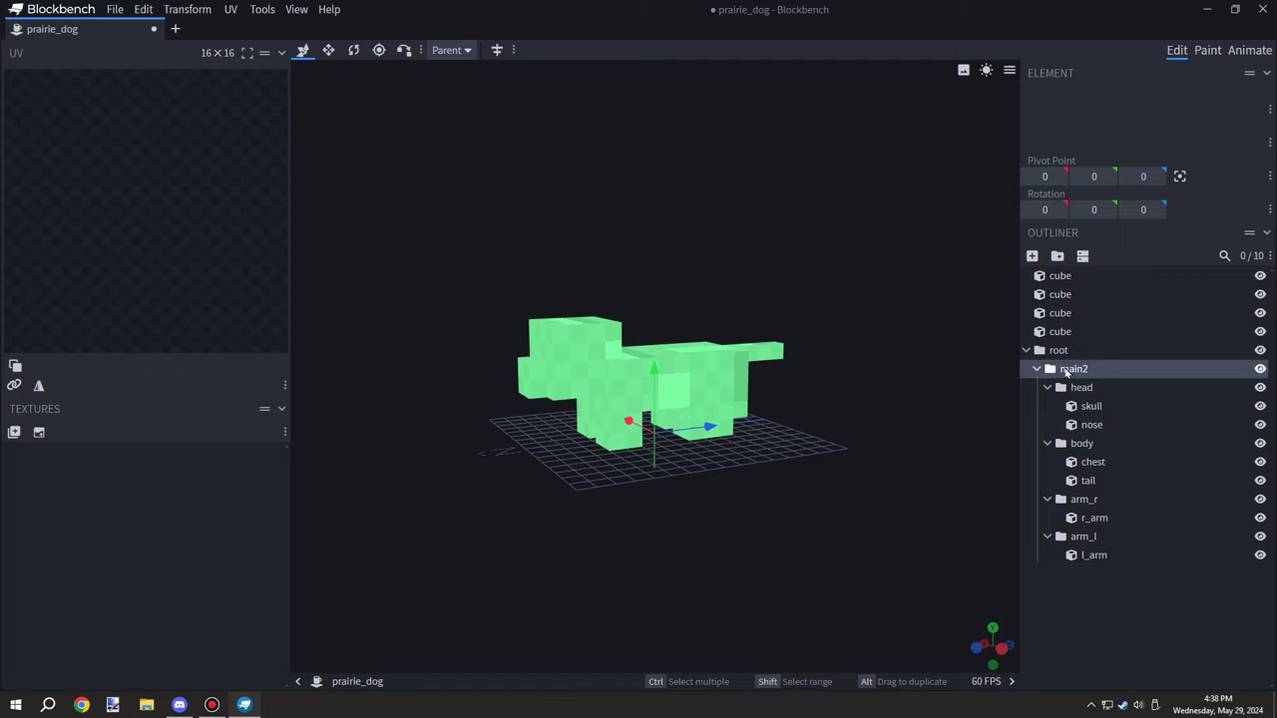
pyautogui.rightClick(1063, 369)
pyautogui.click(1103, 539)
pyautogui.write('main')
# Add a group named leg_r inside the main group
pyautogui.click(1062, 332)
pyautogui.moveTo(608, 498); pyautogui.dragTo(952, 507)
pyautogui.click(1065, 315)
pyautogui.moveTo(779, 465); pyautogui.dragTo(956, 445)
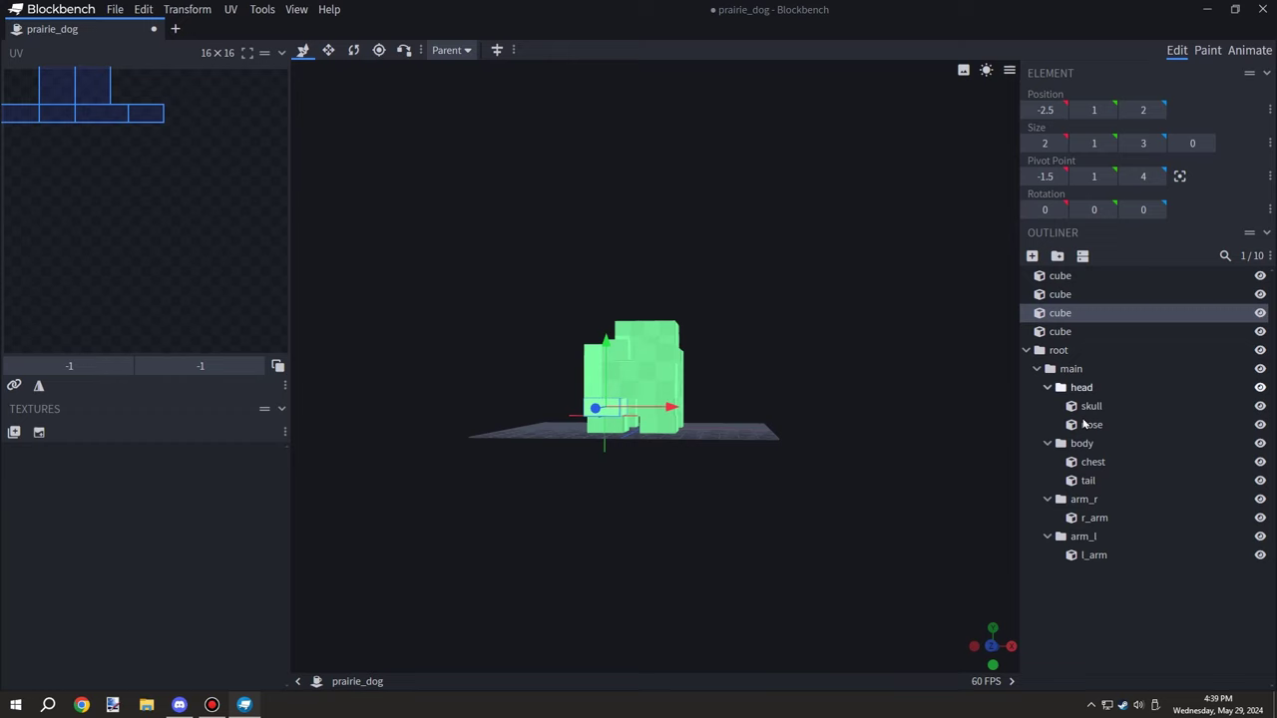
pyautogui.click(1064, 369)
pyautogui.click(1057, 255)
pyautogui.rightClick(1082, 574)
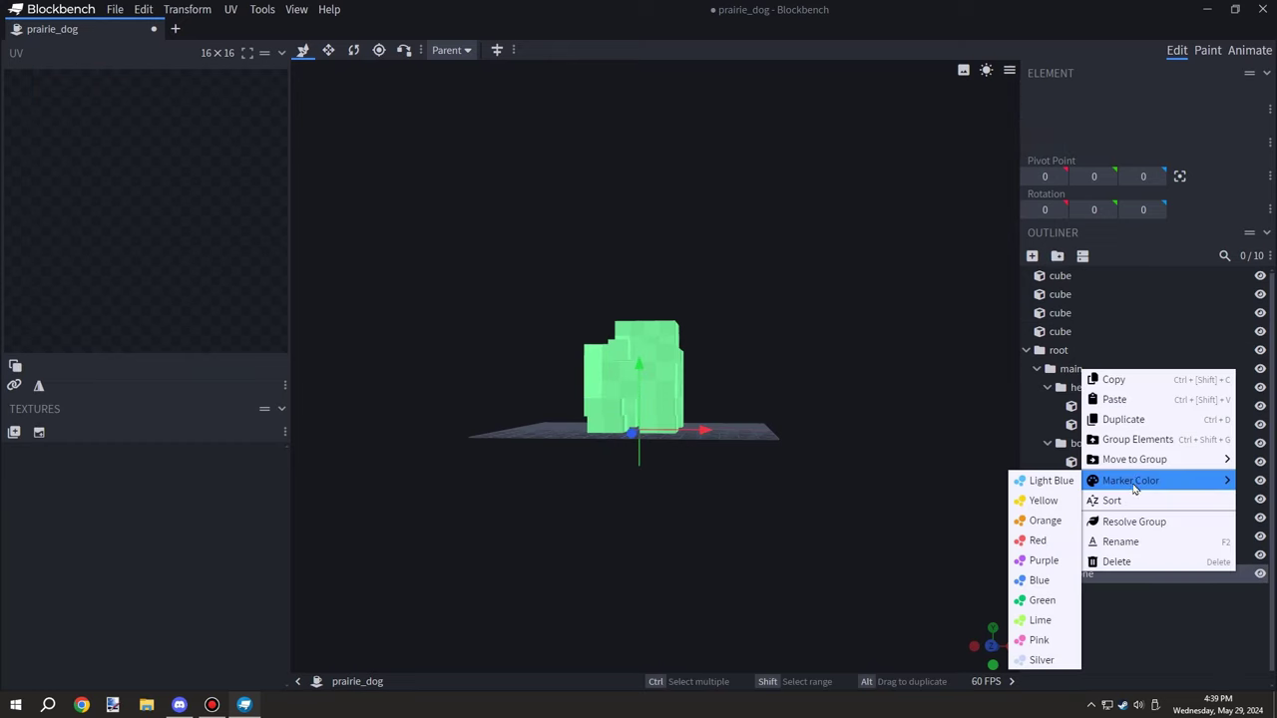
pyautogui.click(1133, 541)
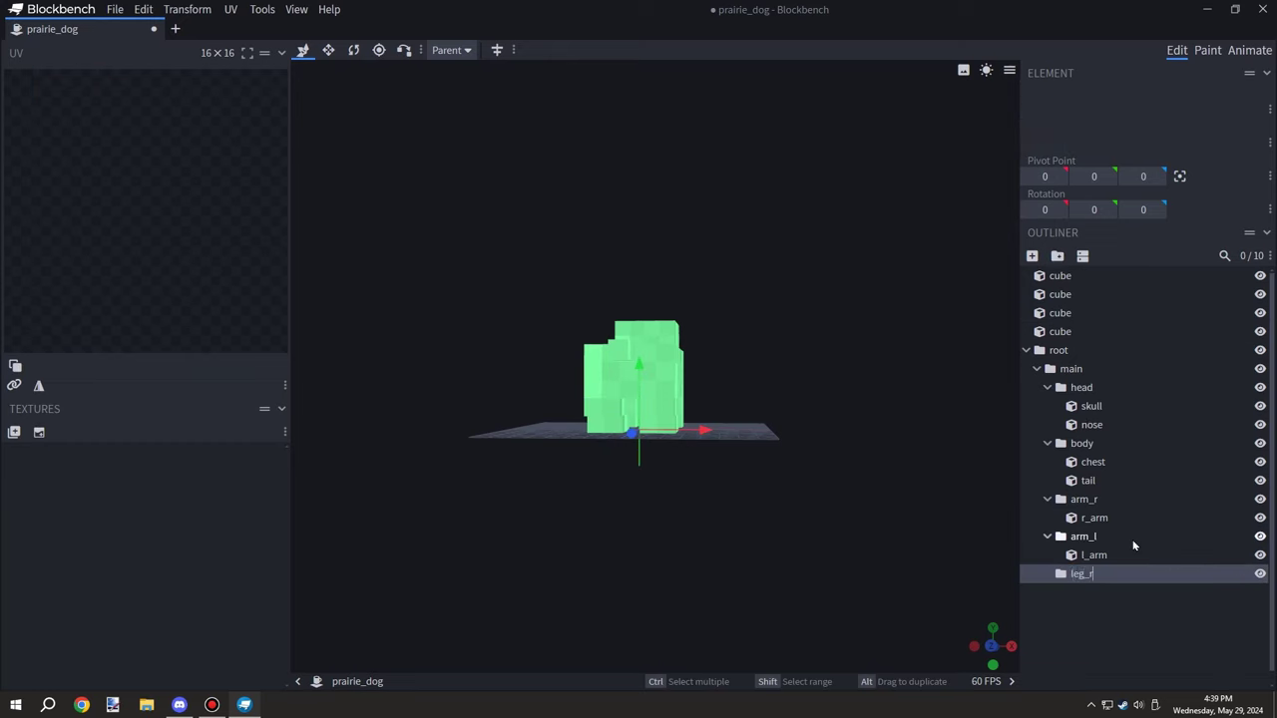
# Move the two hind leg cubes at X position 0.5 into the leg_r group
pyautogui.moveTo(867, 528); pyautogui.dragTo(701, 538)
pyautogui.click(1094, 553)
pyautogui.click(1090, 574)
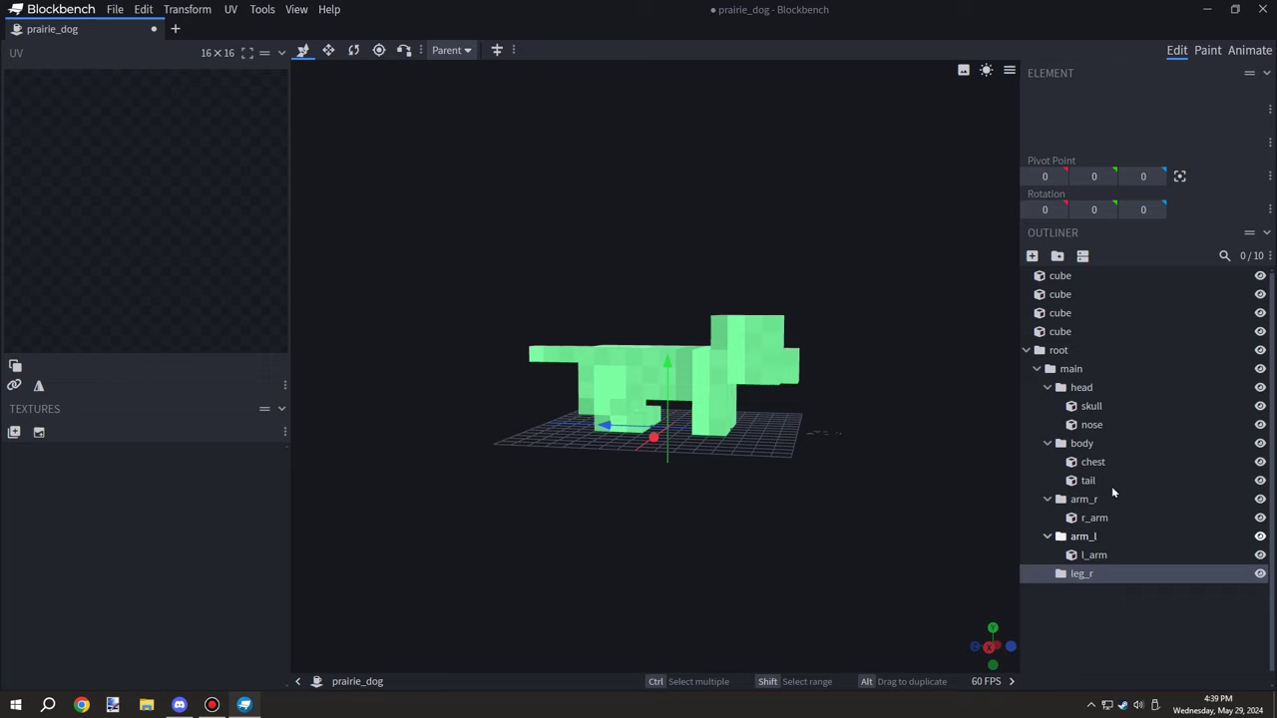
pyautogui.moveTo(871, 469); pyautogui.dragTo(922, 463)
pyautogui.click(1069, 317)
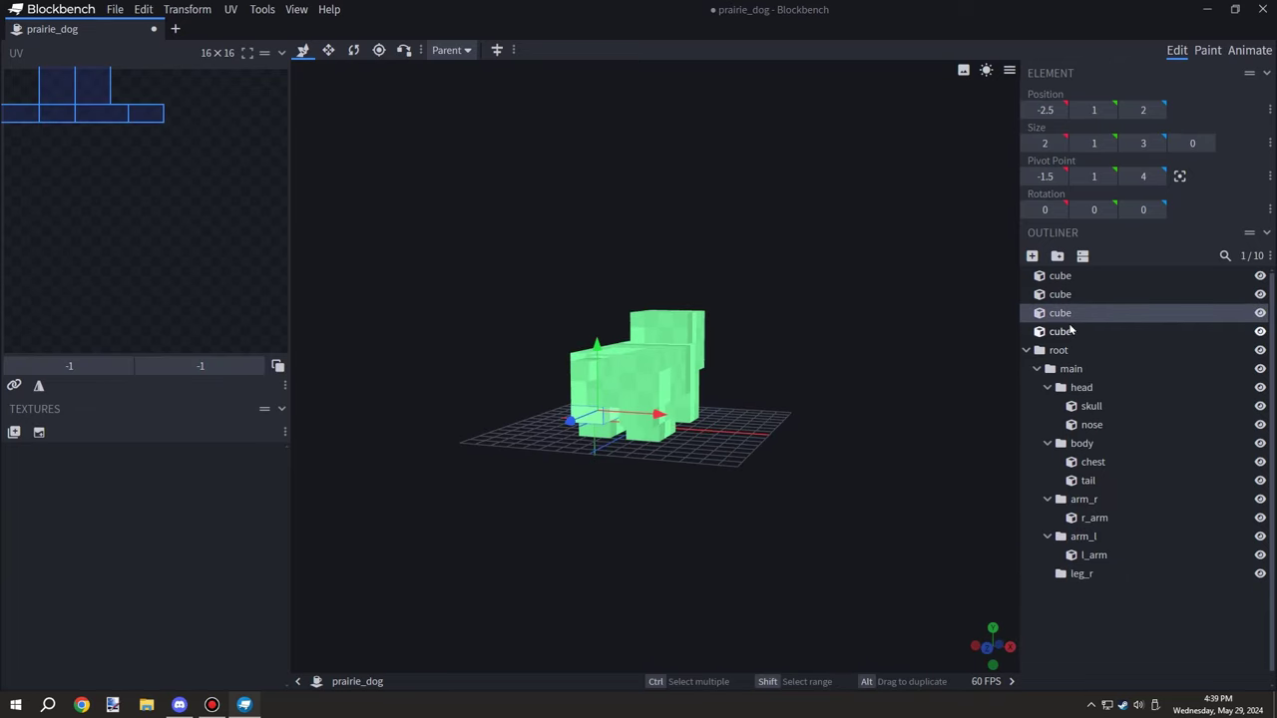
pyautogui.moveTo(1070, 330); pyautogui.dragTo(1090, 577)
pyautogui.moveTo(928, 469); pyautogui.dragTo(953, 467)
pyautogui.click(1064, 295)
pyautogui.click(1059, 278)
pyautogui.moveTo(1059, 278); pyautogui.dragTo(1107, 554)
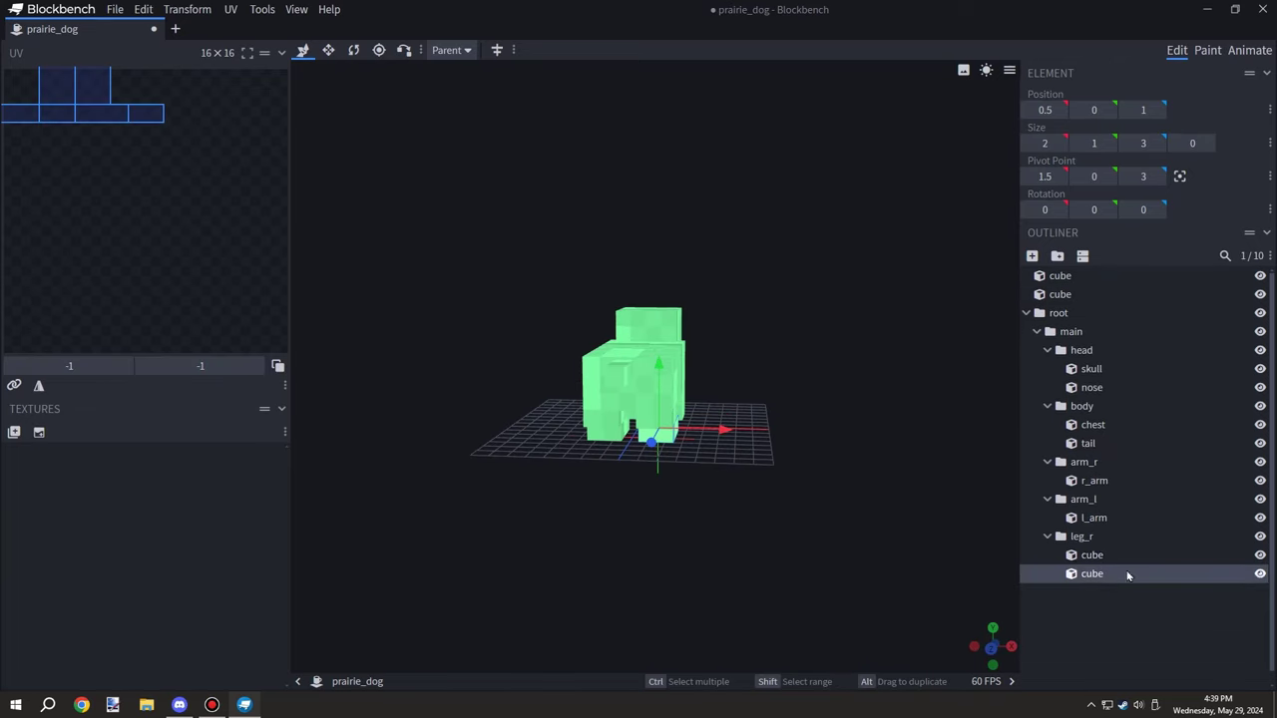
# Rename the upper cube in leg_r, at position 0.5, 1, 2, r_leg_top
pyautogui.click(1112, 557)
pyautogui.moveTo(859, 536); pyautogui.dragTo(747, 540)
pyautogui.rightClick(1091, 554)
pyautogui.click(1143, 502)
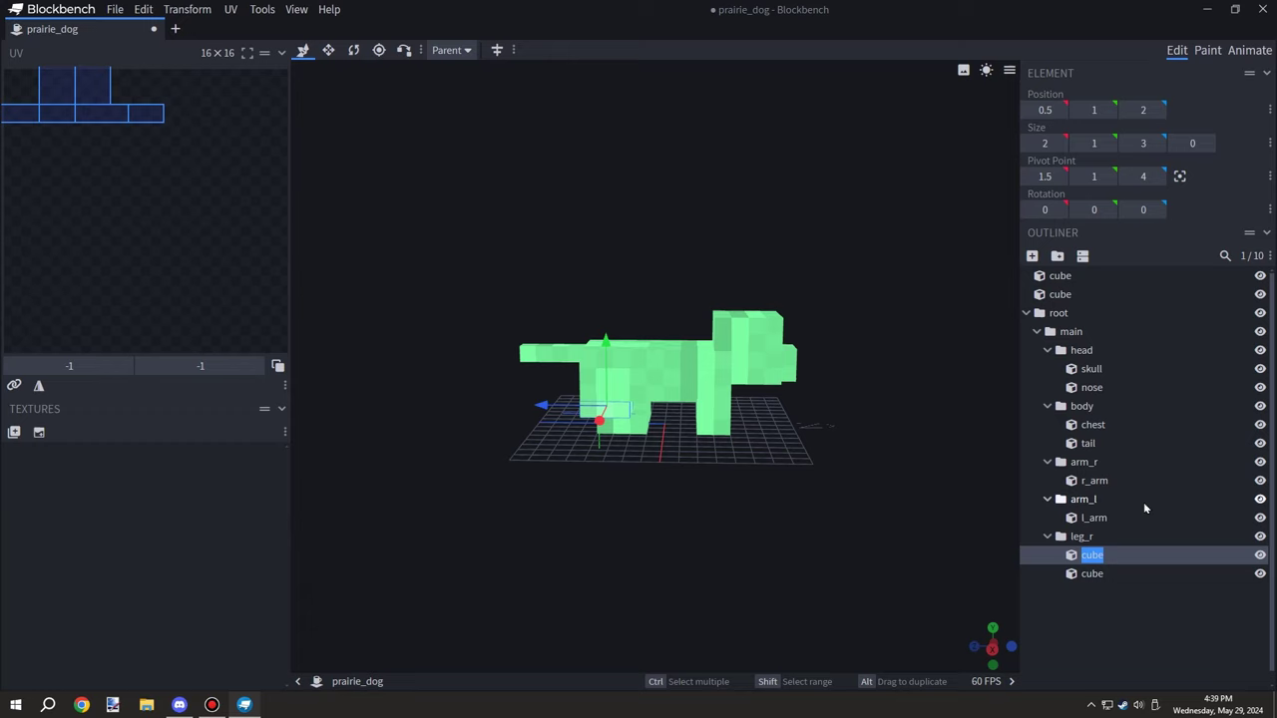
pyautogui.write('r_leg_uppre')
pyautogui.press('BackSpace')
pyautogui.press('BackSpace')
pyautogui.write('e')
pyautogui.press('BackSpace')
pyautogui.press('BackSpace')
pyautogui.press('BackSpace')
pyautogui.press('BackSpace')
pyautogui.write('top')
pyautogui.click(1099, 575)
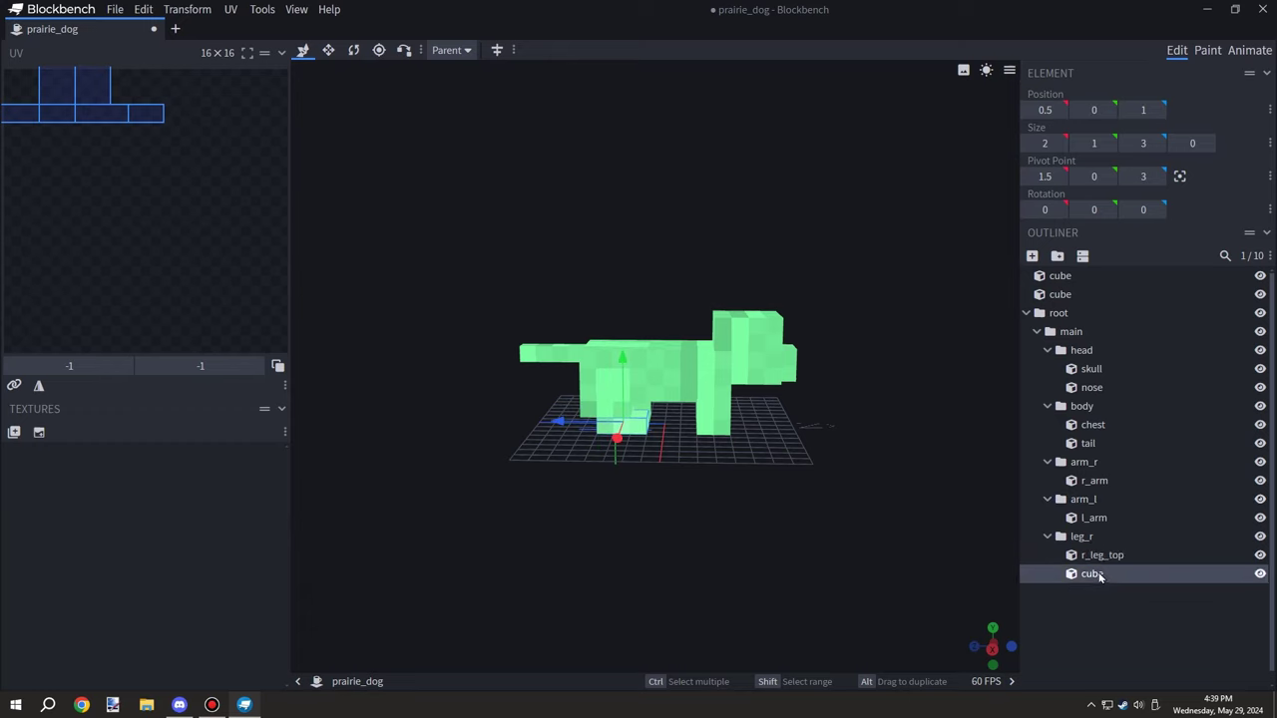
# Shorten the name of the r_leg_top cube to r_leg
pyautogui.rightClick(1098, 575)
pyautogui.rightClick(1099, 555)
pyautogui.click(1142, 501)
pyautogui.press('Right')
pyautogui.press('BackSpace')
pyautogui.press('BackSpace')
pyautogui.press('BackSpace')
pyautogui.press('BackSpace')
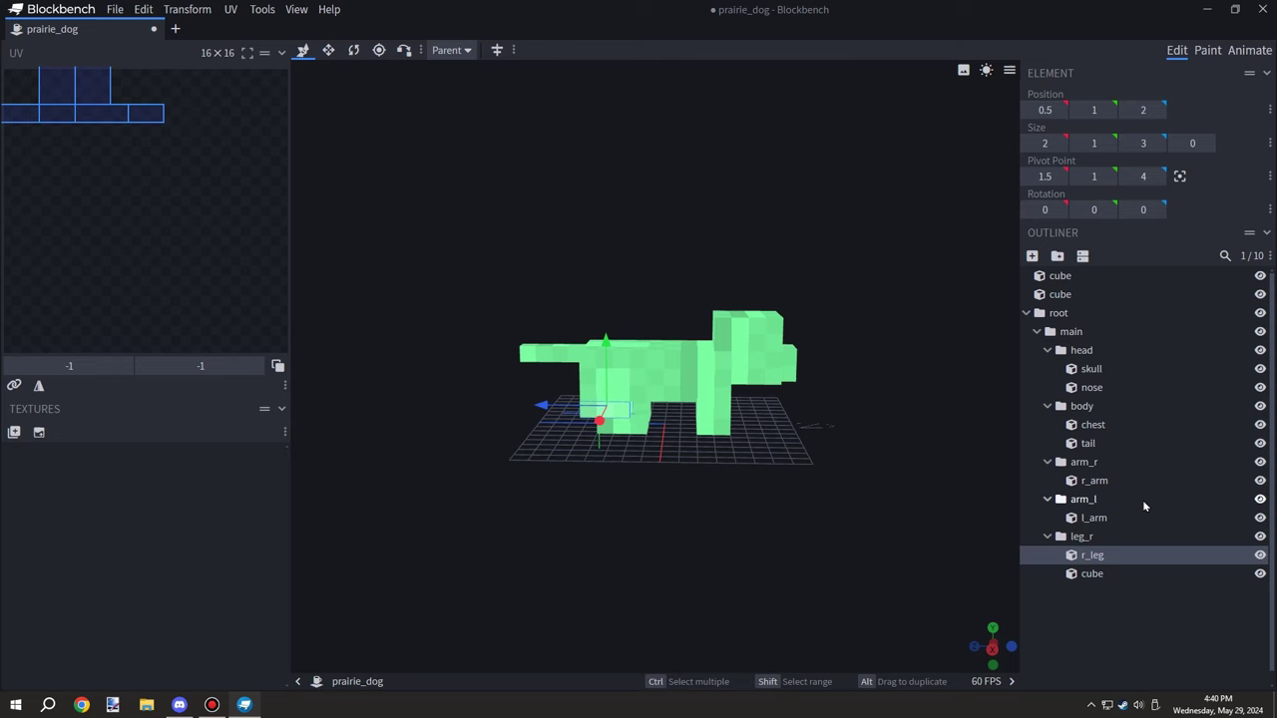
# Rename the remaining unnamed cube in leg_r r_foot
pyautogui.rightClick(1092, 574)
pyautogui.click(1129, 521)
pyautogui.write('r_foot')
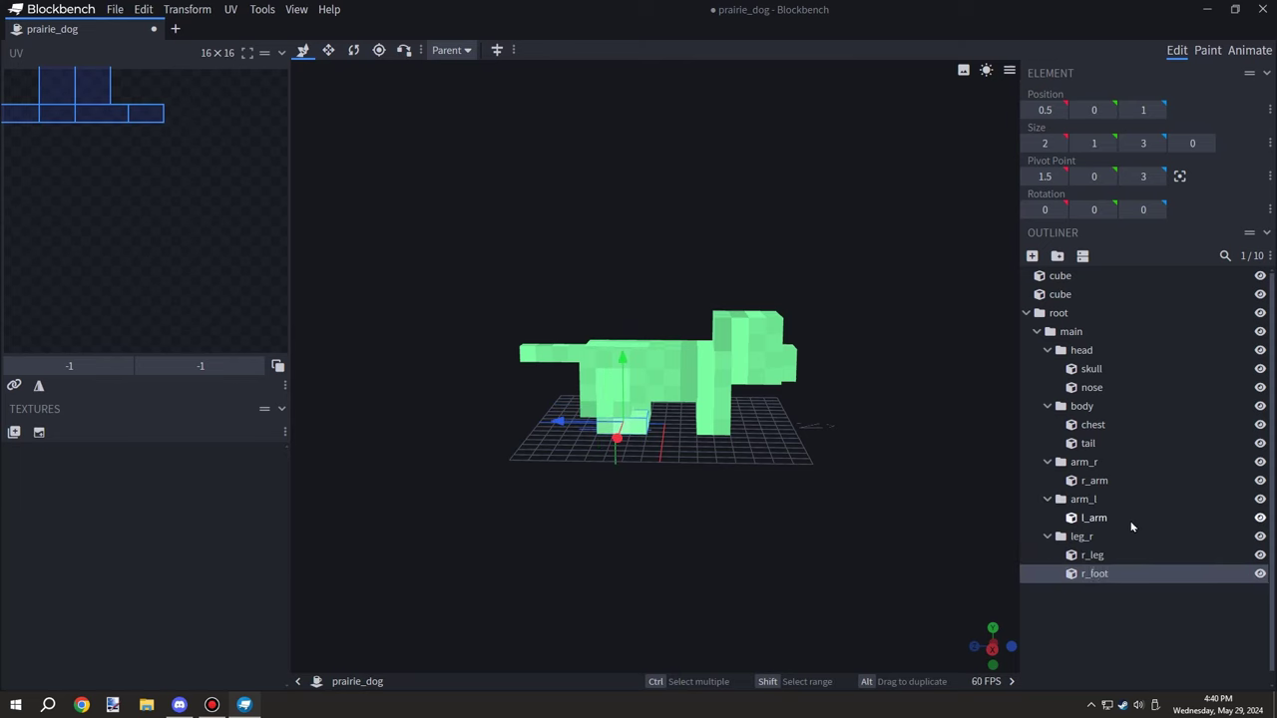
pyautogui.press('Return')
# Collapse the head, body, arm_r, arm_l and leg_r groups in the outliner
pyautogui.moveTo(821, 530); pyautogui.dragTo(874, 540)
pyautogui.click(1089, 605)
pyautogui.click(1078, 539)
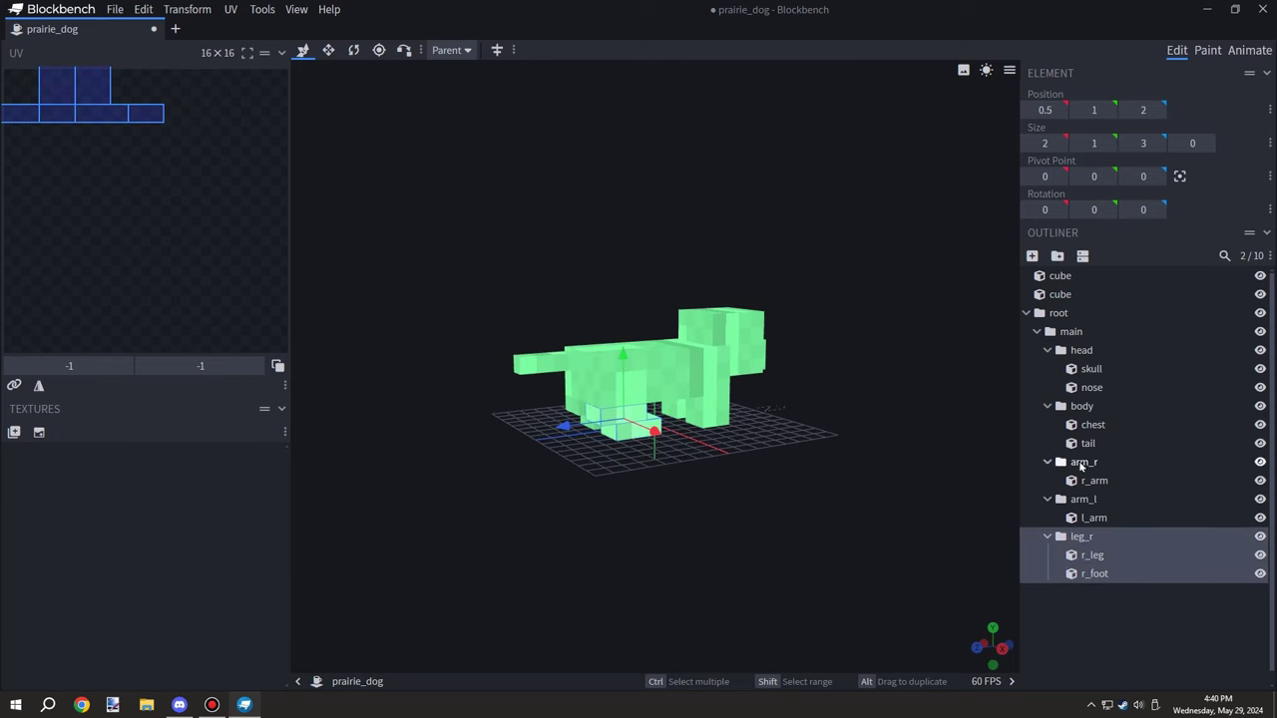
pyautogui.click(1048, 351)
pyautogui.click(1048, 369)
pyautogui.click(1047, 387)
pyautogui.click(1047, 406)
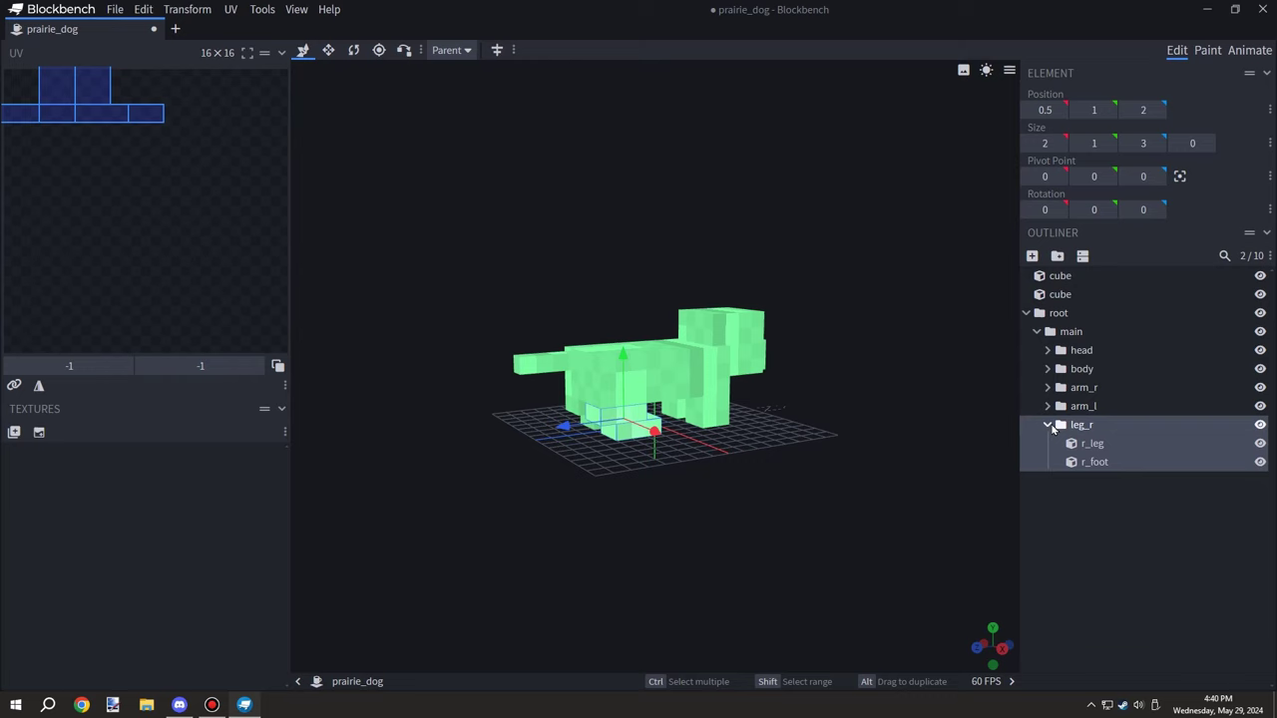
pyautogui.click(1049, 425)
# Add a group named leg_l inside the main group
pyautogui.rightClick(1033, 330)
pyautogui.click(1057, 256)
pyautogui.rightClick(1103, 443)
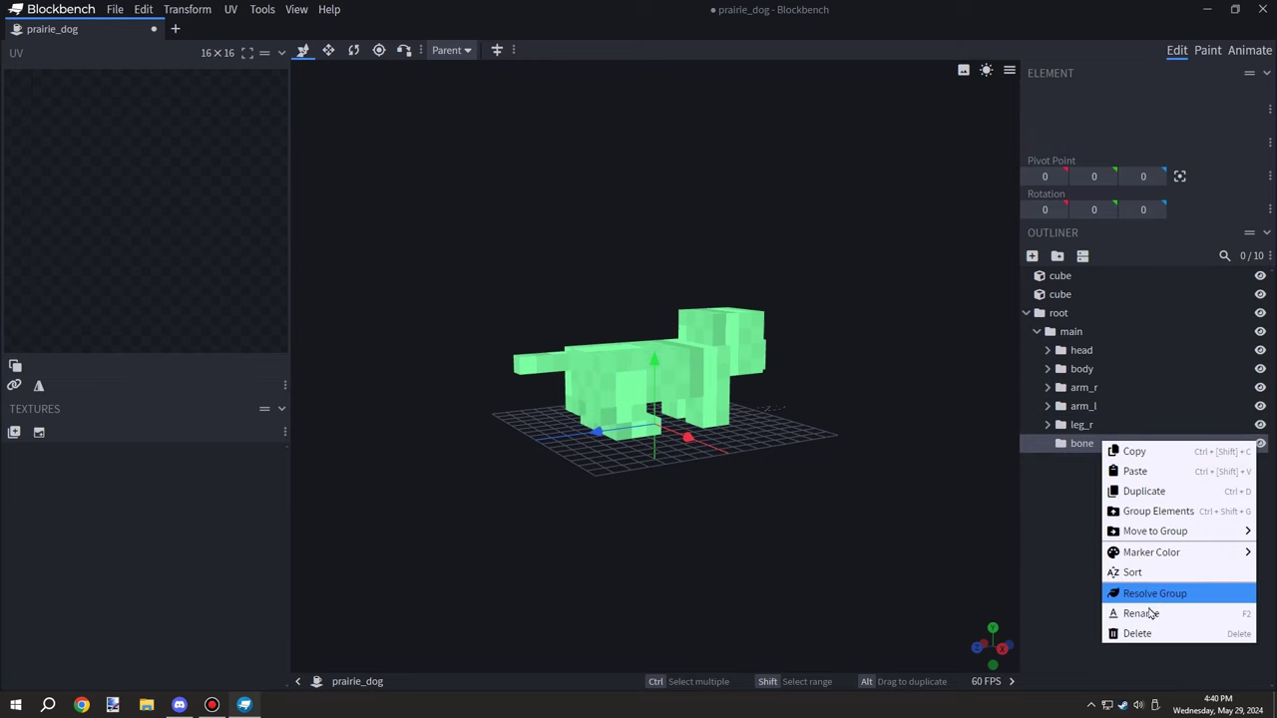
pyautogui.click(1140, 614)
pyautogui.write('leg_l')
# Move the two remaining loose hind leg cubes into the leg_l group
pyautogui.click(1067, 294)
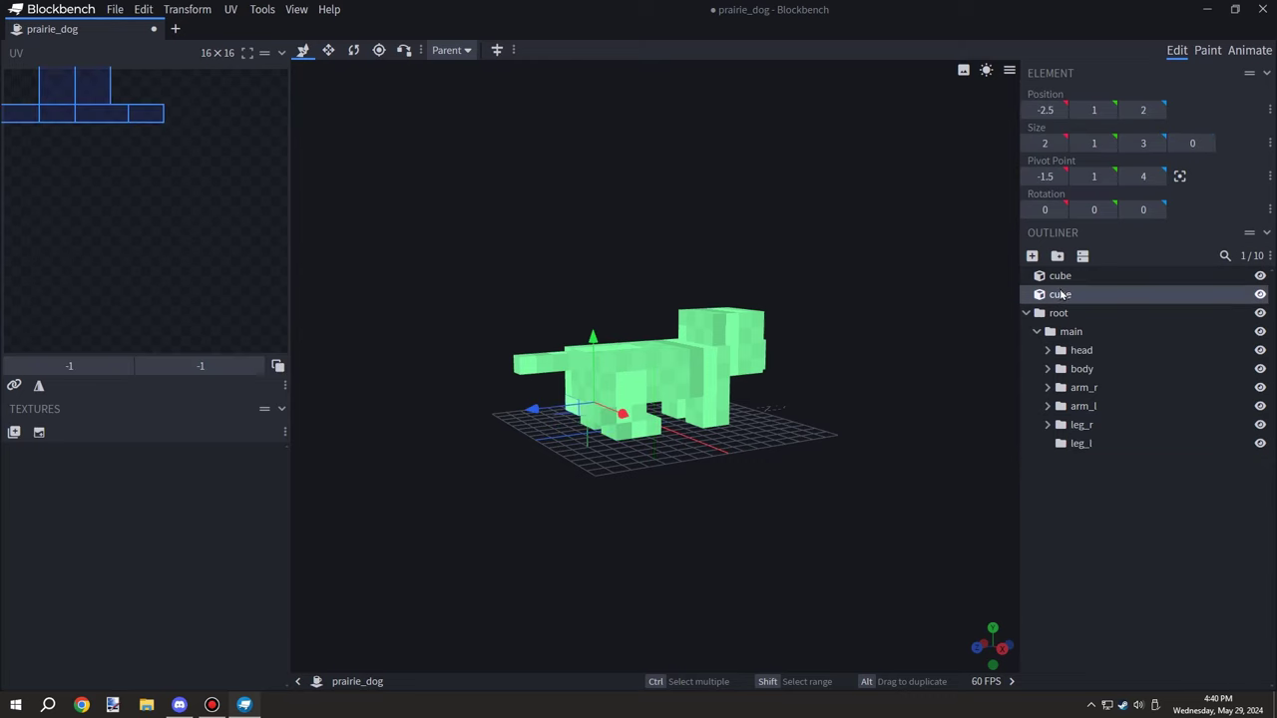
pyautogui.moveTo(1067, 294); pyautogui.dragTo(1083, 424)
pyautogui.click(1046, 388)
pyautogui.moveTo(742, 515); pyautogui.dragTo(1002, 496)
# Rename the upper cube in leg_l l_leg and the lower one l_foot
pyautogui.rightClick(1096, 463)
pyautogui.click(1135, 596)
pyautogui.write('l_leg')
pyautogui.press('Return')
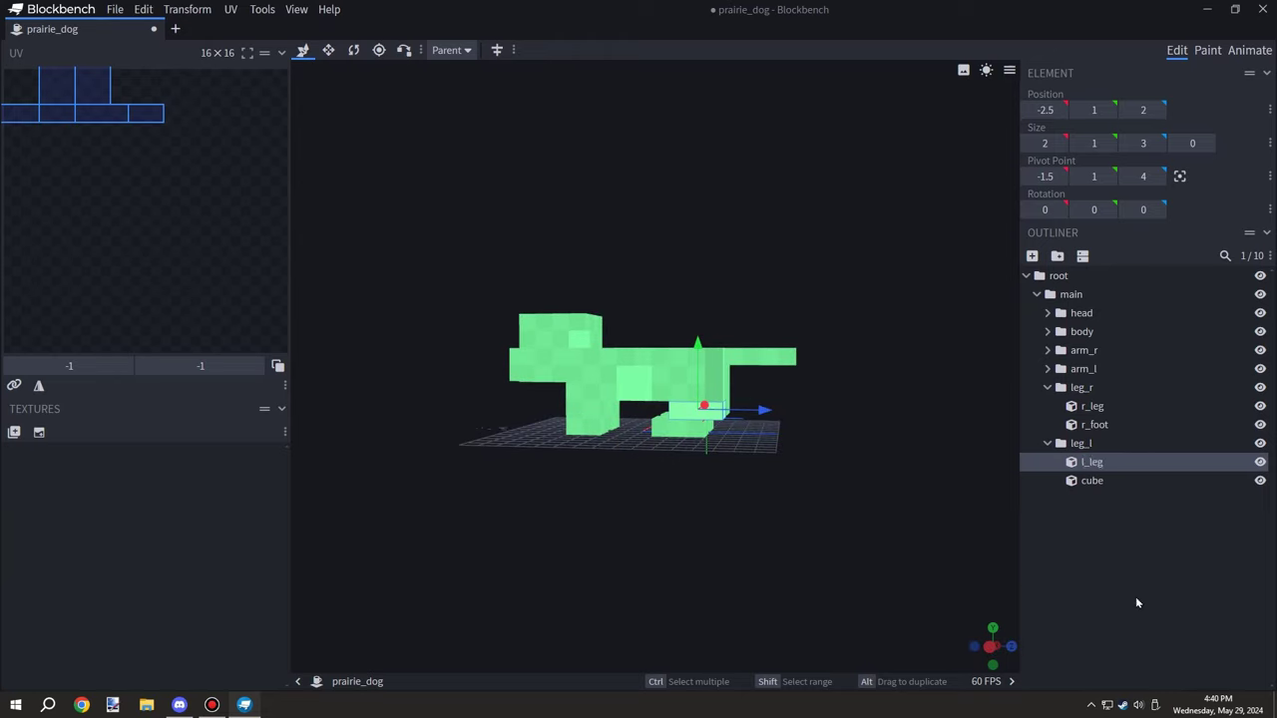
pyautogui.rightClick(1093, 480)
pyautogui.click(1134, 613)
pyautogui.write('l_foot')
pyautogui.press('Return')
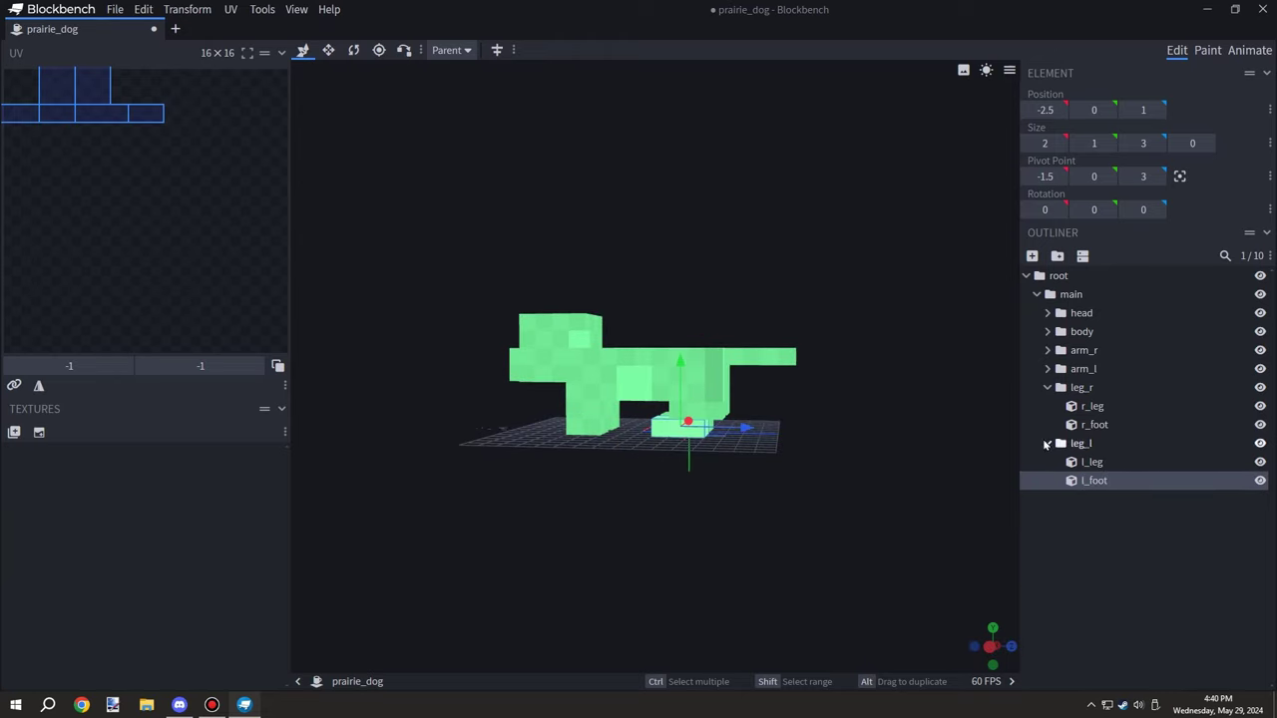
# Create a 16x texture template named prairie_dog for the whole model
pyautogui.click(743, 549)
pyautogui.moveTo(689, 539); pyautogui.dragTo(638, 479)
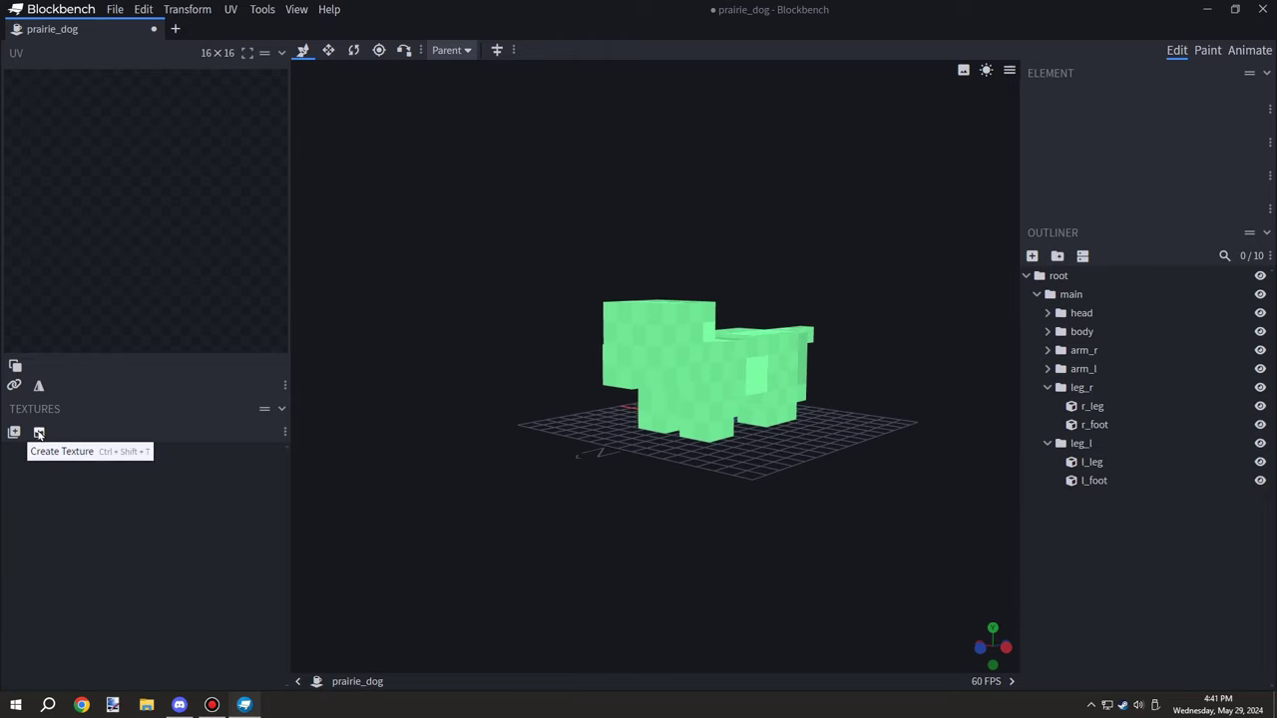
pyautogui.click(14, 432)
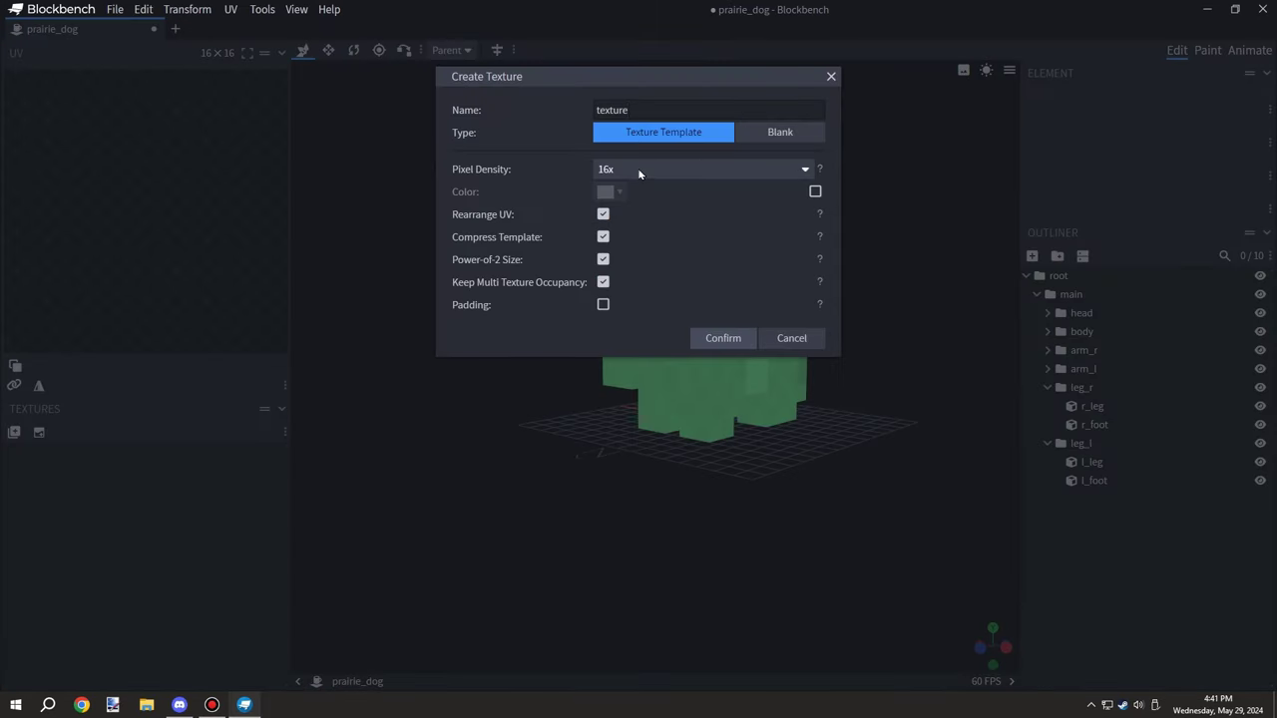
pyautogui.hotkey('ctrl', 'a')
pyautogui.write('prai')
pyautogui.press('Return')
# Collapse the leg, body, main and root groups in the outliner
pyautogui.moveTo(534, 267); pyautogui.dragTo(598, 300)
pyautogui.click(1098, 568)
pyautogui.moveTo(856, 529); pyautogui.dragTo(764, 508)
pyautogui.click(750, 393)
pyautogui.click(1061, 531)
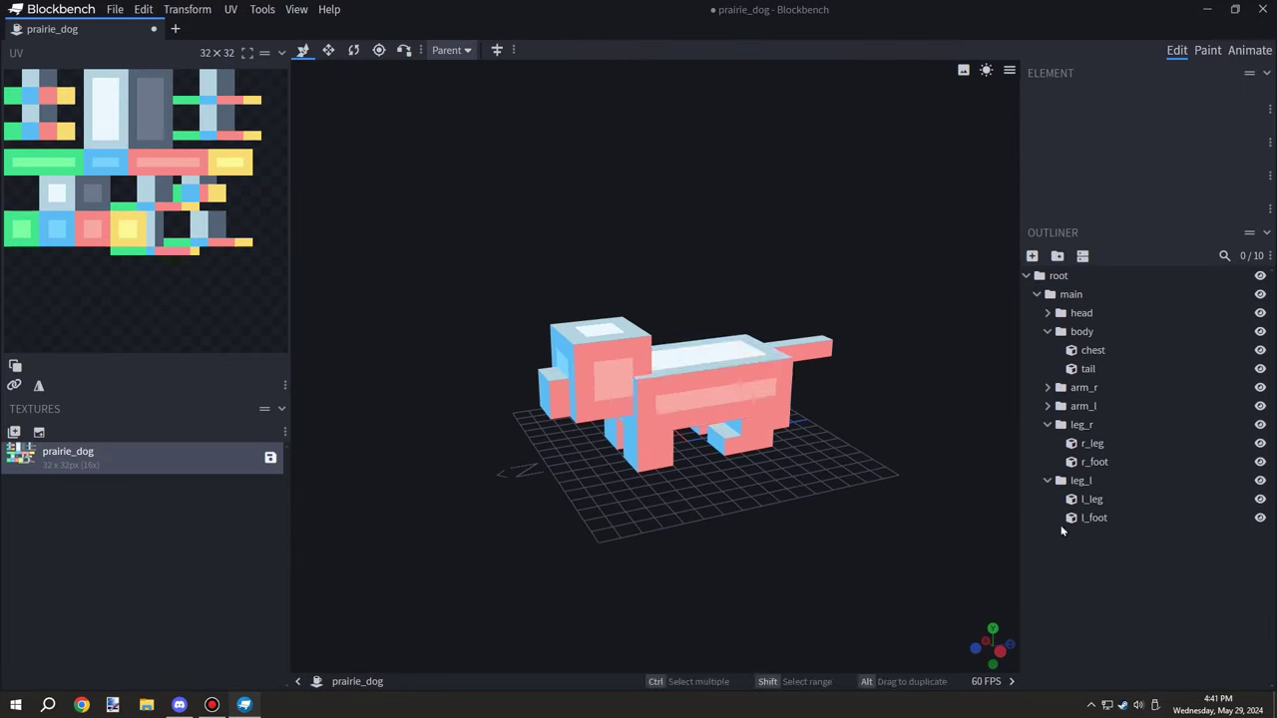
pyautogui.moveTo(1061, 531); pyautogui.dragTo(1036, 419)
pyautogui.click(1049, 425)
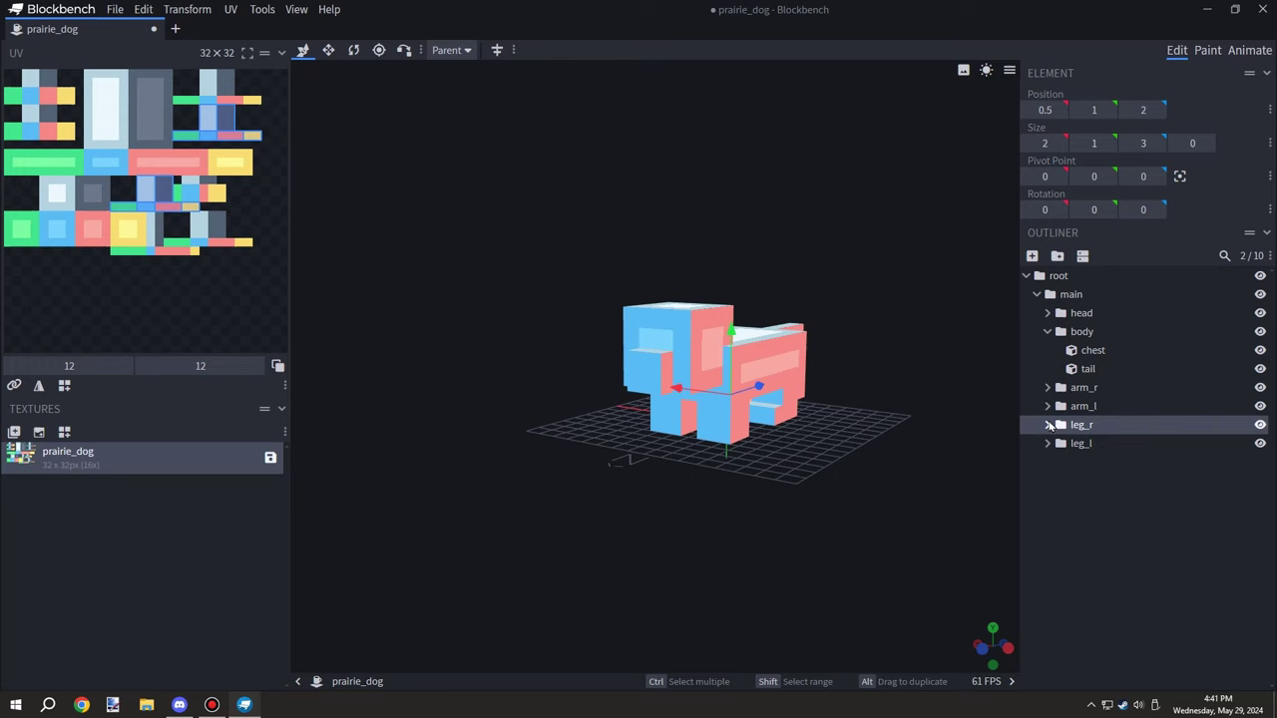
pyautogui.click(1048, 331)
pyautogui.click(1036, 294)
pyautogui.click(1026, 277)
# Save the project as prairie_dog.bbmodel on the Desktop
pyautogui.click(114, 9)
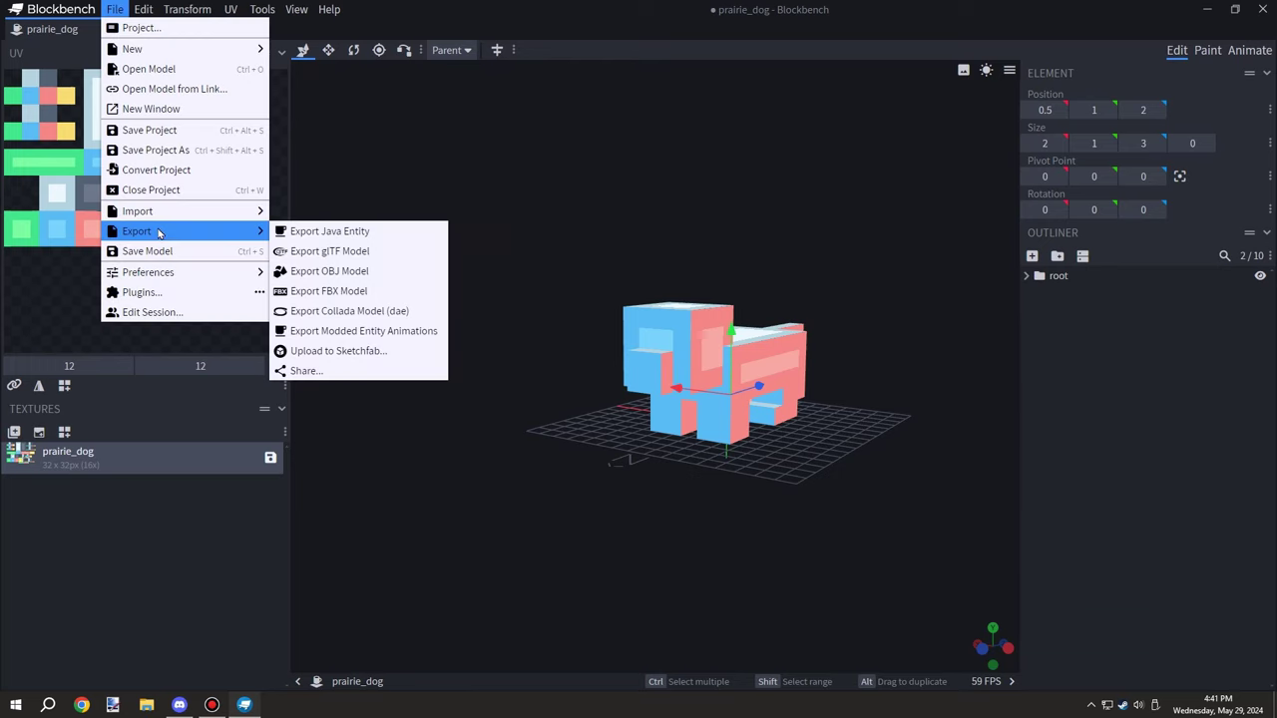
pyautogui.click(112, 29)
pyautogui.click(687, 279)
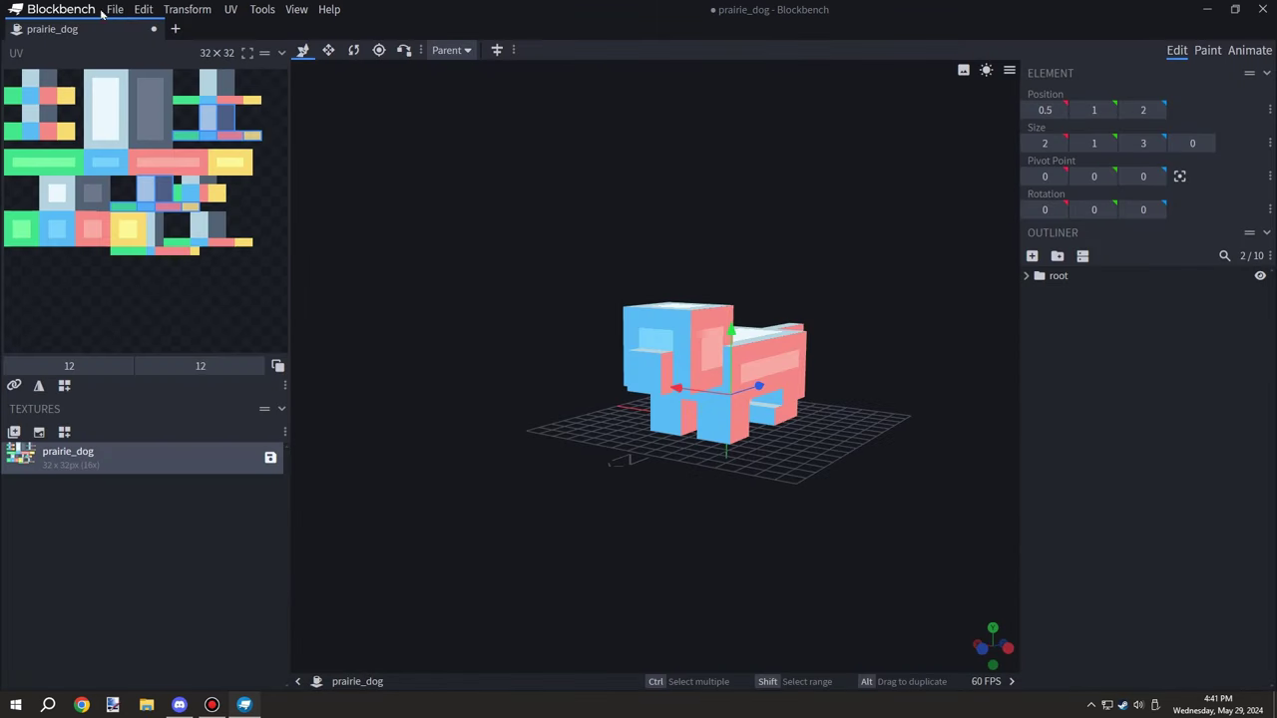
pyautogui.click(114, 9)
pyautogui.click(155, 150)
pyautogui.click(824, 394)
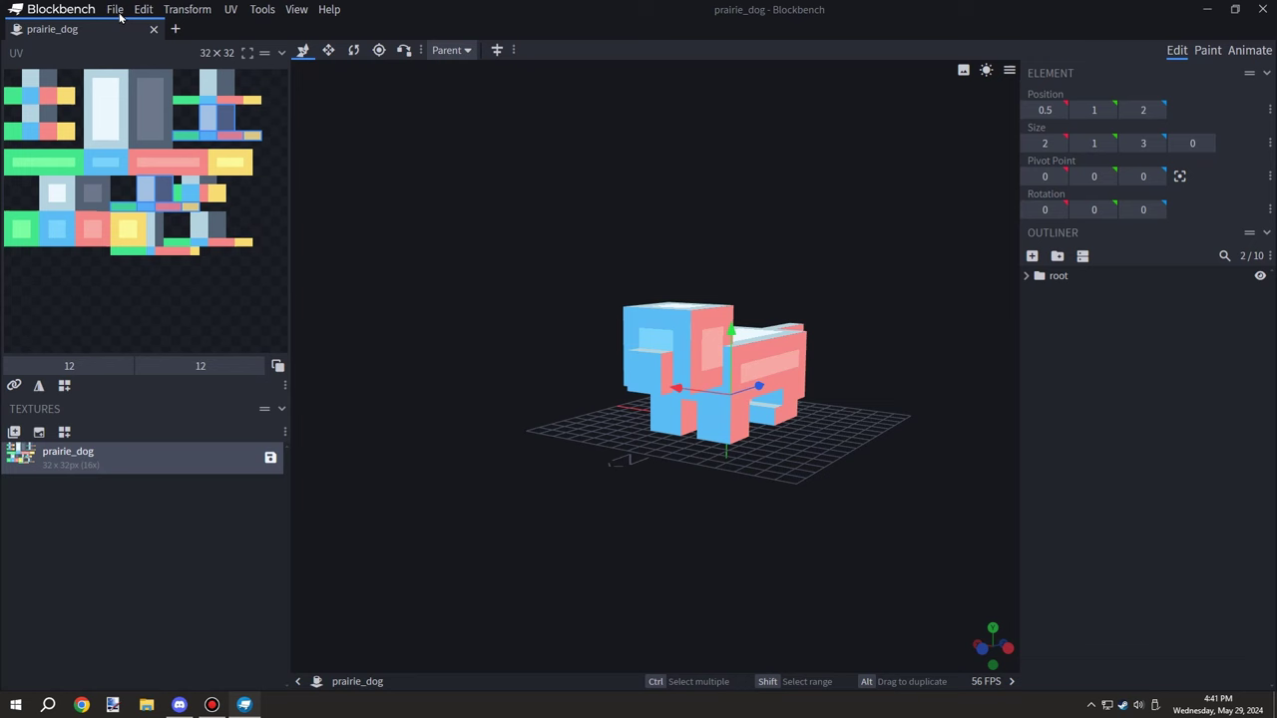
# Rotate the chest cube 90 degrees on X, shift it forward to Z position -6 and raise it above the hind feet
pyautogui.click(114, 9)
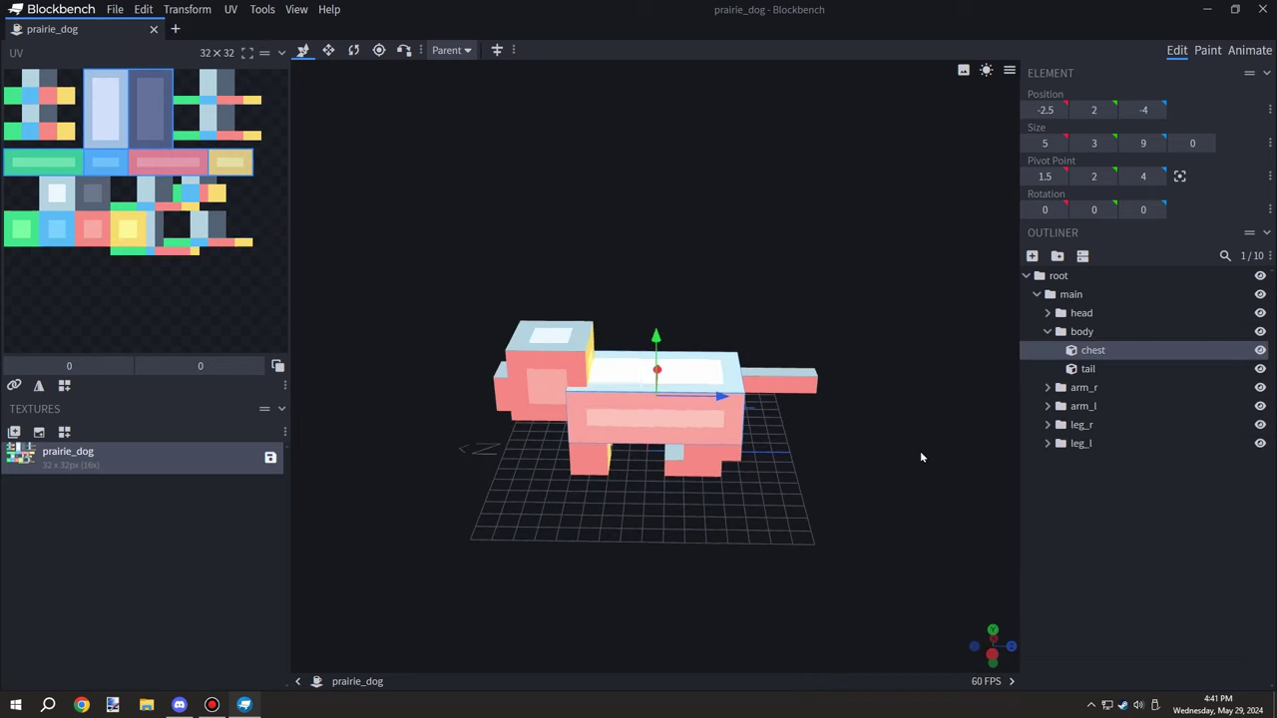
pyautogui.moveTo(921, 457); pyautogui.dragTo(1073, 212)
pyautogui.click(1104, 337)
pyautogui.click(1105, 370)
pyautogui.click(1092, 350)
pyautogui.moveTo(756, 346); pyautogui.dragTo(748, 346)
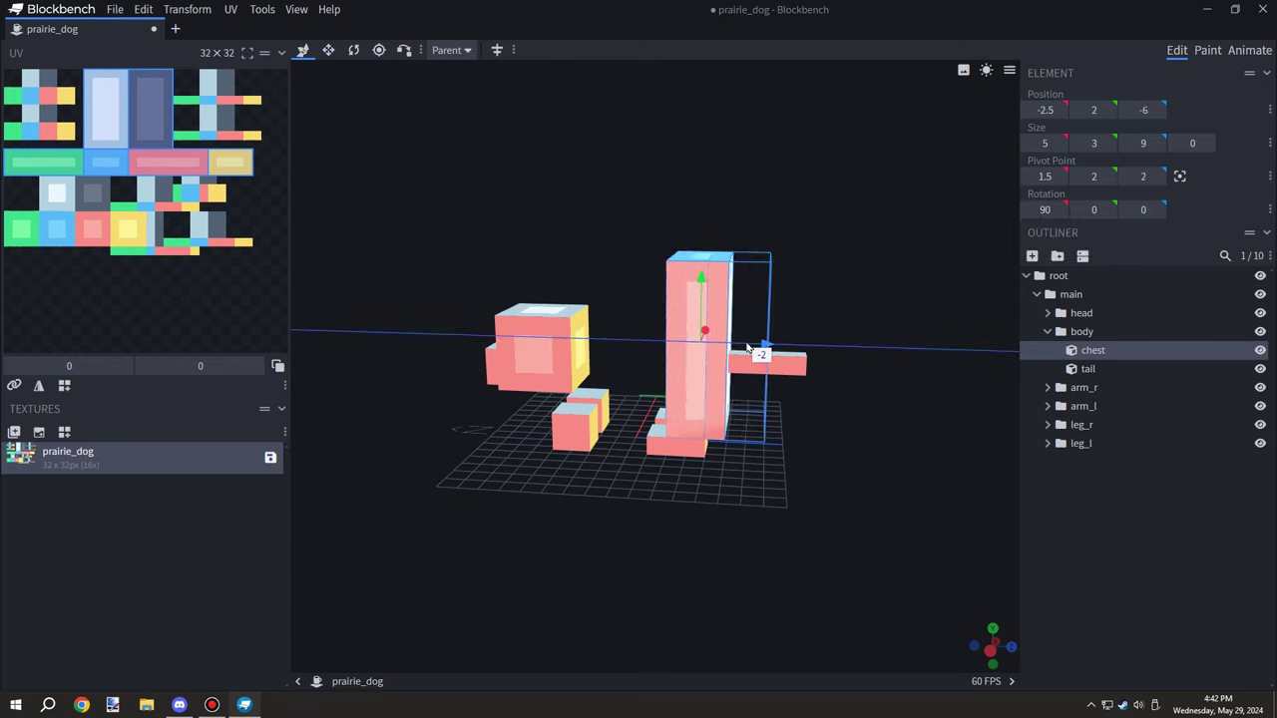
pyautogui.moveTo(701, 282); pyautogui.dragTo(701, 264)
pyautogui.moveTo(809, 408); pyautogui.dragTo(764, 373)
# Lower the tail cube to position -0.5, 2, 5 at the base of the upright chest
pyautogui.click(743, 337)
pyautogui.moveTo(721, 281); pyautogui.dragTo(721, 319)
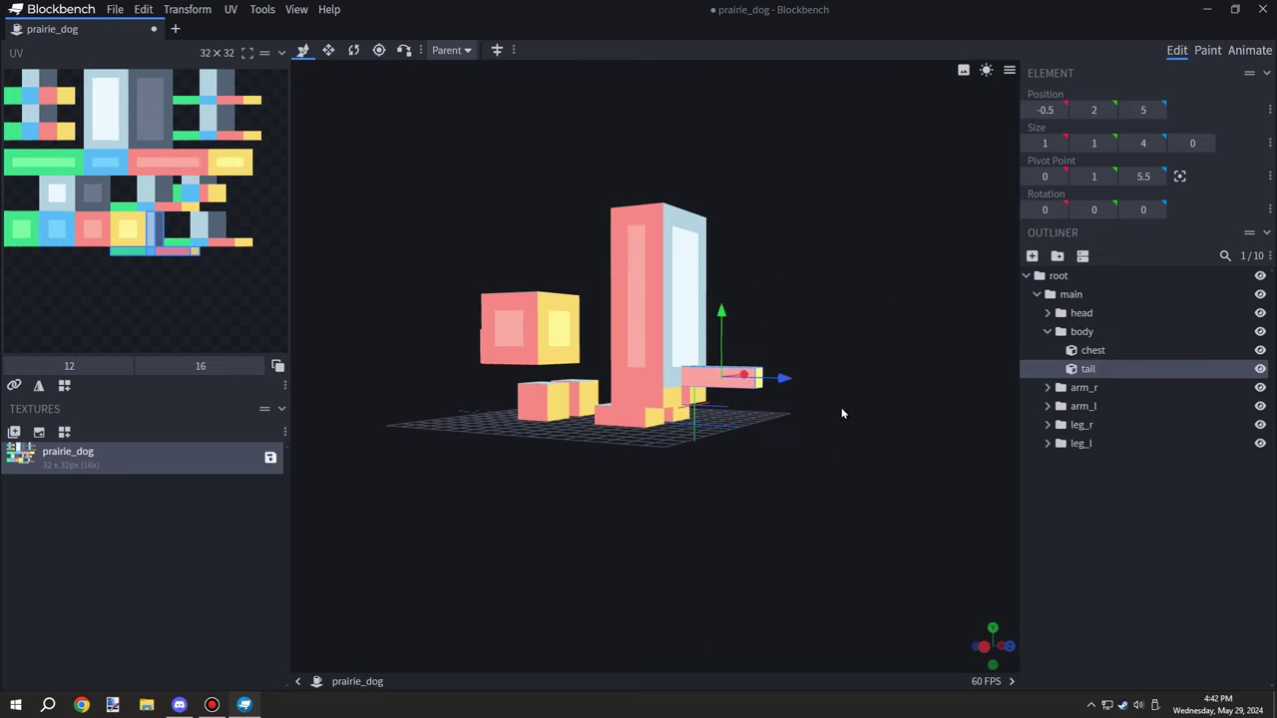
pyautogui.moveTo(843, 411); pyautogui.dragTo(983, 459)
# Move the head group up and back onto the top of the upright chest, centring its pivot point
pyautogui.click(579, 362)
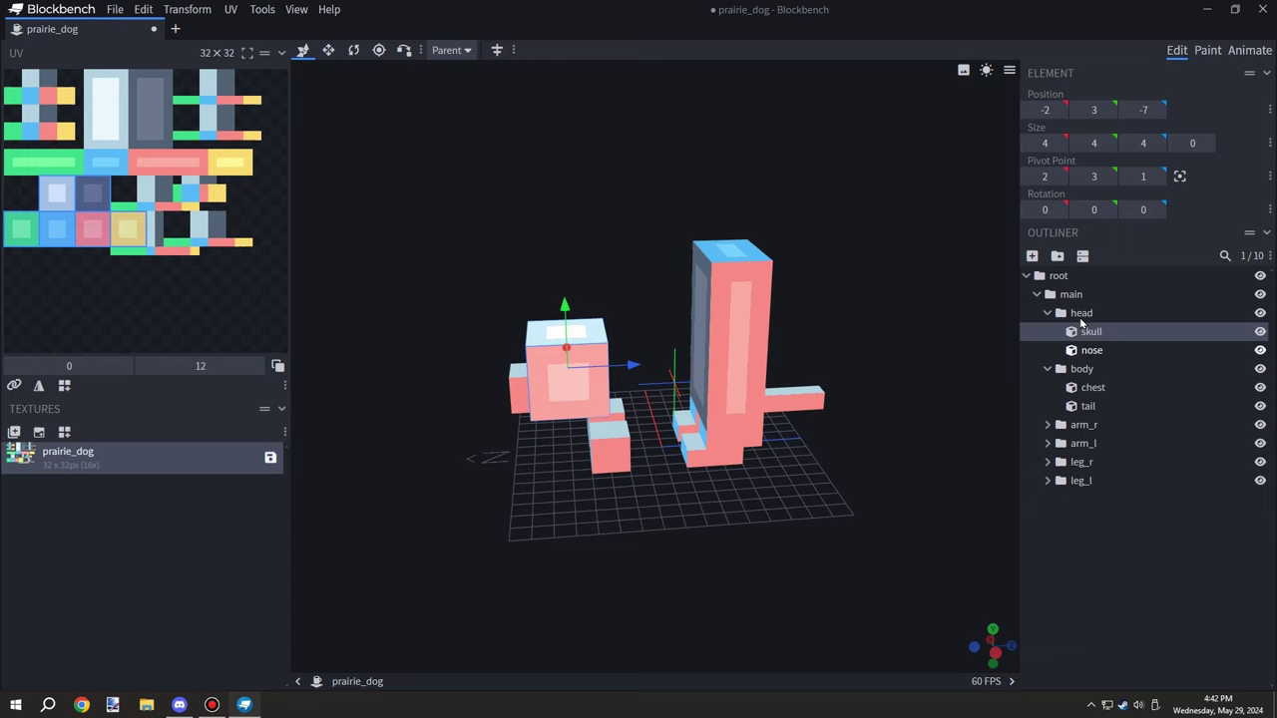
pyautogui.click(1081, 314)
pyautogui.moveTo(544, 298); pyautogui.dragTo(567, 185)
pyautogui.click(1180, 177)
pyautogui.moveTo(597, 245); pyautogui.dragTo(783, 264)
pyautogui.moveTo(675, 193); pyautogui.dragTo(677, 169)
pyautogui.moveTo(881, 305); pyautogui.dragTo(962, 331)
pyautogui.click(672, 442)
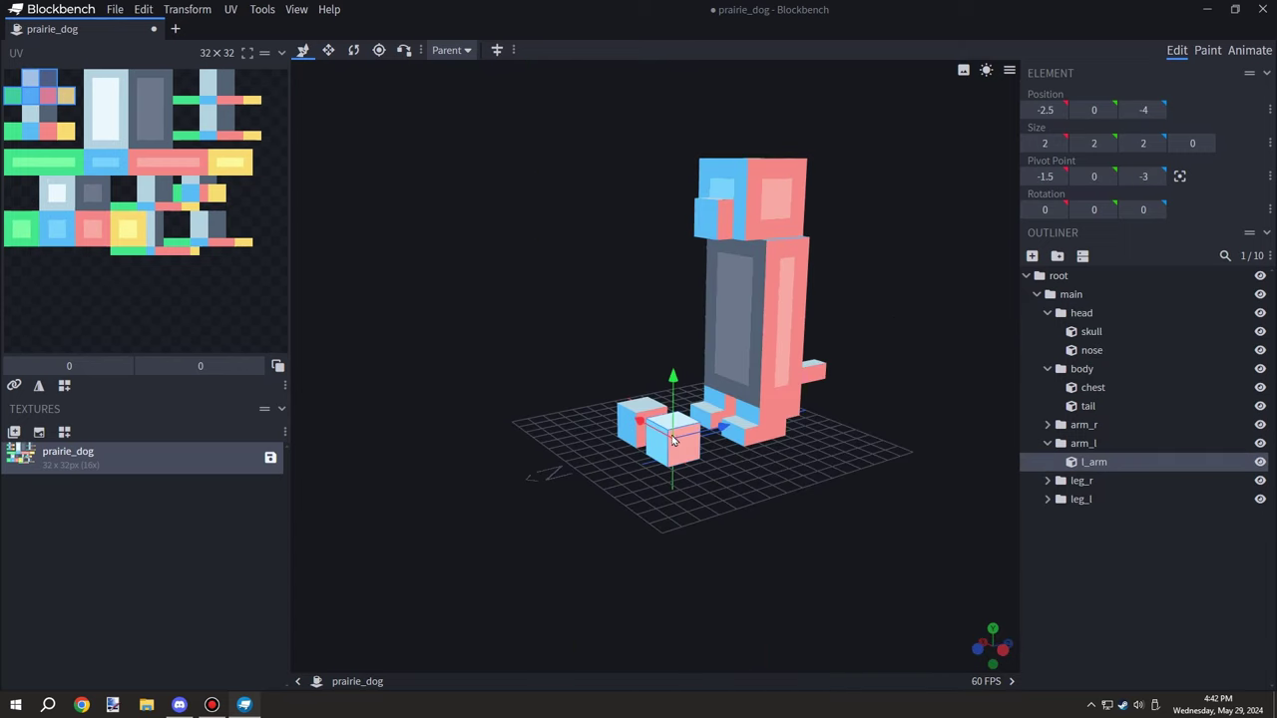
pyautogui.moveTo(813, 478); pyautogui.dragTo(656, 454)
pyautogui.click(1059, 258)
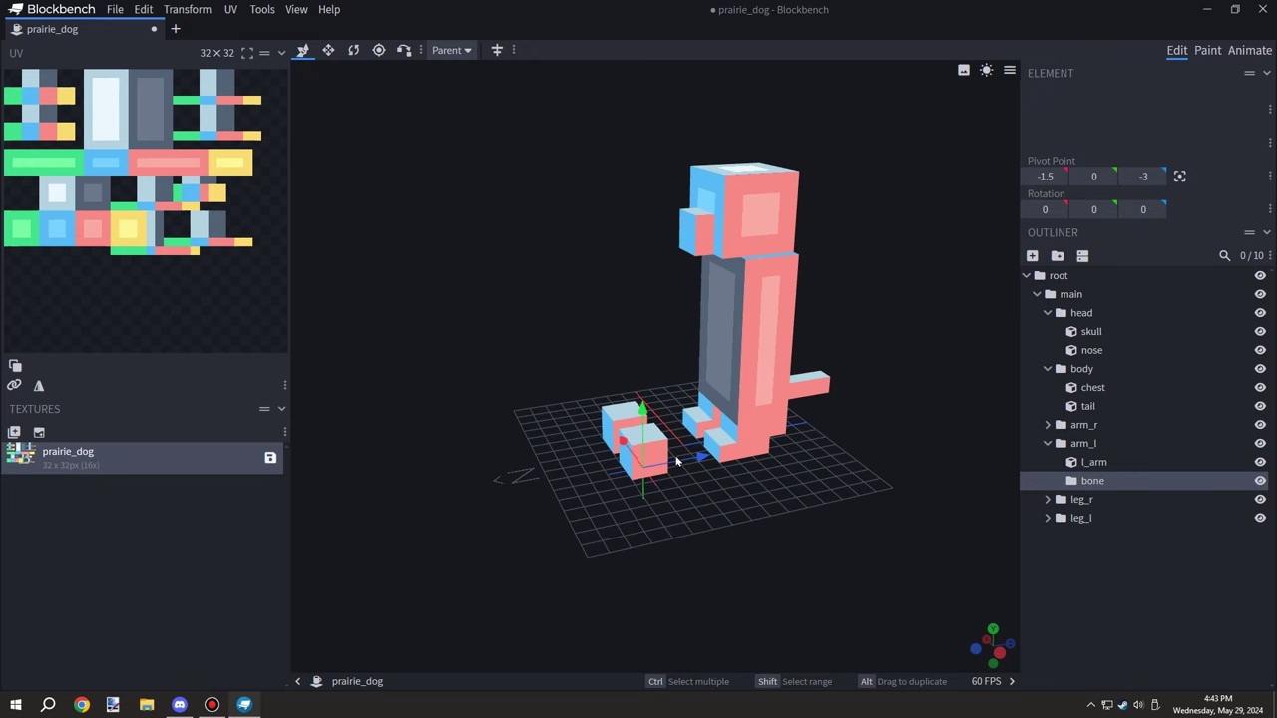
pyautogui.hotkey('ctrl', 'z')
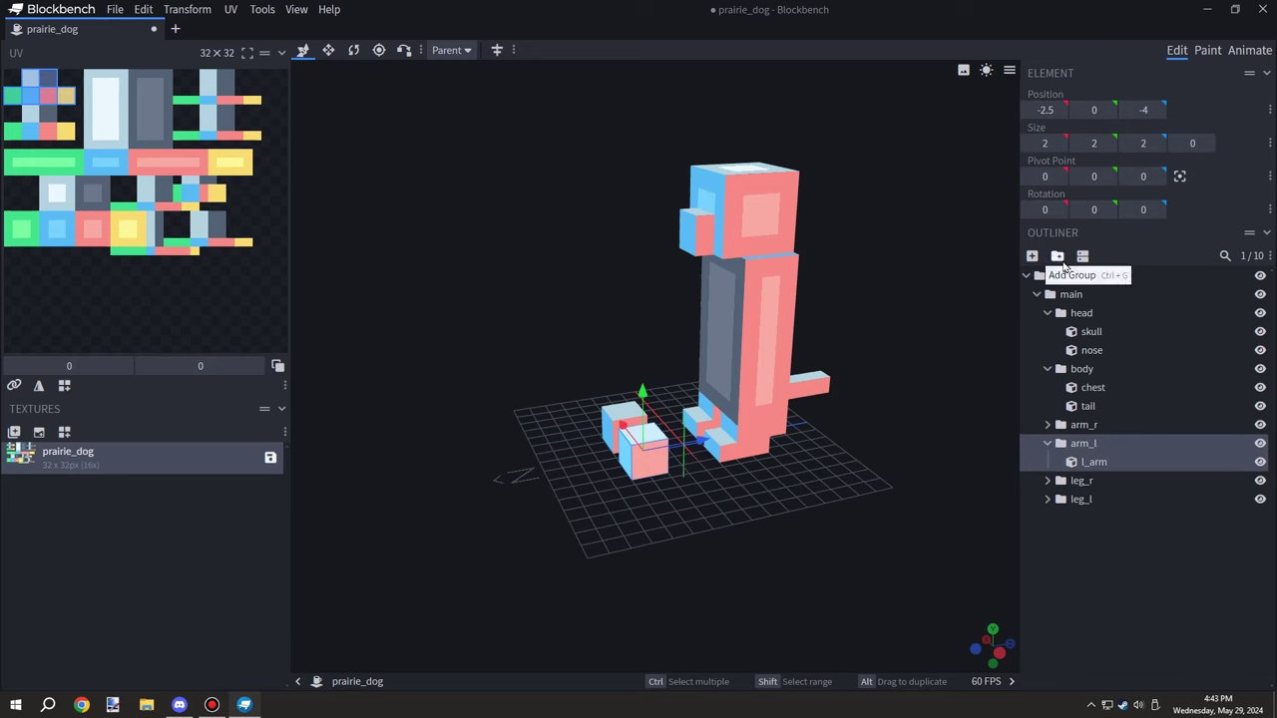
# Move the arm_l group up and back against the upright chest, placing its cube at position -2.5, 7, 0
pyautogui.moveTo(688, 447); pyautogui.dragTo(757, 435)
pyautogui.moveTo(714, 397); pyautogui.dragTo(709, 296)
pyautogui.moveTo(928, 299); pyautogui.dragTo(963, 305)
pyautogui.moveTo(875, 313); pyautogui.dragTo(893, 324)
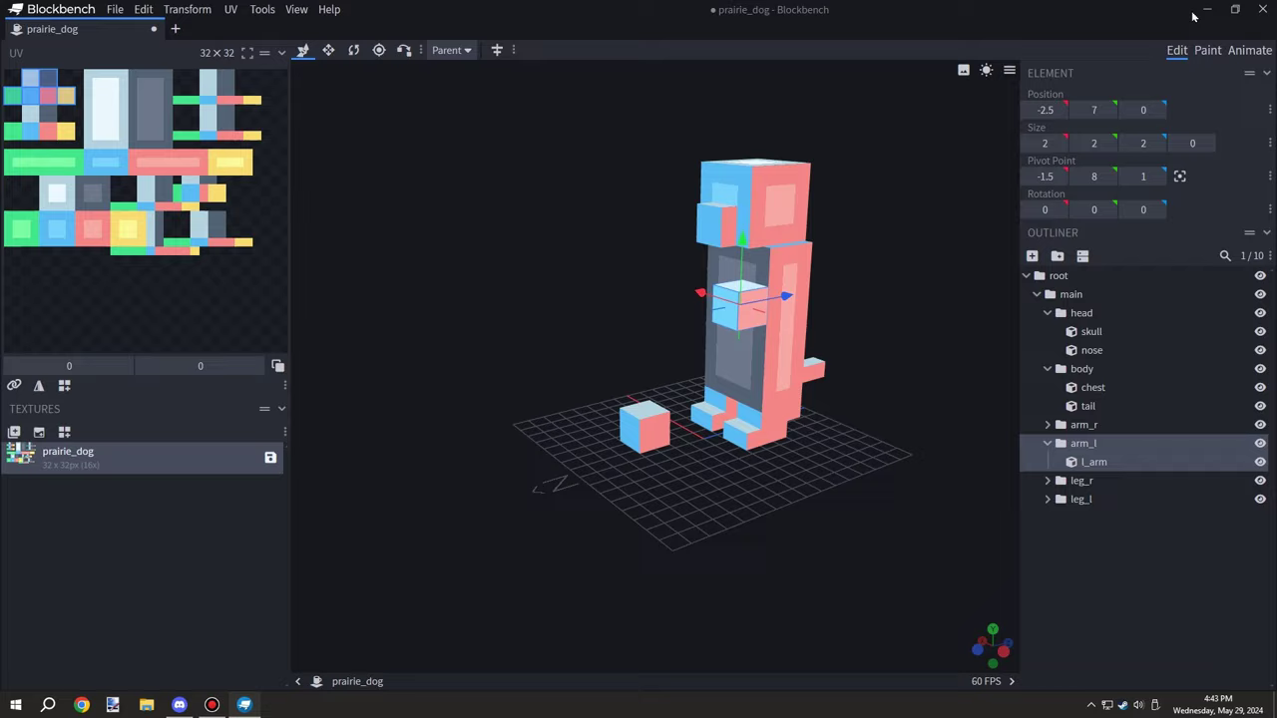
# Save the standing model as prairie_dog_stand.bbmodel on the Desktop and open the original prairie_dog model alongside it
pyautogui.click(1207, 9)
pyautogui.click(245, 705)
pyautogui.hotkey('ctrl', 'shift', 'alt', 's')
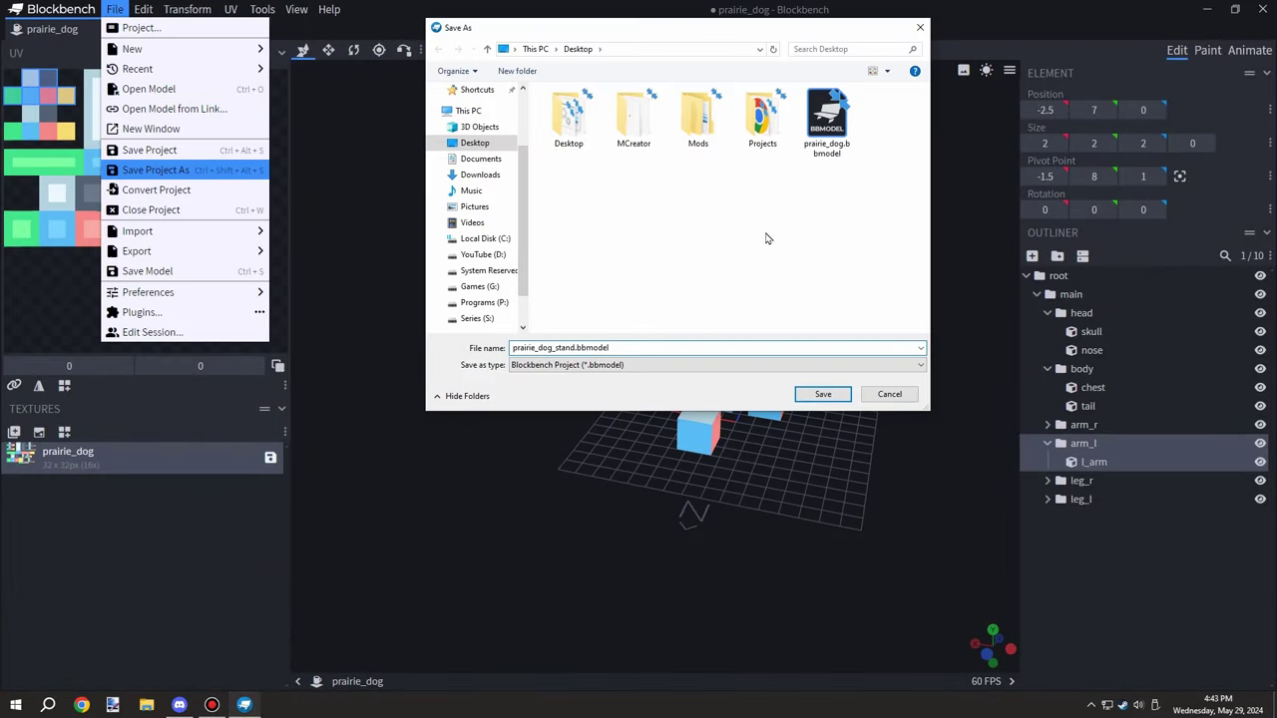
pyautogui.press('Return')
pyautogui.click(1207, 9)
pyautogui.press('super+d')
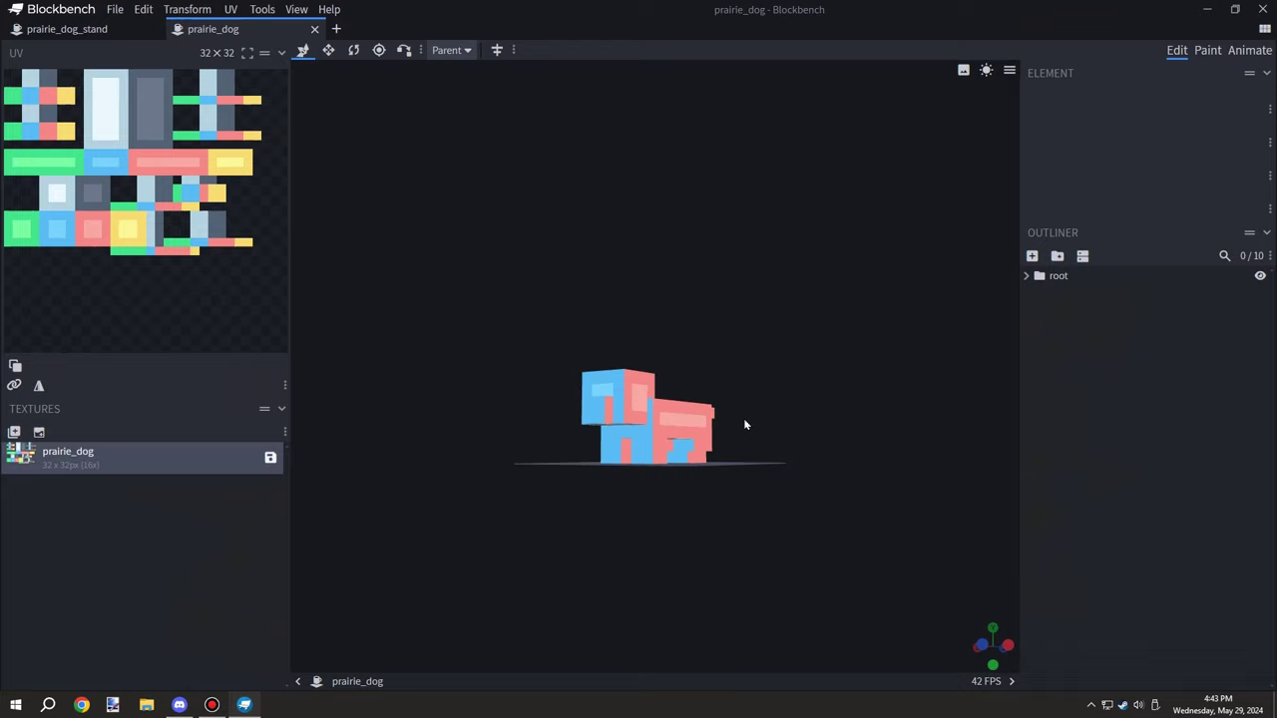
# Return to the prairie_dog_stand model and raise the arm_l group so its cube sits at Y position 8
pyautogui.click(82, 36)
pyautogui.moveTo(704, 277)
pyautogui.mouseDown()
pyautogui.moveTo(707, 243)
pyautogui.moveTo(706, 262)
pyautogui.mouseUp()
pyautogui.moveTo(828, 344); pyautogui.dragTo(878, 399)
pyautogui.moveTo(733, 297); pyautogui.dragTo(747, 304)
pyautogui.moveTo(883, 314); pyautogui.dragTo(848, 309)
pyautogui.moveTo(756, 316); pyautogui.dragTo(733, 305)
pyautogui.moveTo(853, 369); pyautogui.dragTo(884, 371)
pyautogui.moveTo(772, 217); pyautogui.dragTo(772, 261)
pyautogui.moveTo(772, 261); pyautogui.dragTo(773, 221)
pyautogui.moveTo(816, 365); pyautogui.dragTo(867, 373)
pyautogui.click(726, 415)
pyautogui.click(1059, 255)
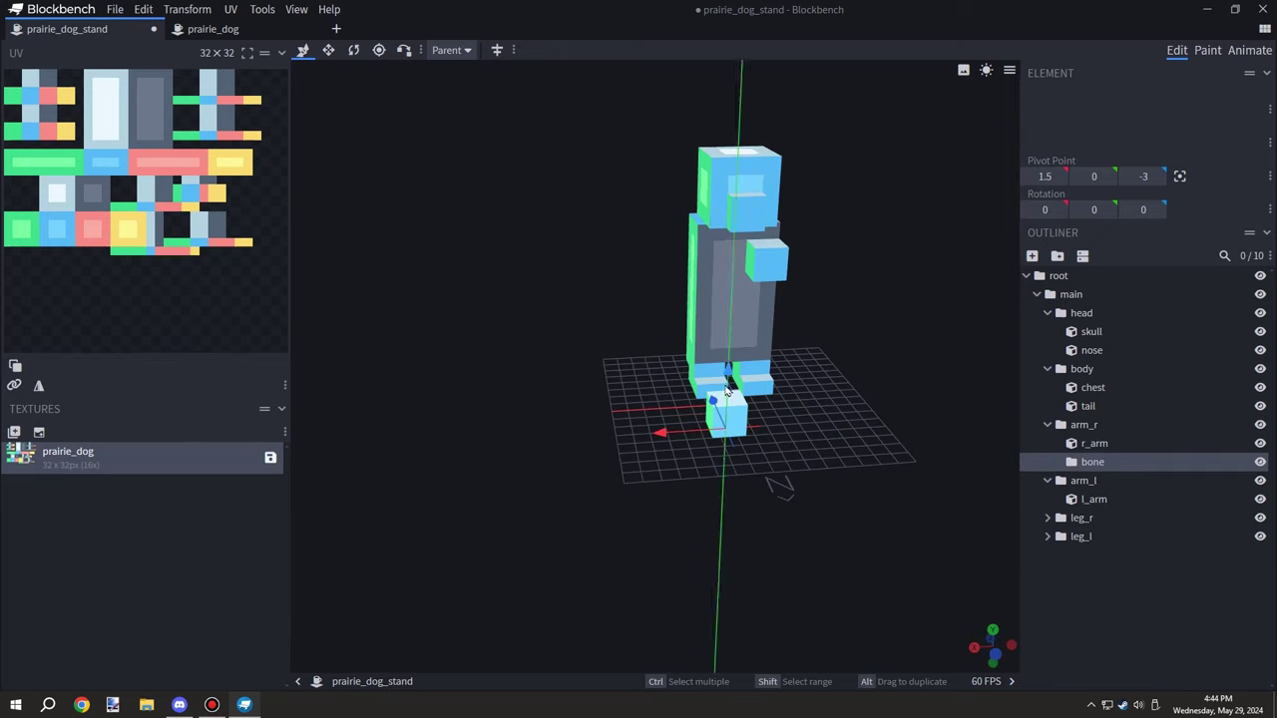
pyautogui.moveTo(749, 383); pyautogui.dragTo(703, 387)
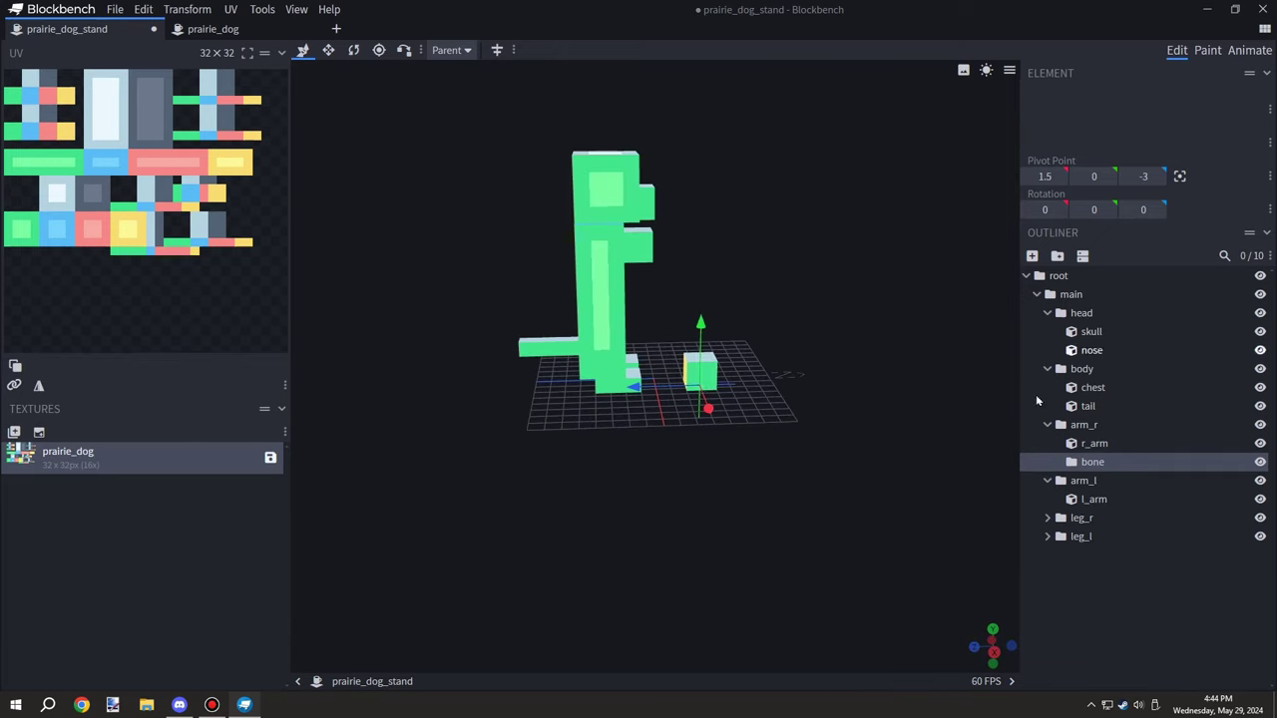
pyautogui.hotkey('ctrl', 'z')
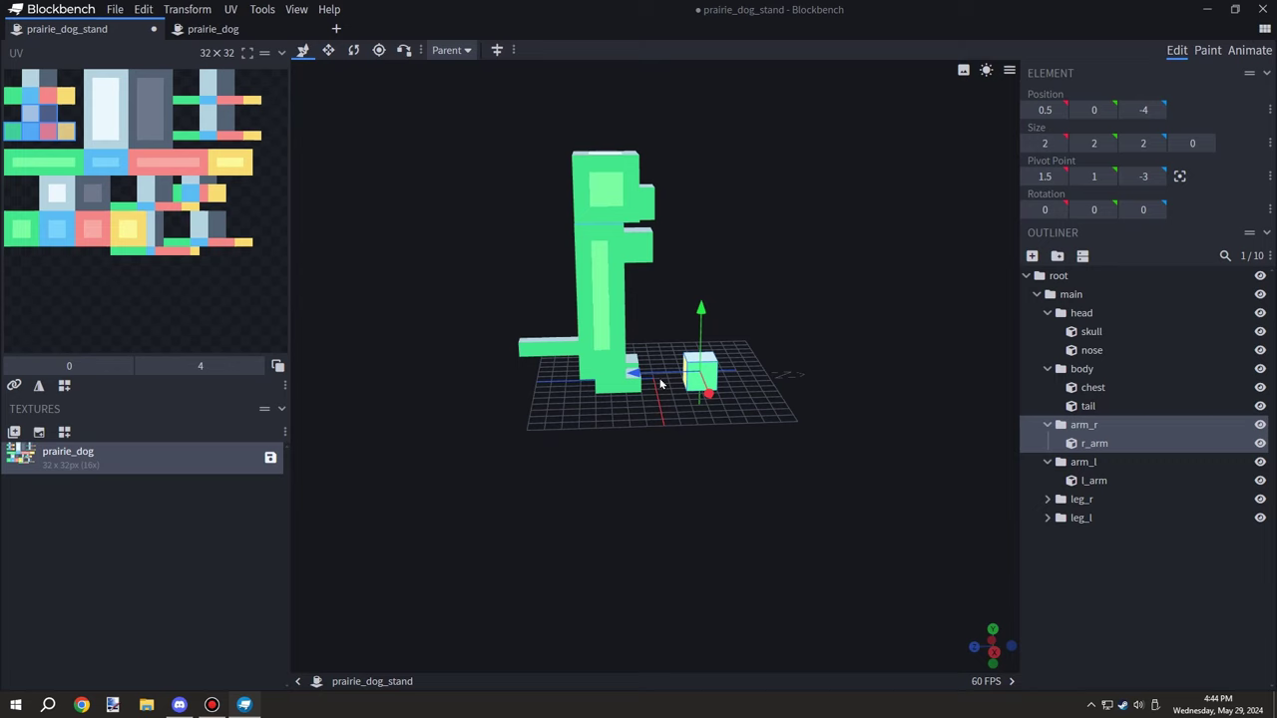
# Move the arm_r group up and back against the upright chest, placing its cube at position 0.5, 8, 0
pyautogui.moveTo(663, 374); pyautogui.dragTo(616, 369)
pyautogui.moveTo(639, 322); pyautogui.dragTo(659, 199)
pyautogui.moveTo(933, 444); pyautogui.dragTo(671, 514)
# Centre the pivot points of the l_arm and r_arm cubes and rotate the r_arm cube 90 degrees on X
pyautogui.click(648, 321)
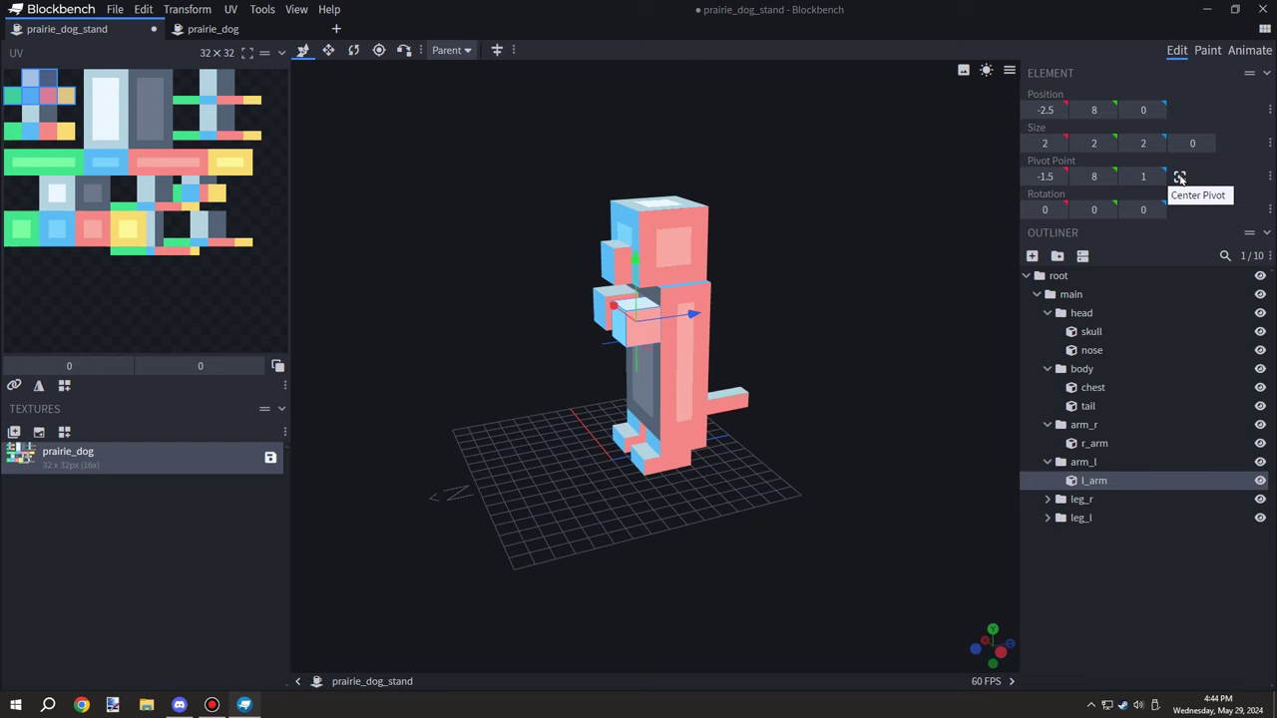
pyautogui.click(1094, 443)
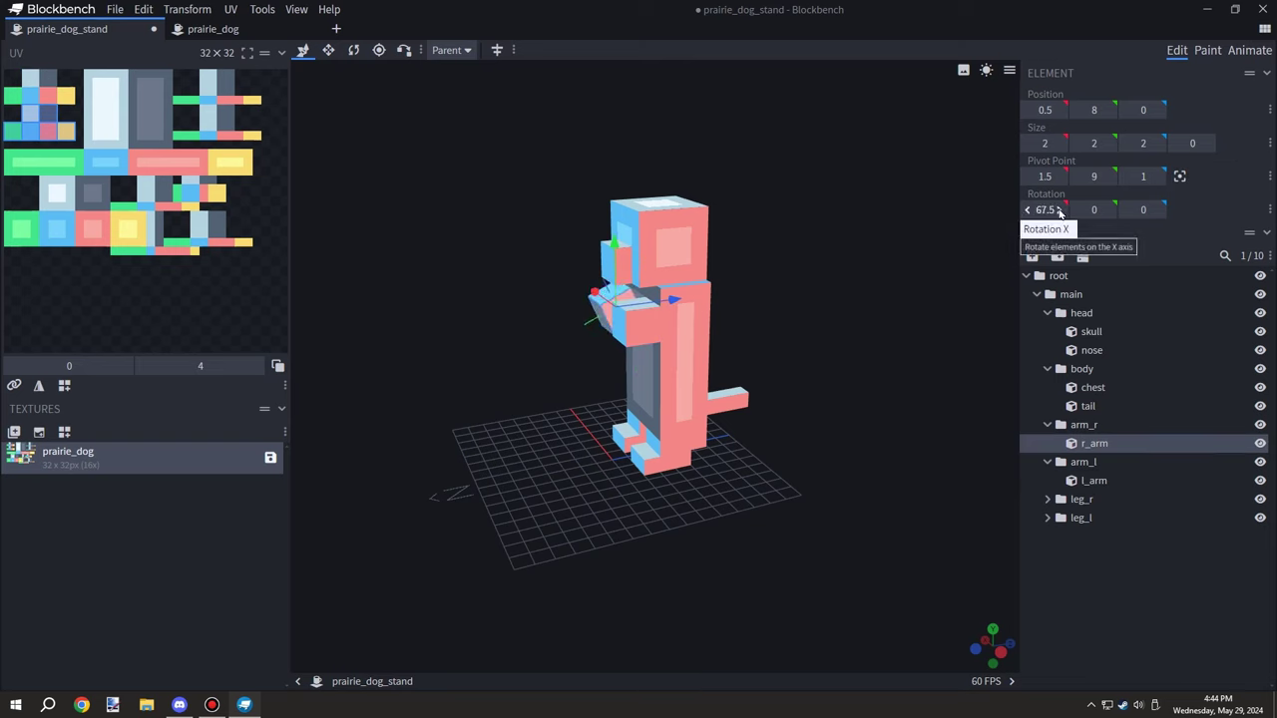
pyautogui.moveTo(778, 319); pyautogui.dragTo(1026, 308)
pyautogui.scroll(4, 837, 262)
pyautogui.moveTo(793, 261); pyautogui.dragTo(528, 333)
# Rotate the l_arm cube on X to match the angle of the r_arm cube
pyautogui.click(644, 345)
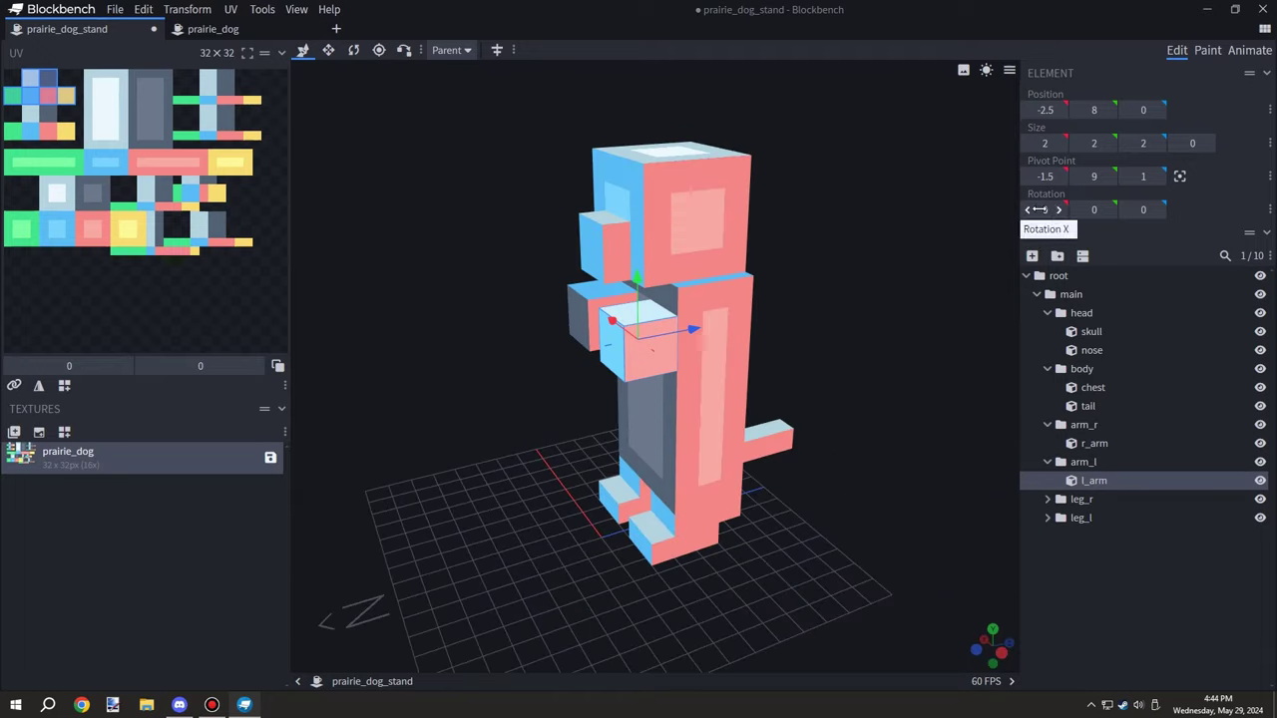
pyautogui.click(1103, 560)
pyautogui.moveTo(848, 533); pyautogui.dragTo(703, 519)
pyautogui.scroll(-4, 798, 567)
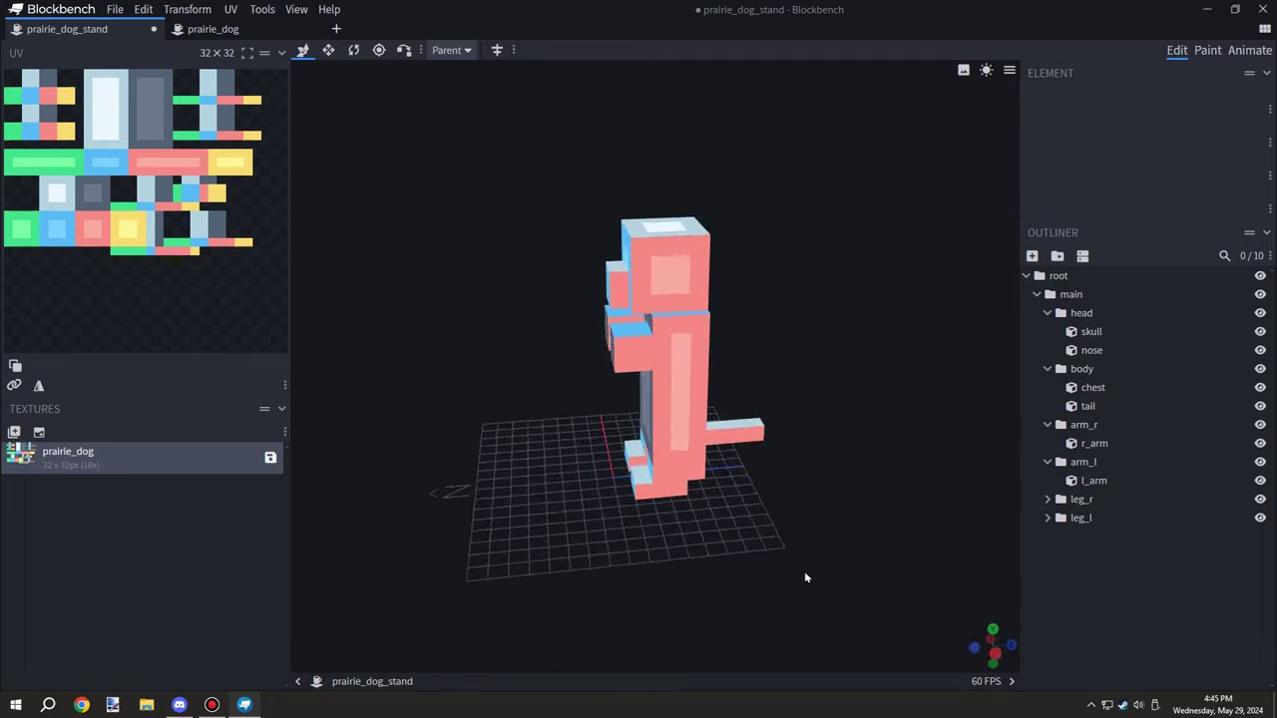
pyautogui.moveTo(804, 571); pyautogui.dragTo(633, 520)
# Select the whole model and shift it forward along Z so the skull sits at Z position -2
pyautogui.hotkey('ctrl', 'a')
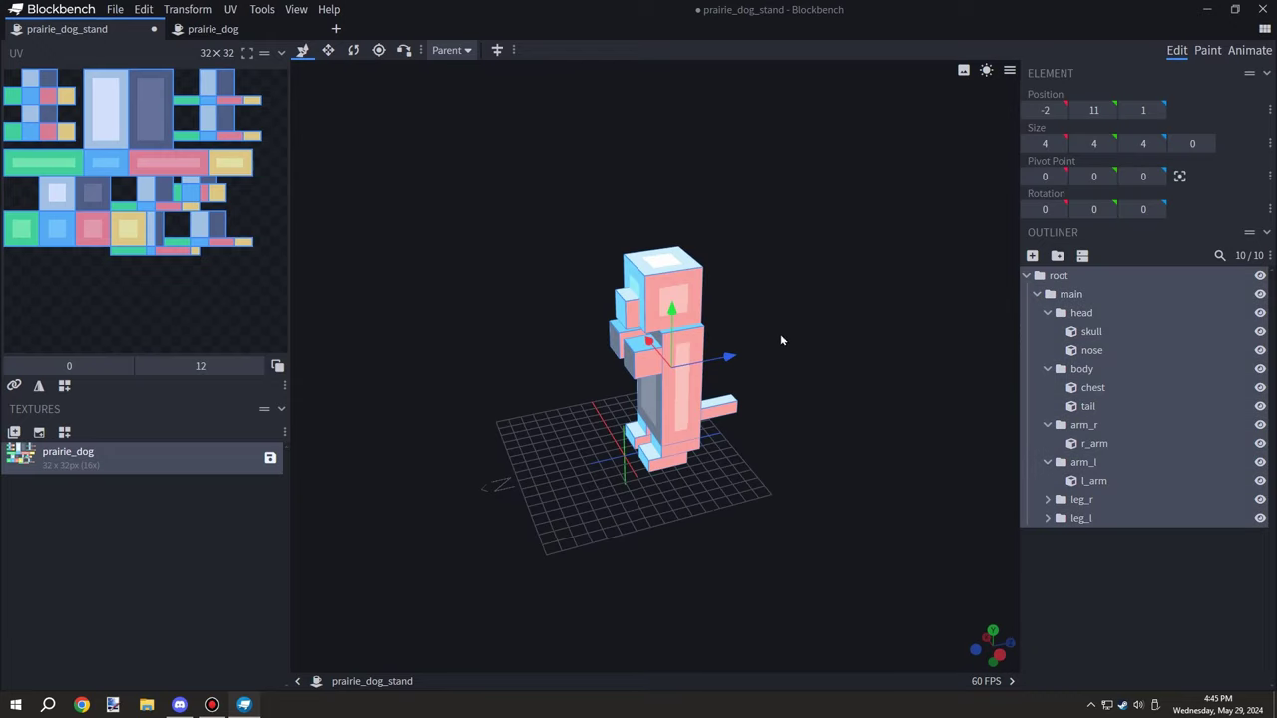
pyautogui.moveTo(729, 356); pyautogui.dragTo(689, 365)
pyautogui.moveTo(725, 495); pyautogui.dragTo(770, 561)
# Reset the pivot points of the root and main groups to 0, 0, 0
pyautogui.click(1057, 276)
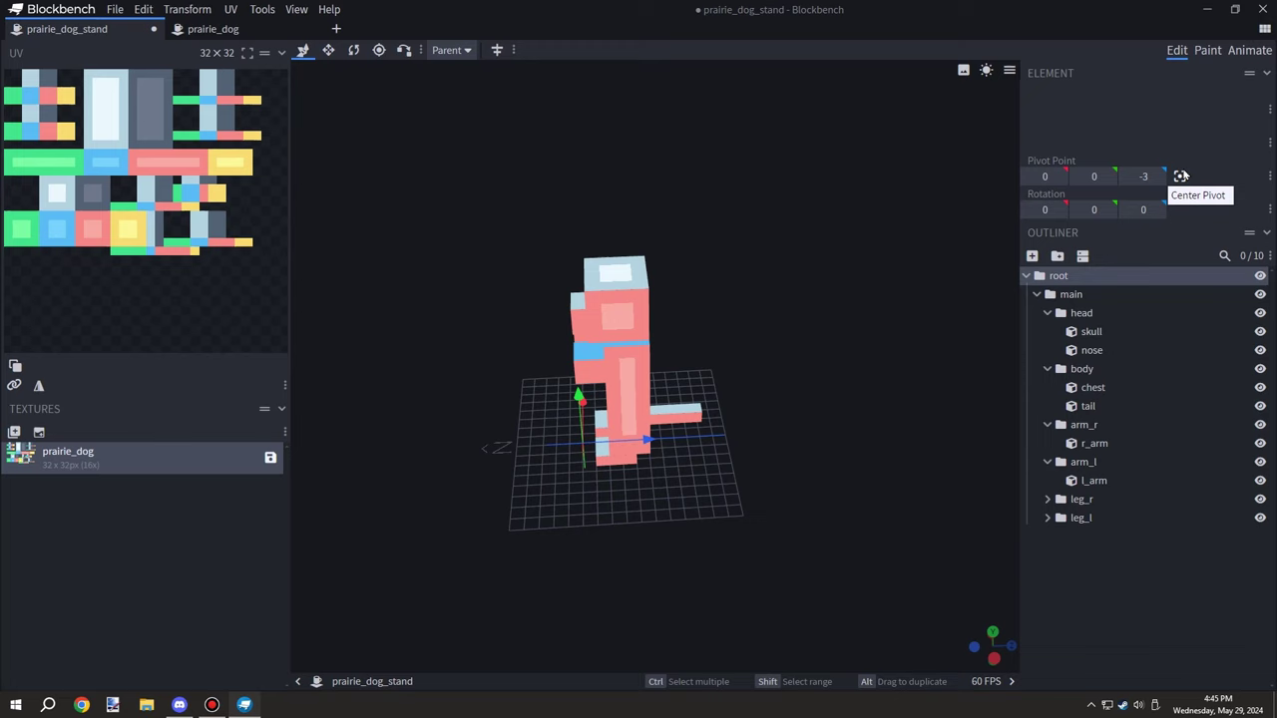
pyautogui.click(1181, 176)
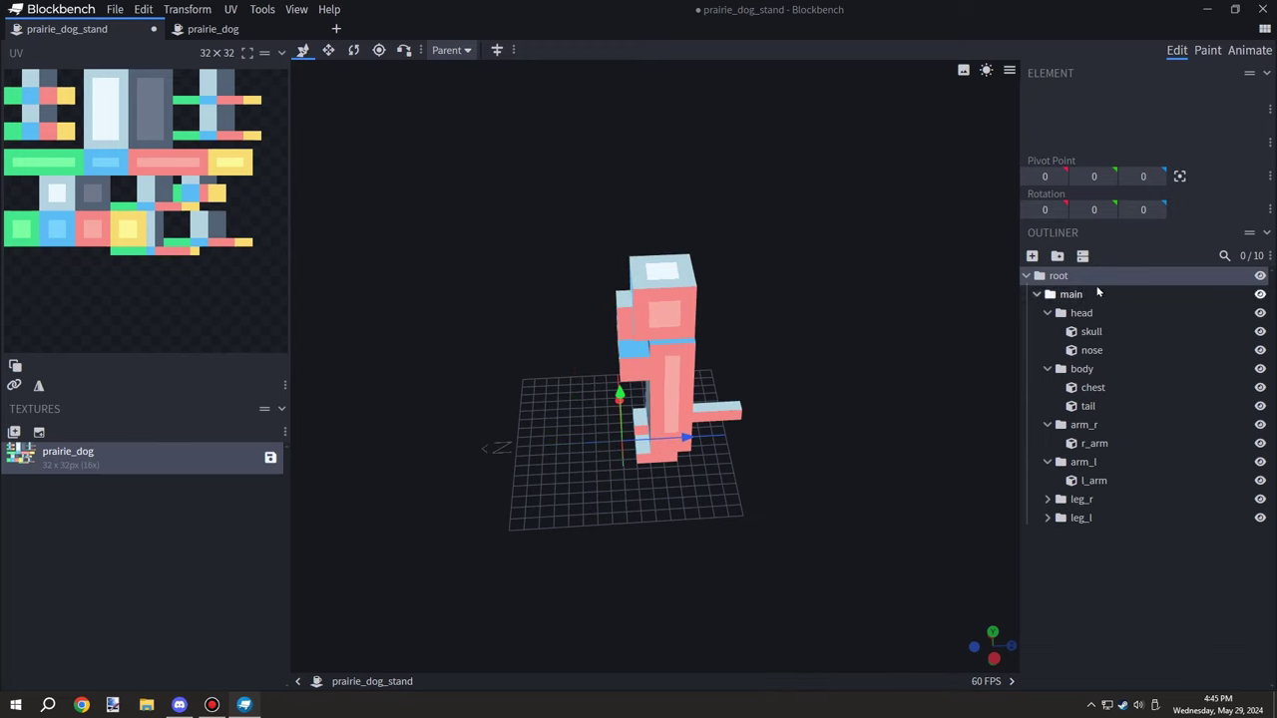
pyautogui.click(1097, 280)
pyautogui.click(1180, 176)
pyautogui.click(1072, 297)
pyautogui.click(1180, 176)
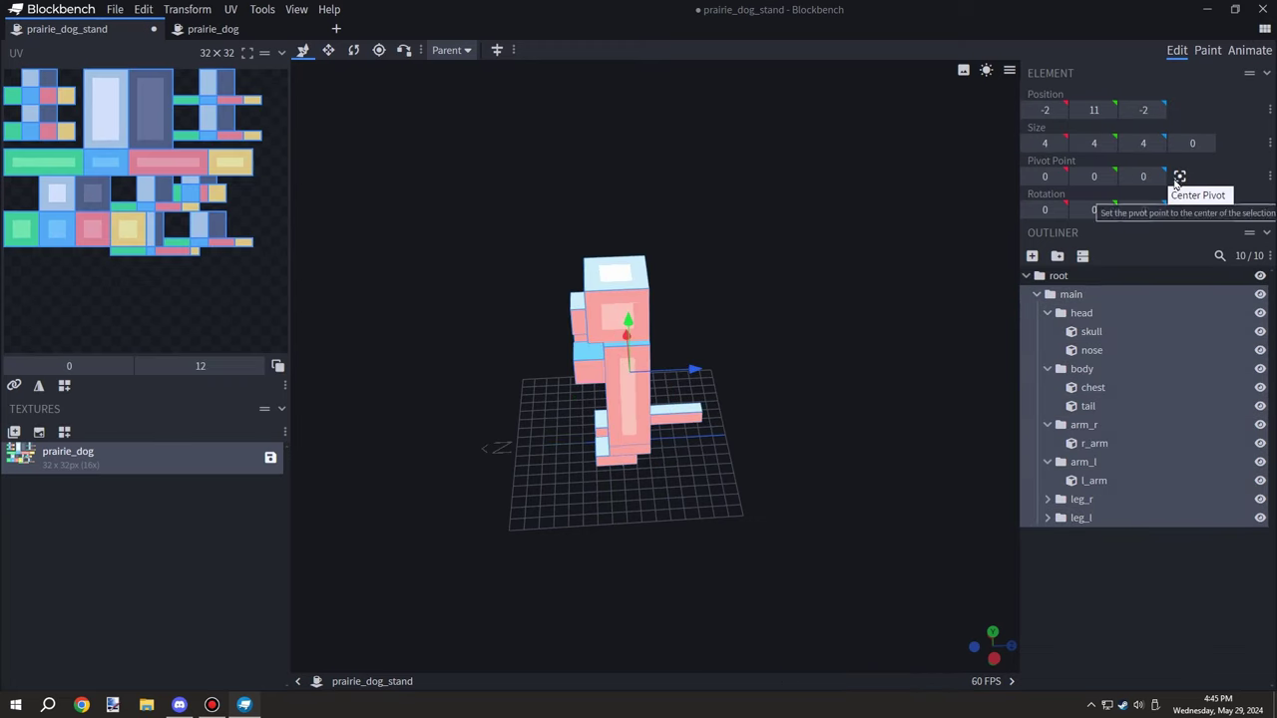
pyautogui.moveTo(758, 447)
pyautogui.mouseDown()
pyautogui.moveTo(752, 314)
pyautogui.moveTo(707, 429)
pyautogui.moveTo(746, 439)
pyautogui.mouseUp()
# Set the head group's pivot point to 0, 13, 0
pyautogui.click(1081, 312)
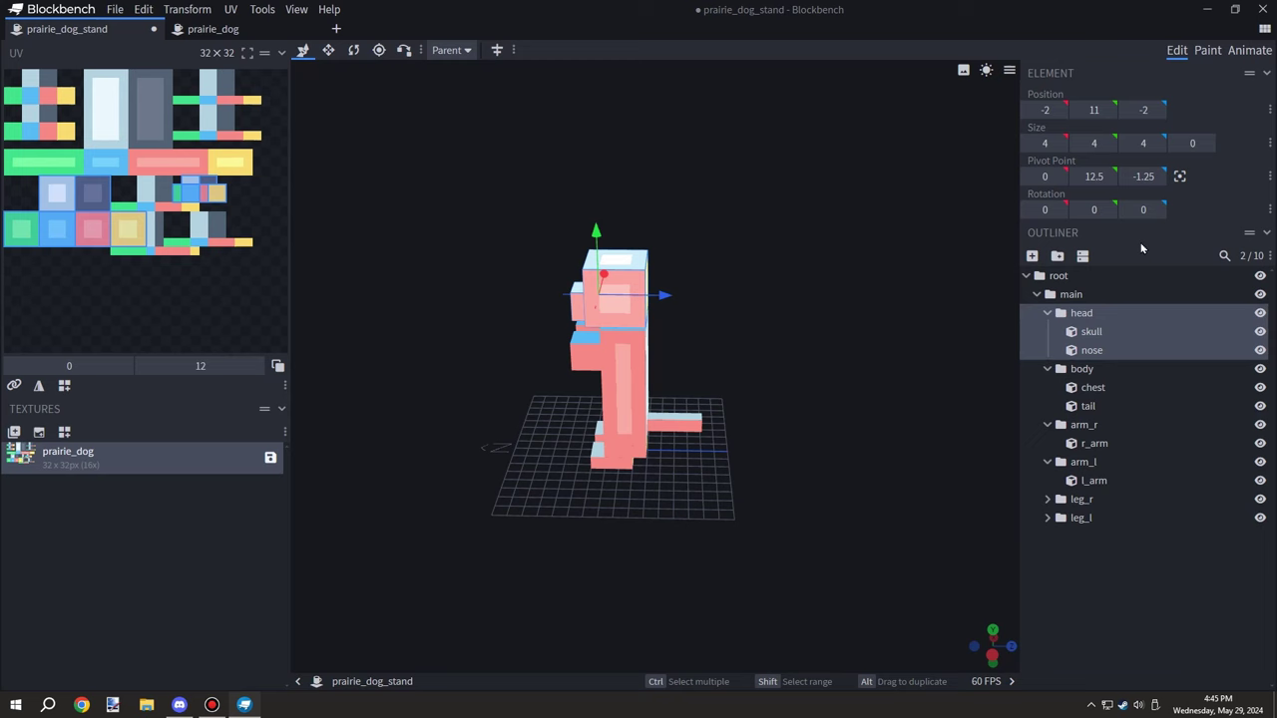
pyautogui.moveTo(793, 364)
pyautogui.mouseDown()
pyautogui.moveTo(871, 370)
pyautogui.moveTo(810, 359)
pyautogui.mouseUp()
pyautogui.click(1062, 350)
pyautogui.click(1091, 332)
pyautogui.click(1098, 314)
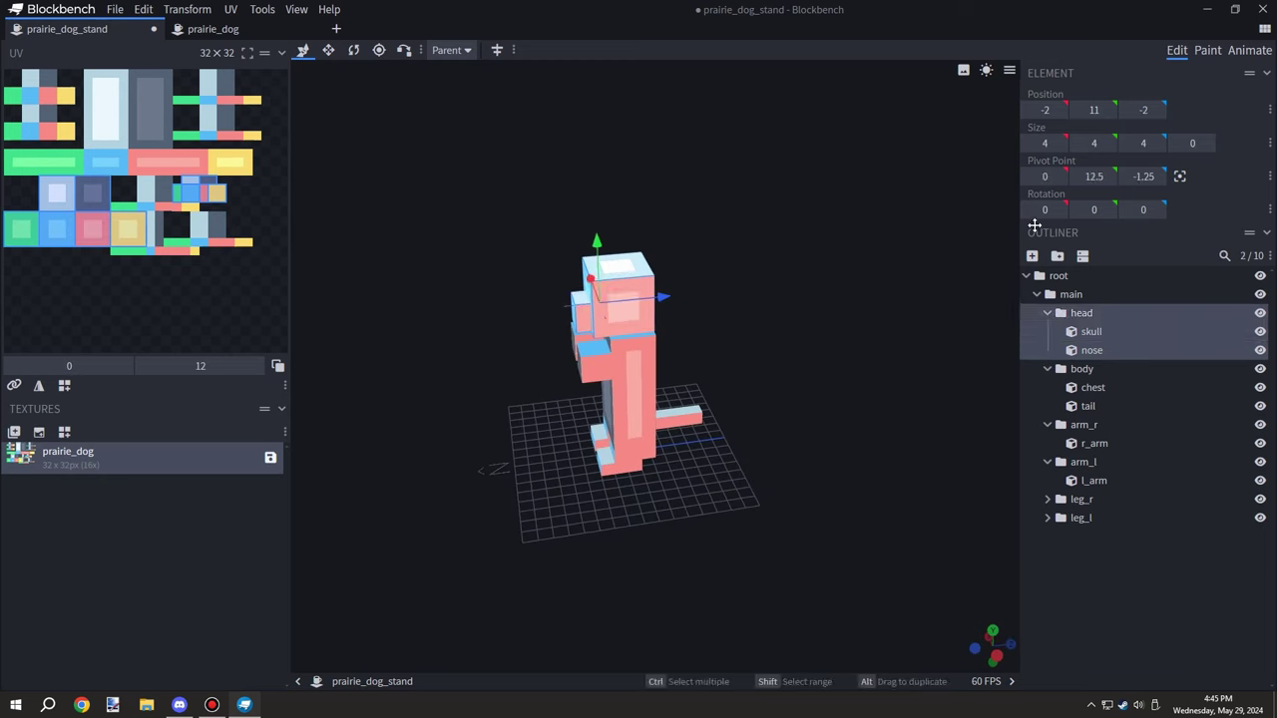
pyautogui.click(1179, 175)
pyautogui.click(1107, 176)
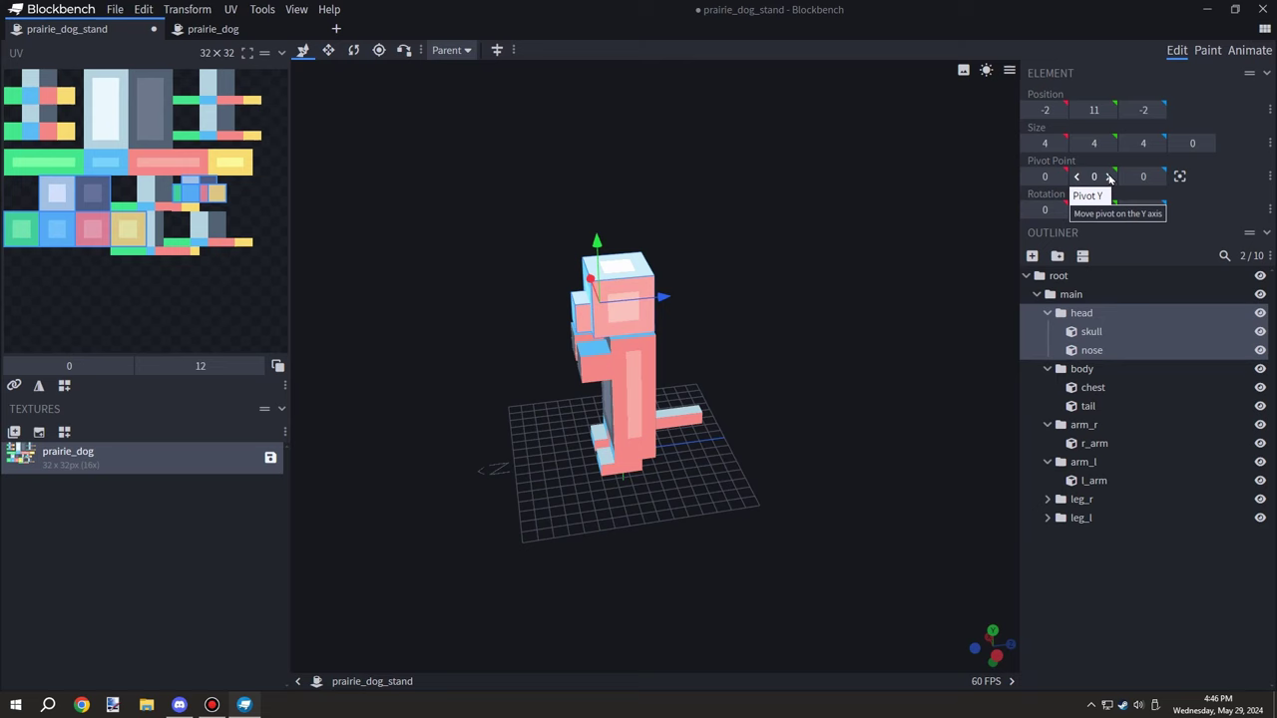
pyautogui.moveTo(852, 321); pyautogui.dragTo(989, 299)
pyautogui.click(1108, 175)
pyautogui.moveTo(905, 263); pyautogui.dragTo(788, 279)
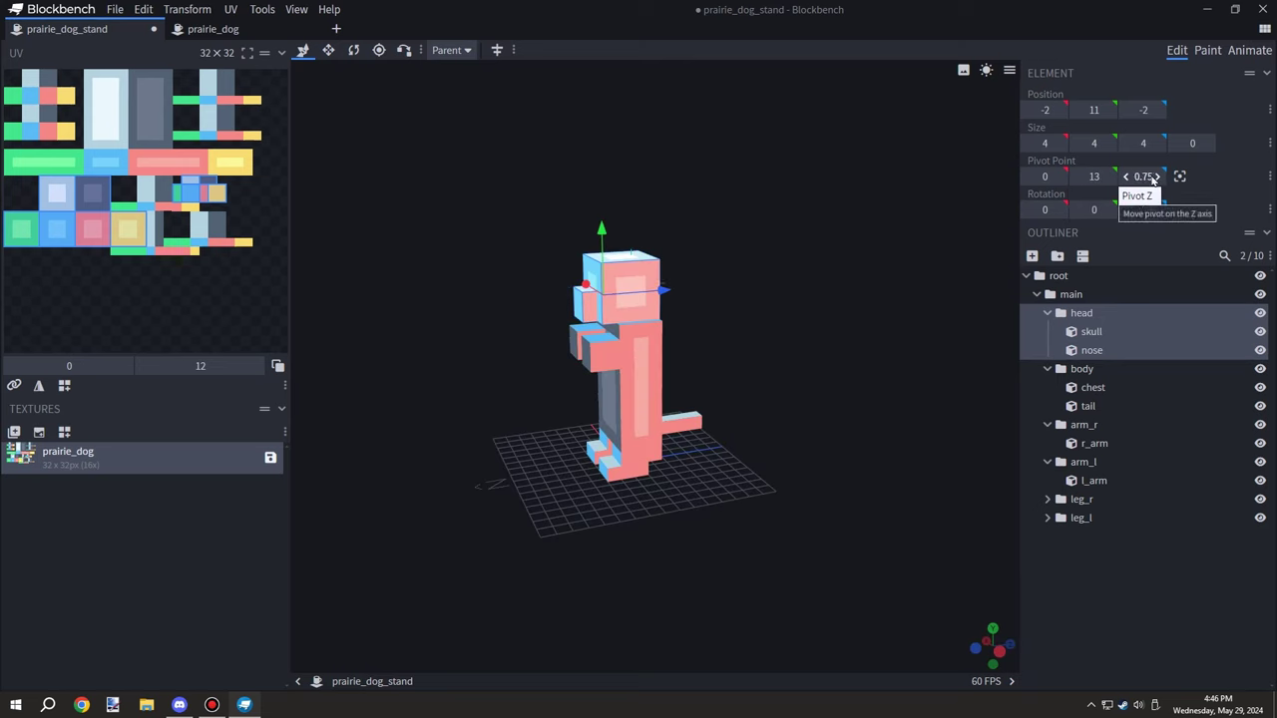
pyautogui.moveTo(918, 269); pyautogui.dragTo(891, 267)
pyautogui.write('0')
pyautogui.moveTo(959, 351); pyautogui.dragTo(918, 358)
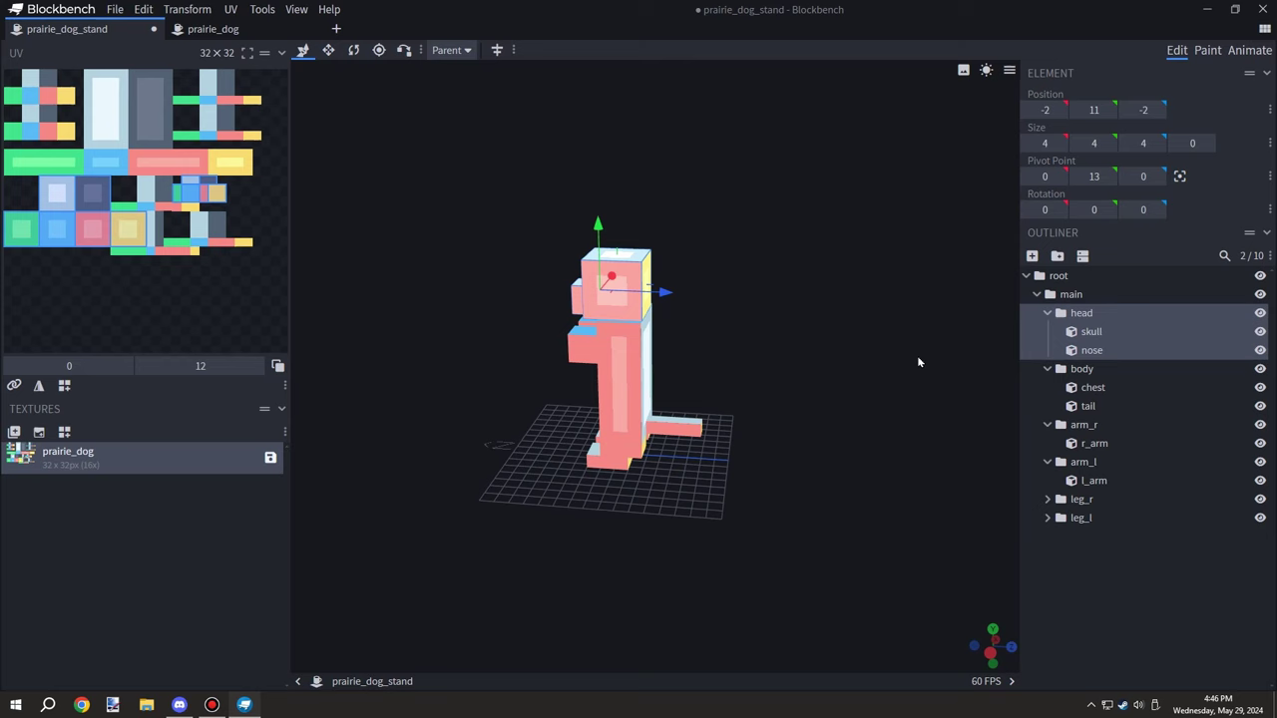
# Match the pivot points of the skull and nose cubes to the head group's pivot at 0, 13, 0
pyautogui.scroll(4, 818, 355)
pyautogui.moveTo(768, 353); pyautogui.dragTo(815, 354)
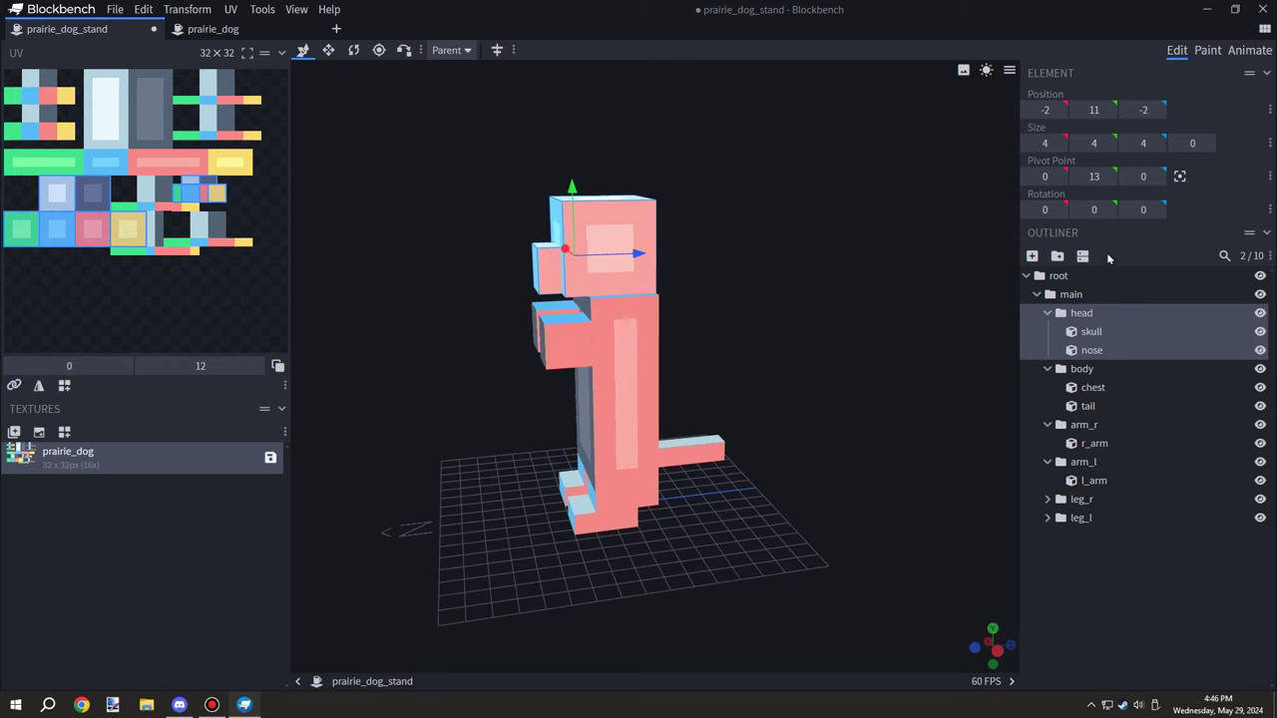
pyautogui.click(1082, 313)
pyautogui.click(1082, 313)
pyautogui.click(1087, 331)
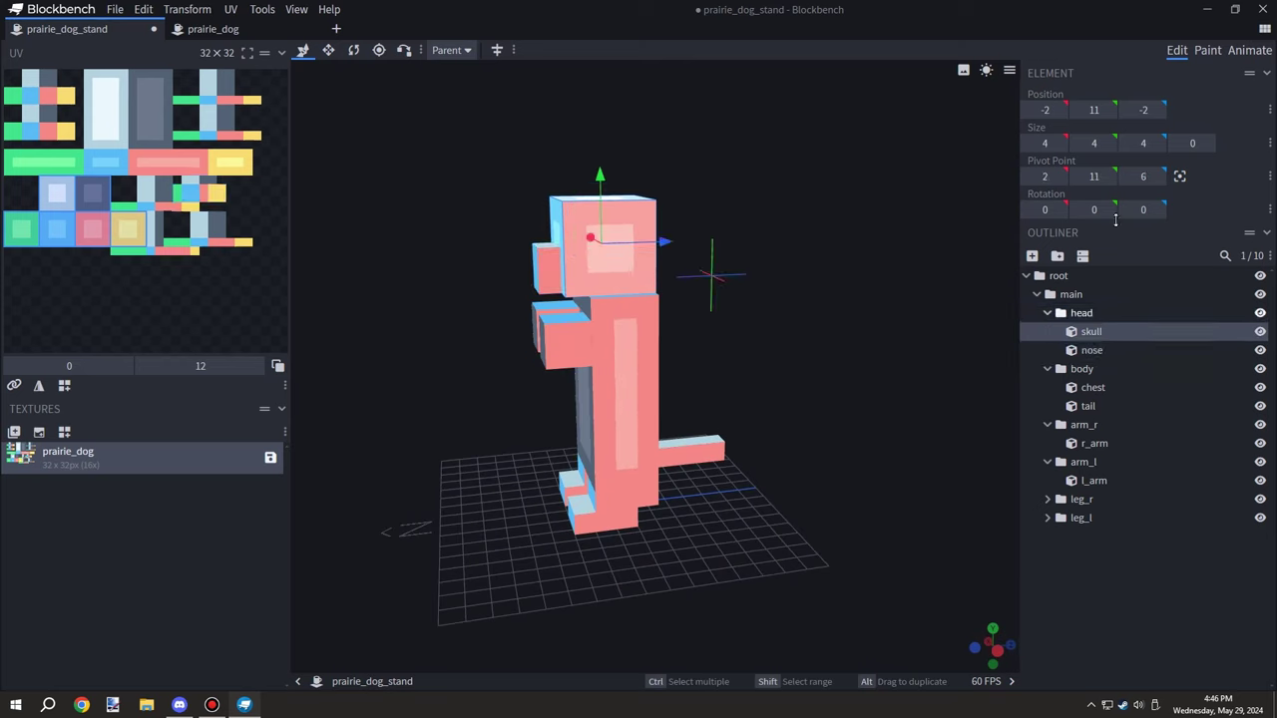
pyautogui.click(1094, 350)
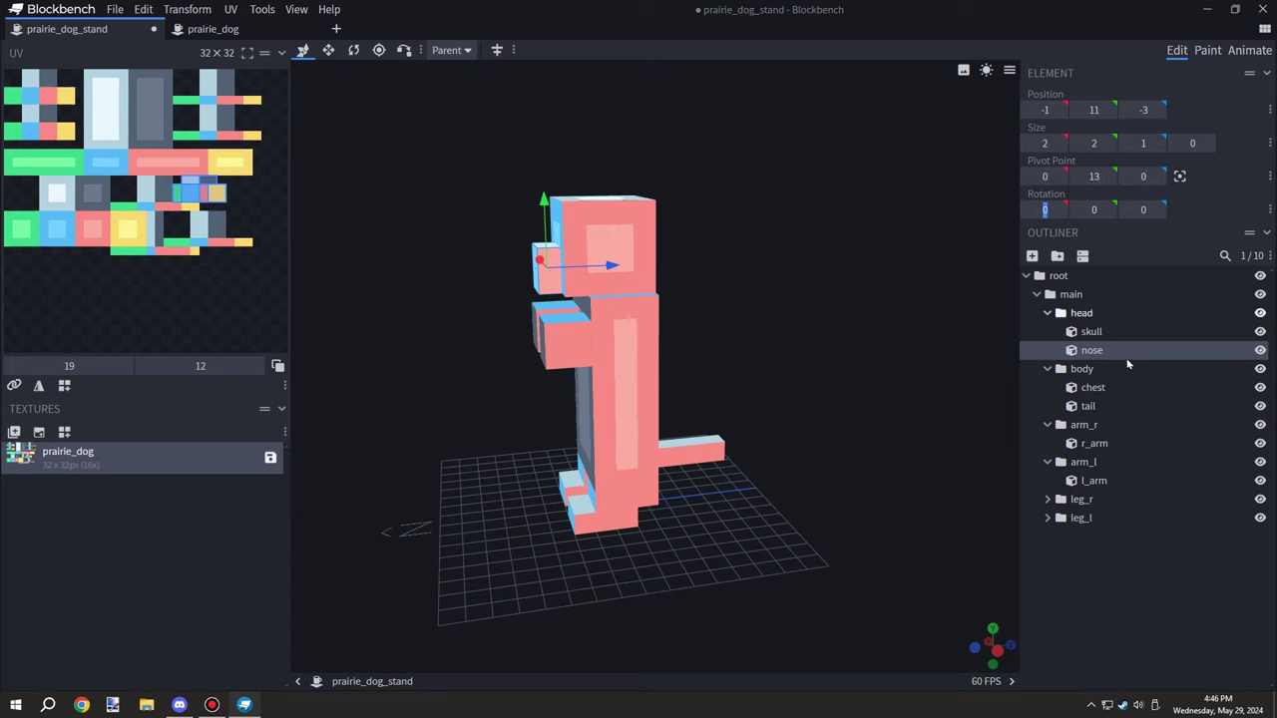
pyautogui.click(1130, 331)
pyautogui.click(1091, 351)
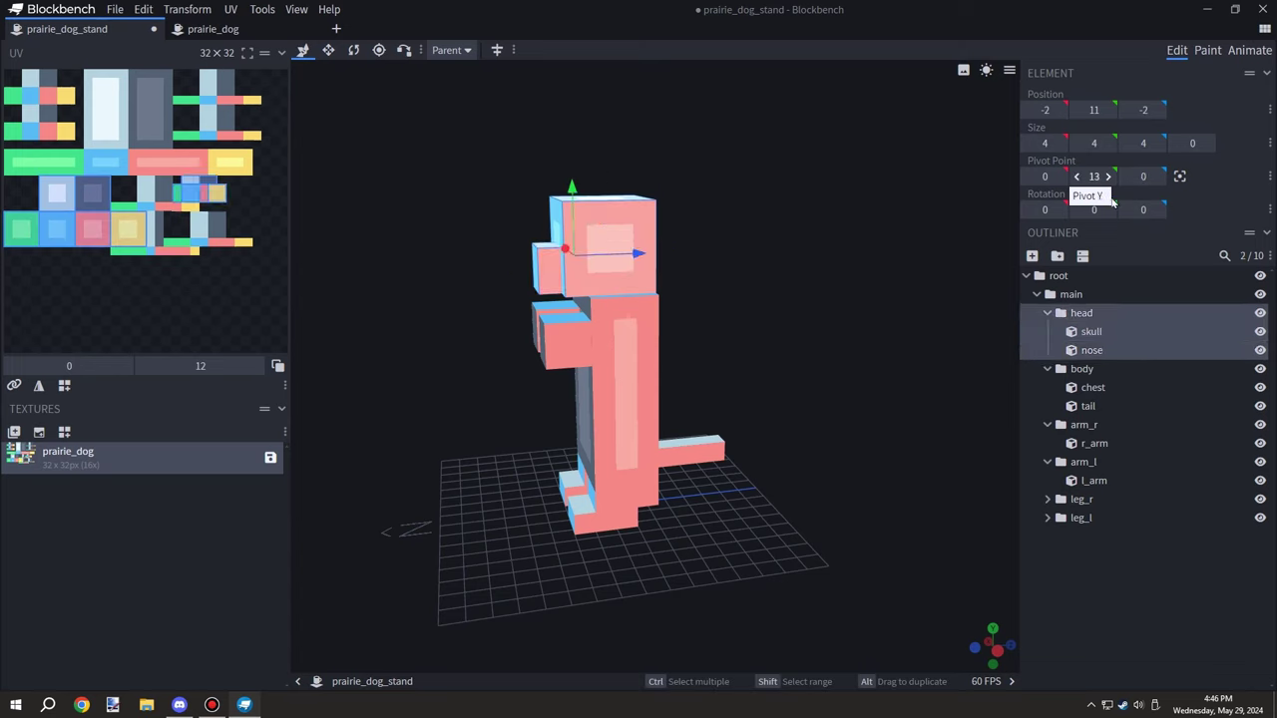
# Try tilting the head group to 30 degrees on X to test its pivot
pyautogui.click(1082, 315)
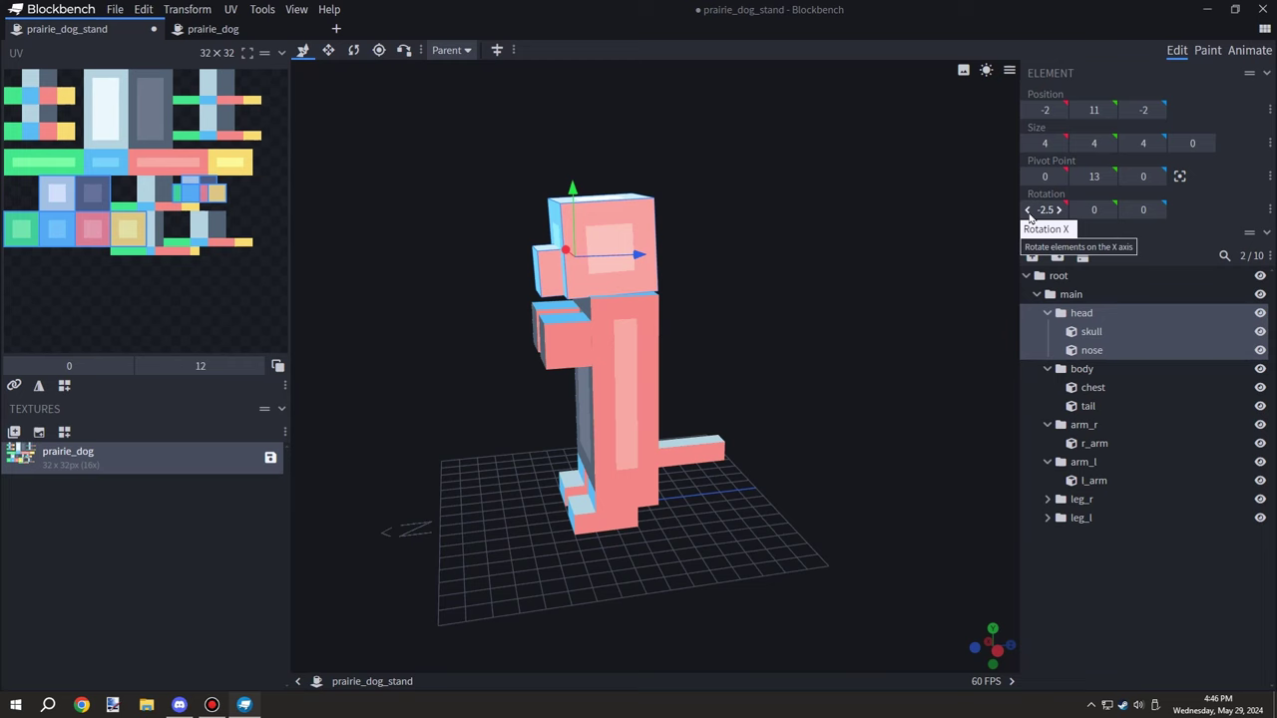
pyautogui.moveTo(1075, 213); pyautogui.dragTo(1059, 212)
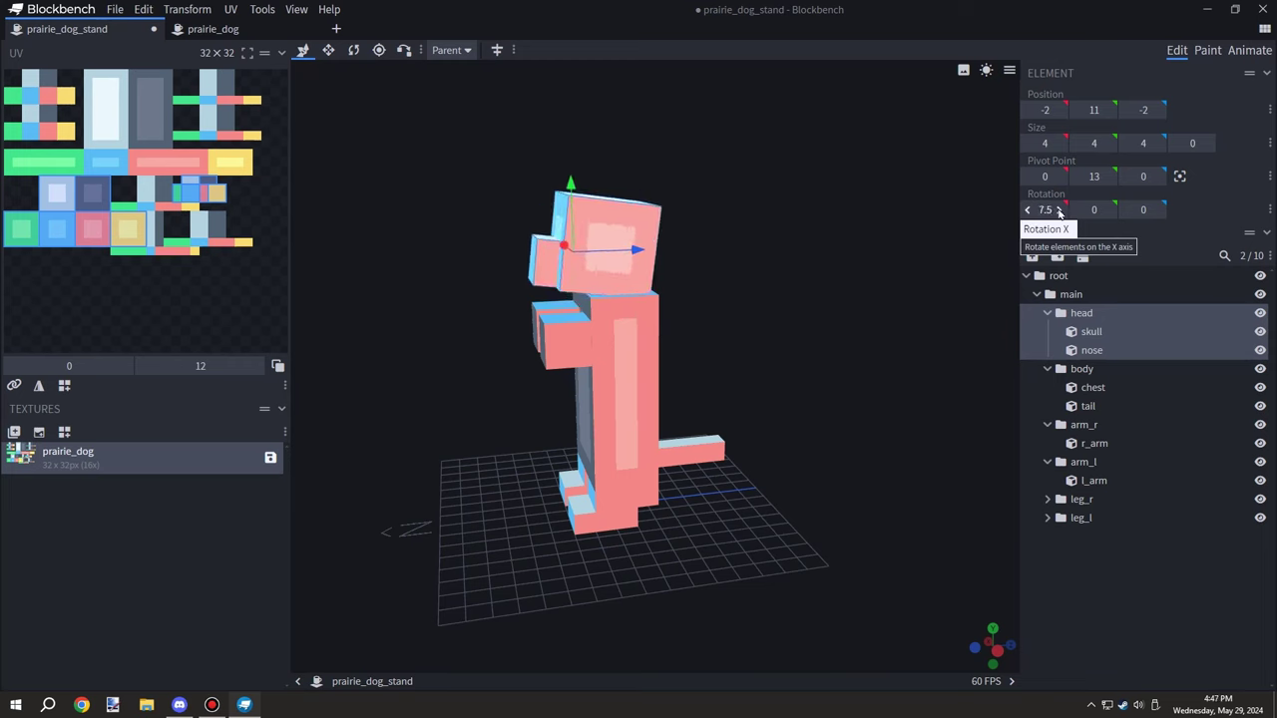
pyautogui.click(1060, 212)
pyautogui.click(1060, 213)
pyautogui.click(1059, 212)
pyautogui.moveTo(848, 299); pyautogui.dragTo(818, 324)
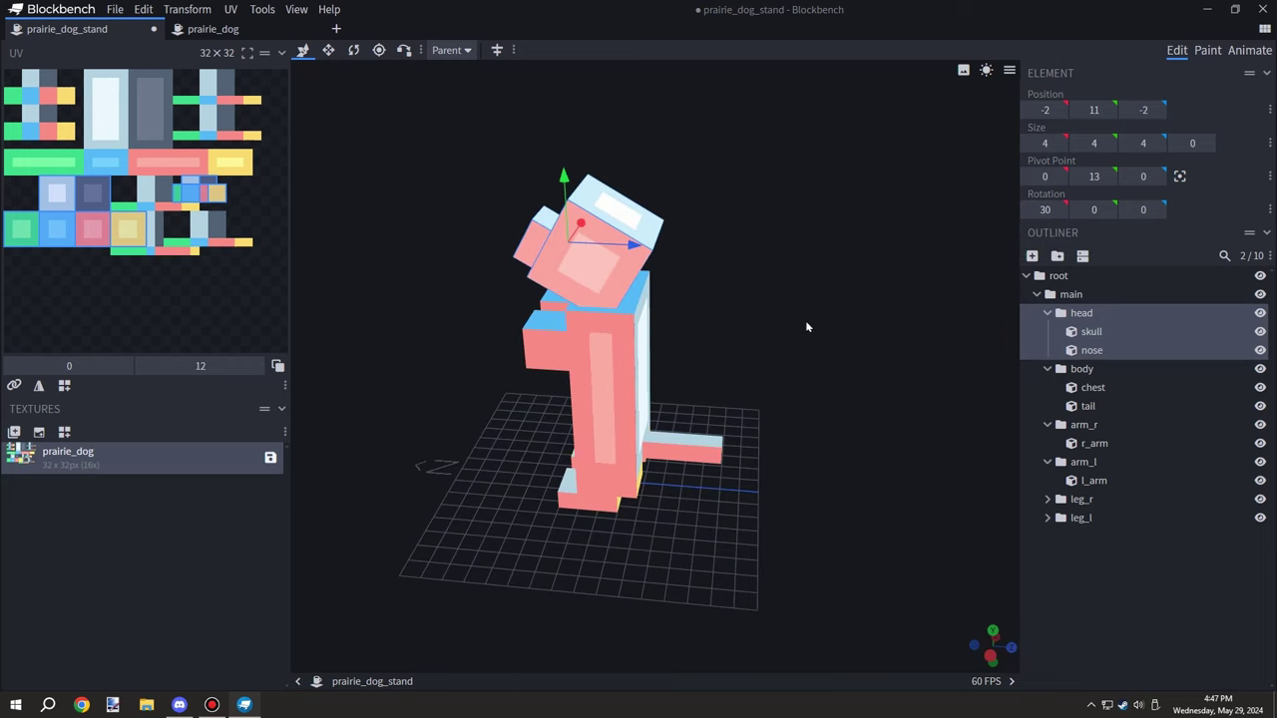
# Try turning the tilted head group sideways to -52.5 degrees on Y
pyautogui.moveTo(1096, 210); pyautogui.dragTo(1087, 209)
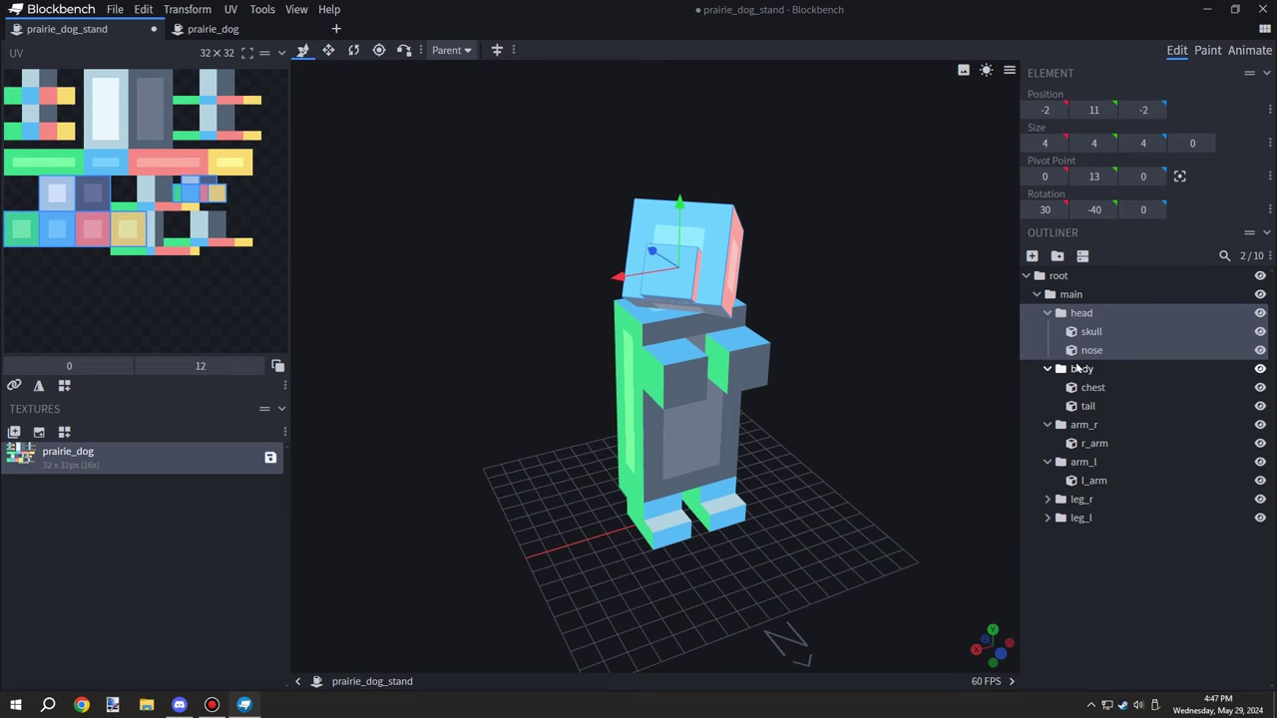
pyautogui.moveTo(1077, 368); pyautogui.dragTo(991, 387)
pyautogui.click(1110, 213)
pyautogui.click(1077, 212)
pyautogui.click(1077, 212)
pyautogui.click(1078, 212)
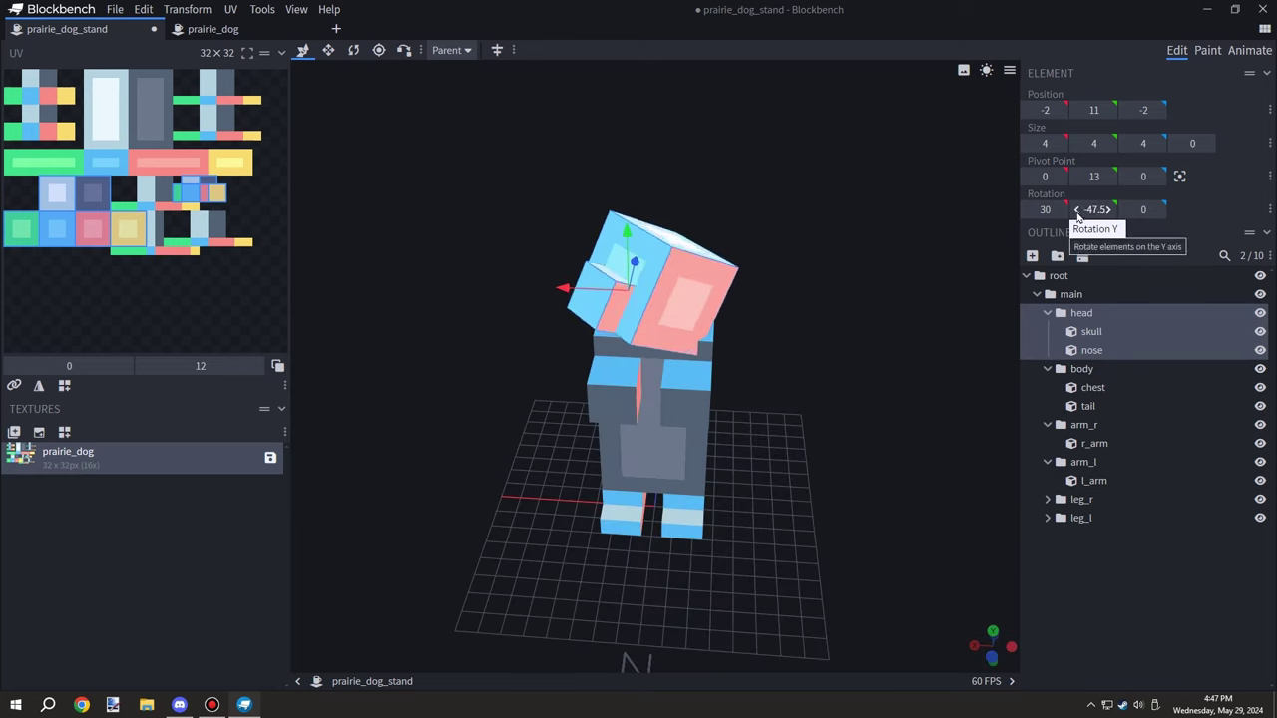
pyautogui.click(1077, 212)
pyautogui.click(1077, 213)
pyautogui.moveTo(813, 339); pyautogui.dragTo(782, 351)
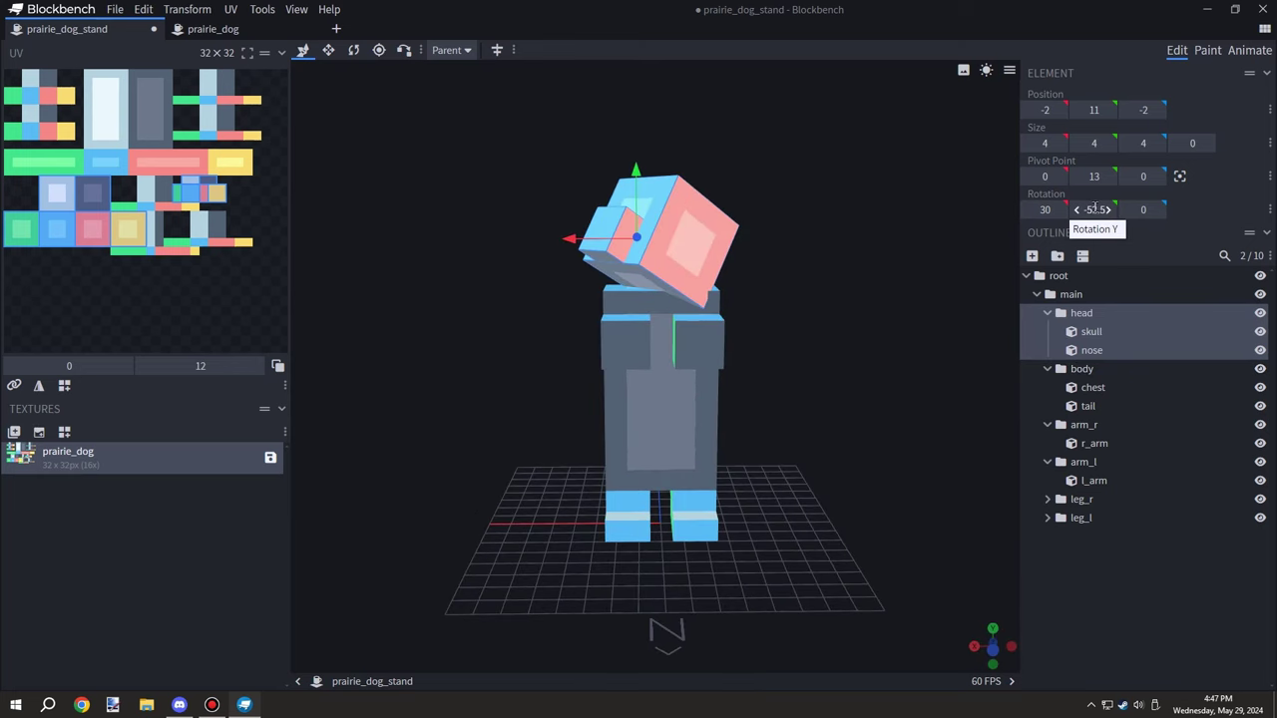
# Reset the head group's test rotation to 0 on all axes
pyautogui.click(1096, 209)
pyautogui.write('0')
pyautogui.press('Tab')
pyautogui.write('0')
pyautogui.moveTo(867, 315); pyautogui.dragTo(802, 323)
pyautogui.click(802, 323)
# Check the pivot points and rotations of both arm groups and their cubes
pyautogui.moveTo(947, 468); pyautogui.dragTo(902, 477)
pyautogui.click(736, 335)
pyautogui.moveTo(901, 389); pyautogui.dragTo(858, 400)
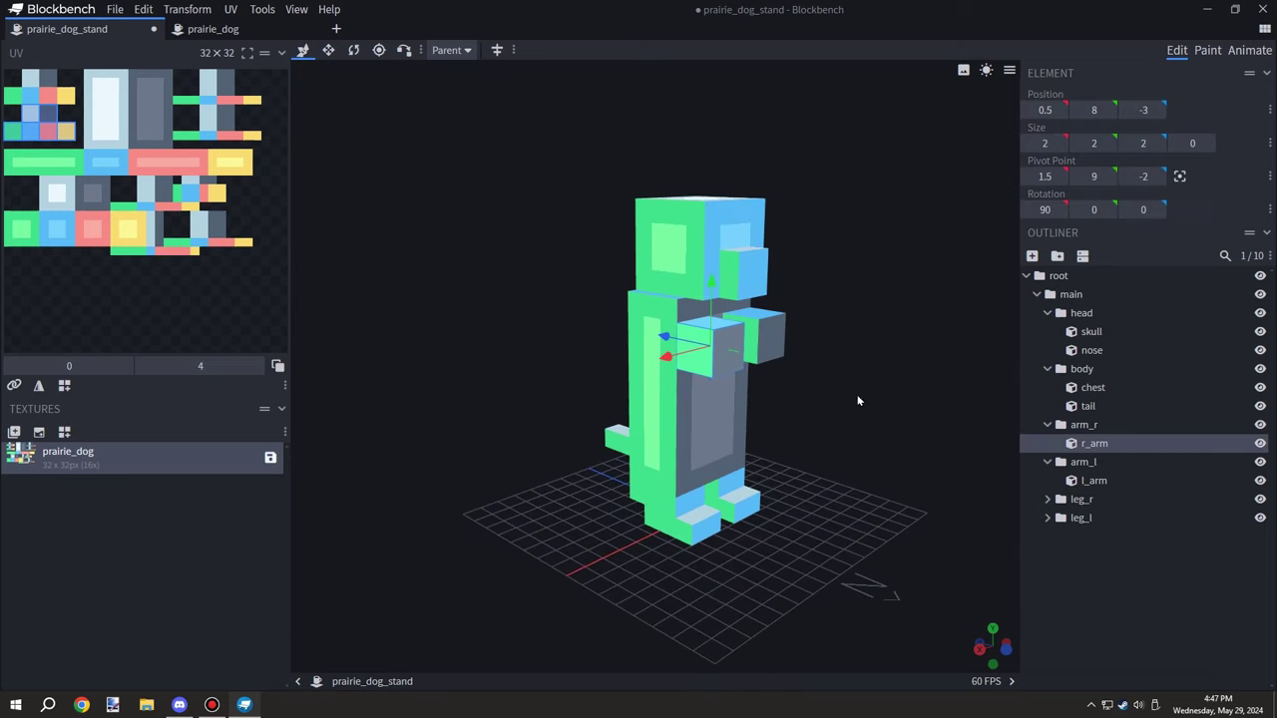
pyautogui.click(1104, 430)
pyautogui.click(1098, 442)
pyautogui.click(1082, 463)
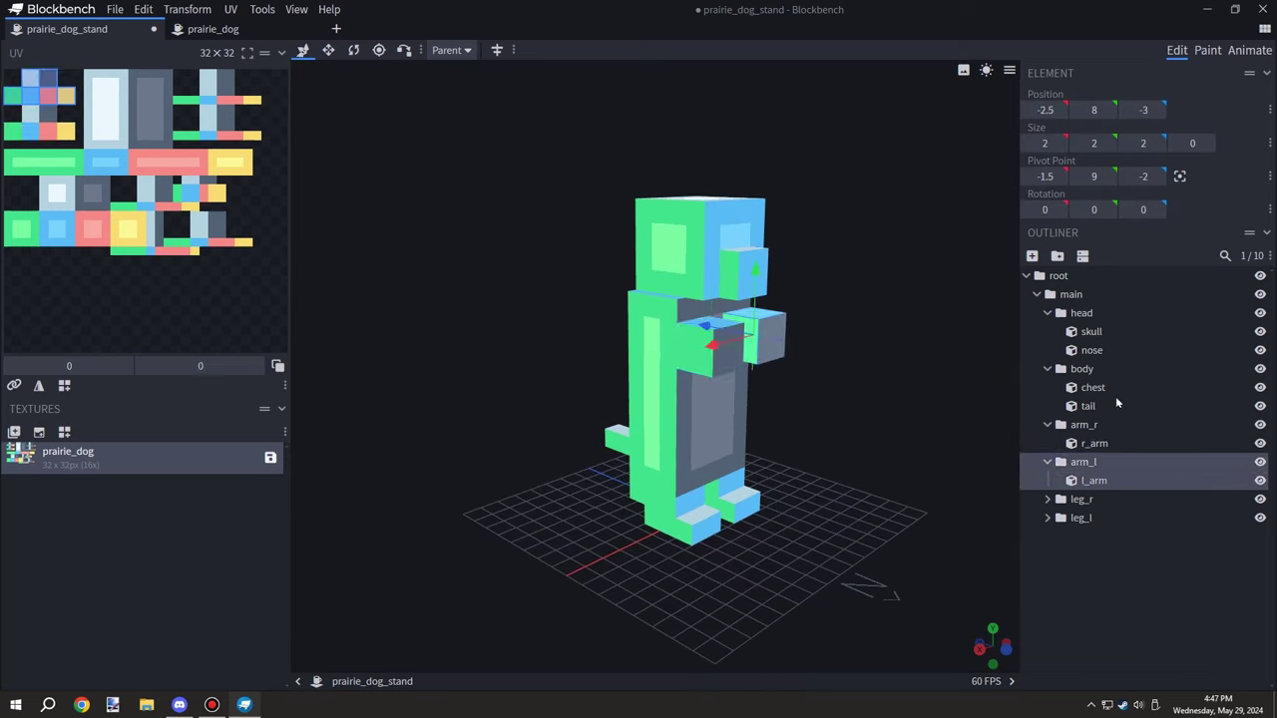
pyautogui.click(1094, 481)
pyautogui.moveTo(927, 552); pyautogui.dragTo(1002, 544)
# Centre the pivot points of the leg_r and leg_l groups
pyautogui.click(1093, 520)
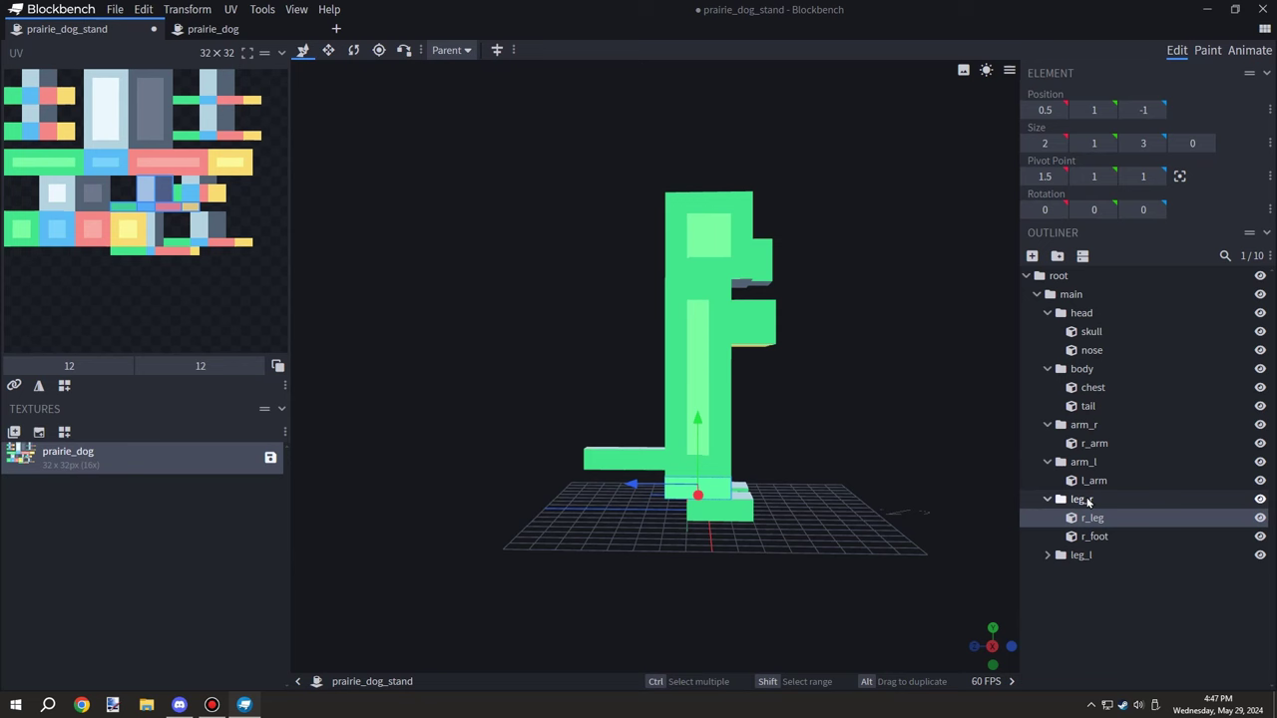
pyautogui.click(1087, 500)
pyautogui.click(1179, 177)
pyautogui.moveTo(970, 431); pyautogui.dragTo(783, 445)
pyautogui.click(1085, 555)
pyautogui.click(1087, 556)
pyautogui.click(1102, 555)
pyautogui.click(1179, 177)
# Collapse the arm and leg groups and set the body group's pivot point to 0, 4, 0
pyautogui.click(1046, 556)
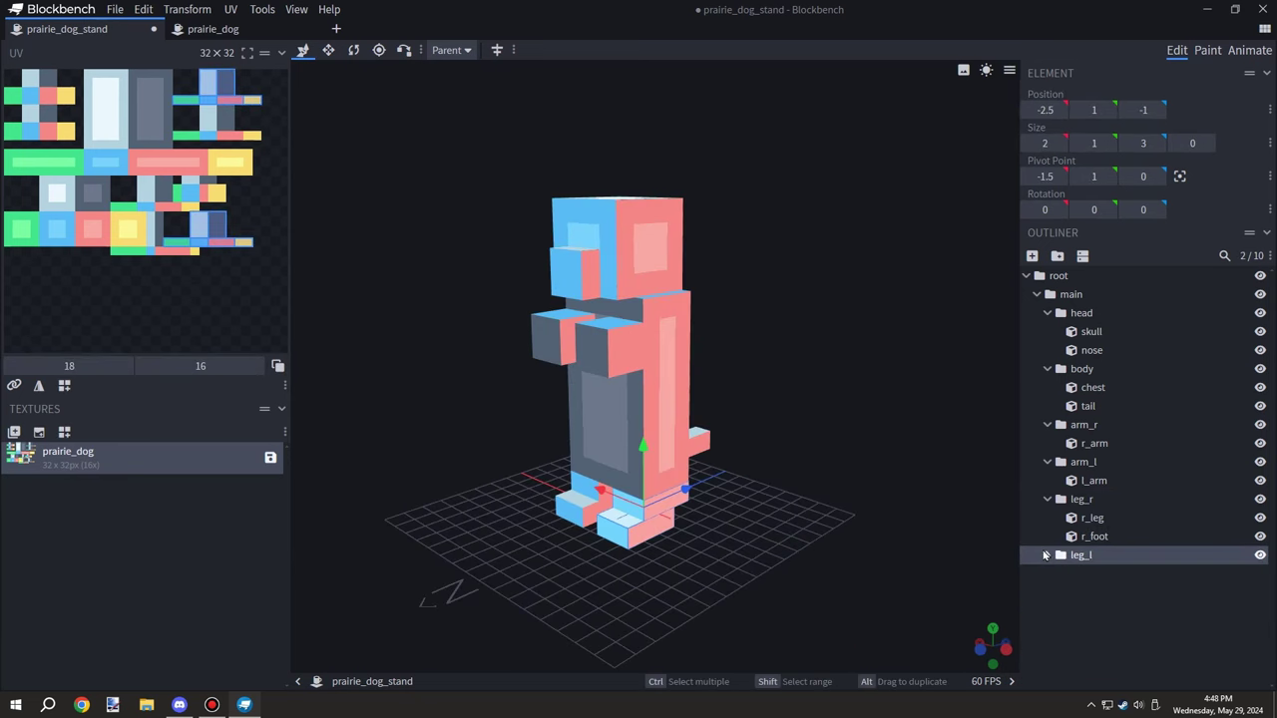
pyautogui.click(1046, 499)
pyautogui.click(1046, 461)
pyautogui.click(1047, 425)
pyautogui.click(1044, 370)
pyautogui.click(1179, 177)
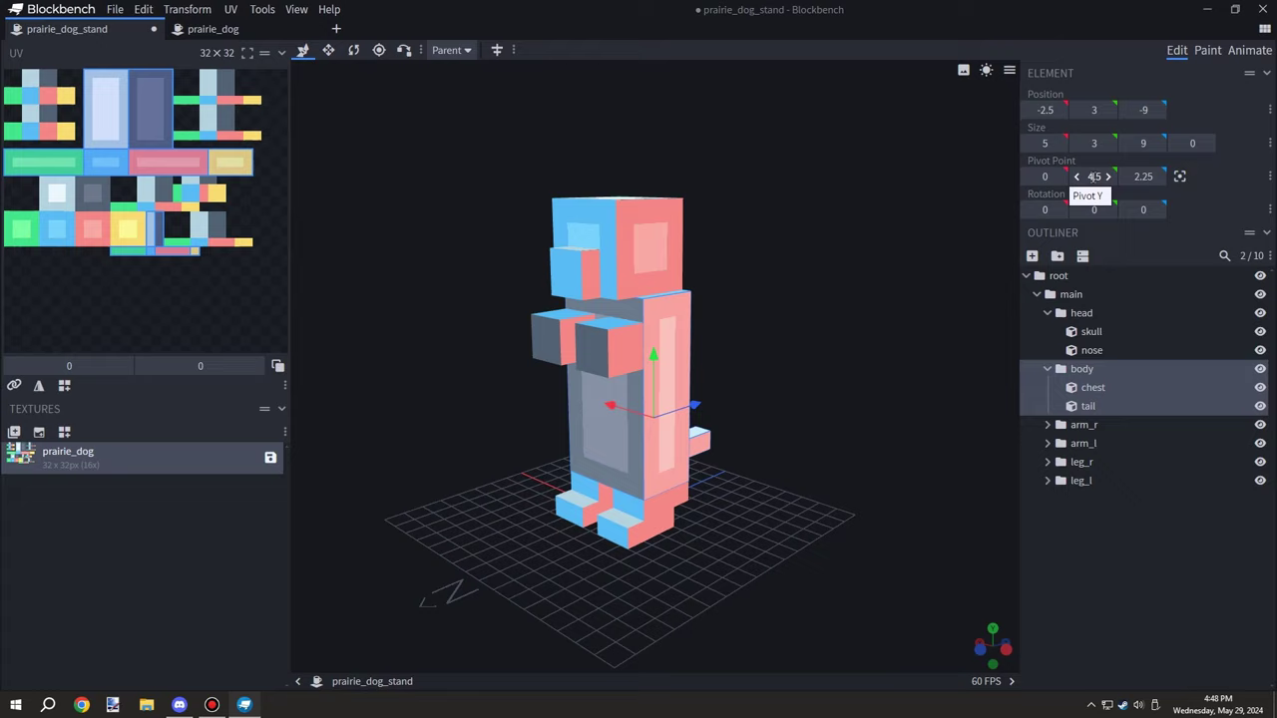
pyautogui.moveTo(798, 435); pyautogui.dragTo(716, 445)
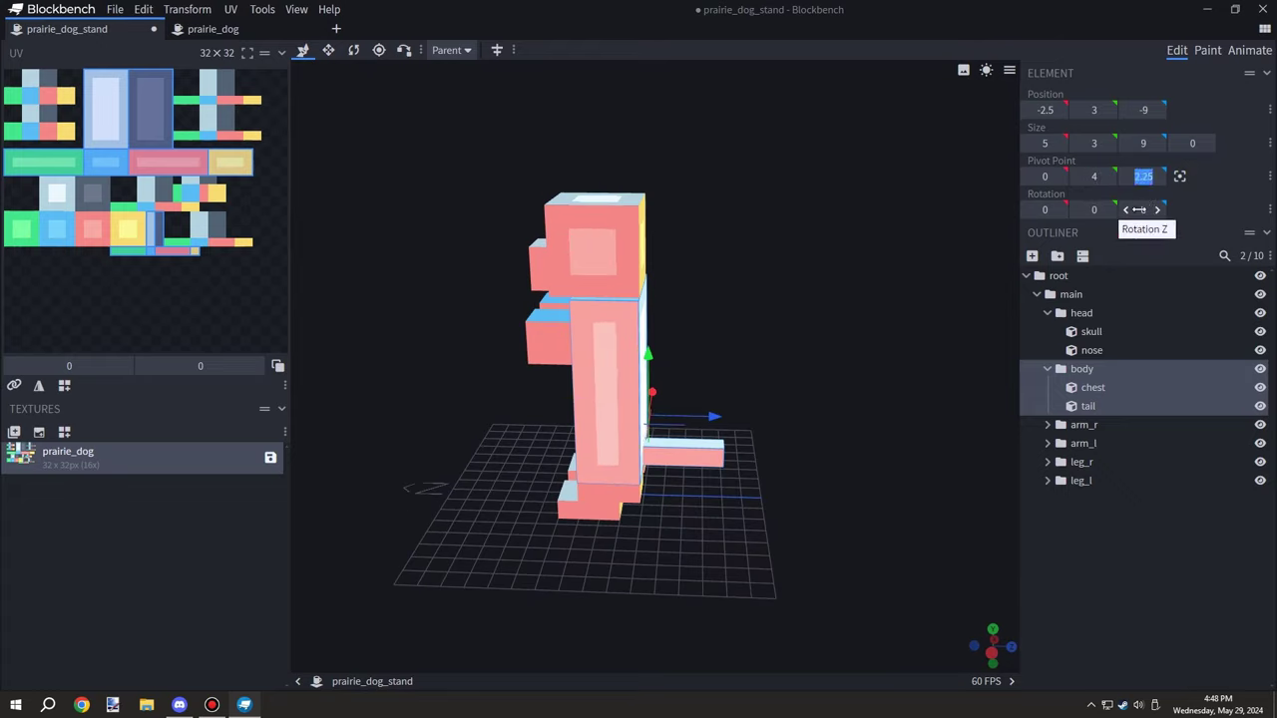
pyautogui.moveTo(728, 545); pyautogui.dragTo(589, 538)
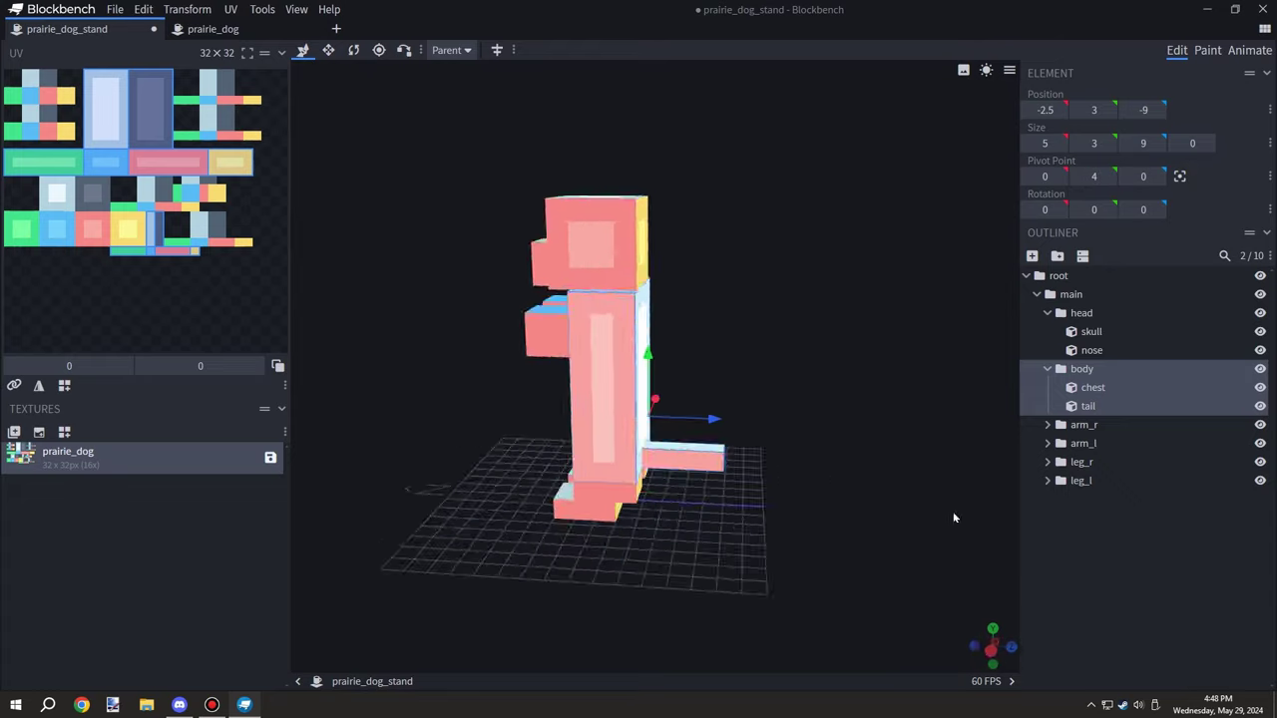
# Lower the body group's pivot point along the Y axis
pyautogui.moveTo(954, 518); pyautogui.dragTo(688, 478)
pyautogui.click(1077, 177)
pyautogui.click(1077, 177)
# Set the l_arm cube's pivot point to -1.5 on the X axis
pyautogui.click(559, 345)
pyautogui.moveTo(803, 387); pyautogui.dragTo(904, 380)
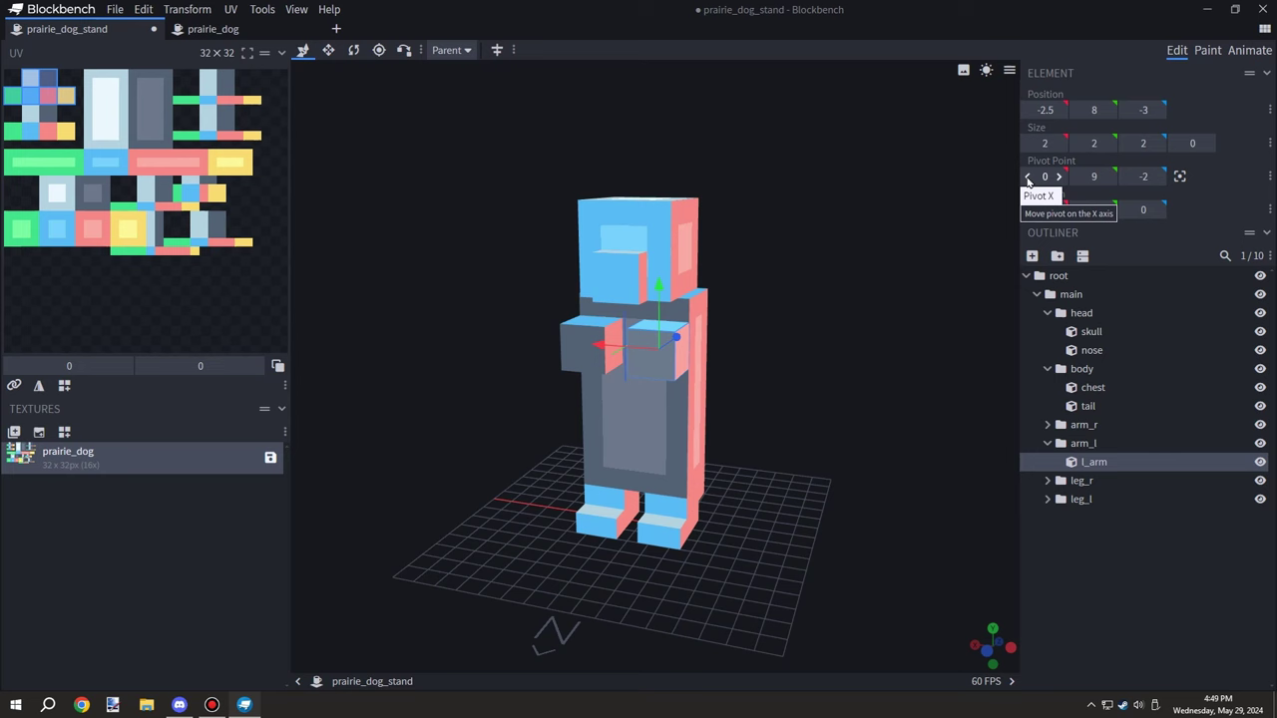
pyautogui.click(1066, 176)
pyautogui.write('-1.5')
pyautogui.moveTo(1009, 299); pyautogui.dragTo(963, 313)
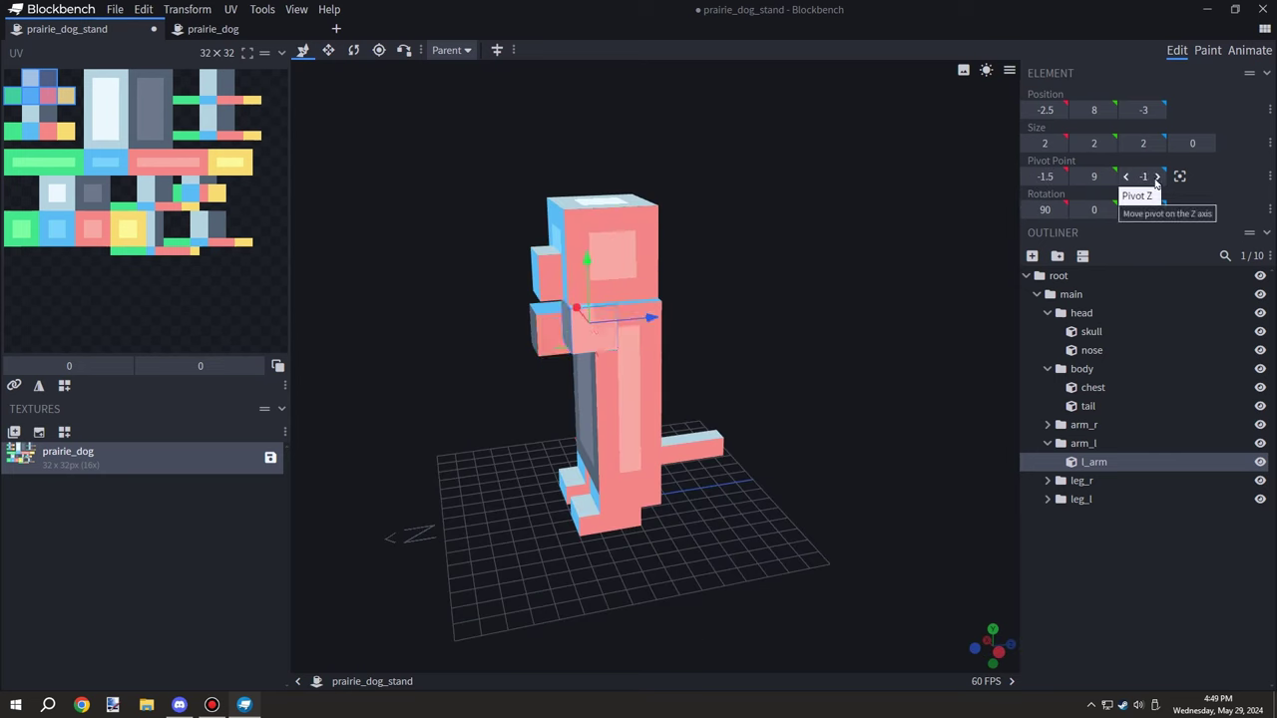
# Check the arm_l group's pivot point and rotation against those of its l_arm cube
pyautogui.click(1083, 445)
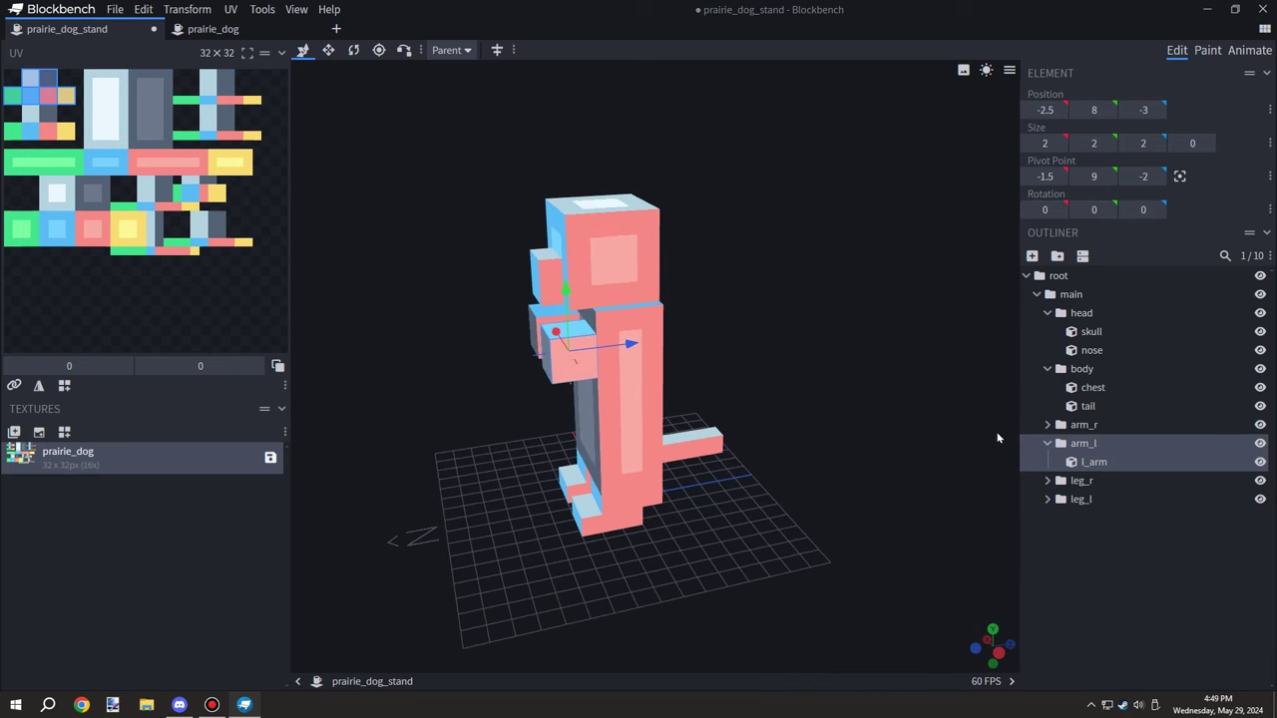
pyautogui.click(1087, 462)
pyautogui.click(1084, 444)
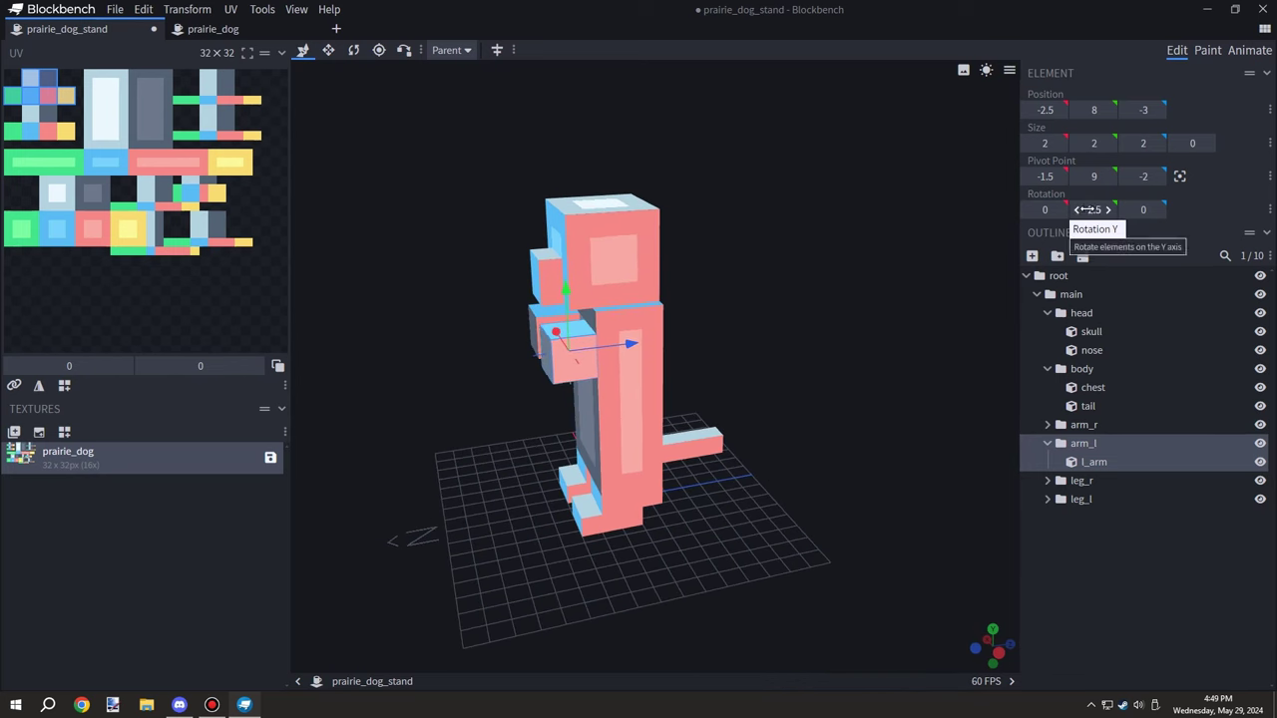
pyautogui.click(1107, 179)
pyautogui.click(1106, 180)
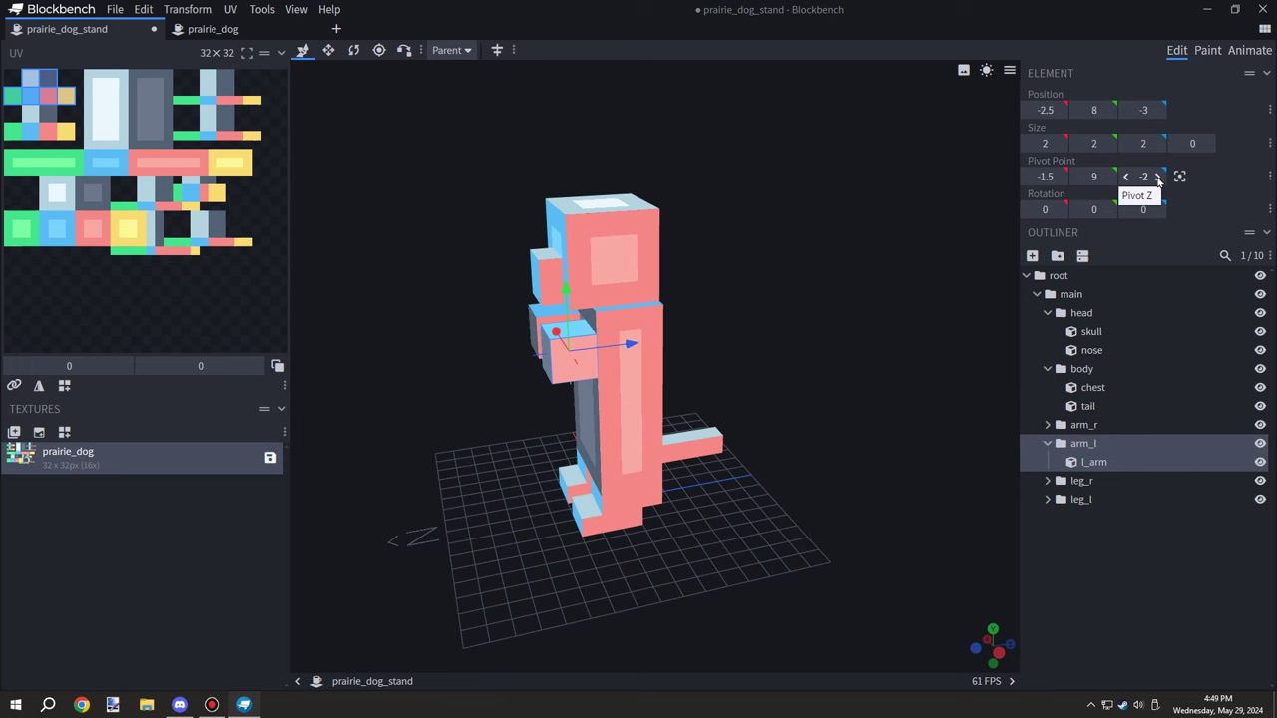
pyautogui.moveTo(858, 369); pyautogui.dragTo(1087, 374)
# Check the pivot point and rotation of the arm_r group and its r_arm cube
pyautogui.click(1047, 425)
pyautogui.click(1083, 427)
pyautogui.moveTo(928, 394); pyautogui.dragTo(987, 379)
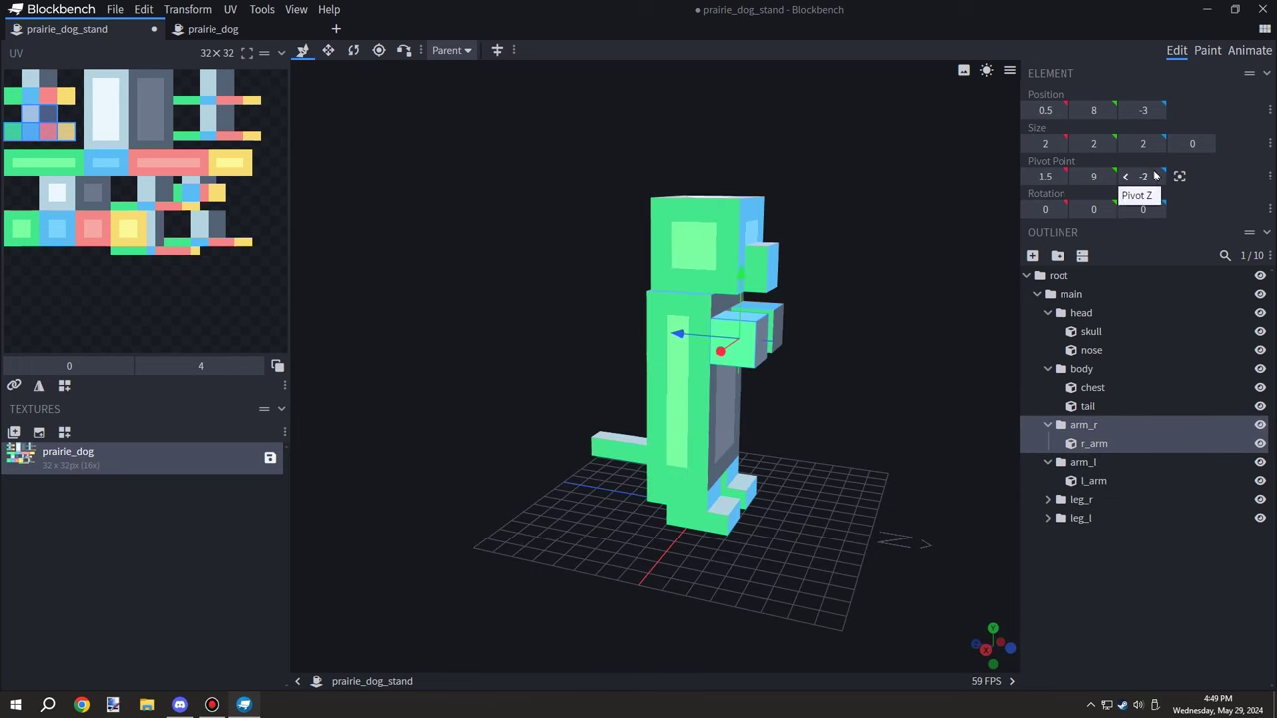
pyautogui.moveTo(858, 369); pyautogui.dragTo(743, 379)
pyautogui.click(1086, 444)
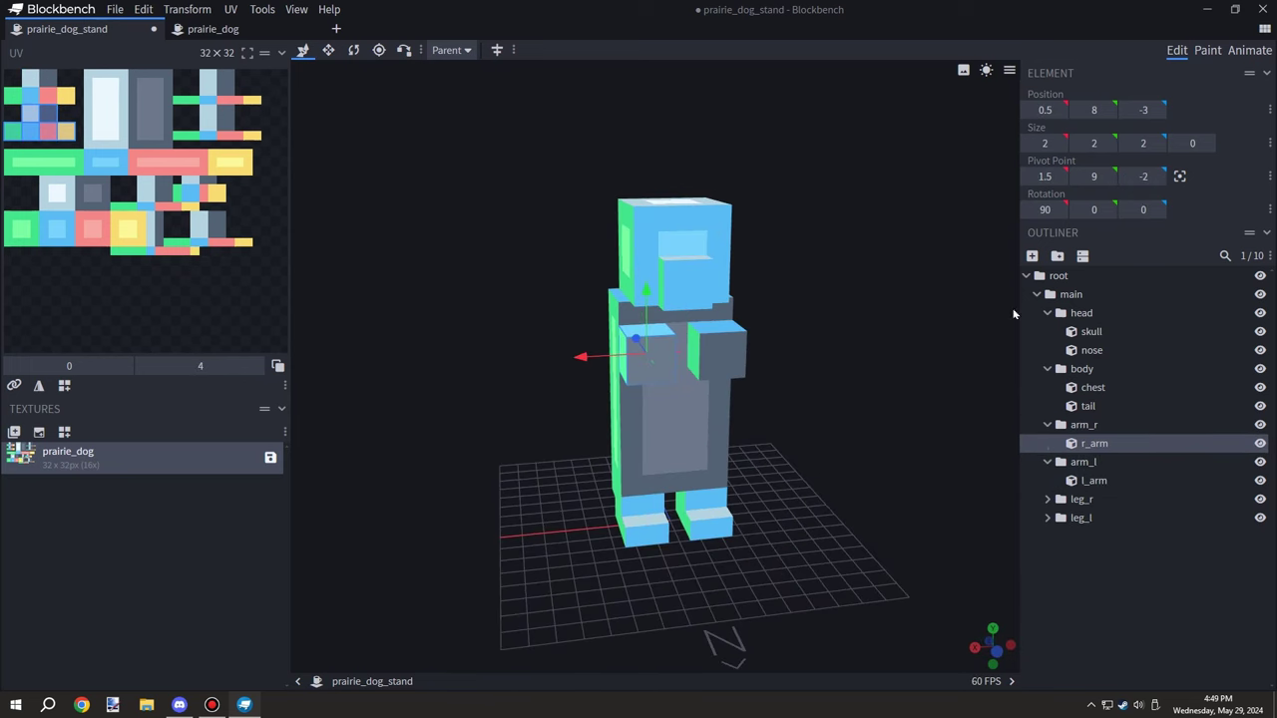
pyautogui.moveTo(890, 439); pyautogui.dragTo(935, 441)
# Inspect the leg and foot cubes and their pivot points from the front and side
pyautogui.click(770, 346)
pyautogui.click(746, 513)
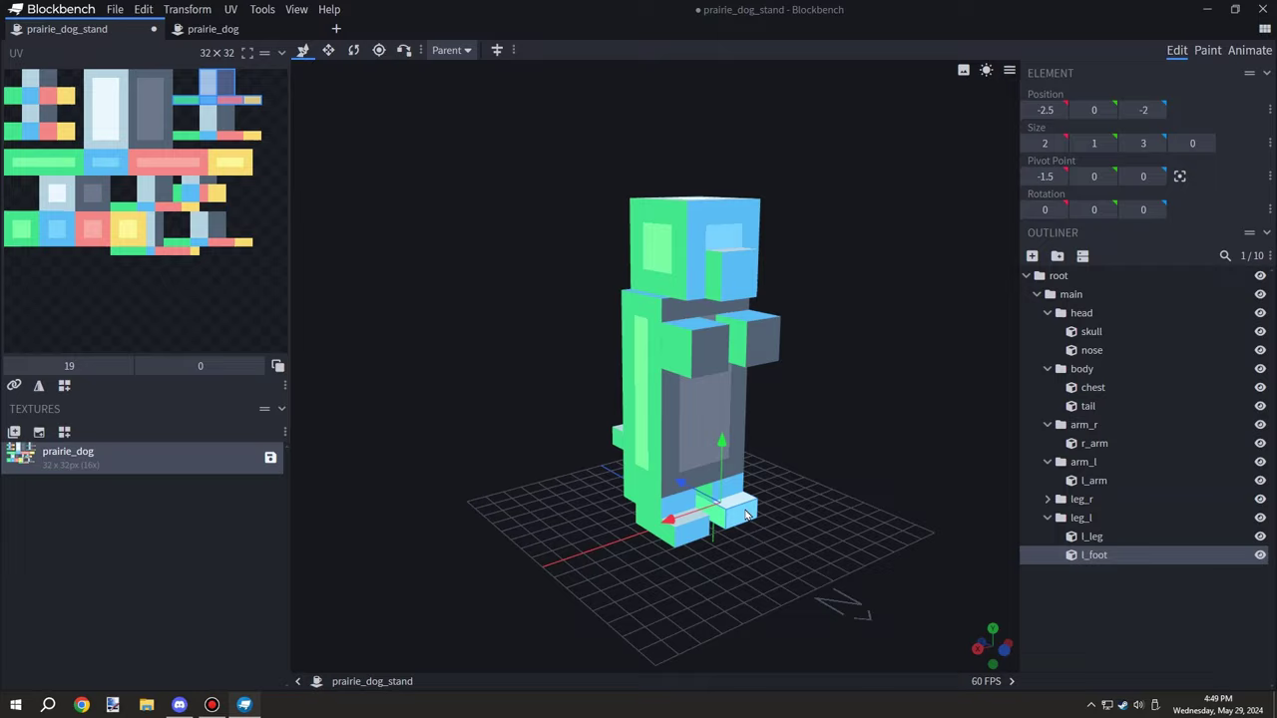
pyautogui.moveTo(788, 543); pyautogui.dragTo(878, 518)
pyautogui.click(720, 501)
pyautogui.click(703, 483)
pyautogui.click(861, 610)
pyautogui.moveTo(928, 589); pyautogui.dragTo(628, 449)
pyautogui.scroll(-4, 862, 610)
pyautogui.scroll(2, 682, 559)
pyautogui.scroll(-2, 638, 533)
pyautogui.click(629, 449)
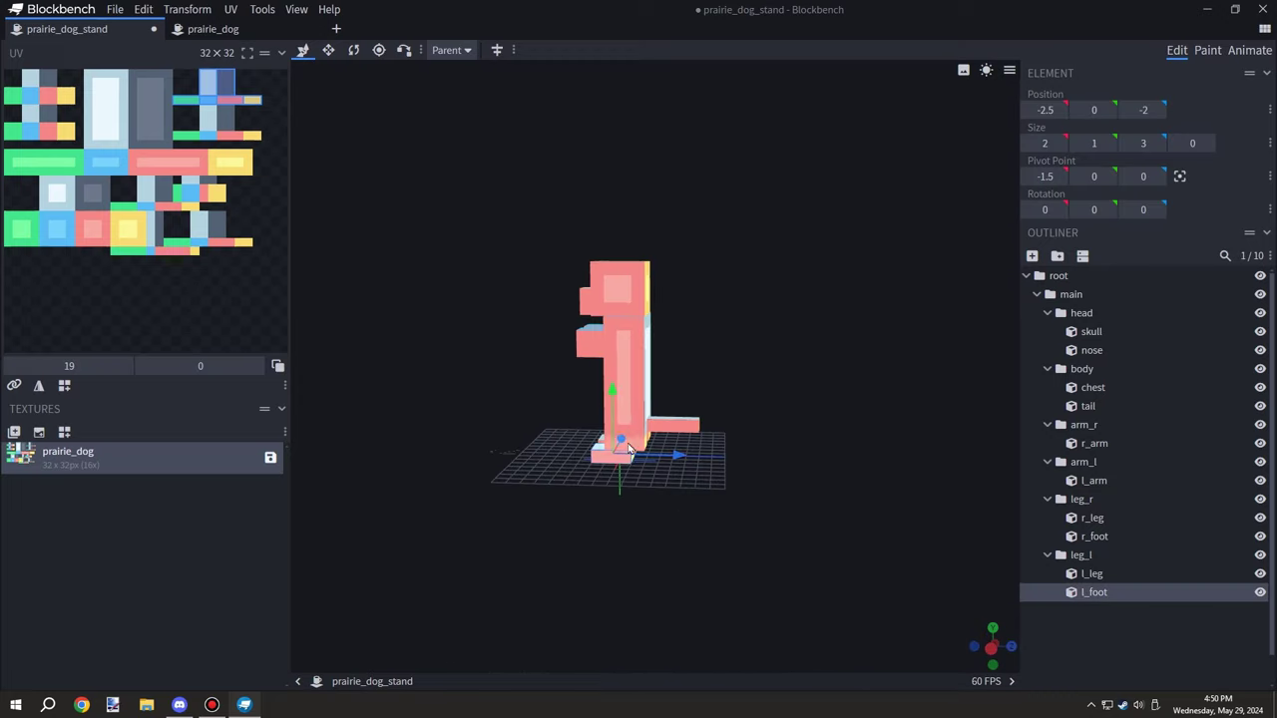
pyautogui.scroll(5, 628, 449)
# Set the leg_l group's pivot point to 2 on the Y axis
pyautogui.click(1091, 575)
pyautogui.click(1077, 556)
pyautogui.moveTo(719, 514); pyautogui.dragTo(850, 476)
pyautogui.moveTo(965, 320); pyautogui.dragTo(978, 277)
pyautogui.click(1080, 180)
pyautogui.click(1080, 181)
pyautogui.moveTo(952, 324); pyautogui.dragTo(808, 423)
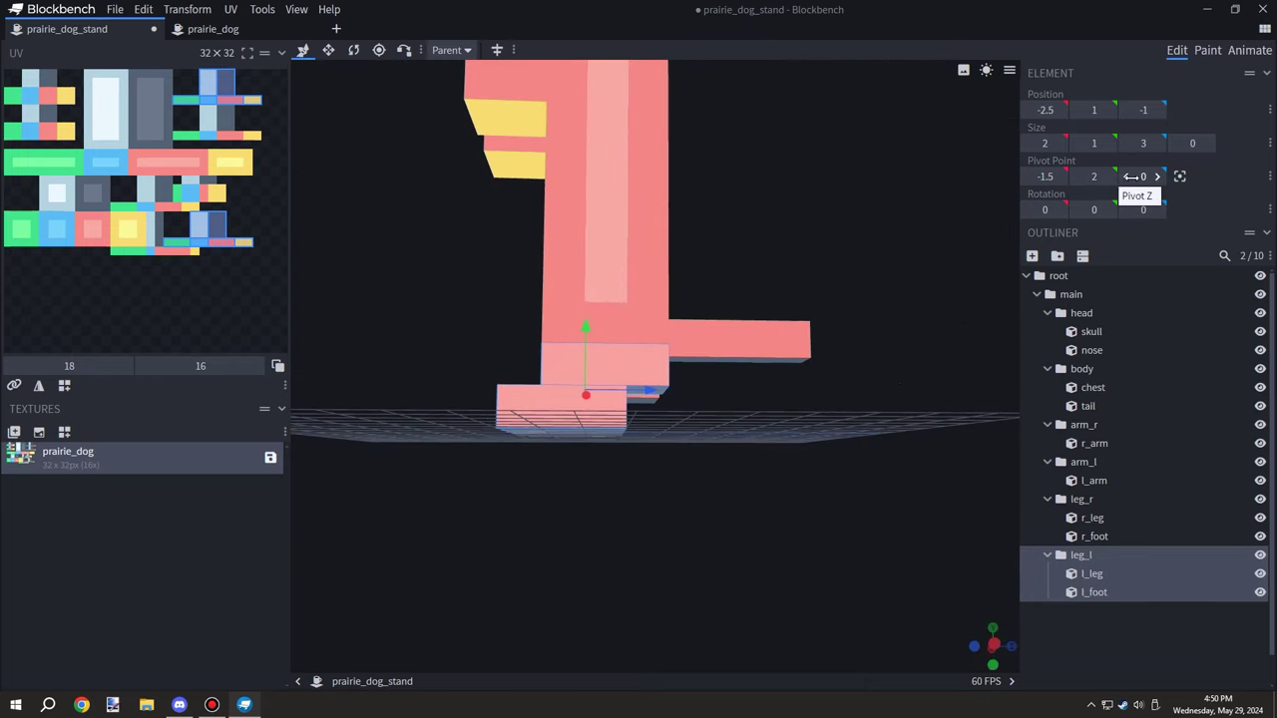
# Try moving the leg_l group's pivot point along the Z axis, including -2, and return it to 0
pyautogui.moveTo(1018, 265); pyautogui.dragTo(856, 413)
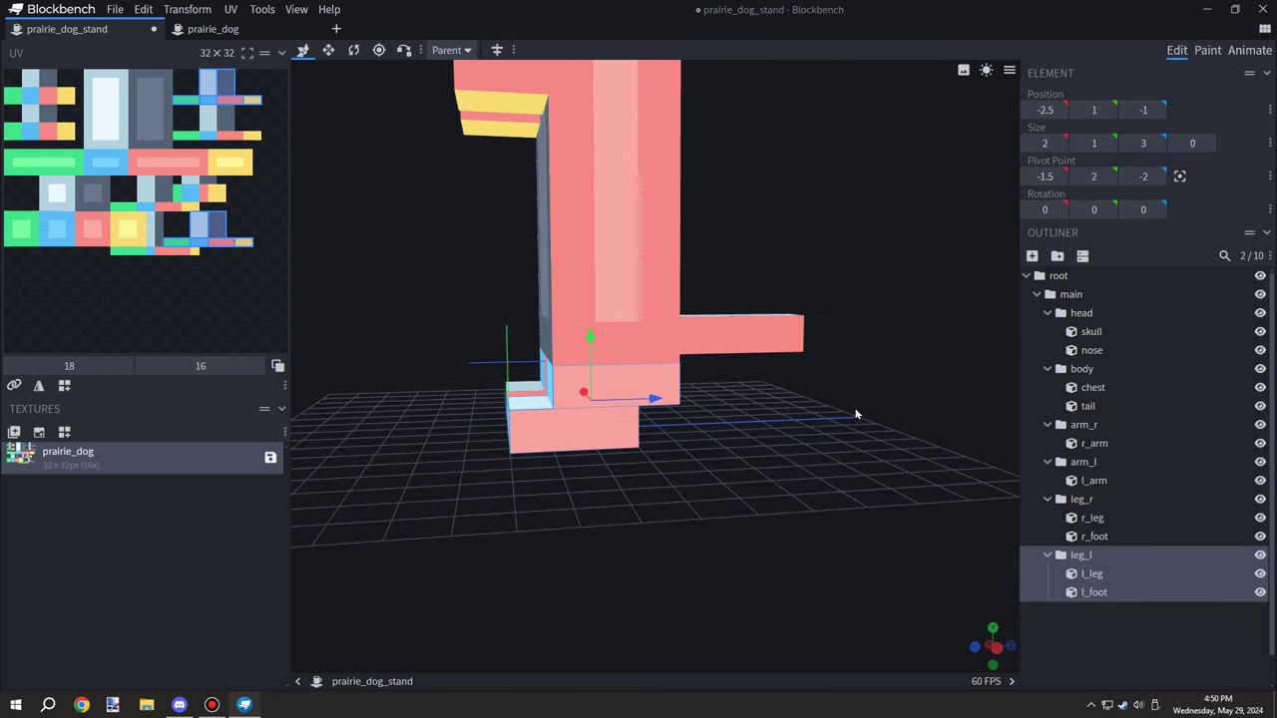
pyautogui.click(1159, 177)
pyautogui.click(1158, 177)
pyautogui.moveTo(1002, 289); pyautogui.dragTo(851, 392)
pyautogui.click(1127, 174)
pyautogui.moveTo(987, 330); pyautogui.dragTo(875, 419)
# Set the leg_r group's pivot point to 2 on the Y axis to match leg_l
pyautogui.click(1084, 500)
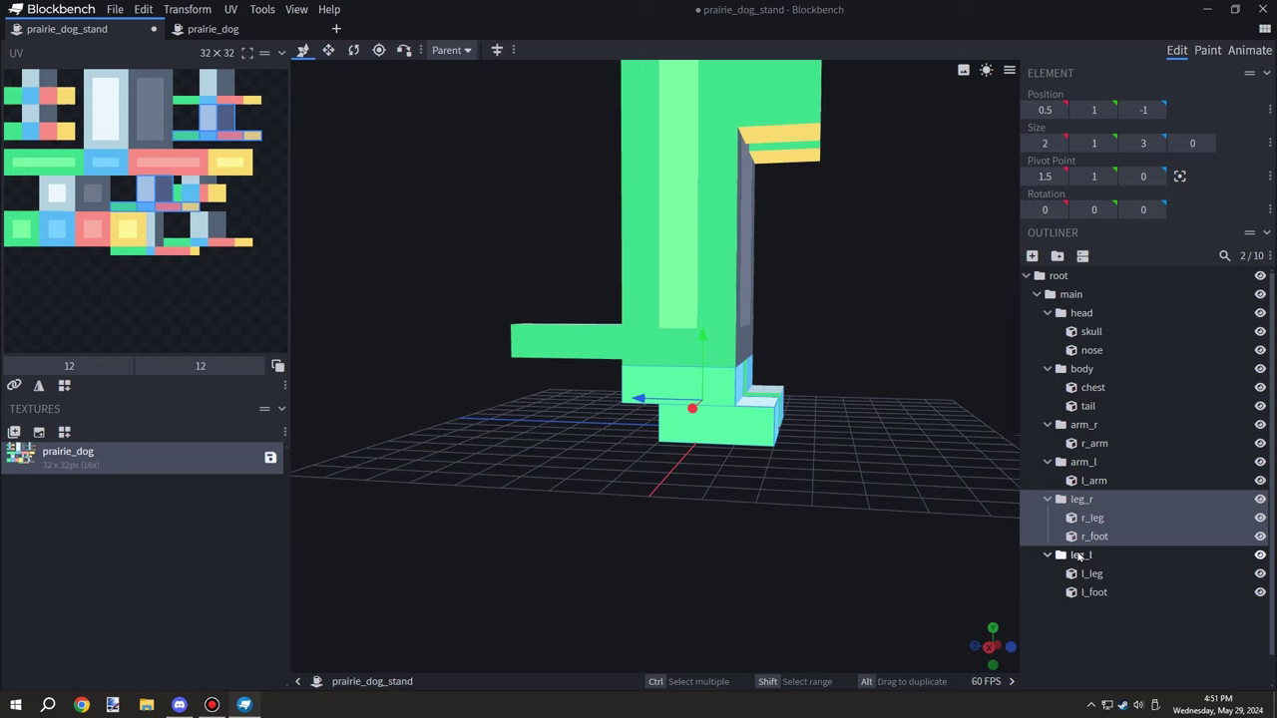
pyautogui.click(1078, 556)
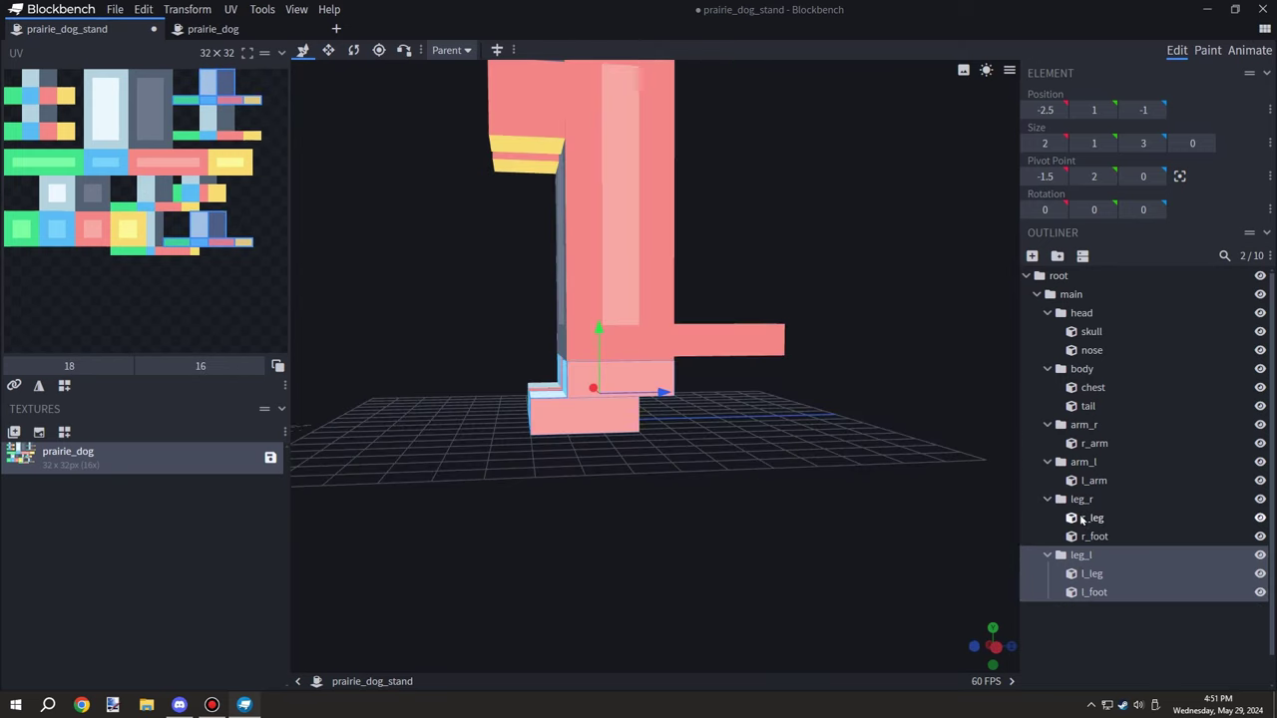
pyautogui.click(1082, 500)
pyautogui.moveTo(1002, 481); pyautogui.dragTo(894, 500)
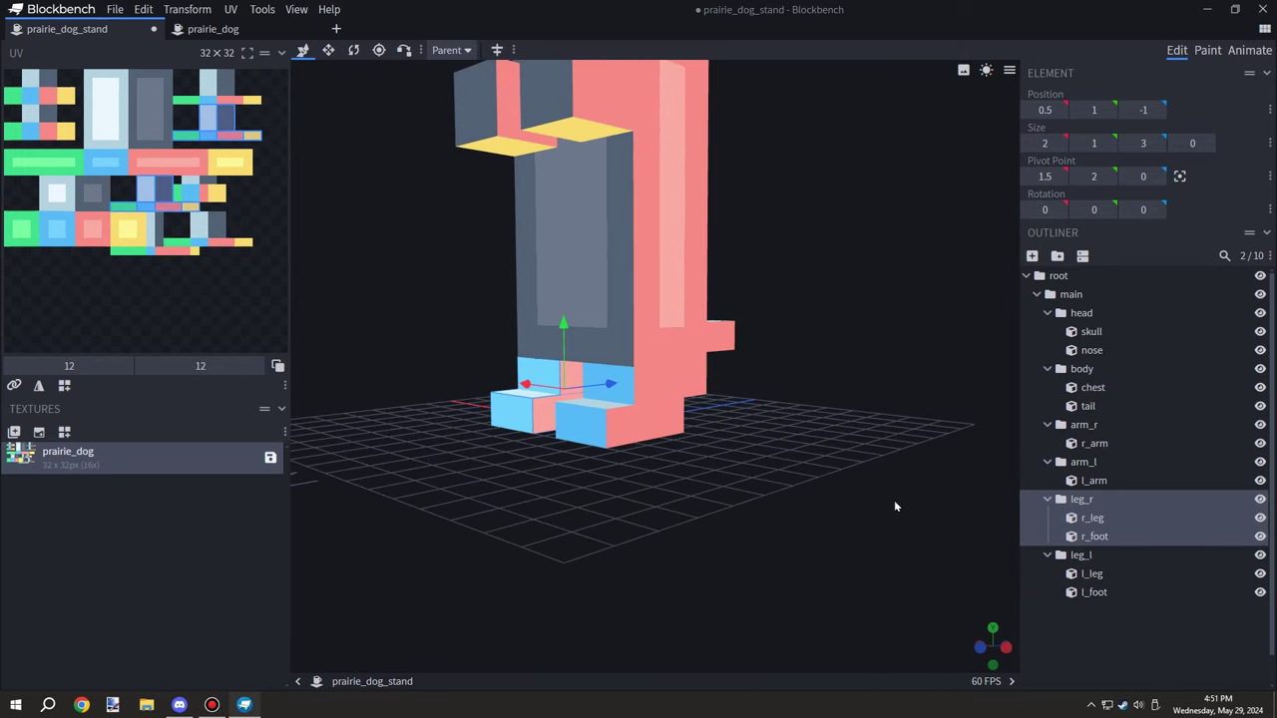
# Test-rotate the leg_r group to 30 degrees on the X axis and reset the rotation to 0
pyautogui.moveTo(1054, 210); pyautogui.dragTo(1061, 210)
pyautogui.moveTo(720, 395); pyautogui.dragTo(516, 372)
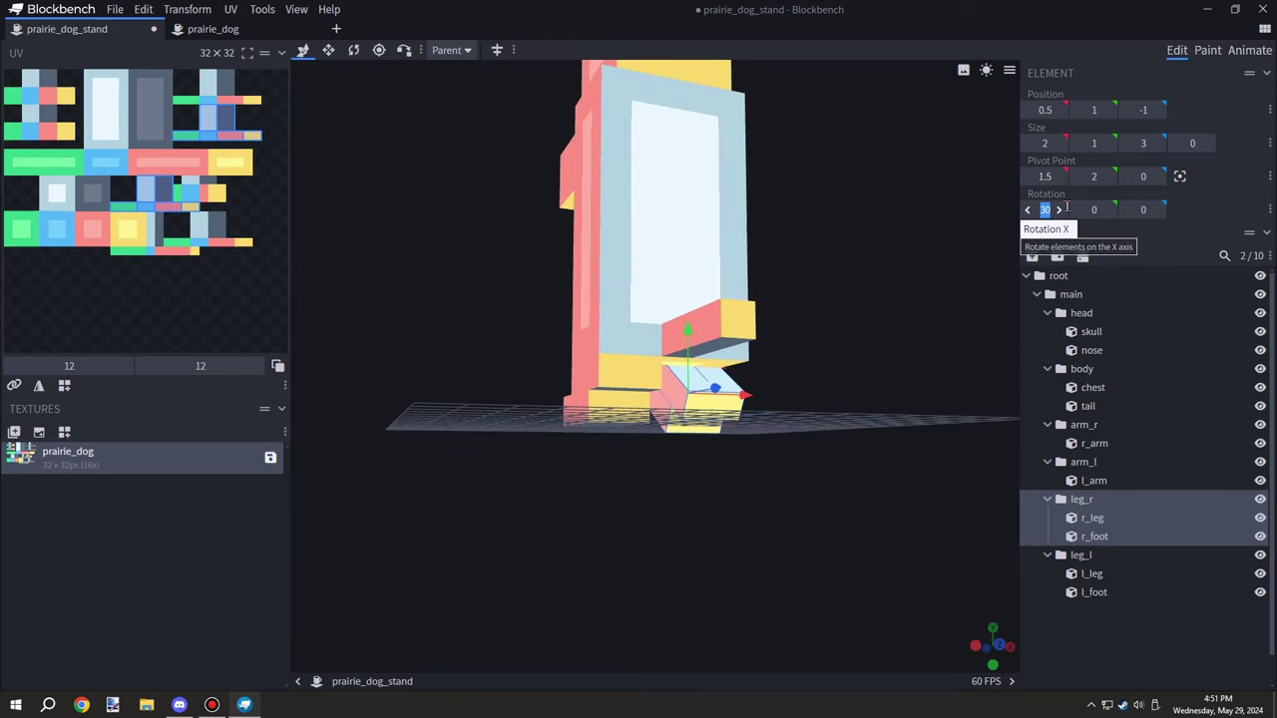
pyautogui.write('0')
pyautogui.press('Tab')
pyautogui.moveTo(890, 369)
pyautogui.mouseDown()
pyautogui.moveTo(844, 396)
pyautogui.moveTo(874, 378)
pyautogui.mouseUp()
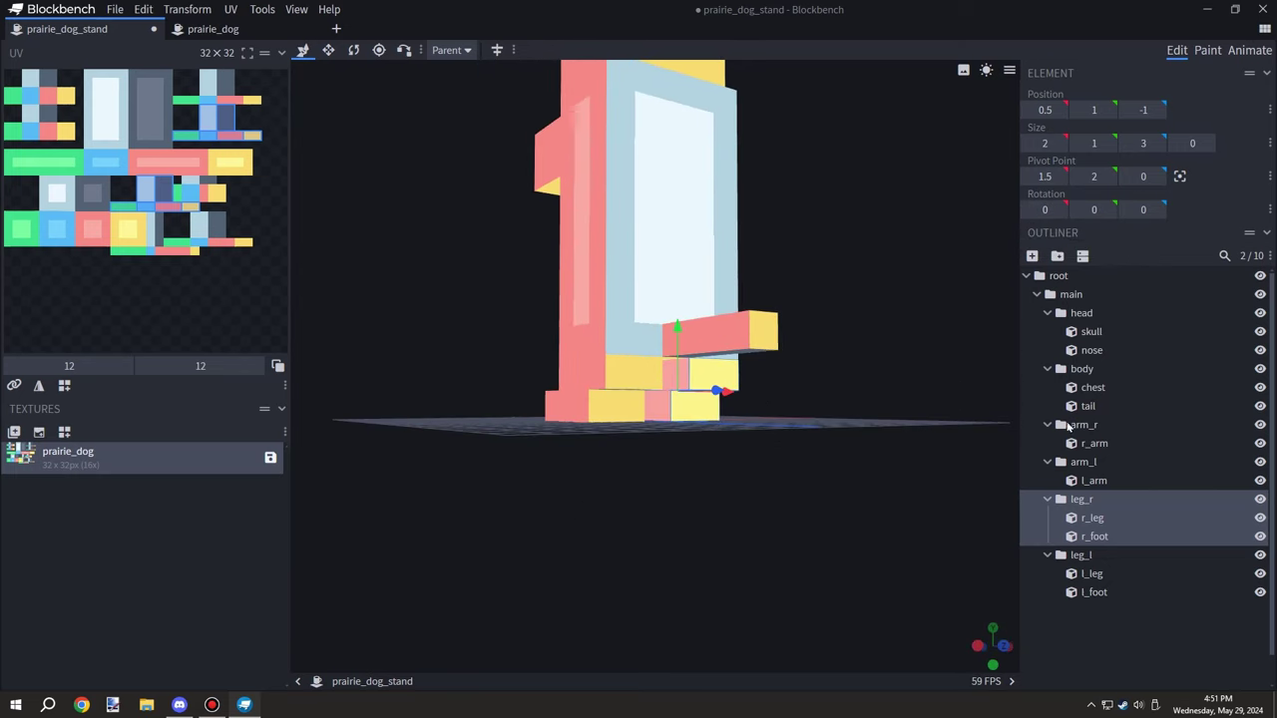
# Try the leg_r group's pivot point at 1 on the Z axis and test its X rotation in both directions
pyautogui.click(1125, 176)
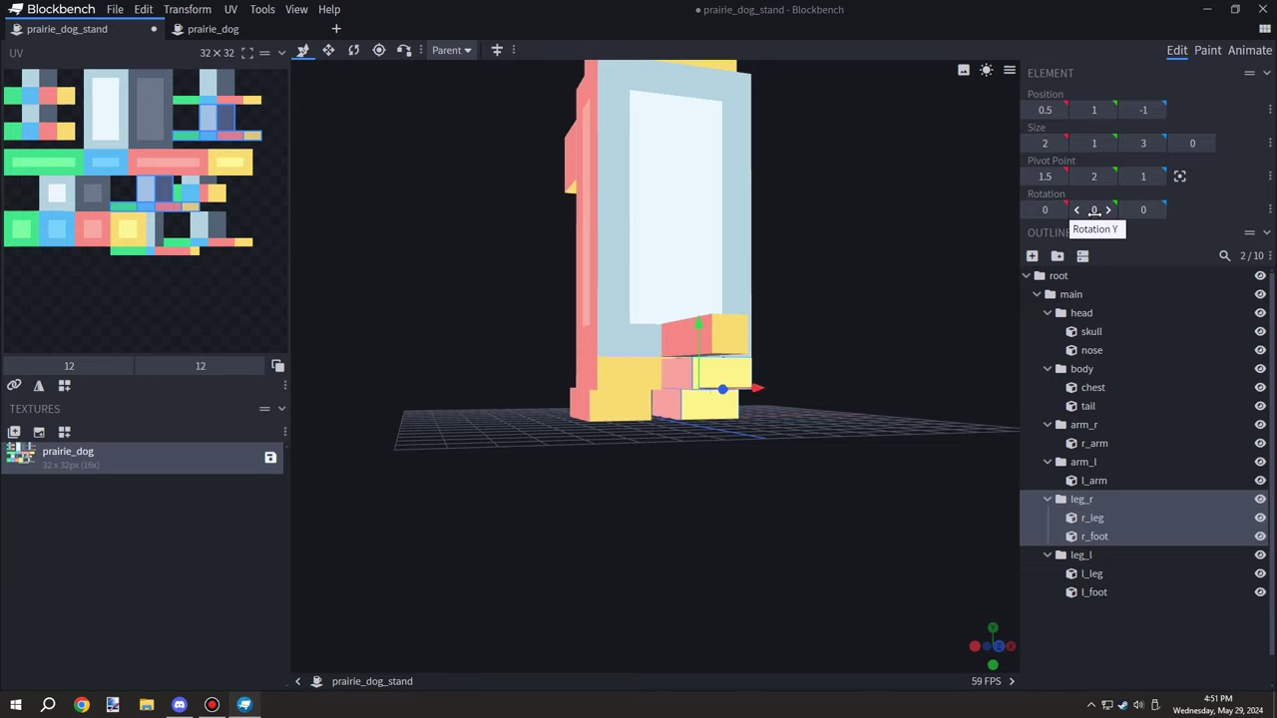
pyautogui.click(704, 407)
pyautogui.moveTo(688, 485); pyautogui.dragTo(846, 519)
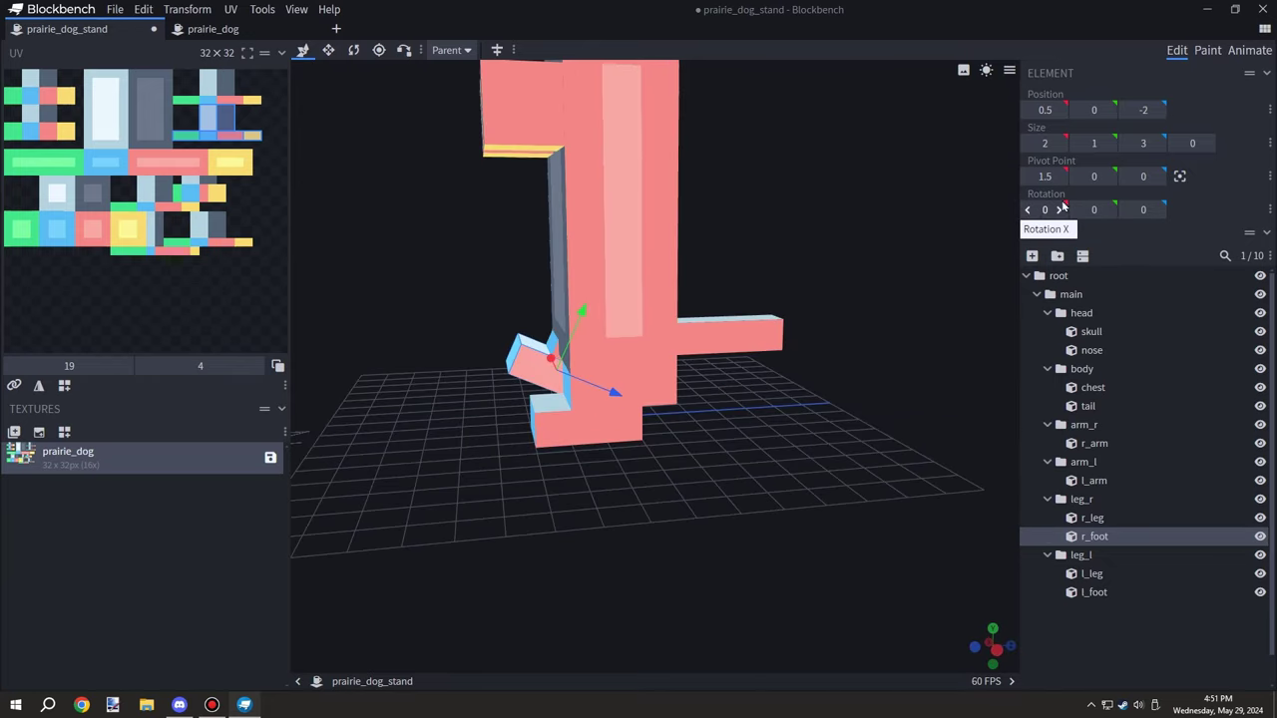
pyautogui.click(1081, 500)
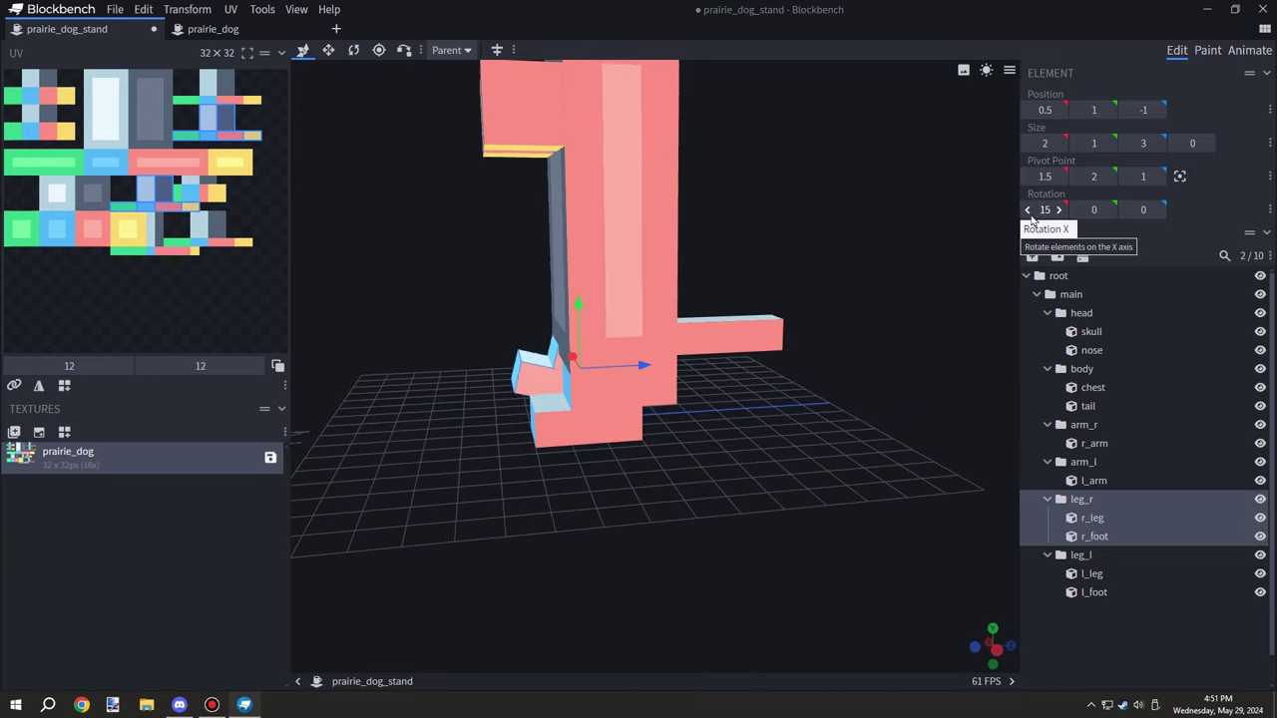
pyautogui.click(1029, 215)
pyautogui.click(1029, 214)
pyautogui.click(1028, 214)
pyautogui.moveTo(927, 289); pyautogui.dragTo(873, 270)
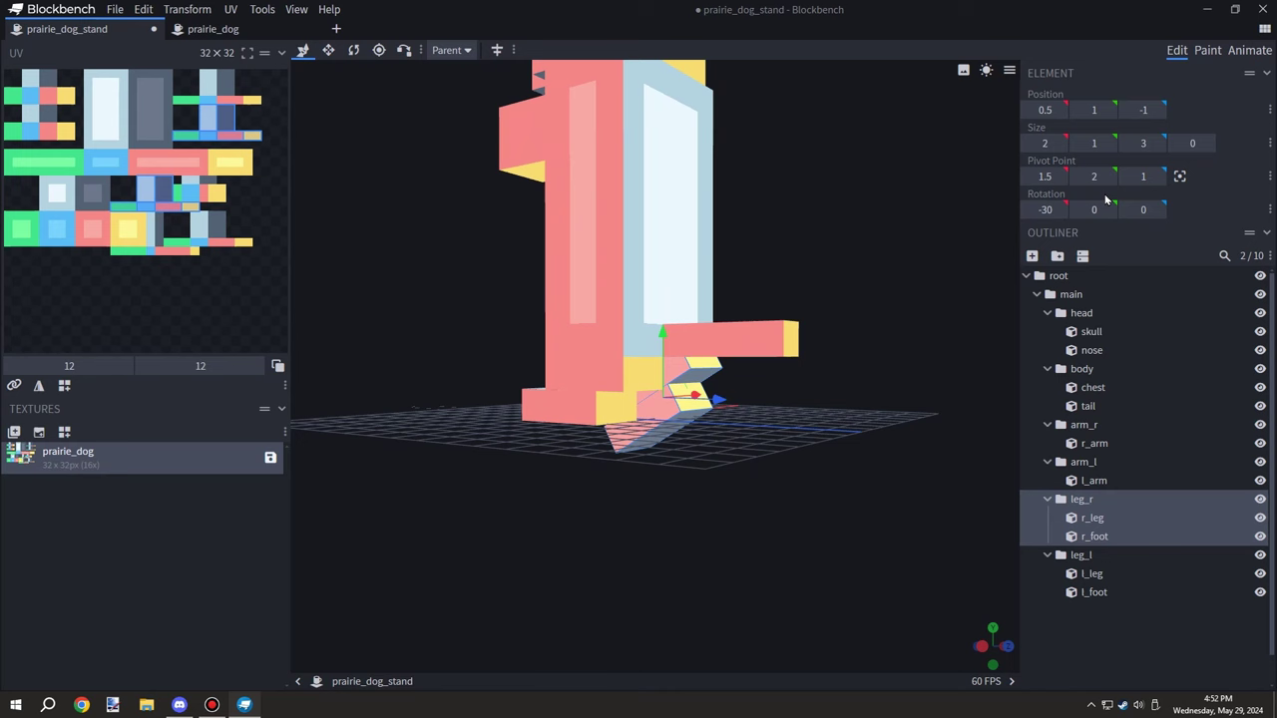
pyautogui.click(1060, 215)
pyautogui.moveTo(674, 475); pyautogui.dragTo(755, 487)
# Try a Z pivot of 1 on the leg_l group with a test rotation about X, then undo it
pyautogui.click(1082, 556)
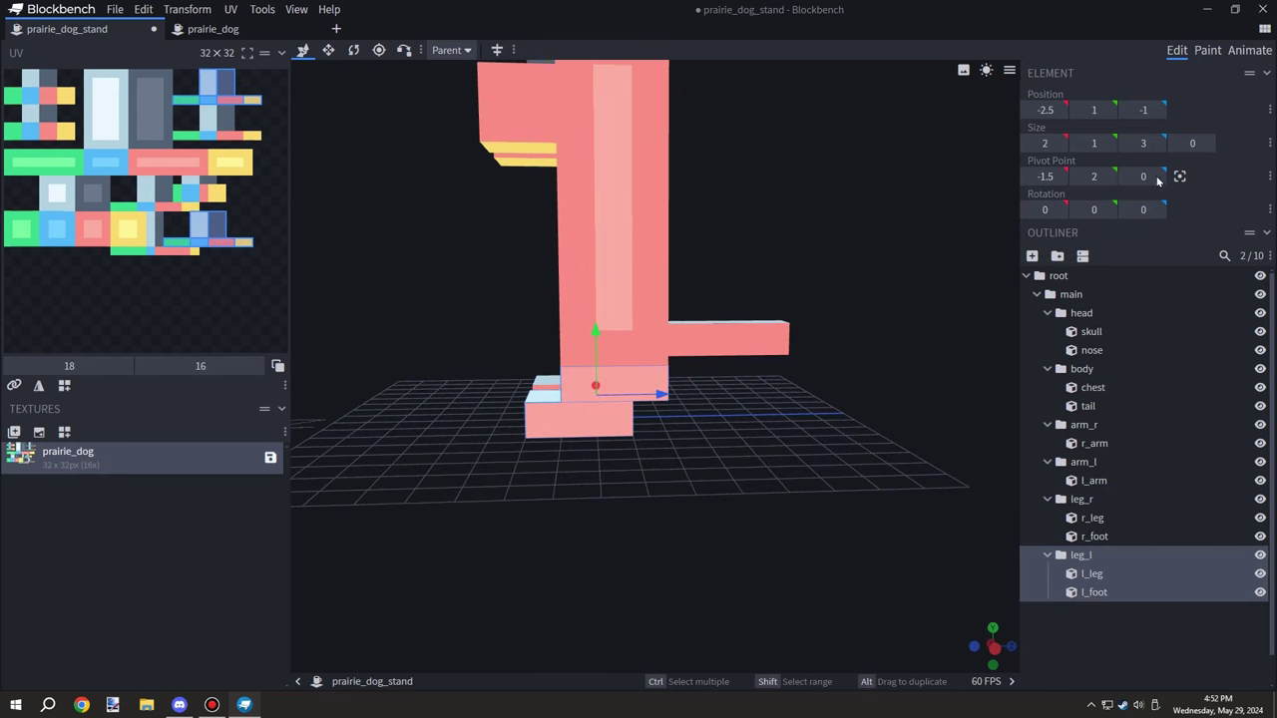
pyautogui.moveTo(870, 395); pyautogui.dragTo(912, 418)
pyautogui.click(1060, 211)
pyautogui.click(1059, 210)
pyautogui.click(1059, 209)
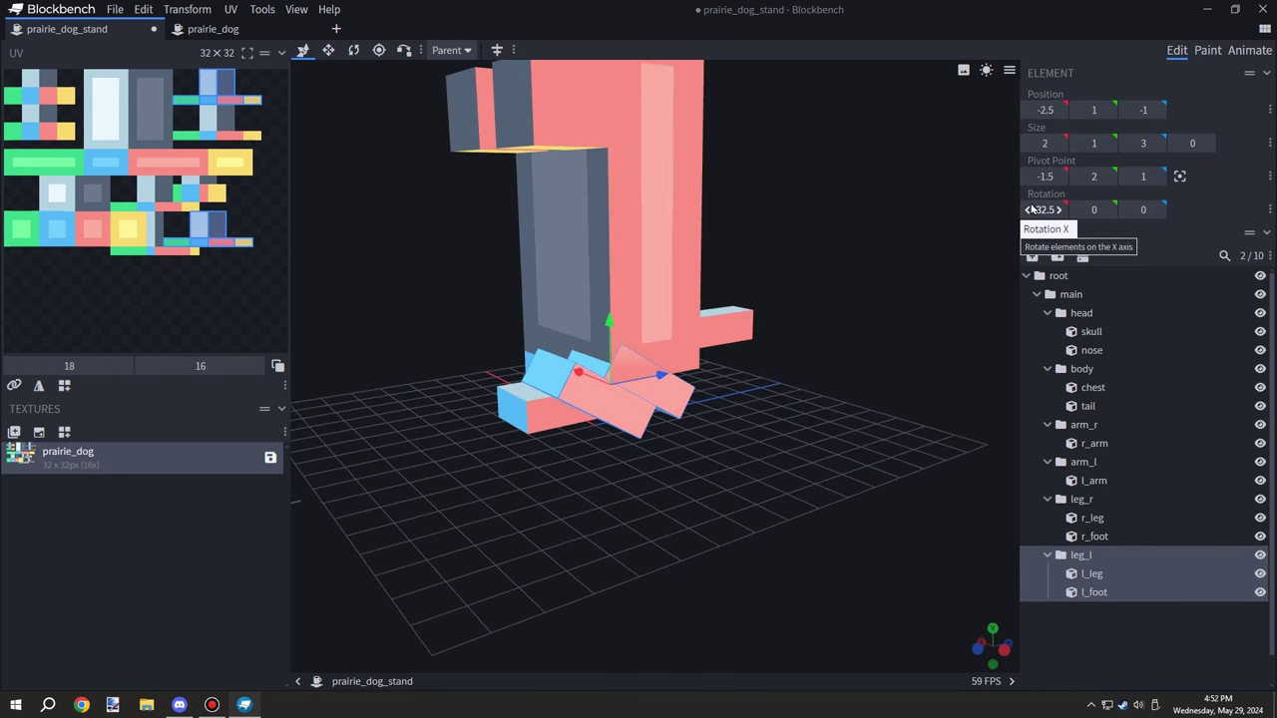
pyautogui.click(1030, 209)
pyautogui.moveTo(846, 413)
pyautogui.mouseDown()
pyautogui.moveTo(791, 378)
pyautogui.moveTo(867, 404)
pyautogui.mouseUp()
pyautogui.hotkey('ctrl', 'z')
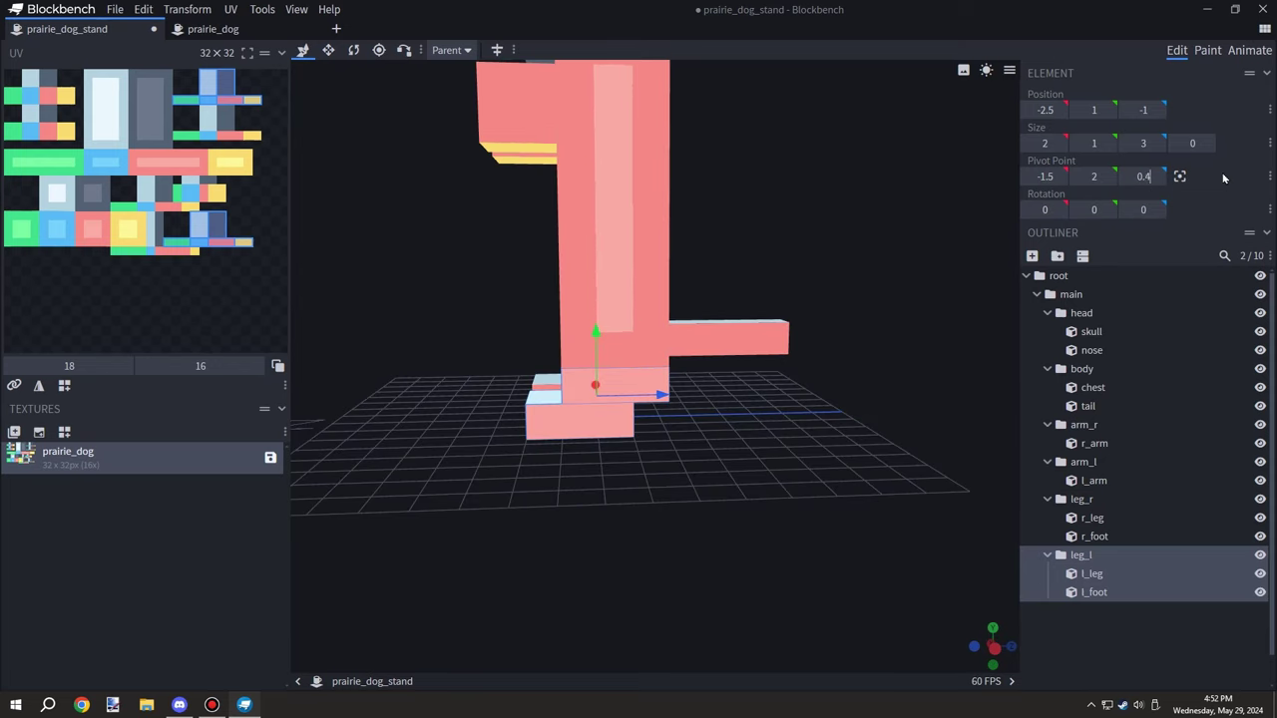
# Set the leg_l group's pivot point to 0.5 on the Z axis and test it with a small X rotation
pyautogui.click(1029, 209)
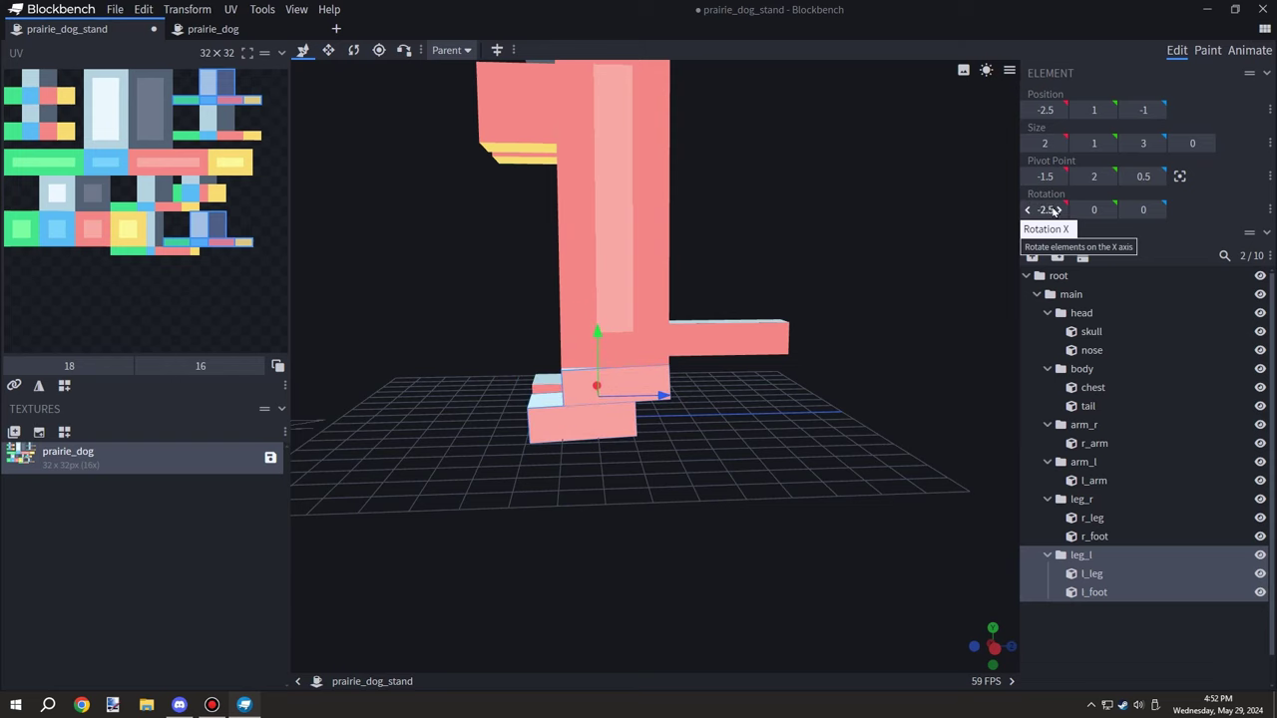
pyautogui.click(1056, 210)
pyautogui.moveTo(883, 404); pyautogui.dragTo(1157, 399)
# Set the leg_r group's pivot point to 0.5 on the Z axis
pyautogui.click(1091, 482)
pyautogui.click(1085, 499)
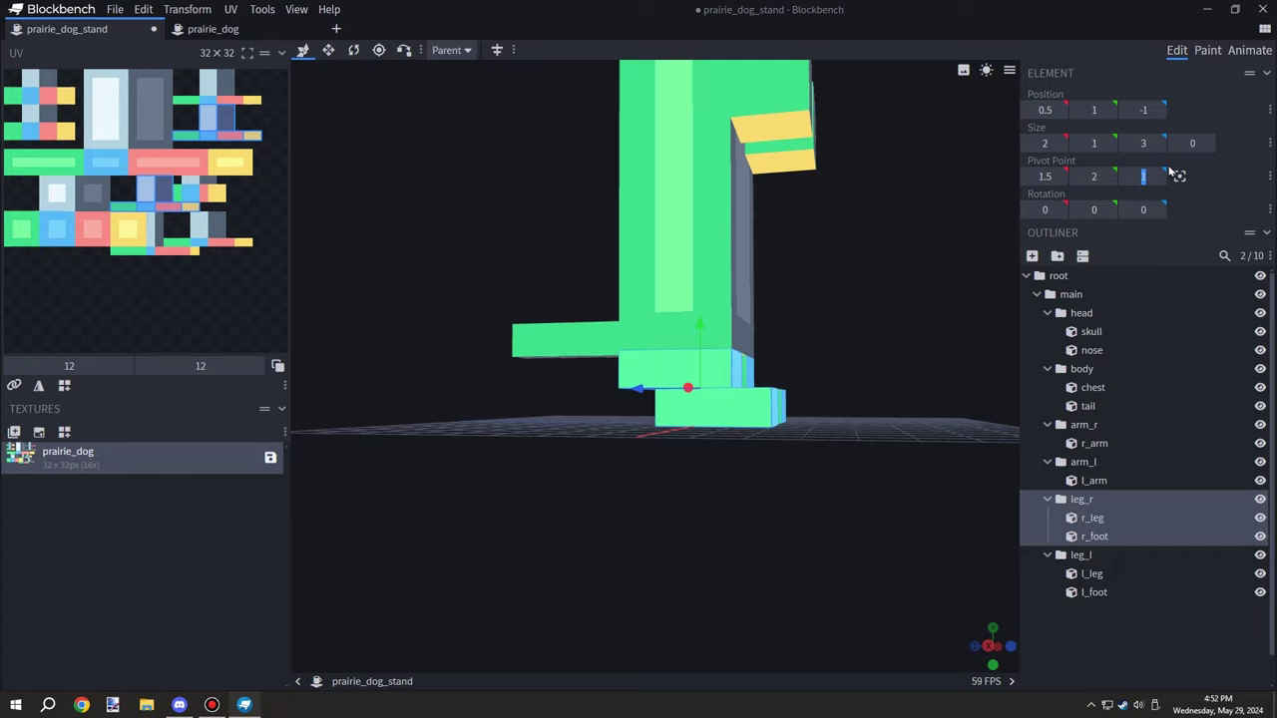
pyautogui.click(1028, 210)
pyautogui.click(1059, 211)
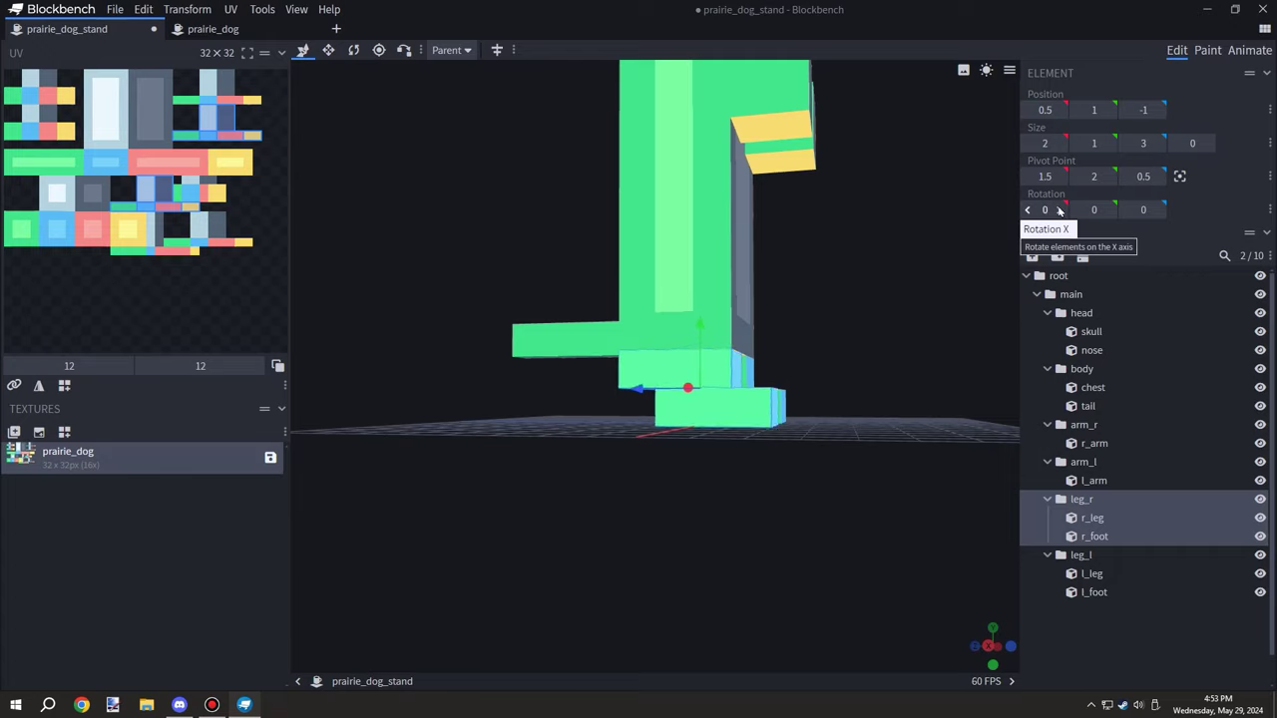
# Swing the leg_r group back and forth about the X axis and return its rotation to 0
pyautogui.tripleClick(1028, 210)
pyautogui.doubleClick(1027, 211)
pyautogui.tripleClick(1059, 210)
pyautogui.click(1060, 210)
pyautogui.click(1028, 210)
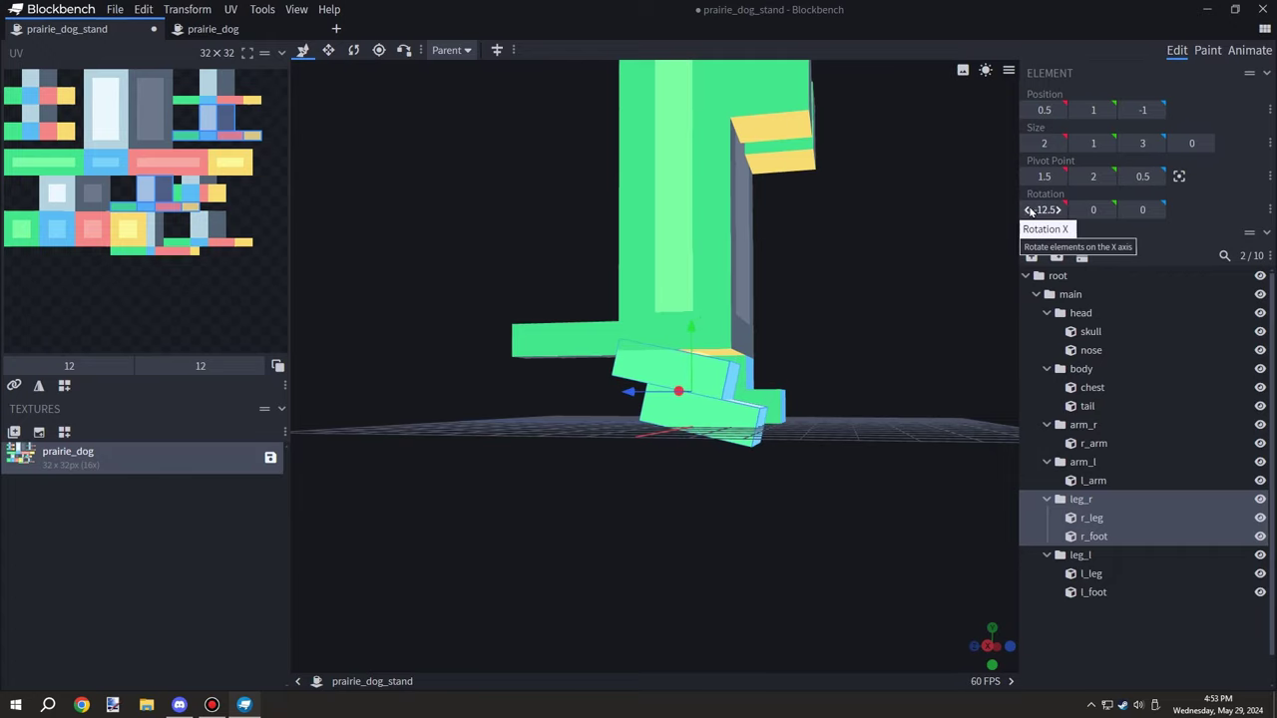
pyautogui.click(1058, 211)
# Set the head group's pivot point to 11 on the Y axis
pyautogui.moveTo(994, 294); pyautogui.dragTo(919, 335)
pyautogui.moveTo(719, 369); pyautogui.dragTo(1106, 371)
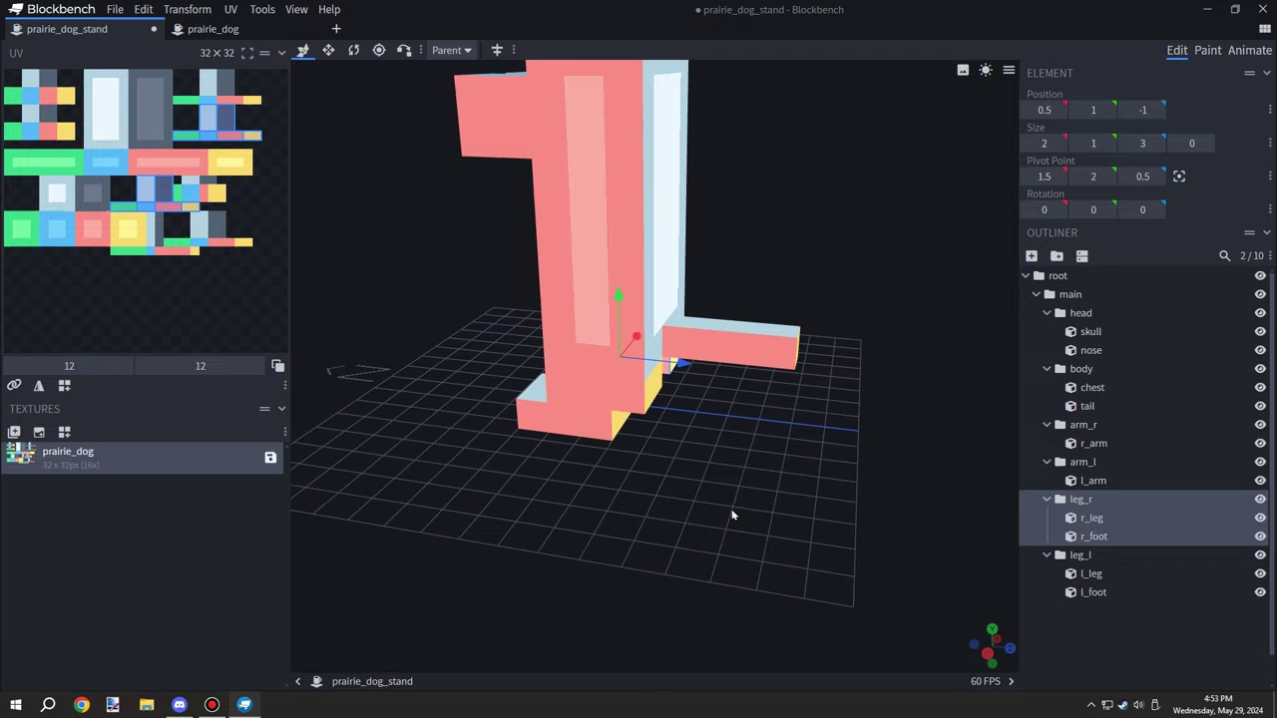
pyautogui.moveTo(732, 511); pyautogui.dragTo(822, 494)
pyautogui.scroll(-2, 661, 502)
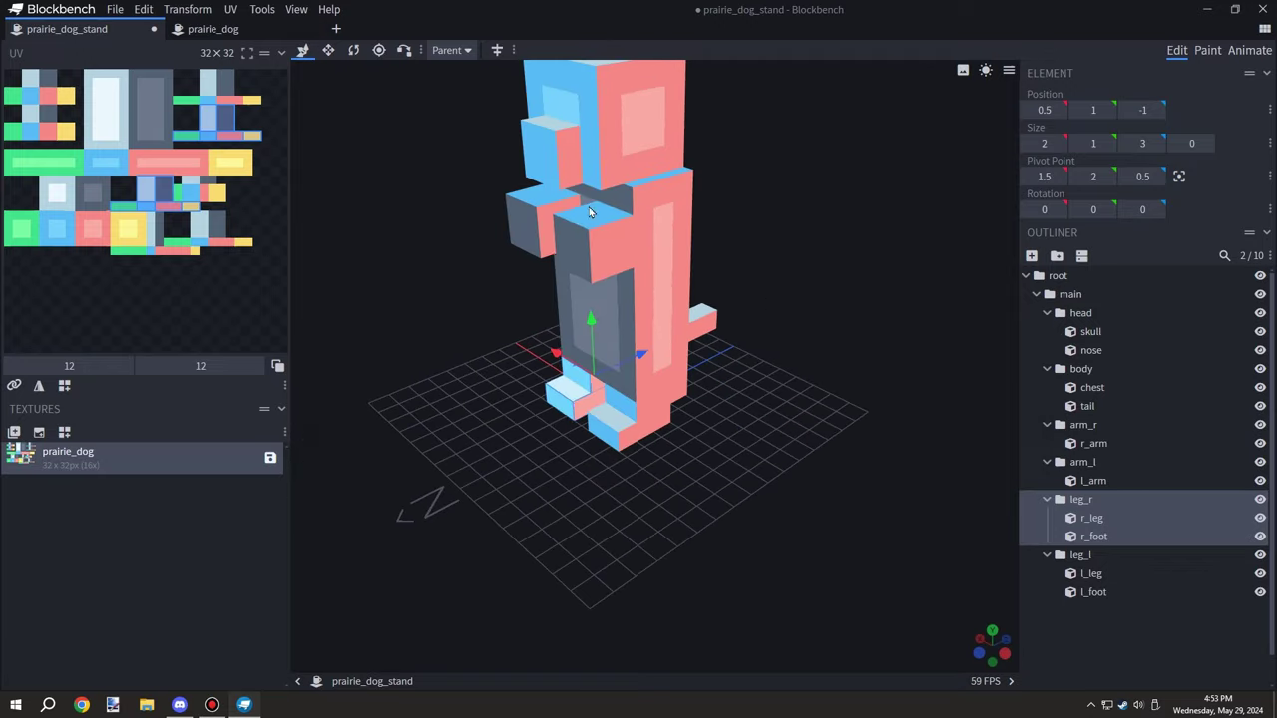
pyautogui.click(590, 209)
pyautogui.scroll(-3, 854, 316)
pyautogui.moveTo(778, 299); pyautogui.dragTo(628, 261)
pyautogui.click(643, 185)
pyautogui.click(1064, 313)
pyautogui.moveTo(823, 300); pyautogui.dragTo(868, 279)
pyautogui.click(1074, 178)
pyautogui.moveTo(1001, 190); pyautogui.dragTo(1083, 221)
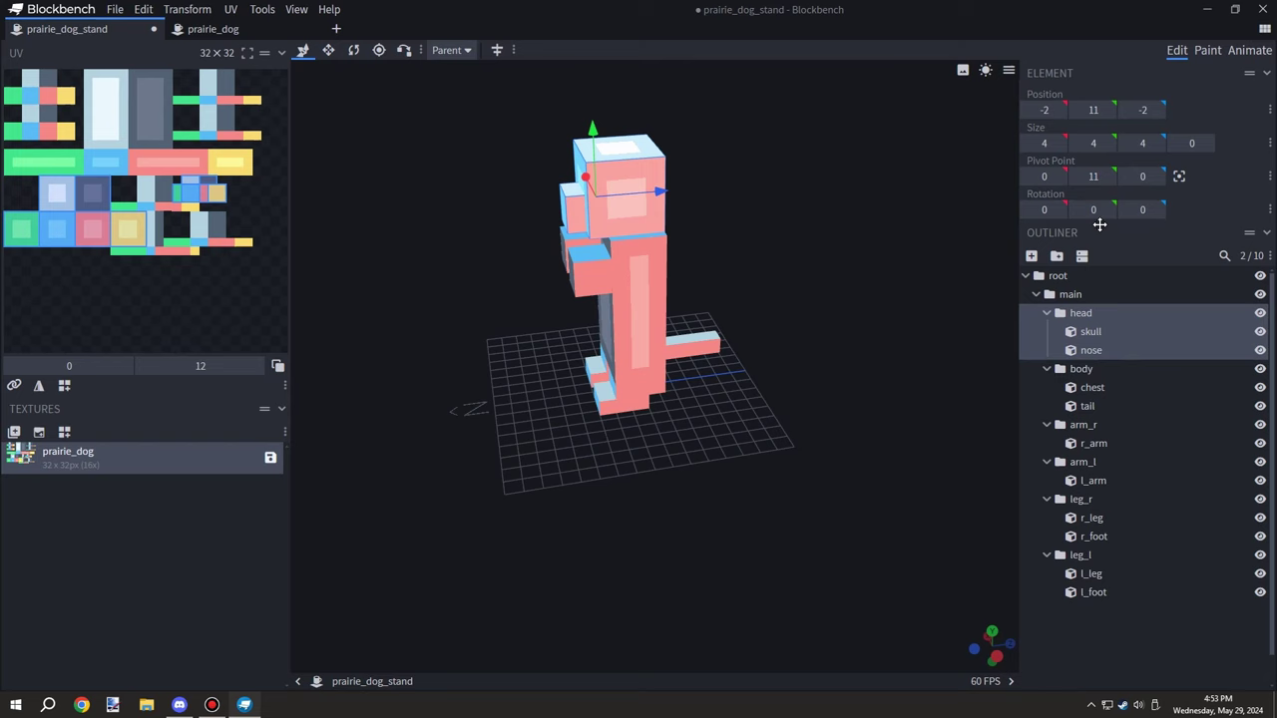
# Test-tilt the head group to -30 degrees on the X axis
pyautogui.tripleClick(1059, 210)
pyautogui.tripleClick(1060, 211)
pyautogui.click(1027, 212)
pyautogui.tripleClick(1026, 212)
pyautogui.tripleClick(1026, 211)
pyautogui.click(1027, 212)
pyautogui.click(1025, 210)
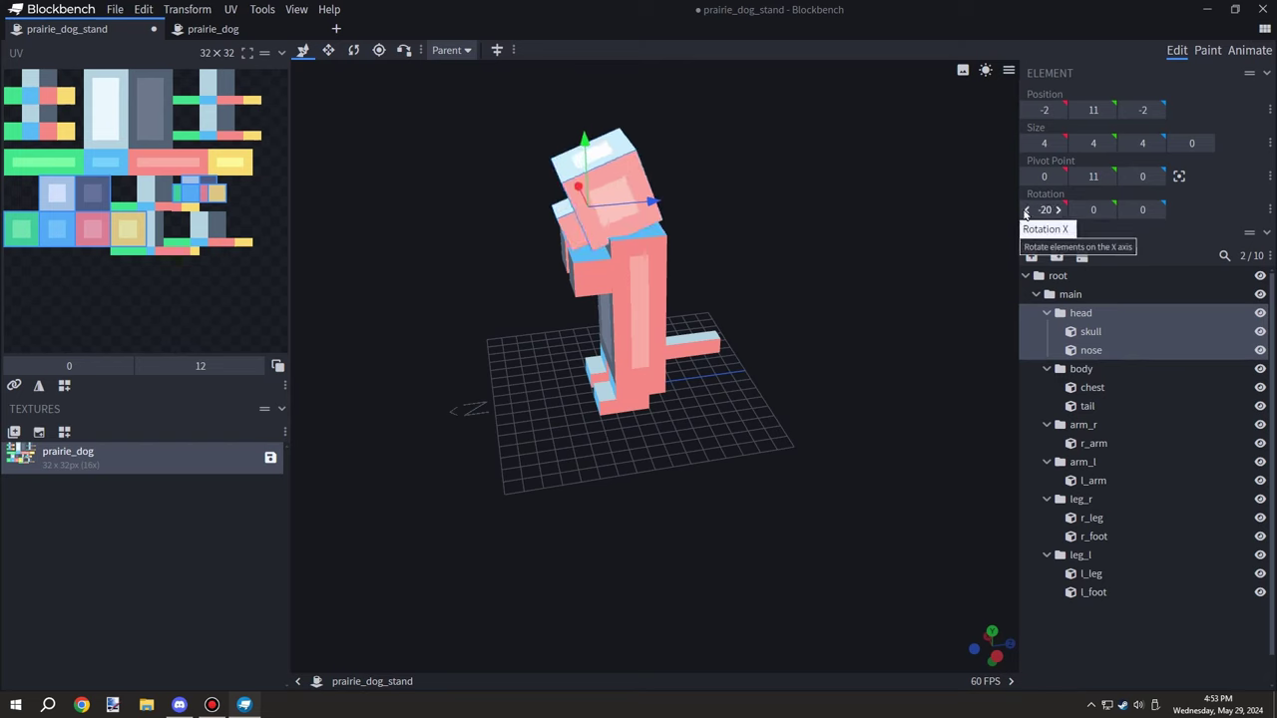
pyautogui.click(1025, 210)
pyautogui.moveTo(808, 271); pyautogui.dragTo(844, 256)
# Tilt the head group the opposite way to 17.5 degrees on the X axis as a test
pyautogui.tripleClick(1060, 213)
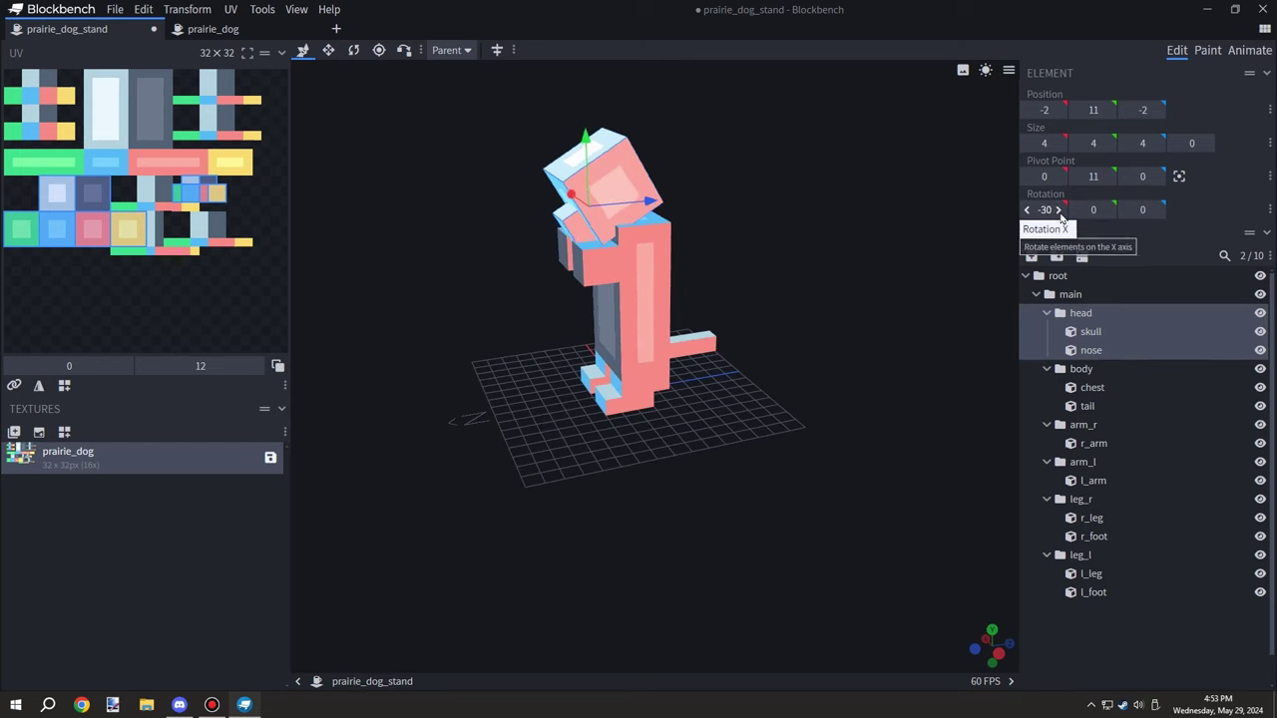
pyautogui.tripleClick(1061, 213)
pyautogui.tripleClick(1060, 214)
pyautogui.tripleClick(1060, 214)
pyautogui.tripleClick(1060, 213)
pyautogui.tripleClick(1062, 216)
pyautogui.tripleClick(1061, 216)
# Test-turn the head group to 37.5 degrees on the Y axis
pyautogui.tripleClick(1107, 213)
pyautogui.doubleClick(1107, 213)
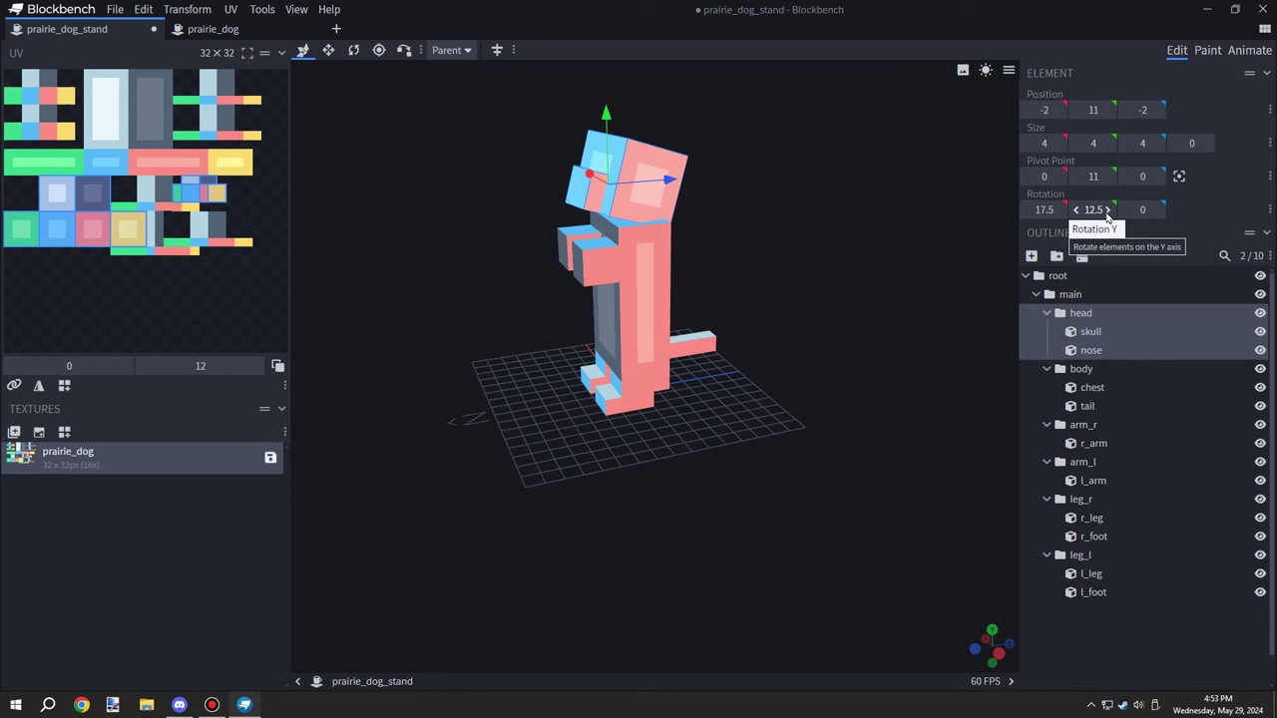
pyautogui.tripleClick(1107, 214)
pyautogui.doubleClick(1107, 214)
pyautogui.moveTo(843, 250); pyautogui.dragTo(943, 247)
pyautogui.click(1108, 211)
pyautogui.moveTo(848, 274); pyautogui.dragTo(756, 276)
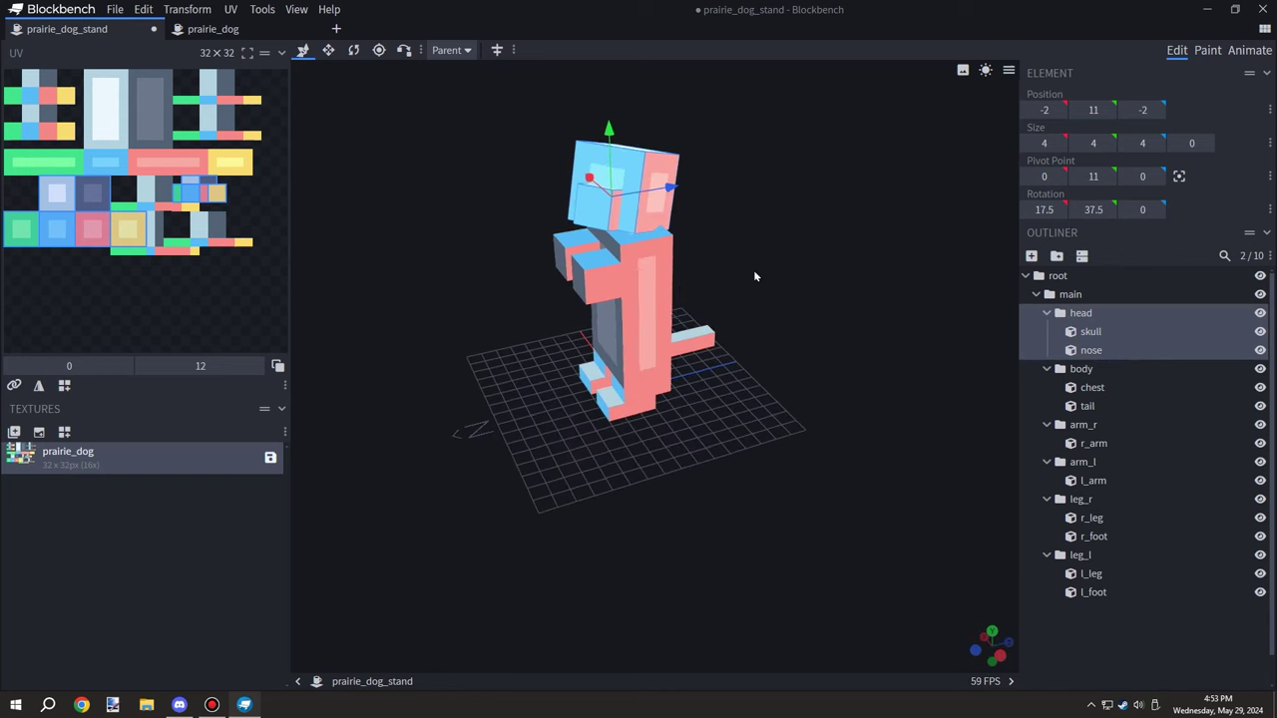
# Return the head group's test rotation to 0 degrees on the X and Y axes
pyautogui.tripleClick(1026, 213)
pyautogui.tripleClick(1026, 212)
pyautogui.click(1026, 212)
pyautogui.moveTo(932, 284); pyautogui.dragTo(943, 399)
# Collapse the head, body, arm and leg groups inside the main group
pyautogui.click(1048, 638)
pyautogui.click(1045, 555)
pyautogui.click(1046, 369)
pyautogui.click(1047, 312)
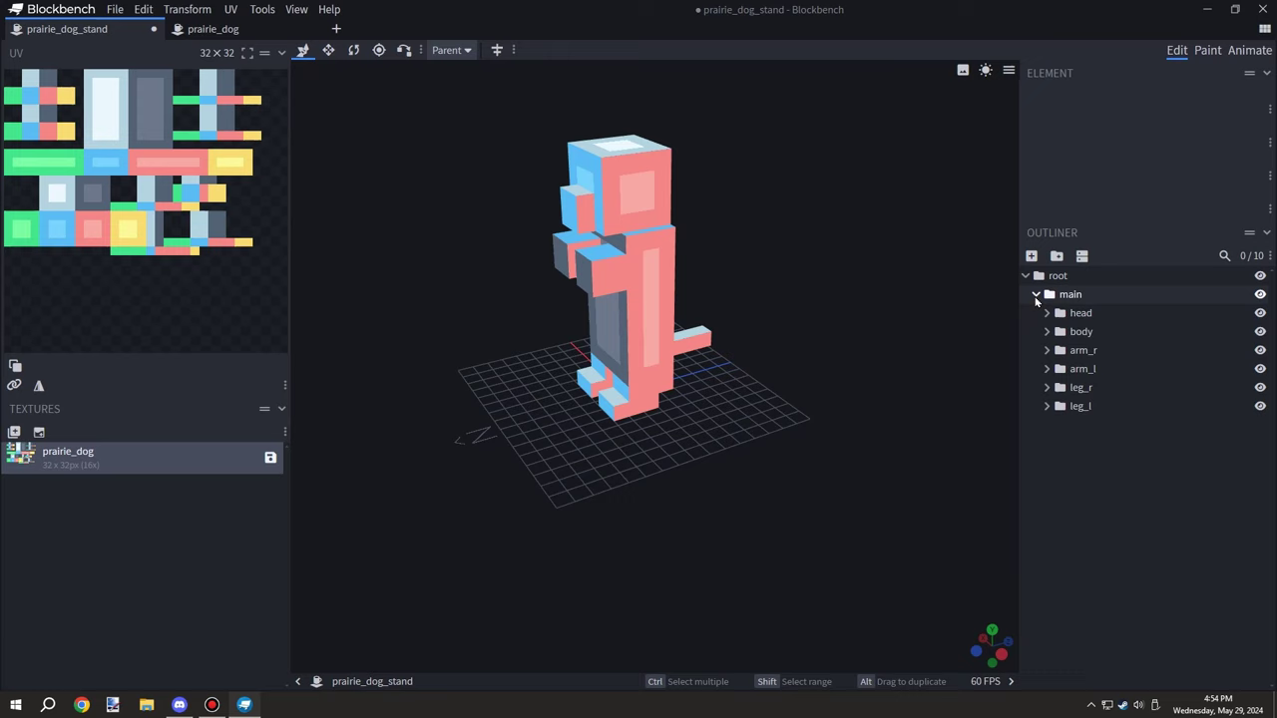
# Collapse the root group and save the standing-pose project on the Desktop as prairie_dog_stand.bbmodel, overwriting the existing file
pyautogui.click(1026, 275)
pyautogui.click(115, 8)
pyautogui.click(147, 170)
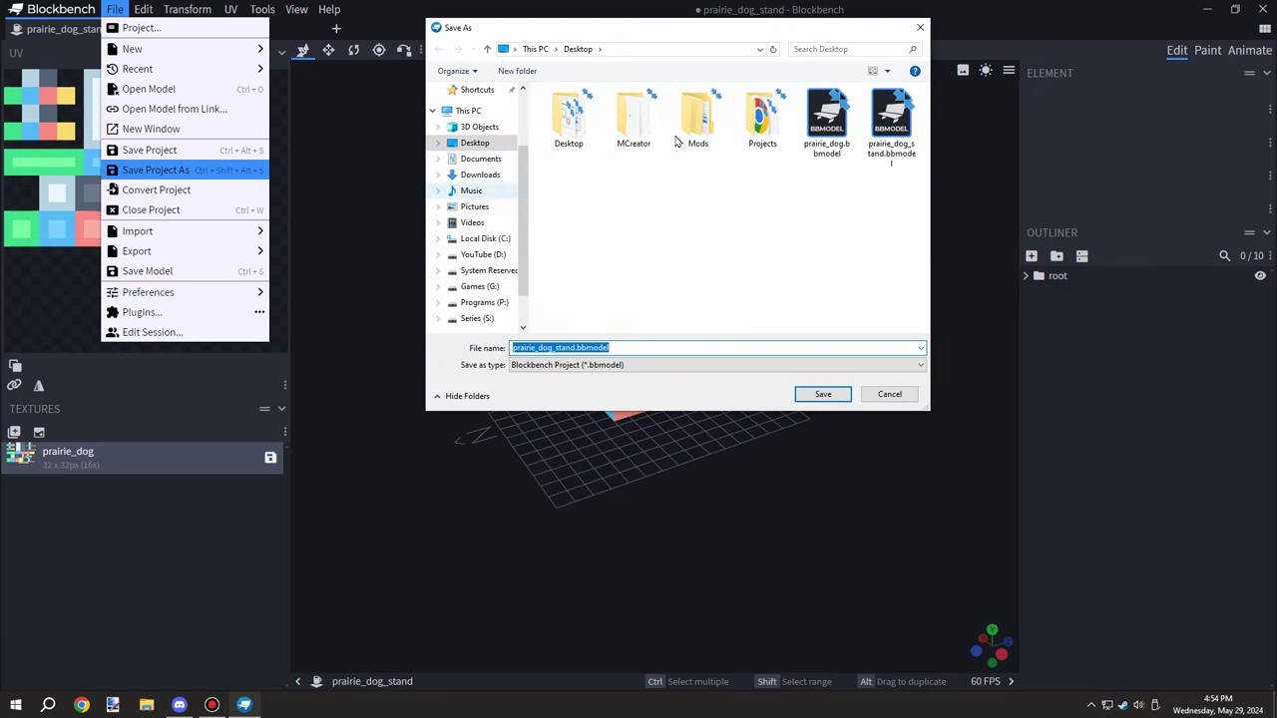
pyautogui.click(821, 393)
# Review and confirm the standing model's project settings, and save the project again
pyautogui.click(114, 10)
pyautogui.click(130, 27)
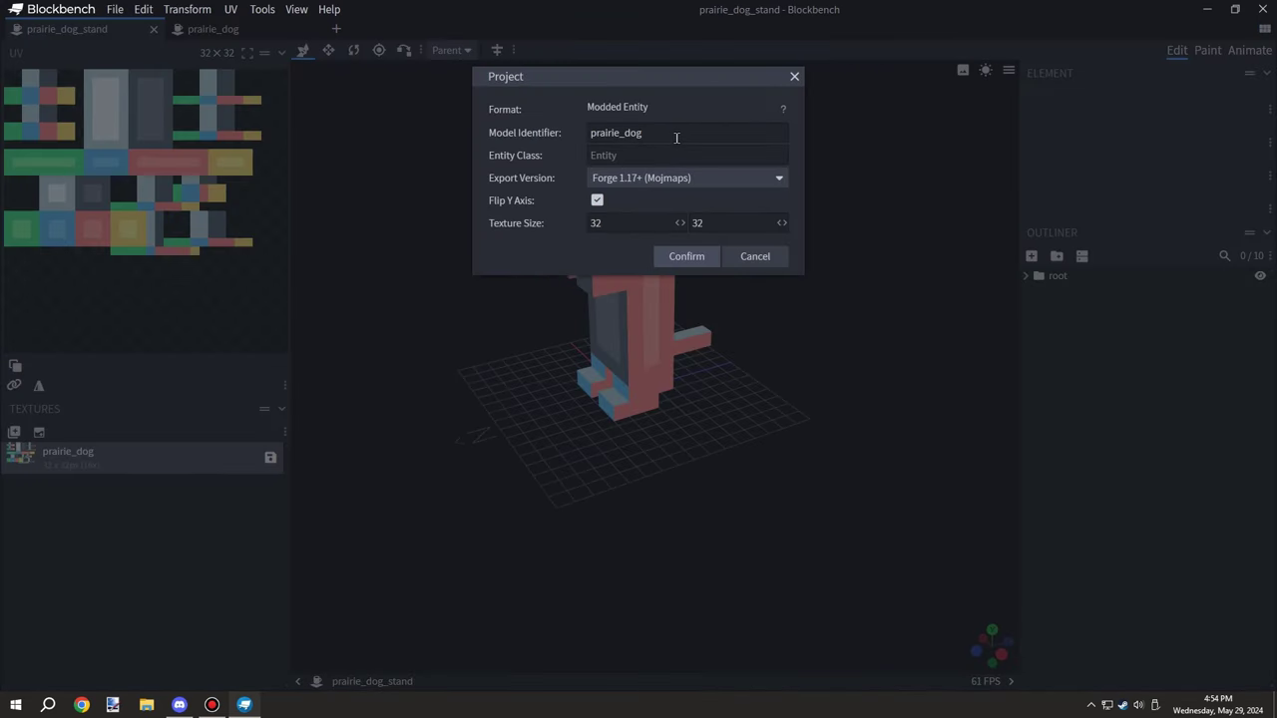
pyautogui.click(688, 257)
pyautogui.click(115, 9)
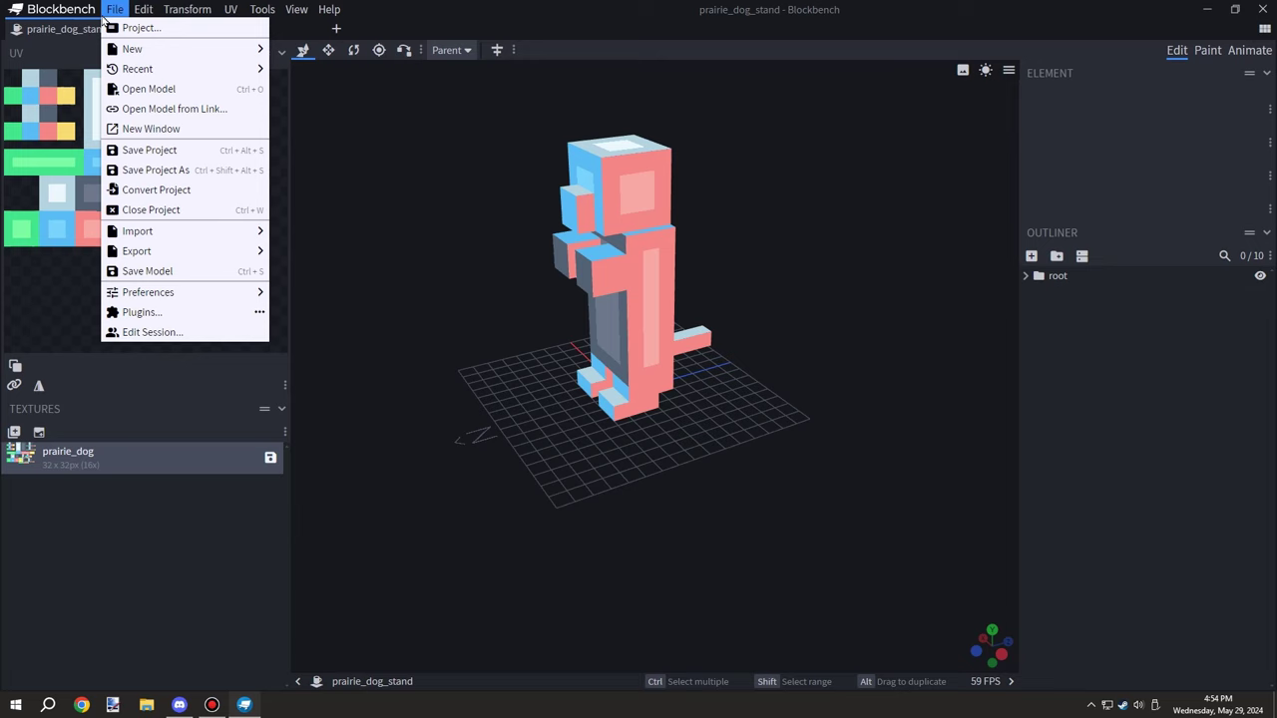
pyautogui.click(145, 151)
# Switch to the prairie_dog project and centre the head group's pivot point
pyautogui.click(245, 29)
pyautogui.scroll(5, 774, 530)
pyautogui.moveTo(589, 342); pyautogui.dragTo(727, 505)
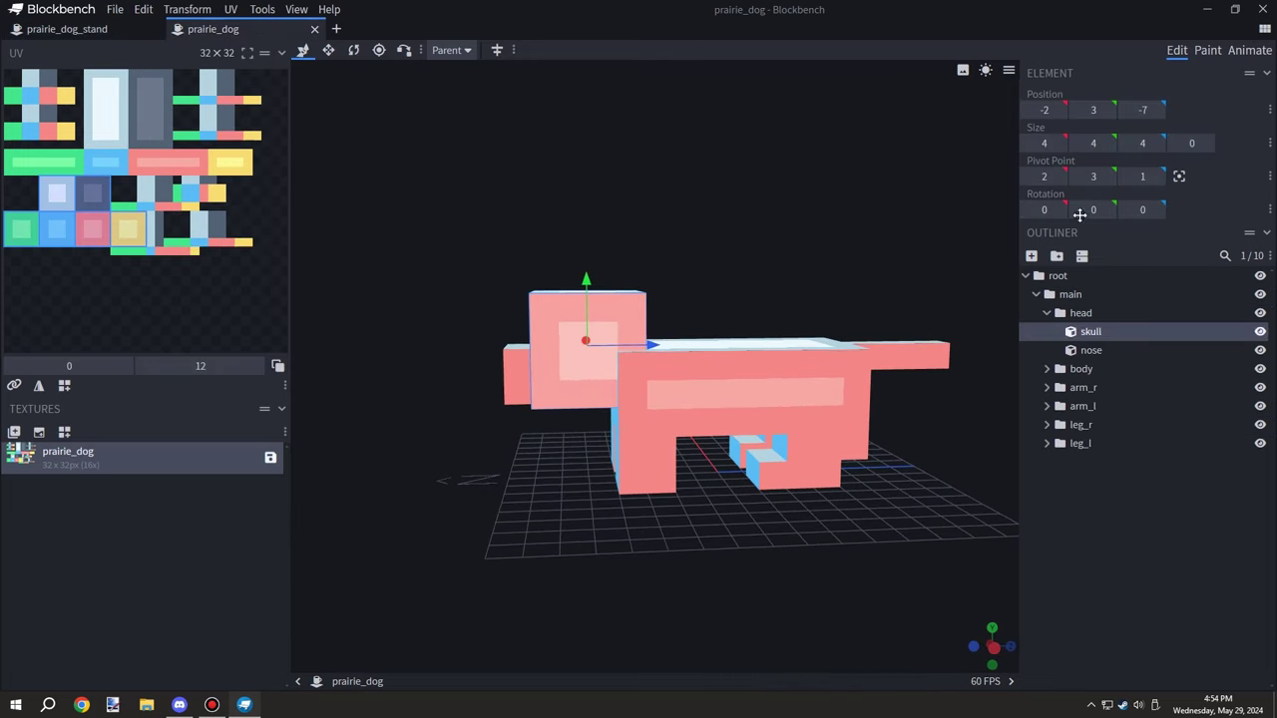
pyautogui.moveTo(1043, 209); pyautogui.dragTo(950, 264)
pyautogui.click(1094, 316)
pyautogui.moveTo(1058, 212); pyautogui.dragTo(1055, 211)
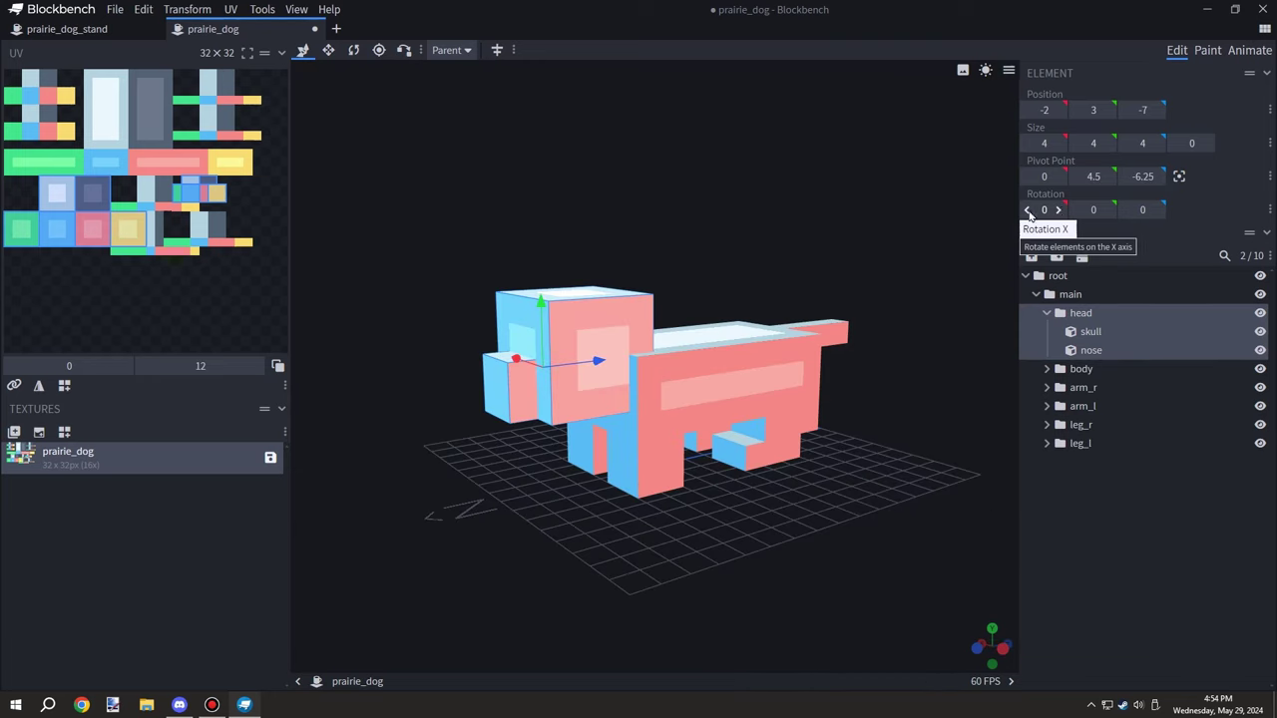
# Move the head group's pivot toward the body by setting its Z value to -4
pyautogui.moveTo(805, 505); pyautogui.dragTo(735, 515)
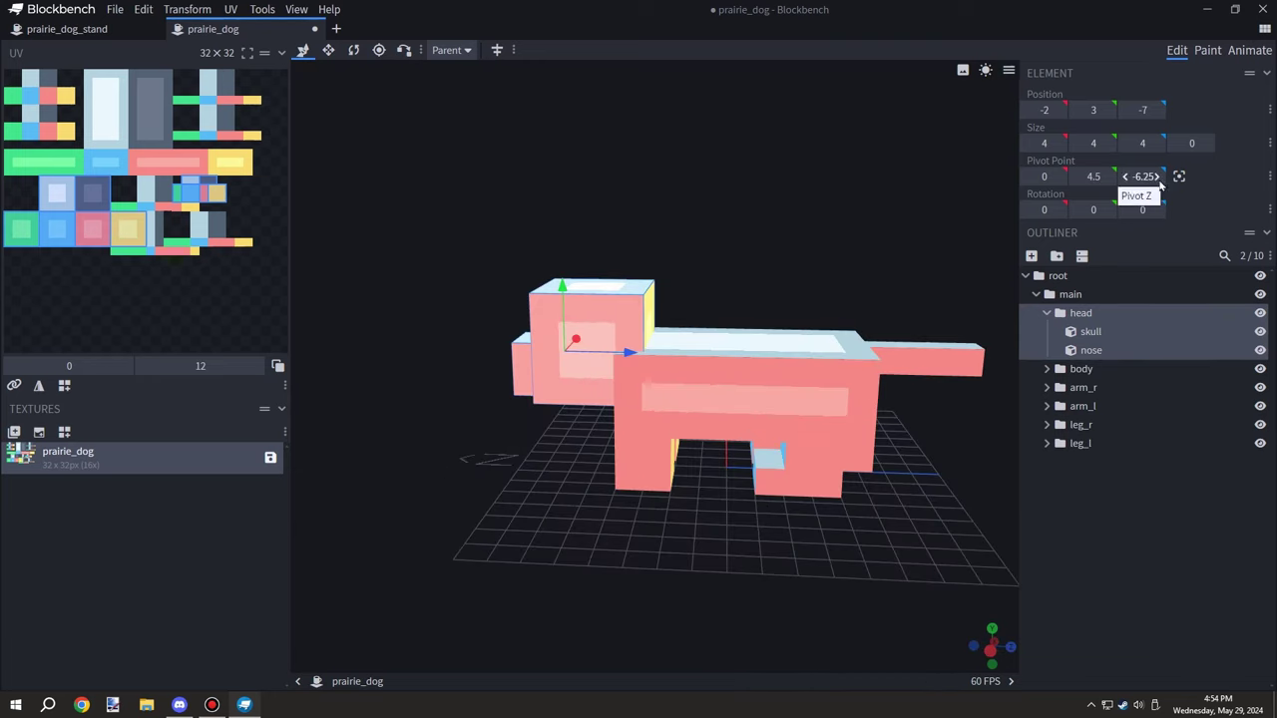
pyautogui.moveTo(775, 611); pyautogui.dragTo(743, 590)
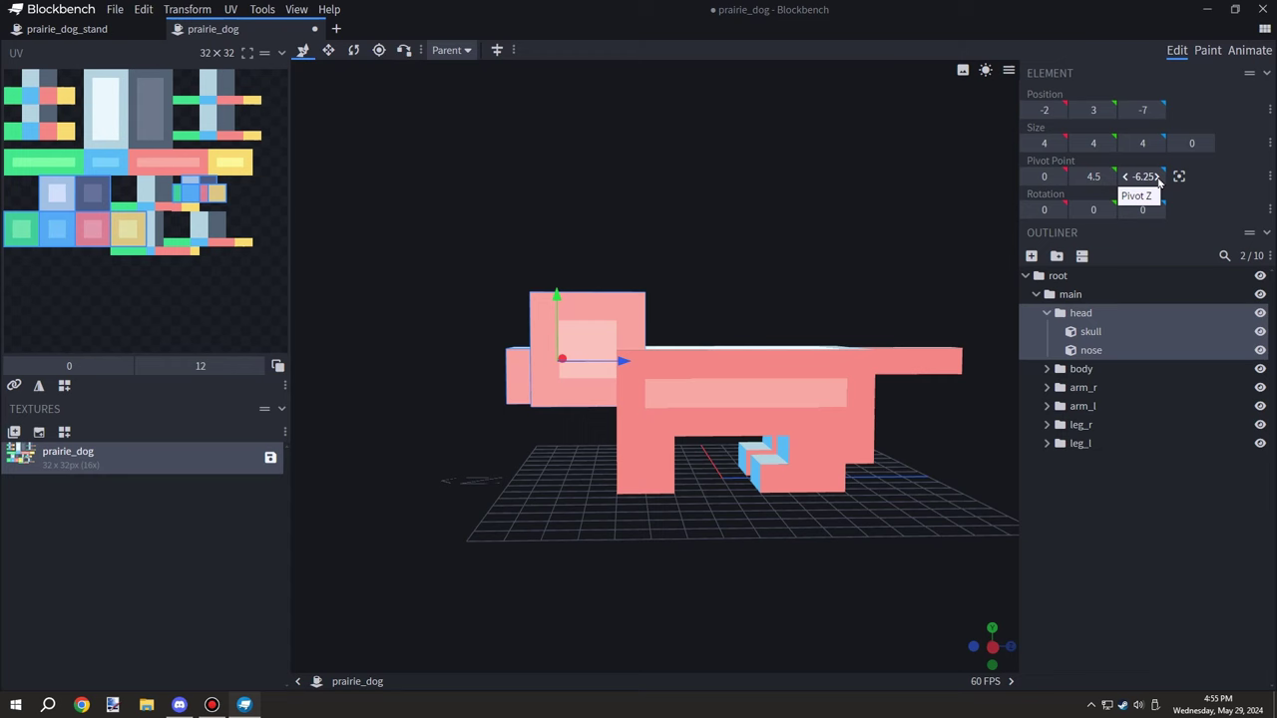
pyautogui.moveTo(963, 215); pyautogui.dragTo(898, 265)
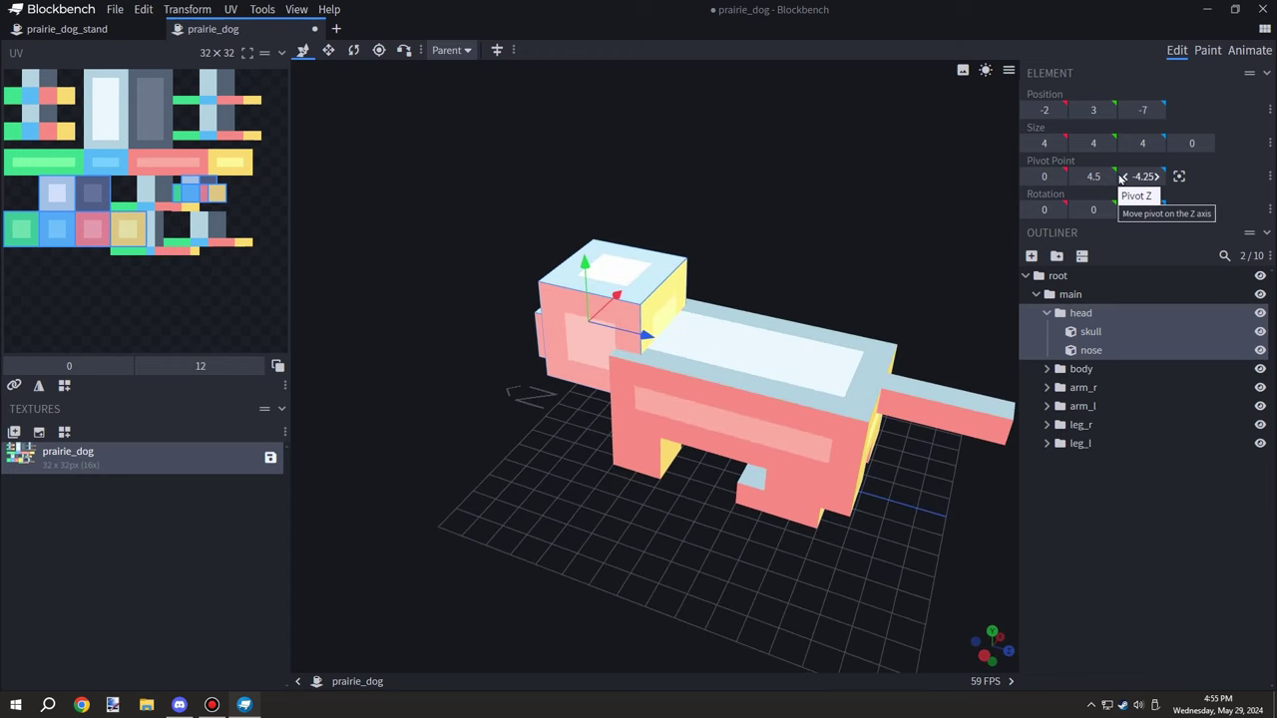
pyautogui.click(1159, 176)
pyautogui.scroll(4, 785, 197)
pyautogui.moveTo(785, 198); pyautogui.dragTo(950, 184)
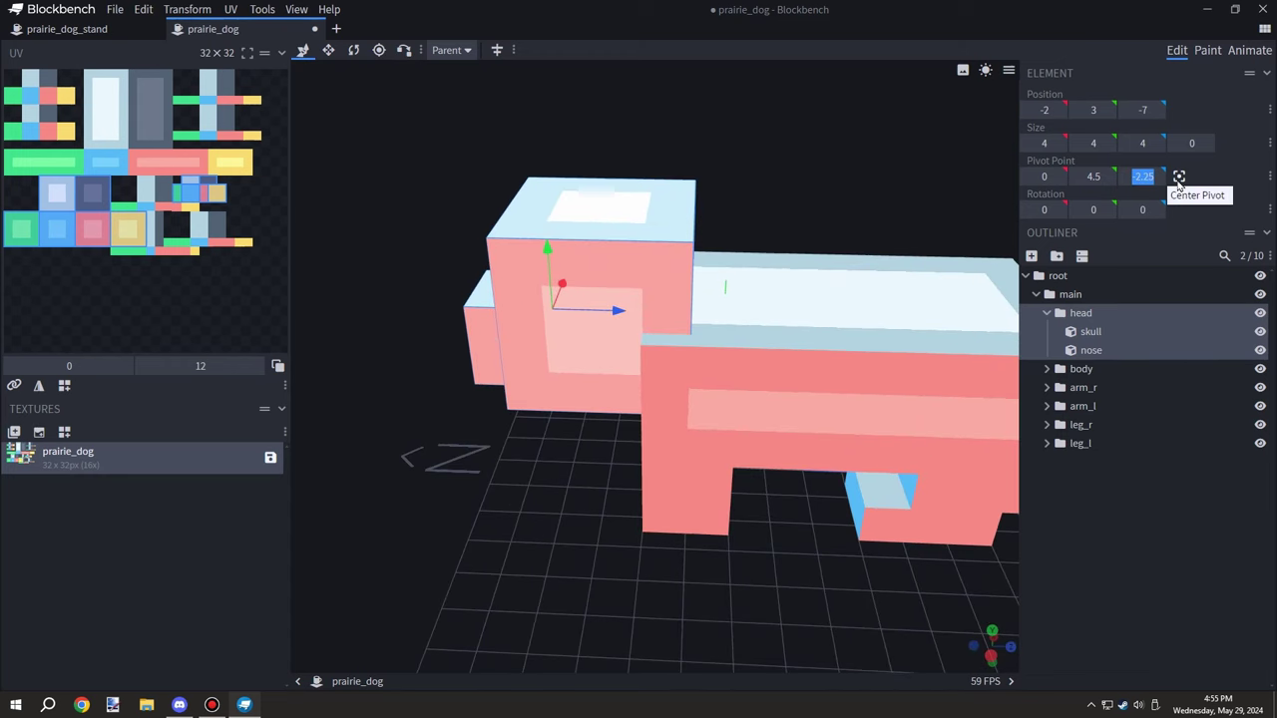
pyautogui.moveTo(884, 212); pyautogui.dragTo(1124, 180)
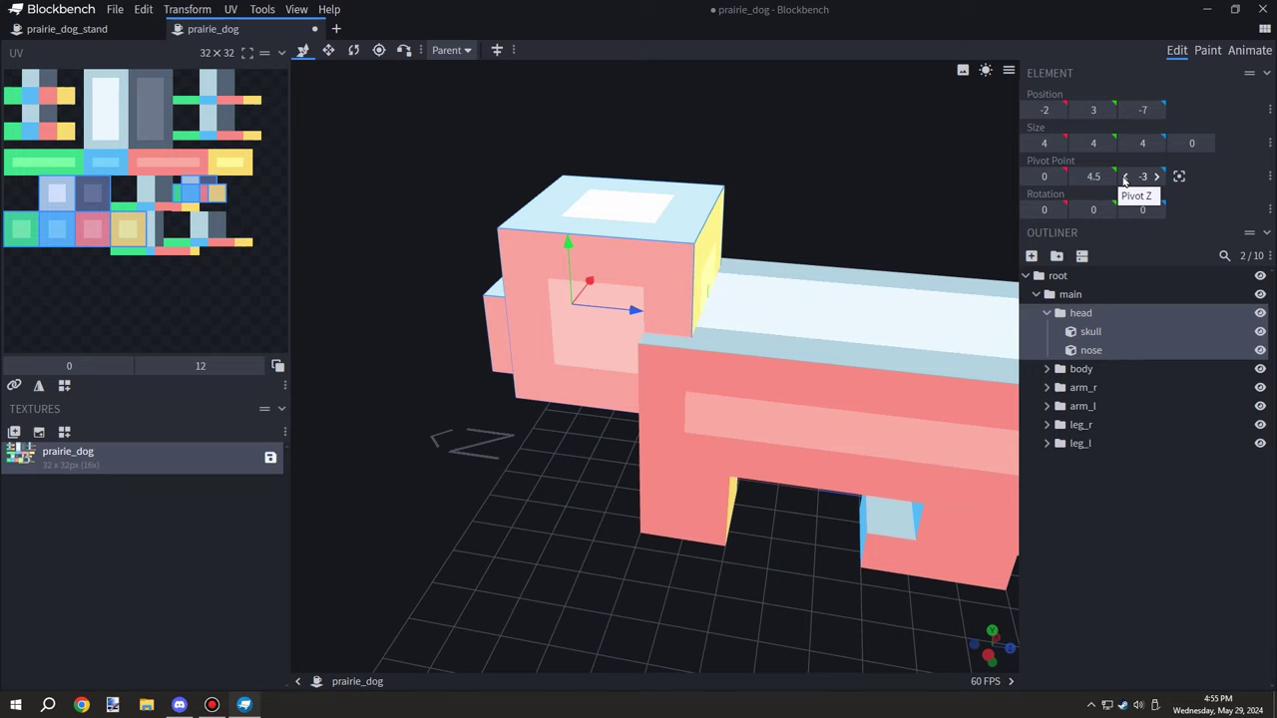
pyautogui.moveTo(844, 226); pyautogui.dragTo(872, 189)
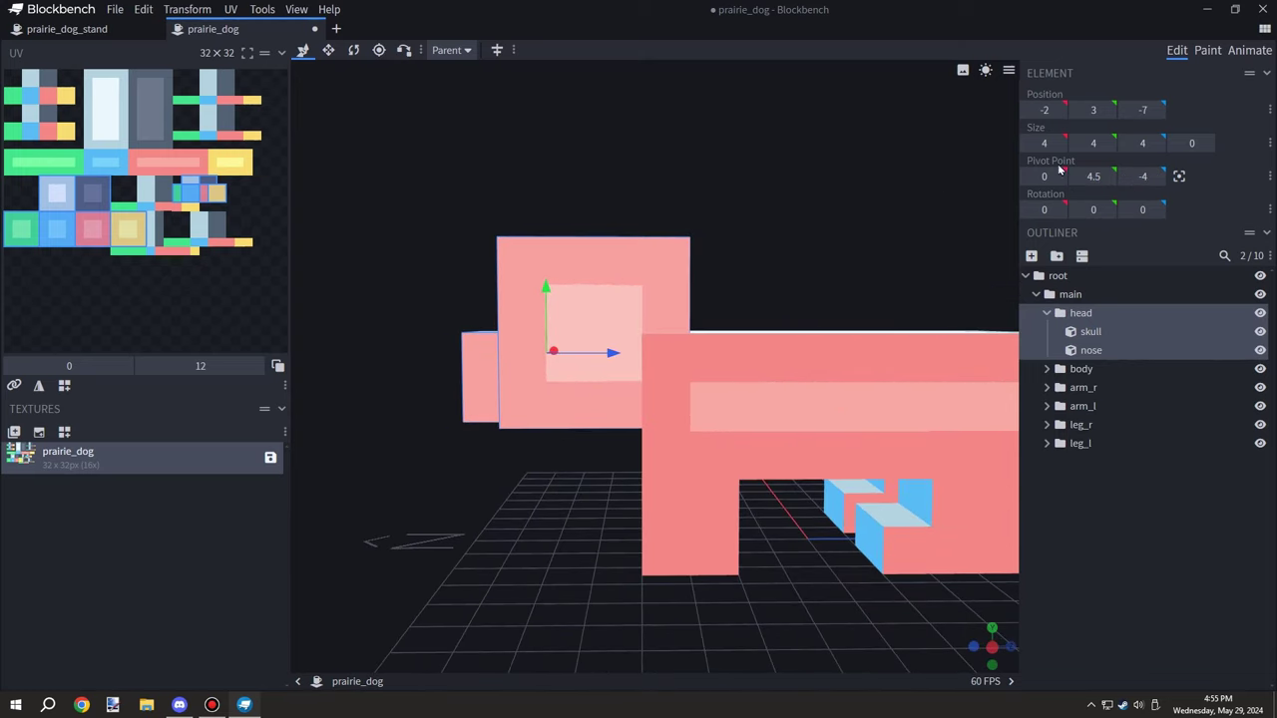
# Set the head group's pivot height to 5 on the Y axis
pyautogui.click(1107, 178)
pyautogui.click(1107, 178)
pyautogui.moveTo(998, 179); pyautogui.dragTo(664, 231)
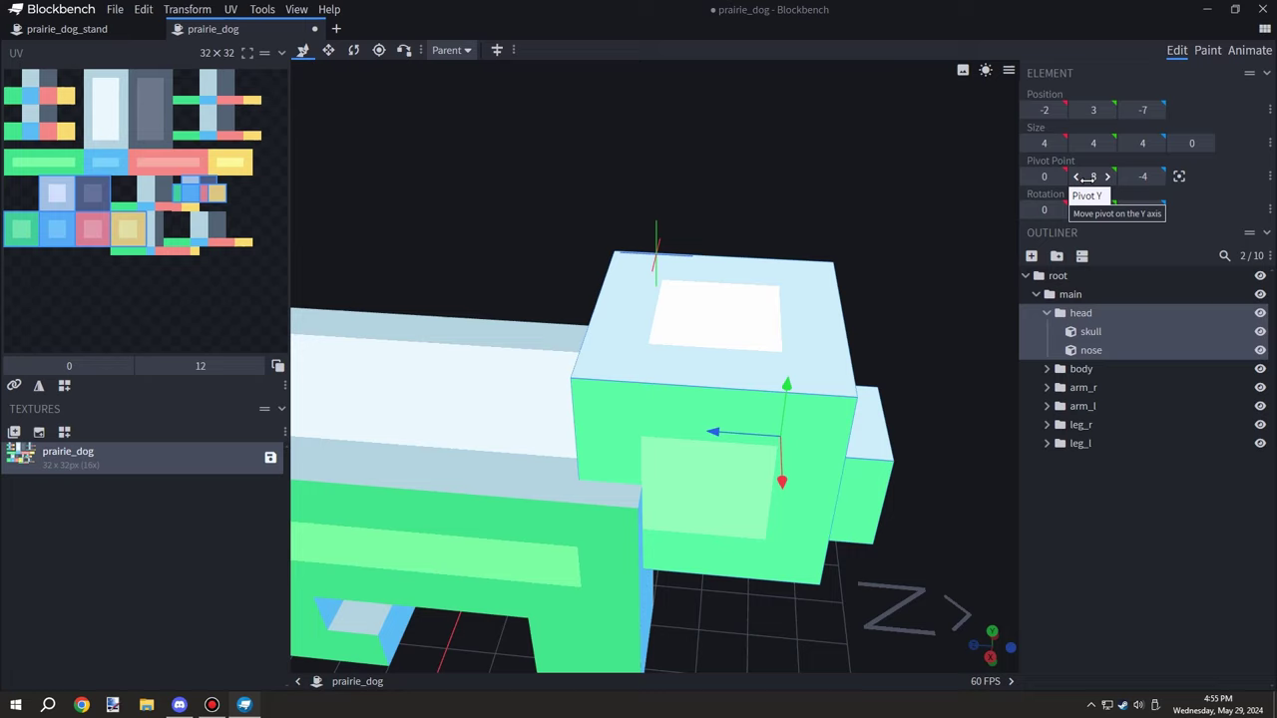
pyautogui.click(1109, 178)
pyautogui.click(1076, 177)
pyautogui.click(1076, 176)
pyautogui.moveTo(778, 168); pyautogui.dragTo(835, 132)
pyautogui.moveTo(970, 498); pyautogui.dragTo(759, 518)
pyautogui.scroll(-5, 759, 517)
# Centre the pivot points of the skull and nose cubes on their own geometry
pyautogui.click(1081, 333)
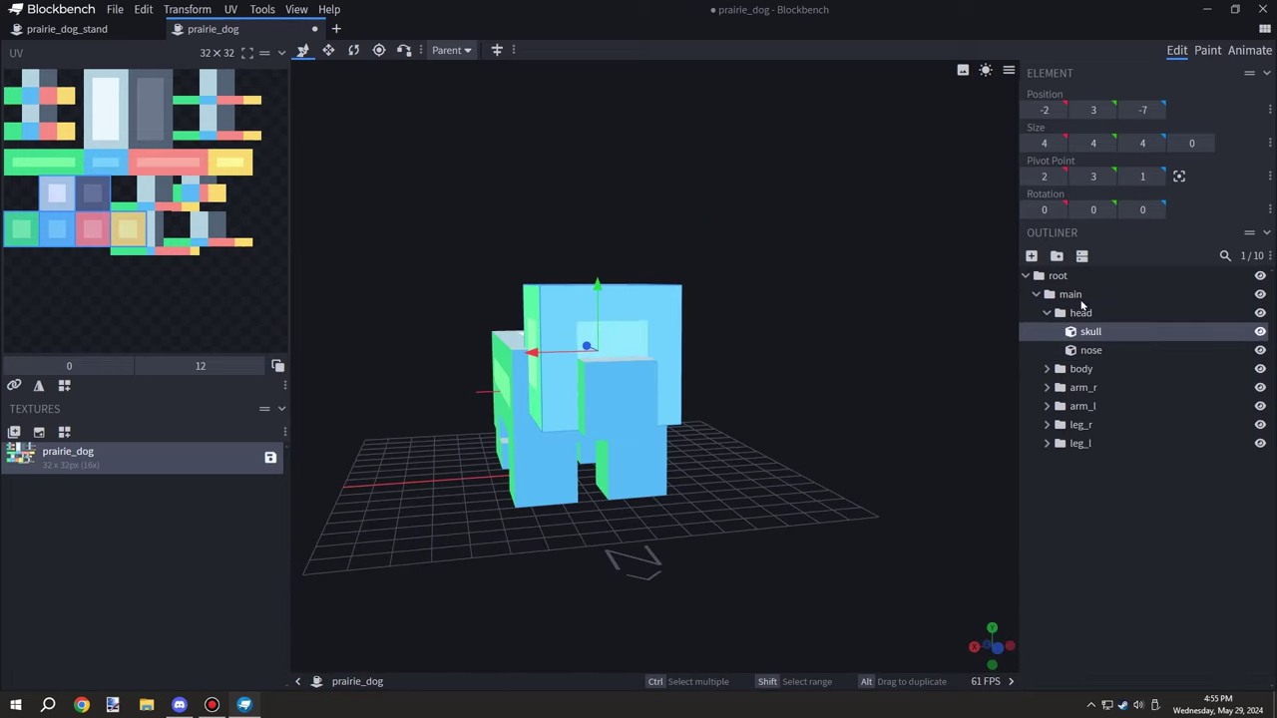
pyautogui.click(1179, 177)
pyautogui.click(1089, 350)
pyautogui.click(1179, 177)
pyautogui.moveTo(885, 441); pyautogui.dragTo(796, 529)
# Set the nose cube's pivot point to -7 on the Z axis
pyautogui.click(632, 360)
pyautogui.click(1090, 350)
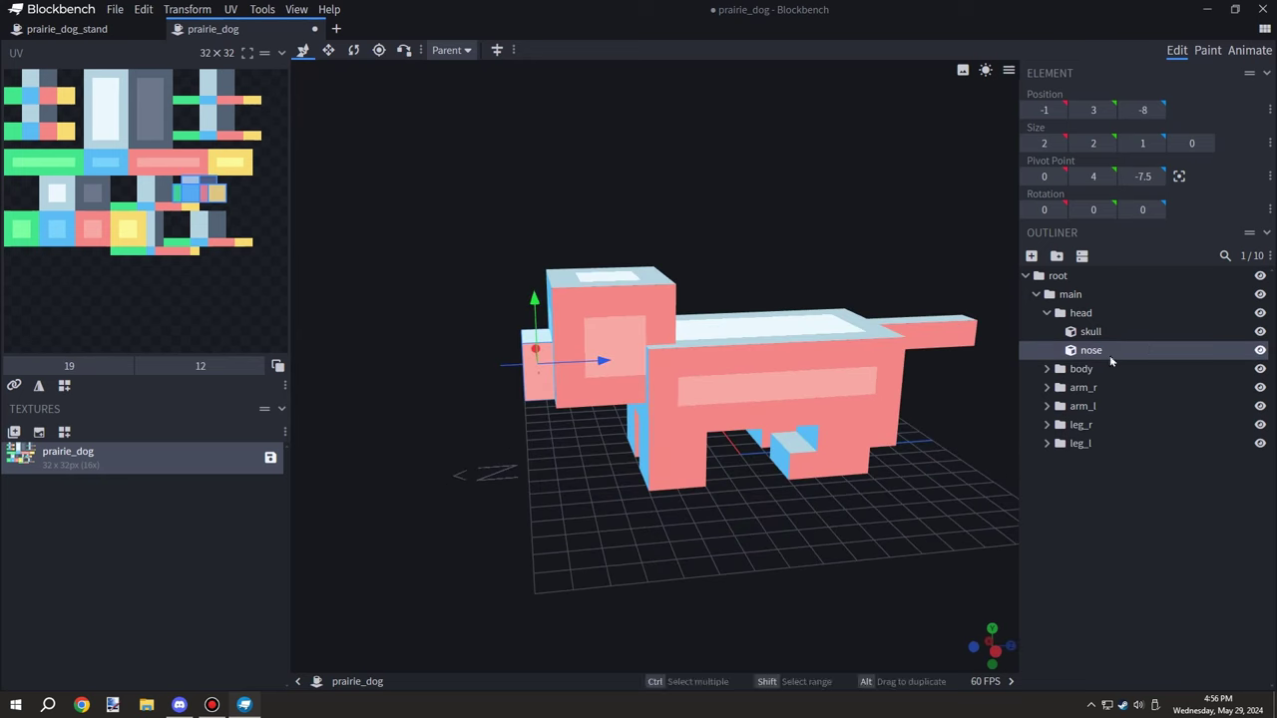
pyautogui.click(1144, 176)
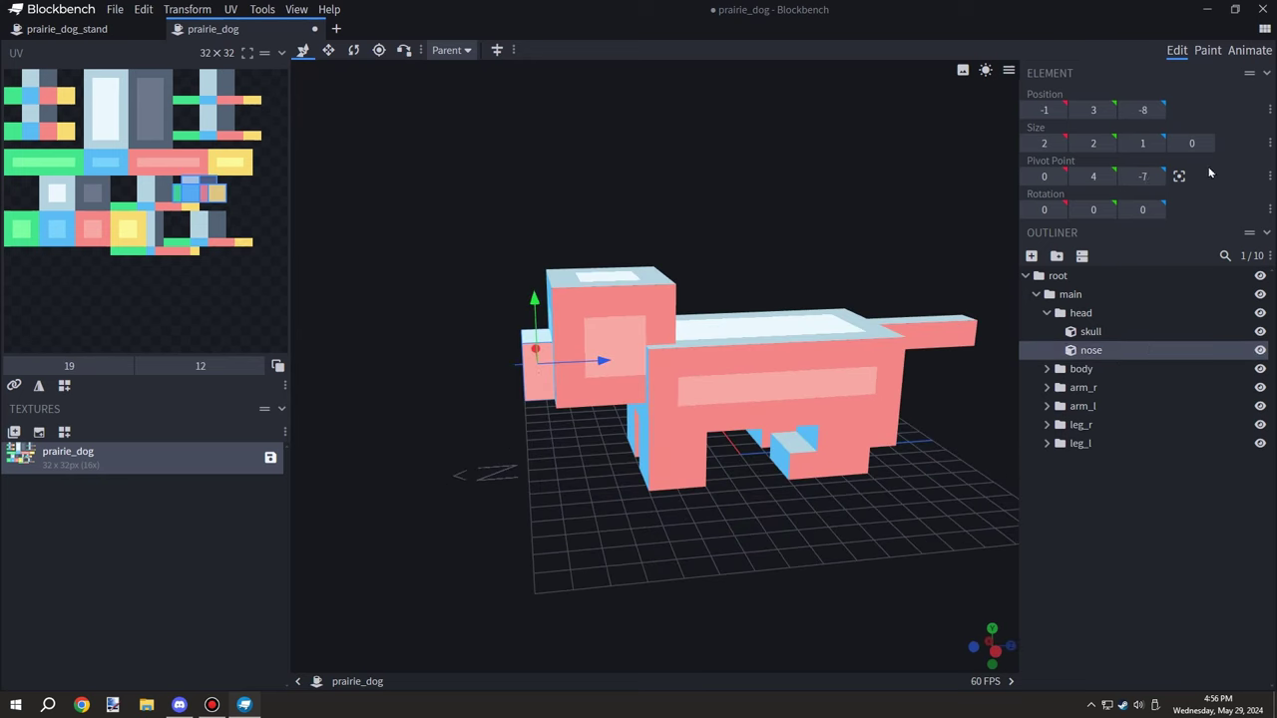
pyautogui.click(582, 305)
# Test-tilt the head group to 22.5 degrees on the X axis and return its rotation to 0 degrees
pyautogui.click(1169, 312)
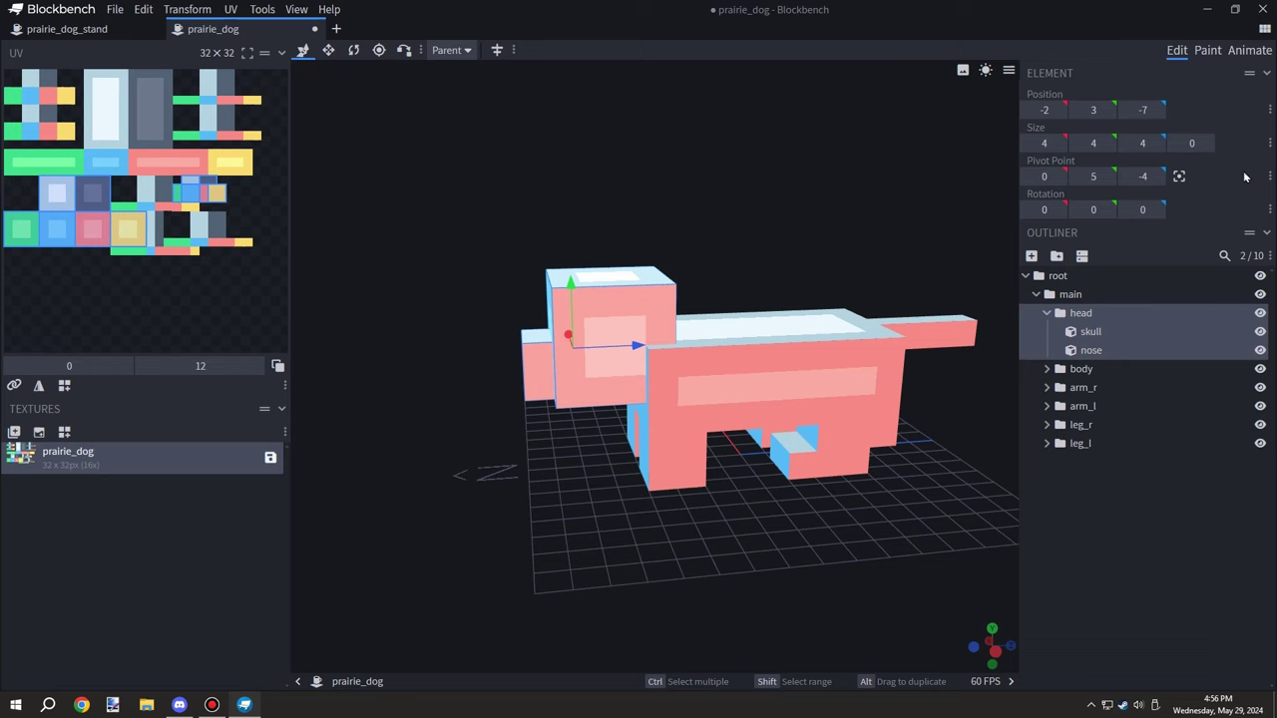
pyautogui.moveTo(1053, 211); pyautogui.dragTo(1107, 210)
pyautogui.moveTo(816, 610); pyautogui.dragTo(771, 598)
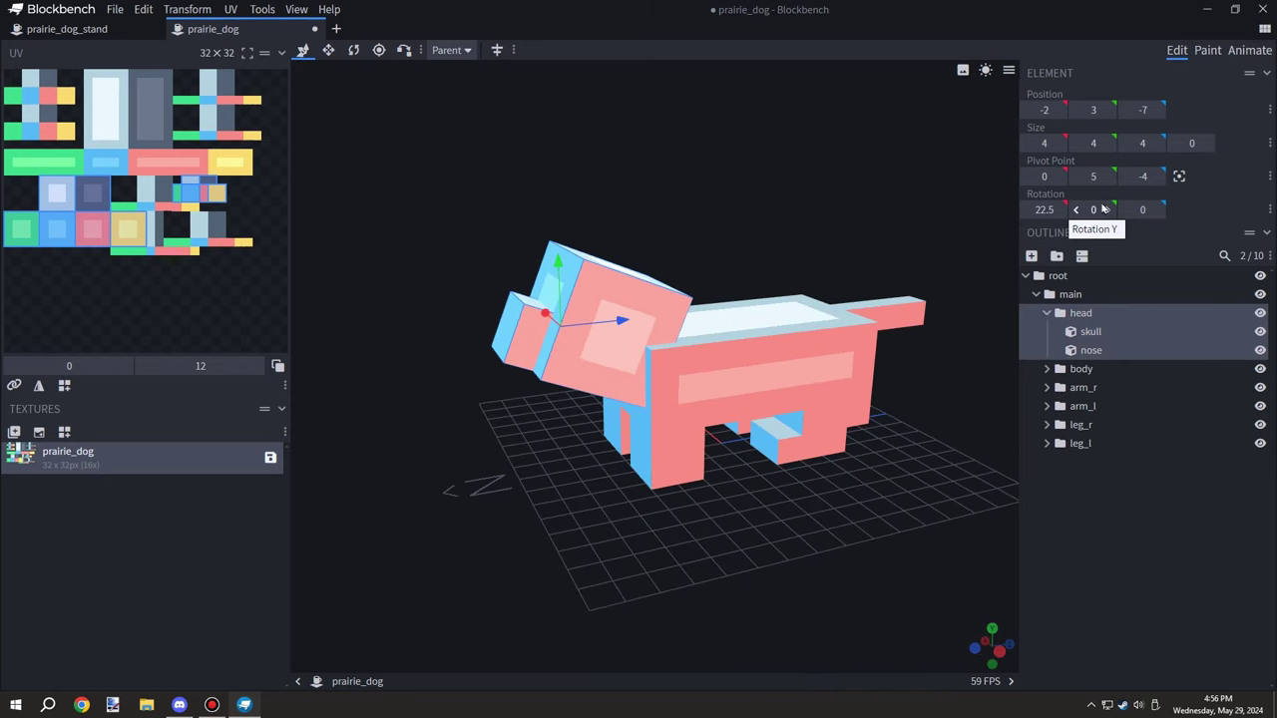
pyautogui.moveTo(1078, 209)
pyautogui.mouseDown()
pyautogui.moveTo(1097, 209)
pyautogui.moveTo(1077, 209)
pyautogui.mouseUp()
pyautogui.click(1052, 211)
pyautogui.write('0')
pyautogui.press('Return')
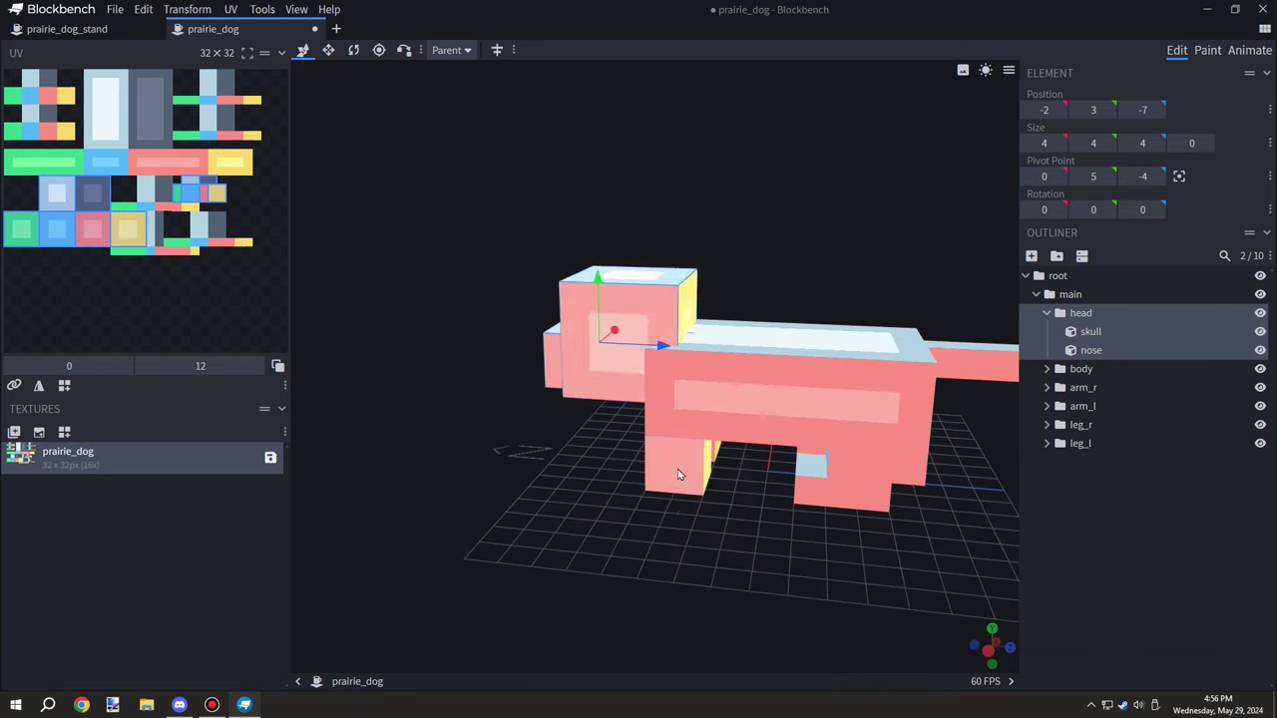
# Centre the arm_l group's pivot point and raise it to 2 on the Y axis
pyautogui.click(679, 473)
pyautogui.click(1085, 408)
pyautogui.click(1180, 176)
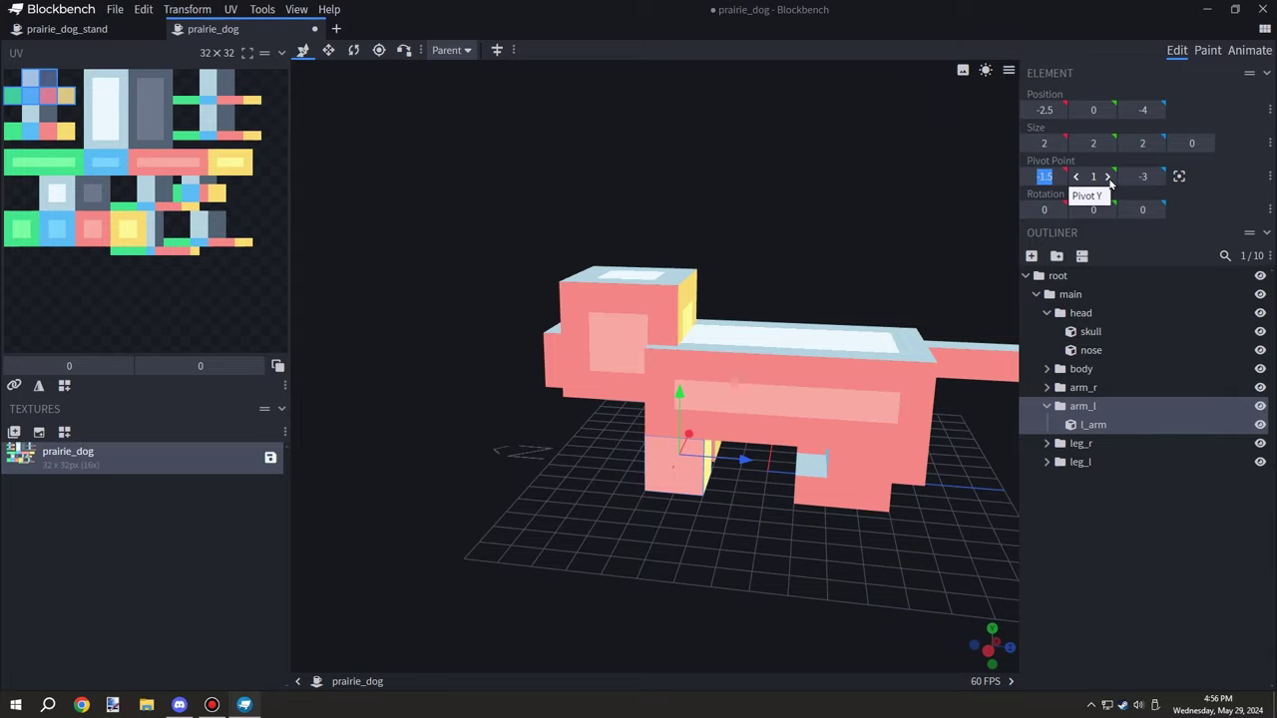
pyautogui.moveTo(838, 605); pyautogui.dragTo(984, 588)
pyautogui.click(770, 502)
pyautogui.click(1085, 465)
pyautogui.click(1087, 483)
pyautogui.click(1078, 464)
# Centre the pivot point of the l_arm cube inside the arm_l group
pyautogui.click(1084, 408)
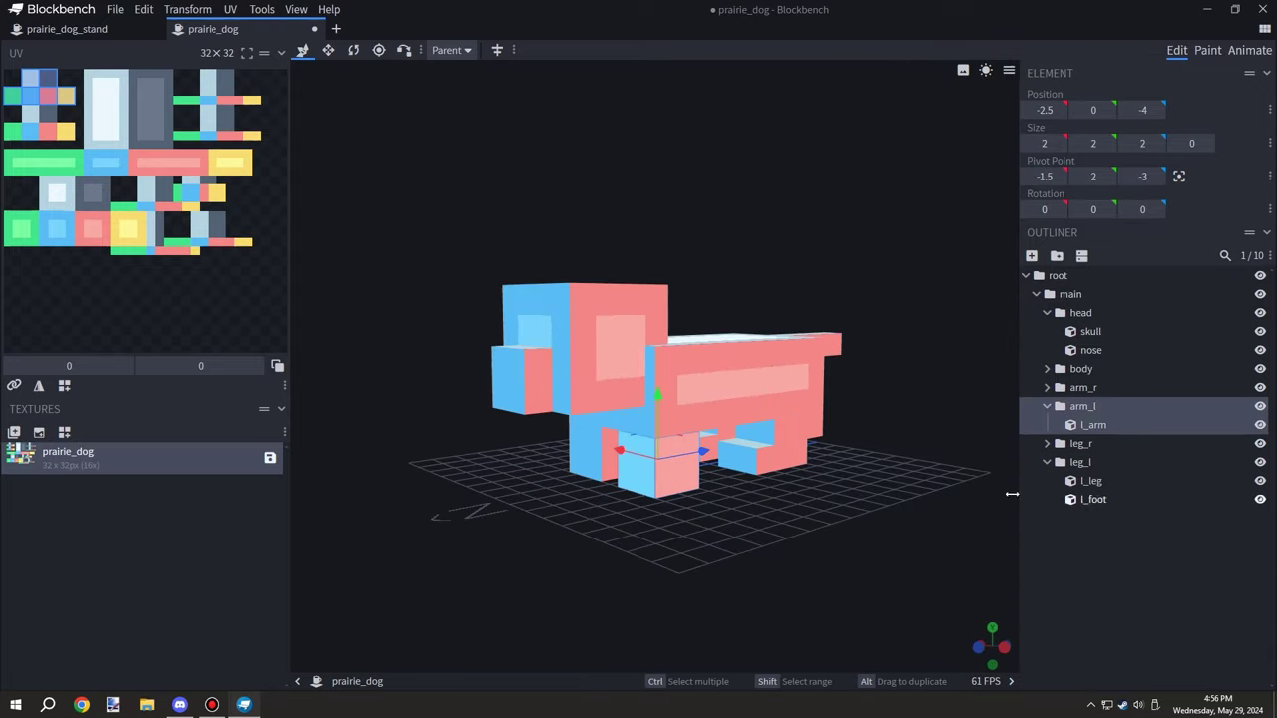
pyautogui.moveTo(963, 511); pyautogui.dragTo(804, 493)
pyautogui.click(1091, 424)
pyautogui.click(1180, 176)
pyautogui.moveTo(828, 595); pyautogui.dragTo(1162, 594)
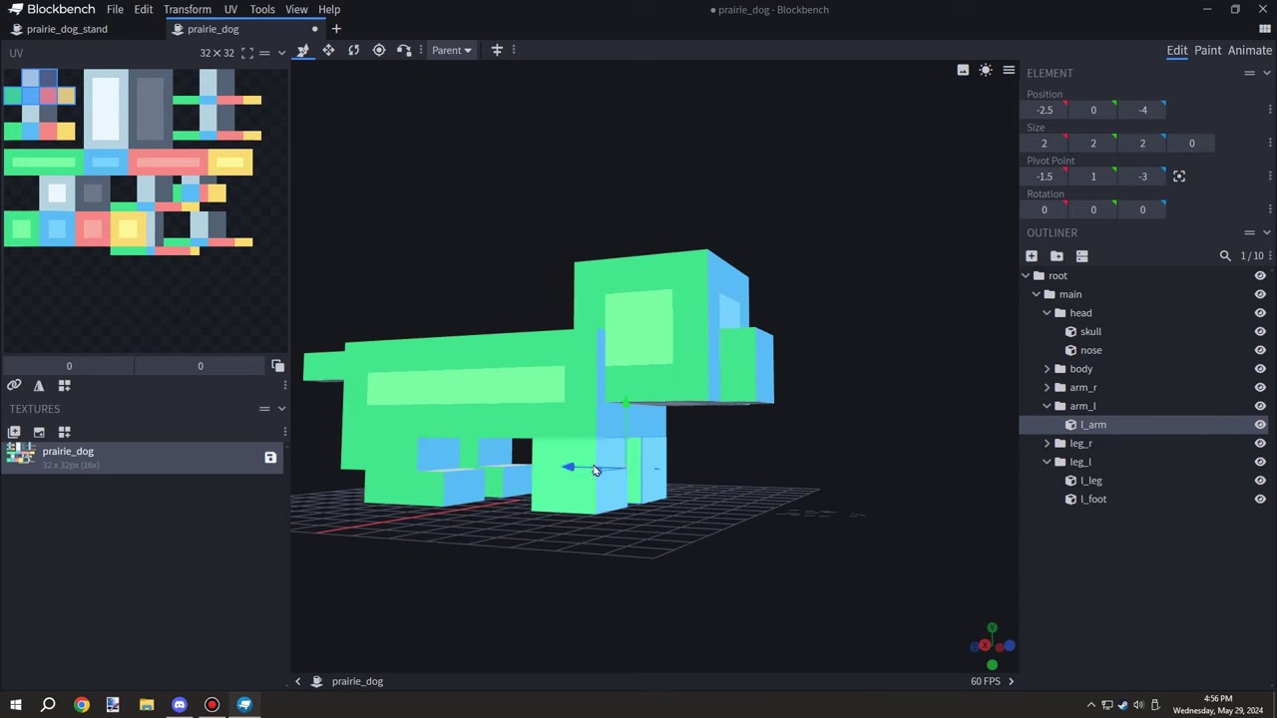
# Centre the pivot points of the arm_r group and its r_arm cube
pyautogui.click(596, 468)
pyautogui.click(1082, 387)
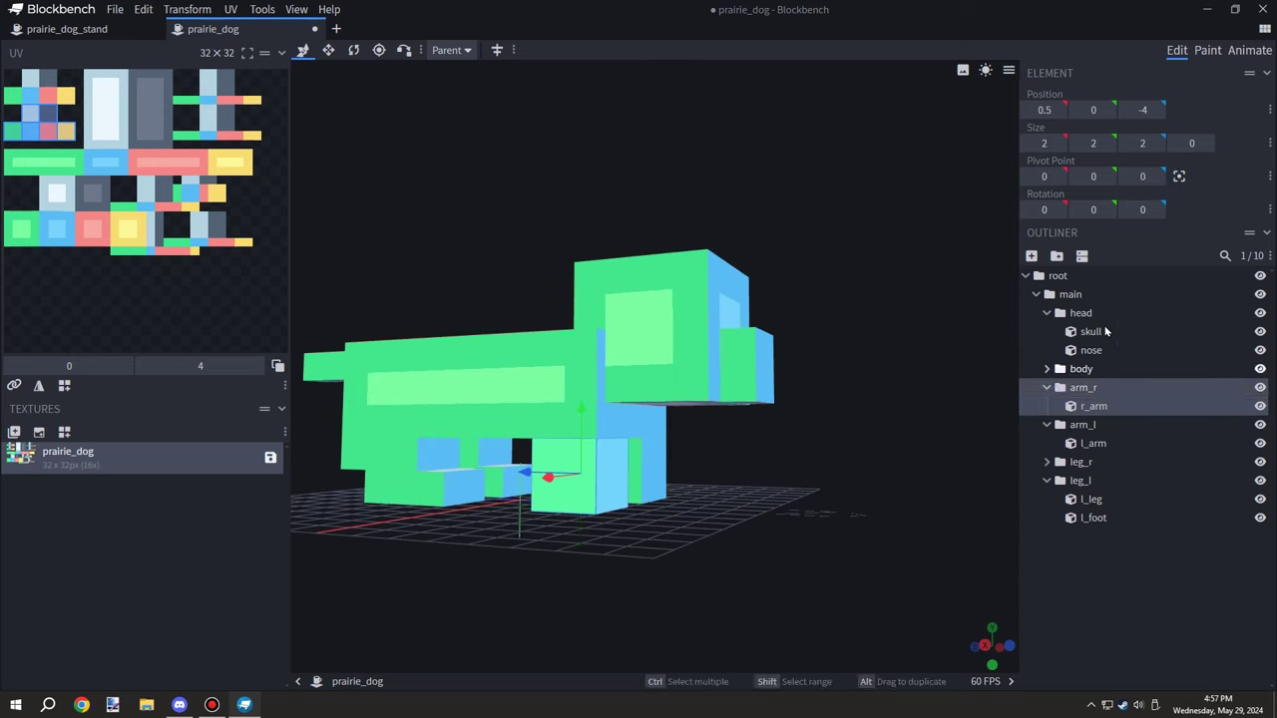
pyautogui.click(1179, 176)
pyautogui.moveTo(885, 489); pyautogui.dragTo(807, 467)
pyautogui.click(1091, 407)
pyautogui.click(1179, 176)
# Collapse the arm_r and arm_l groups and expand the leg_r group
pyautogui.click(1047, 387)
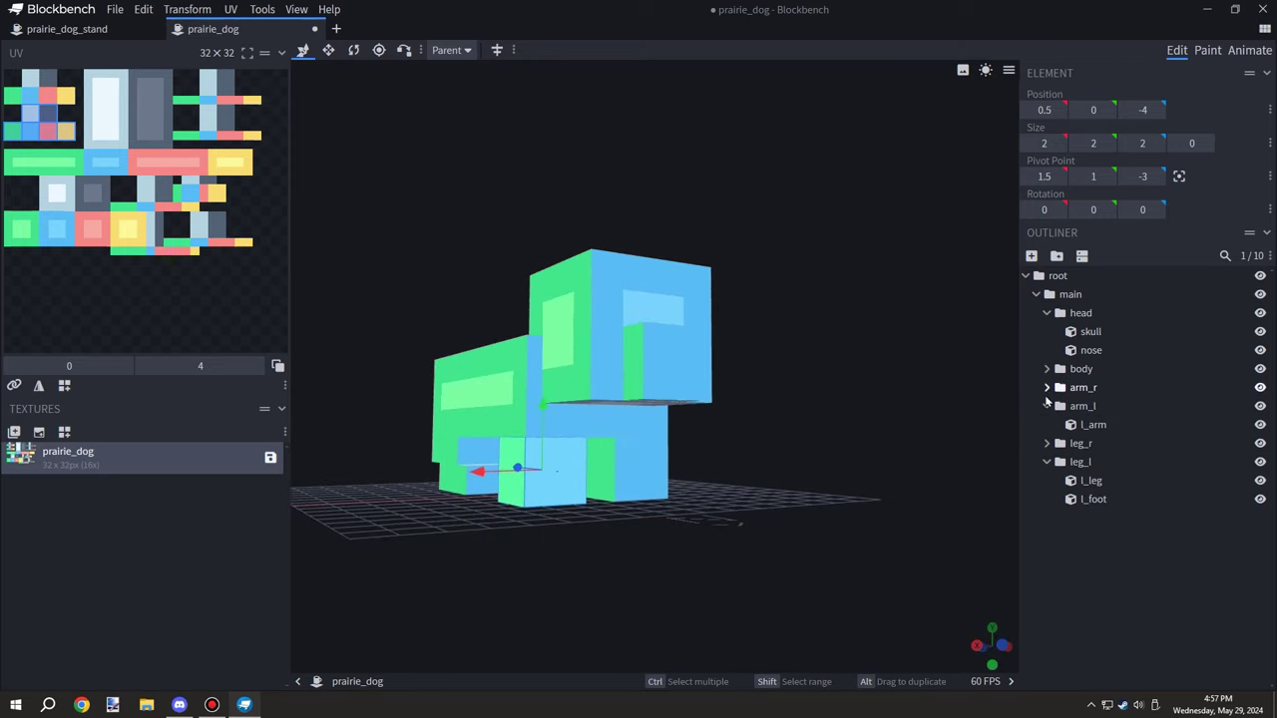
pyautogui.click(1047, 407)
pyautogui.click(1074, 426)
pyautogui.doubleClick(1064, 407)
pyautogui.doubleClick(1066, 426)
# Centre the leg_r group's pivot point on its leg and foot cubes
pyautogui.moveTo(798, 507); pyautogui.dragTo(581, 509)
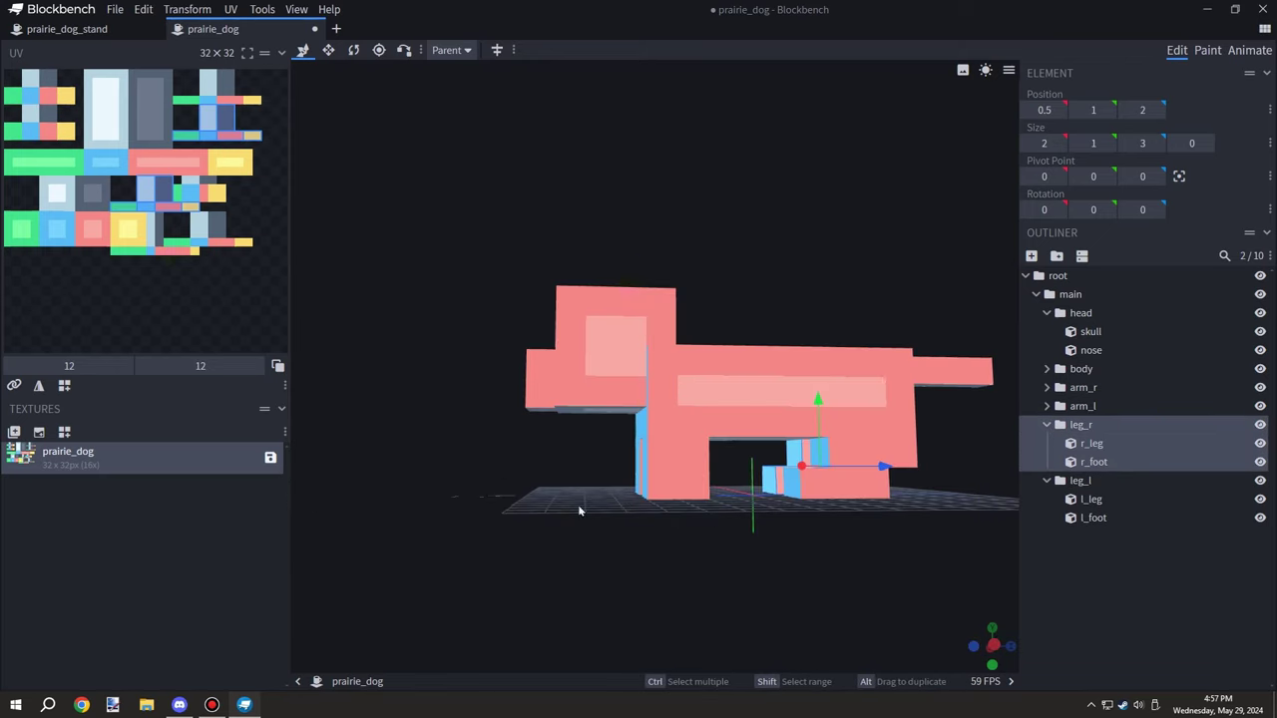
pyautogui.moveTo(582, 510); pyautogui.dragTo(459, 512, button='right')
pyautogui.scroll(4, 699, 544)
pyautogui.click(804, 566)
pyautogui.moveTo(850, 571); pyautogui.dragTo(802, 576)
pyautogui.click(1083, 426)
pyautogui.moveTo(896, 552); pyautogui.dragTo(544, 639)
pyautogui.scroll(3, 703, 547)
pyautogui.moveTo(704, 547); pyautogui.dragTo(693, 344, button='right')
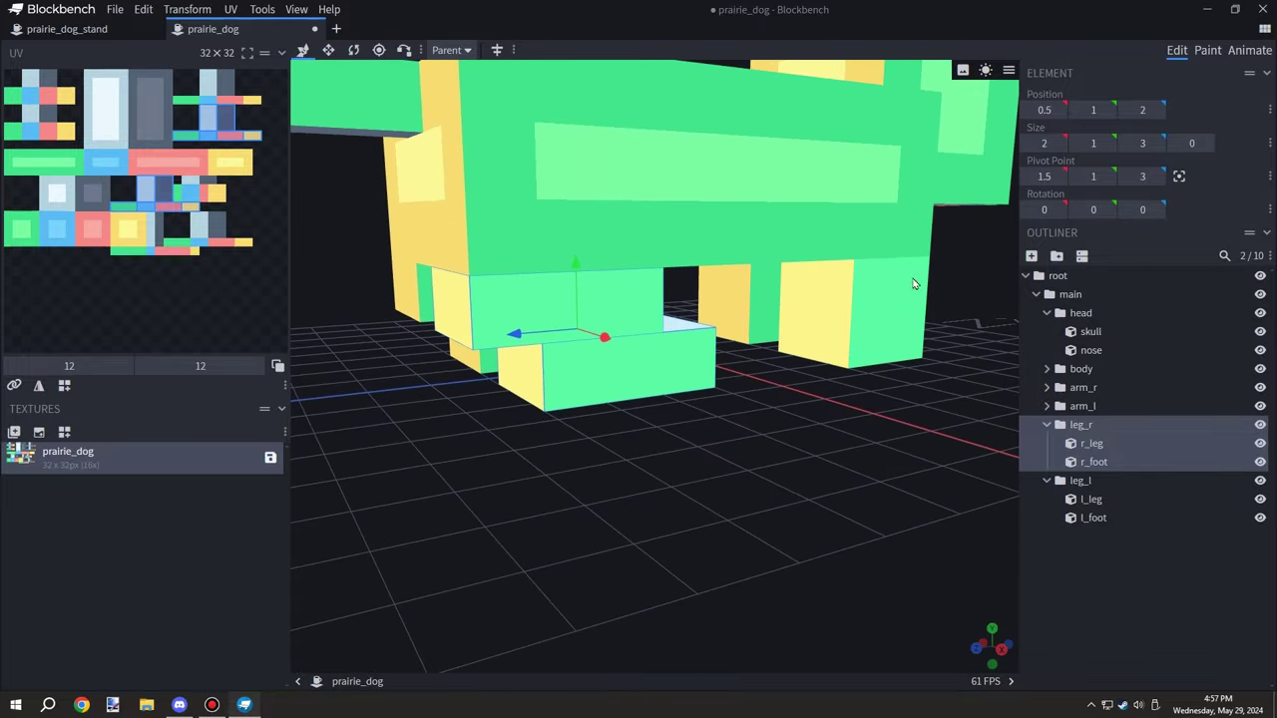
pyautogui.moveTo(794, 454); pyautogui.dragTo(965, 256)
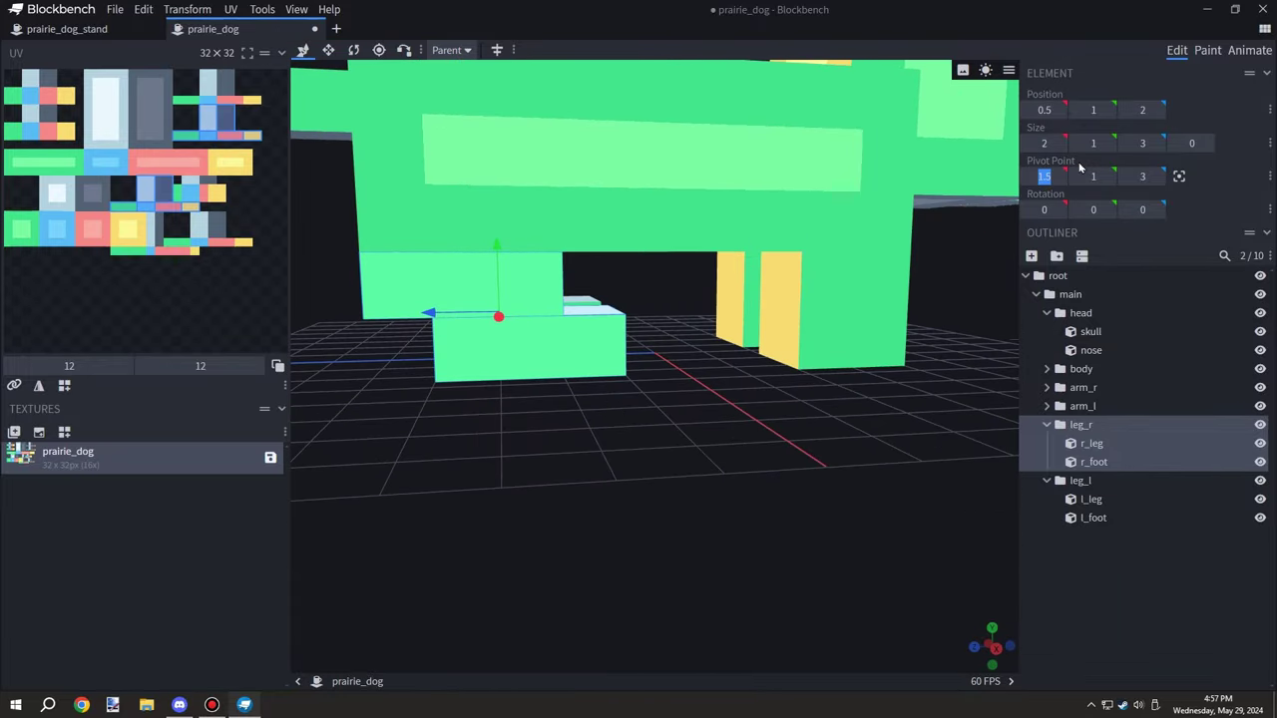
# Try shifting the leg_r group's pivot along the X axis, ending with a value of 2
pyautogui.click(1030, 181)
pyautogui.click(1029, 181)
pyautogui.moveTo(678, 501)
pyautogui.mouseDown()
pyautogui.moveTo(656, 419)
pyautogui.moveTo(671, 481)
pyautogui.mouseUp()
pyautogui.moveTo(793, 443); pyautogui.dragTo(1145, 234)
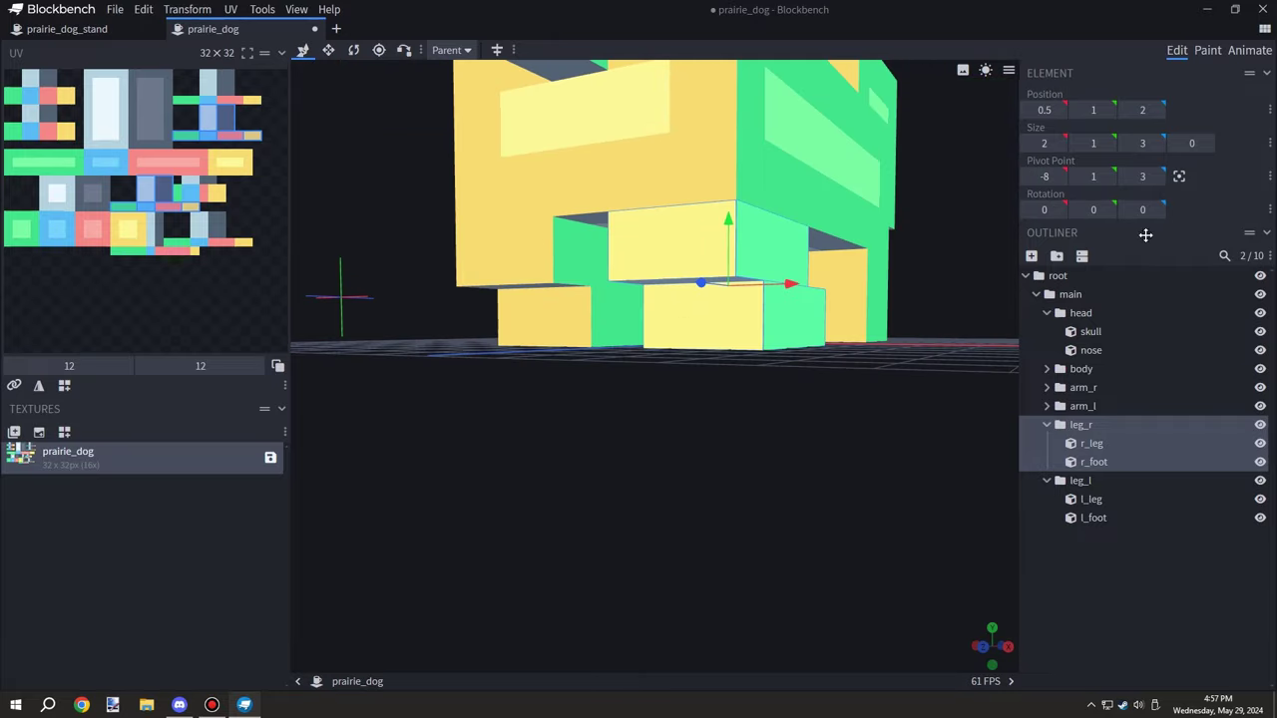
pyautogui.write('2')
pyautogui.moveTo(880, 481); pyautogui.dragTo(906, 476)
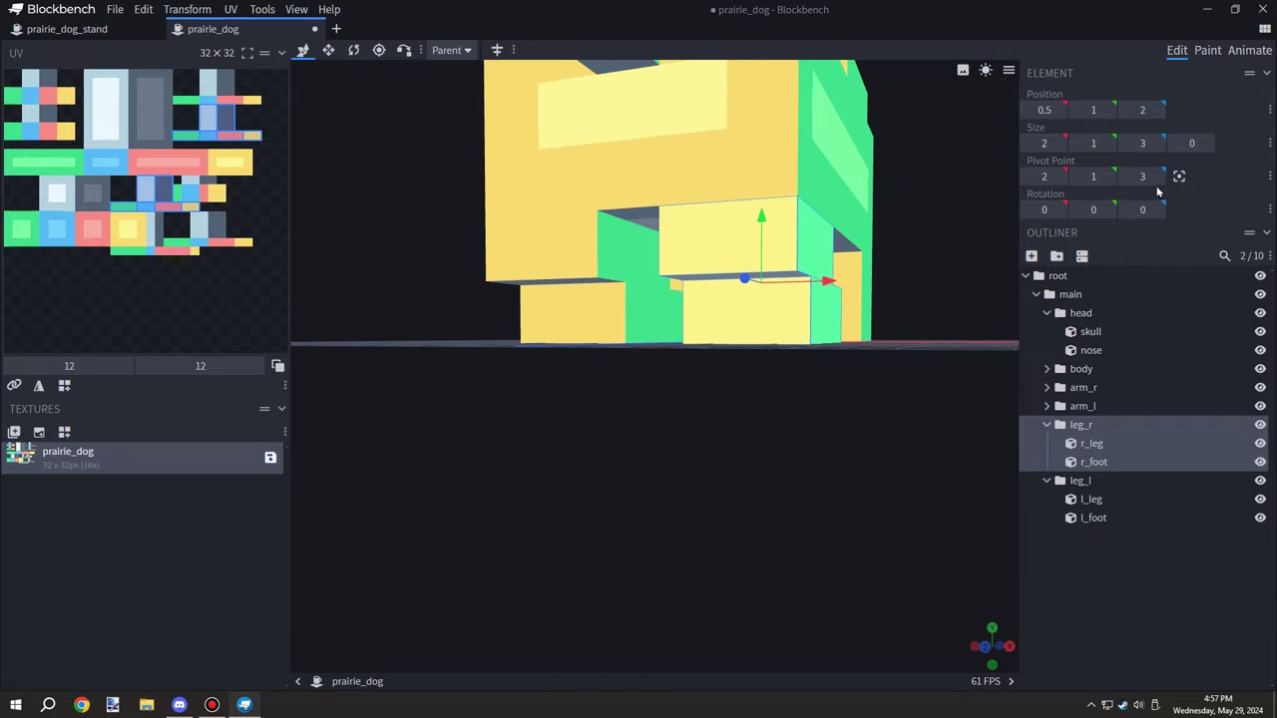
# Set the leg_r group's pivot point to 1.5 on X, 2 on Y and 7 on Z
pyautogui.moveTo(1092, 260); pyautogui.dragTo(906, 454)
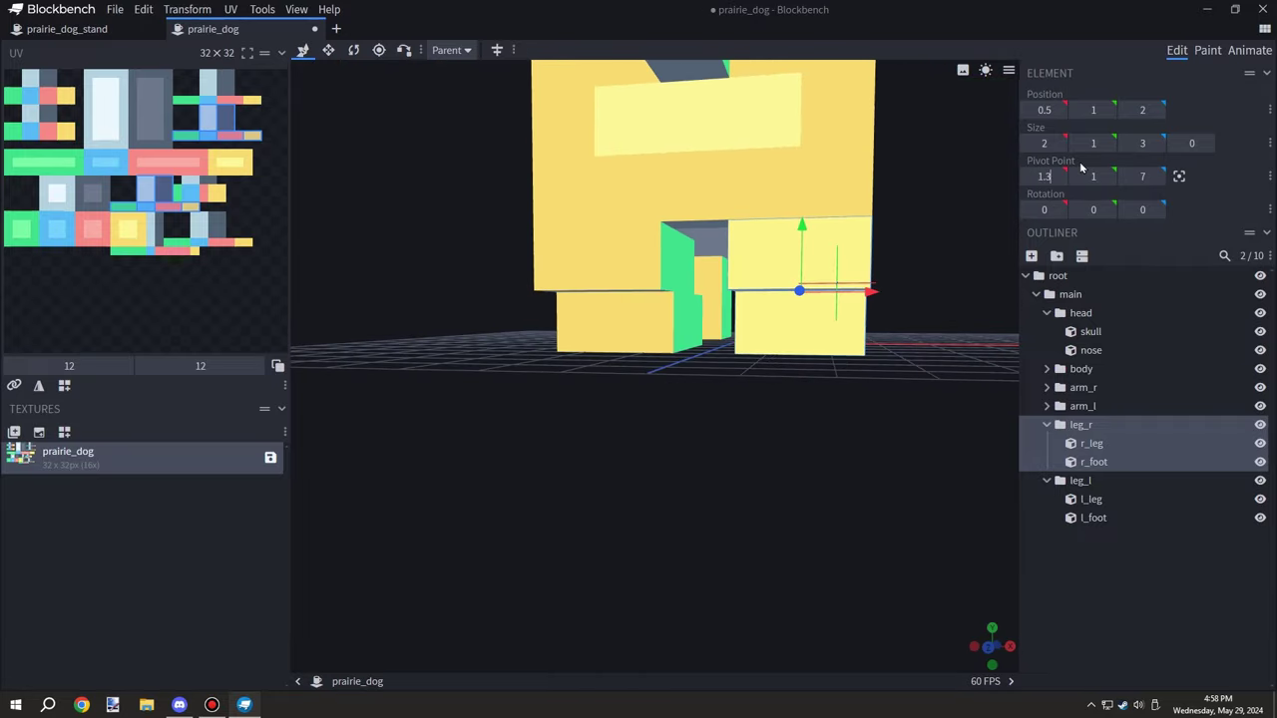
pyautogui.moveTo(566, 446); pyautogui.dragTo(504, 461)
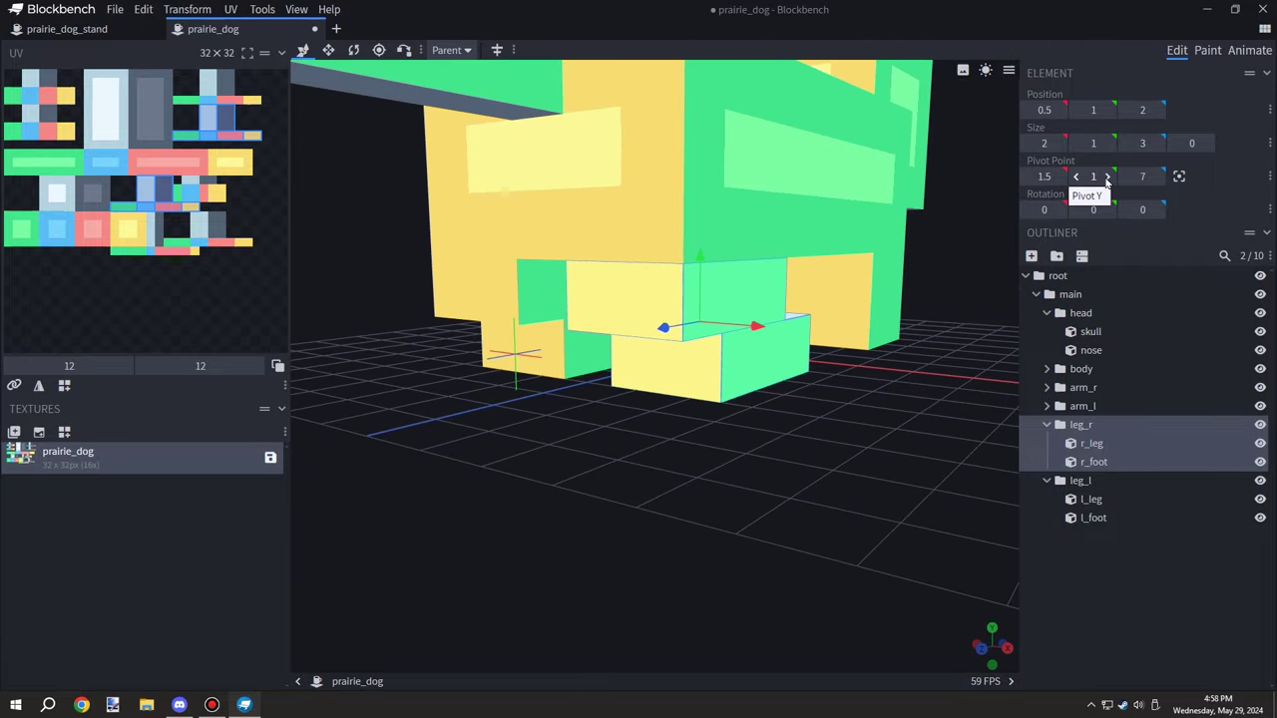
pyautogui.click(1109, 177)
pyautogui.moveTo(720, 442); pyautogui.dragTo(578, 507)
pyautogui.scroll(-5, 578, 507)
pyautogui.scroll(5, 429, 425)
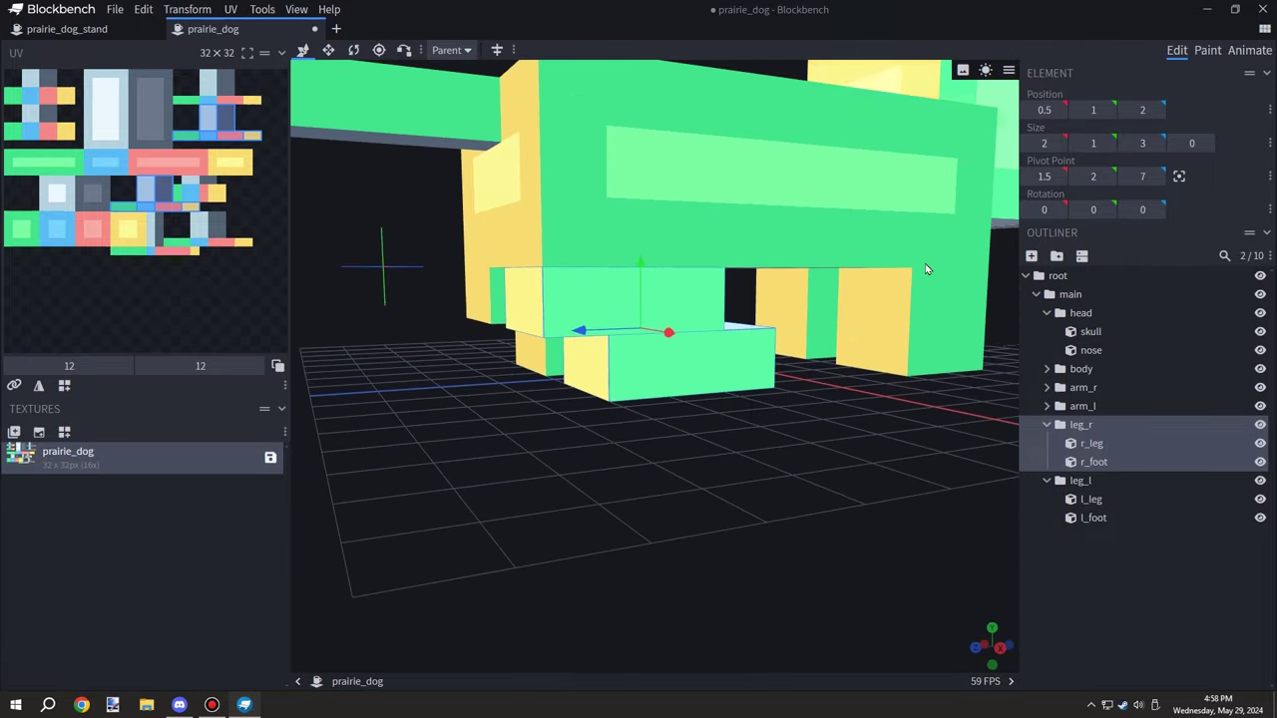
# Adjust the leg_r group's pivot along the Z axis to 3.5
pyautogui.moveTo(1121, 176); pyautogui.dragTo(1099, 176)
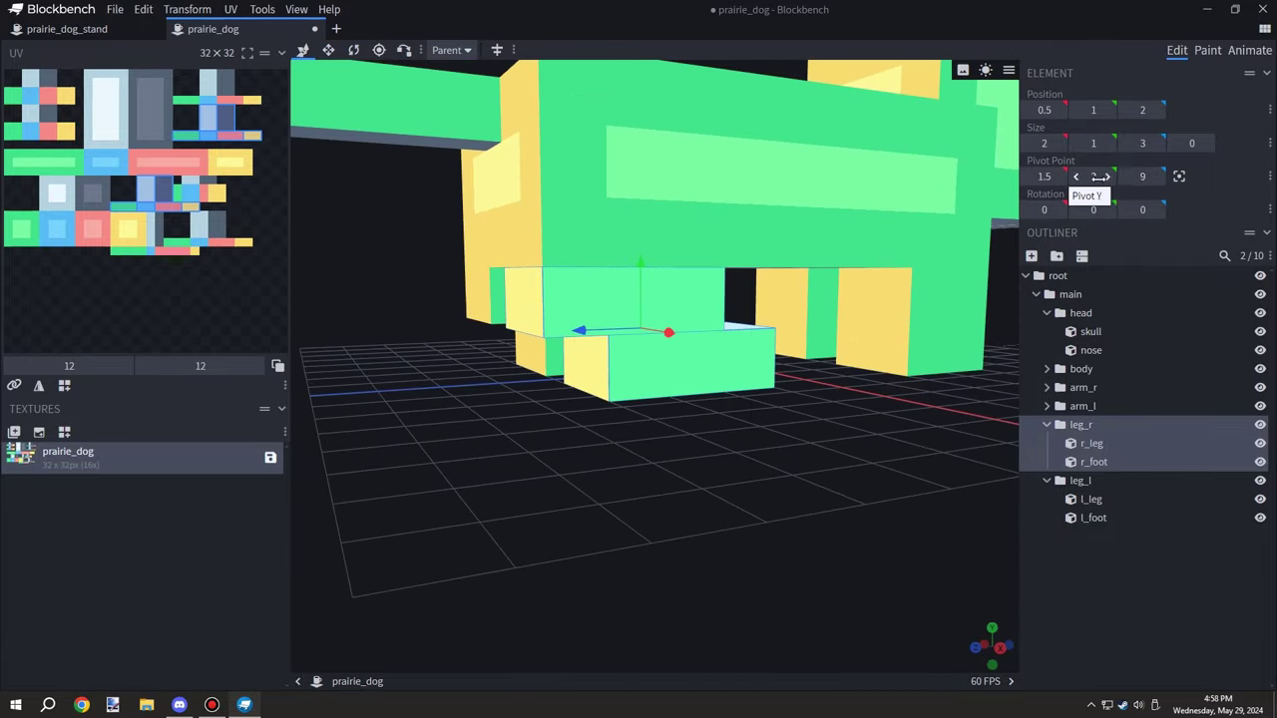
pyautogui.moveTo(879, 395); pyautogui.dragTo(748, 391)
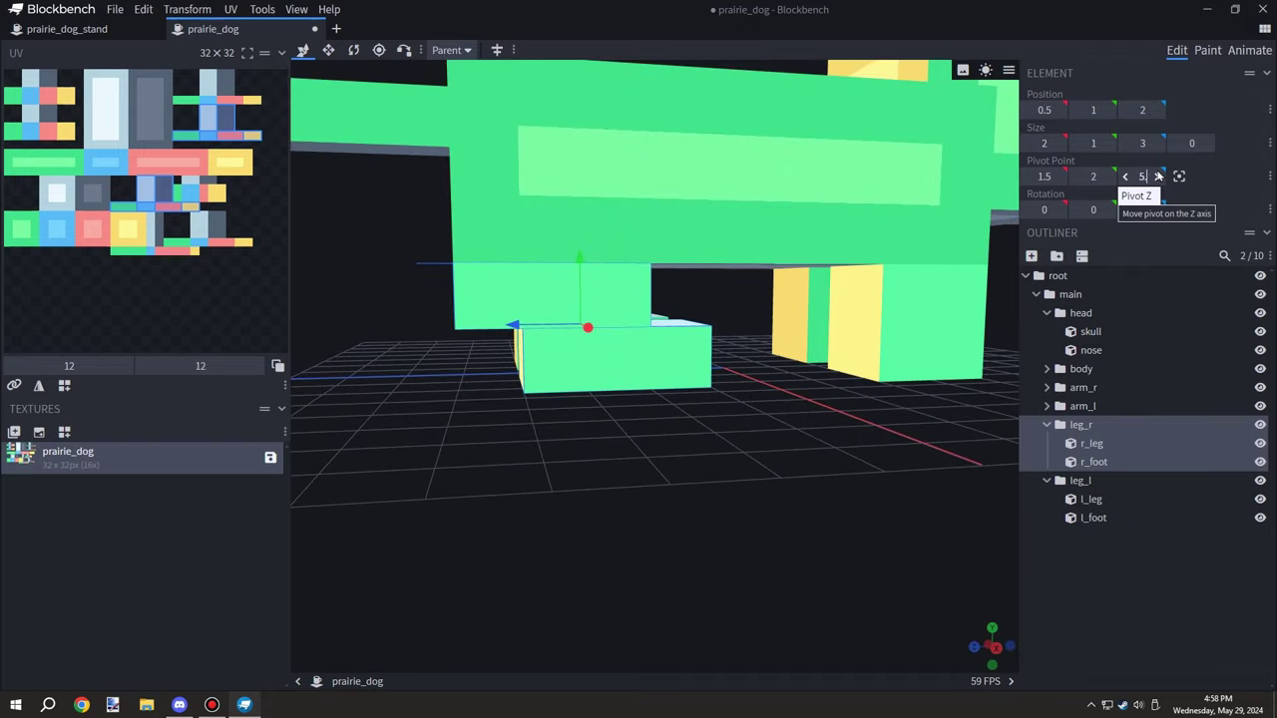
pyautogui.click(1157, 177)
pyautogui.click(1158, 177)
pyautogui.click(1126, 176)
pyautogui.click(1126, 177)
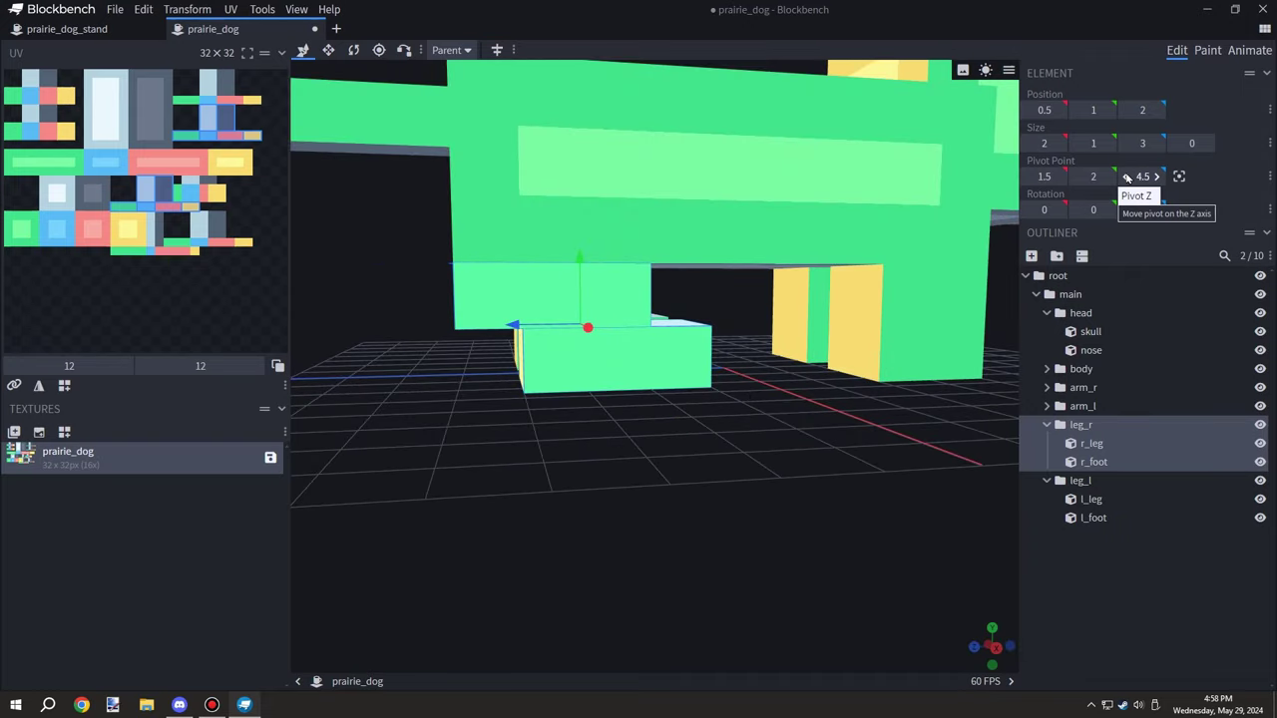
pyautogui.click(1126, 176)
pyautogui.moveTo(730, 373); pyautogui.dragTo(746, 423)
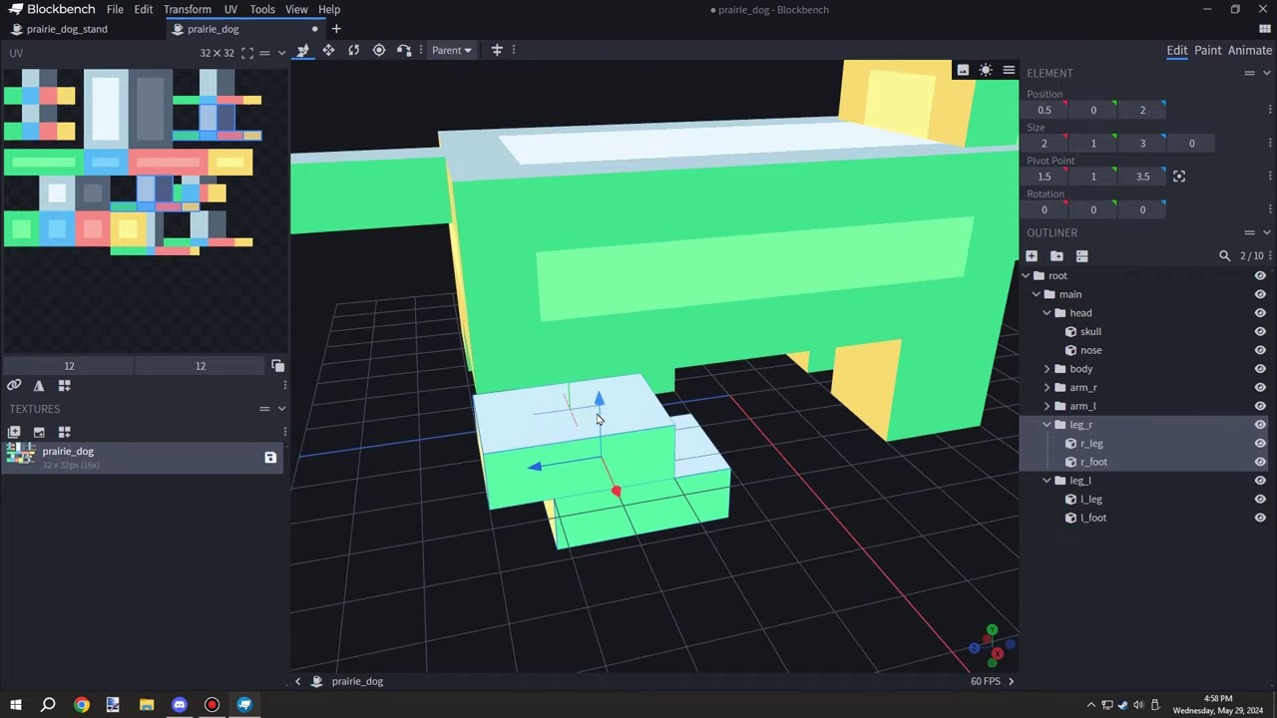
# Centre the pivot points of the r_leg and r_foot cubes on their own geometry
pyautogui.moveTo(840, 471); pyautogui.dragTo(903, 504)
pyautogui.click(1087, 443)
pyautogui.click(1097, 462)
pyautogui.click(1179, 177)
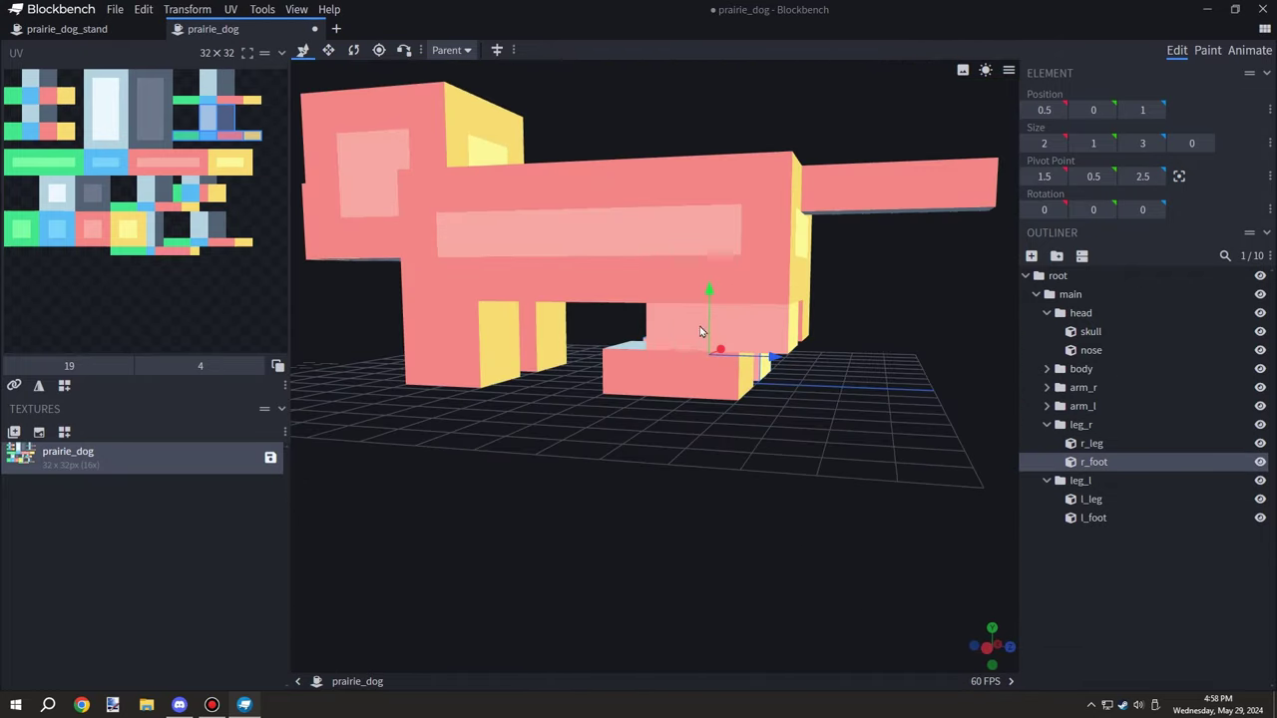
# Centre the leg_l group's pivot point on its leg and foot cubes
pyautogui.click(1047, 425)
pyautogui.click(1080, 443)
pyautogui.moveTo(958, 427); pyautogui.dragTo(983, 411)
pyautogui.click(1179, 176)
# Set the leg_l group's pivot point to 2 on Y and 3.5 on Z
pyautogui.moveTo(923, 438); pyautogui.dragTo(672, 435)
pyautogui.click(1160, 181)
pyautogui.click(1160, 180)
pyautogui.click(1160, 181)
pyautogui.click(1107, 179)
pyautogui.moveTo(968, 429); pyautogui.dragTo(868, 464)
pyautogui.click(1140, 174)
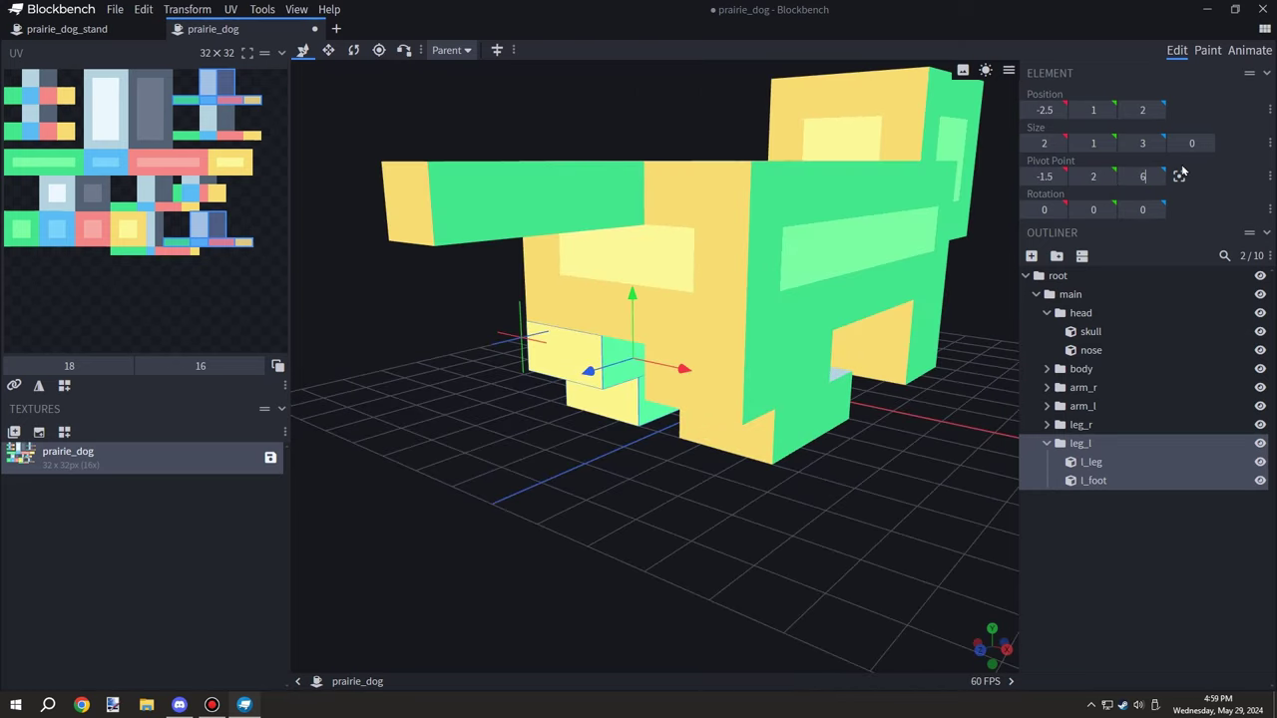
pyautogui.moveTo(953, 424); pyautogui.dragTo(863, 414)
pyautogui.click(1126, 178)
pyautogui.click(1126, 179)
pyautogui.click(1126, 178)
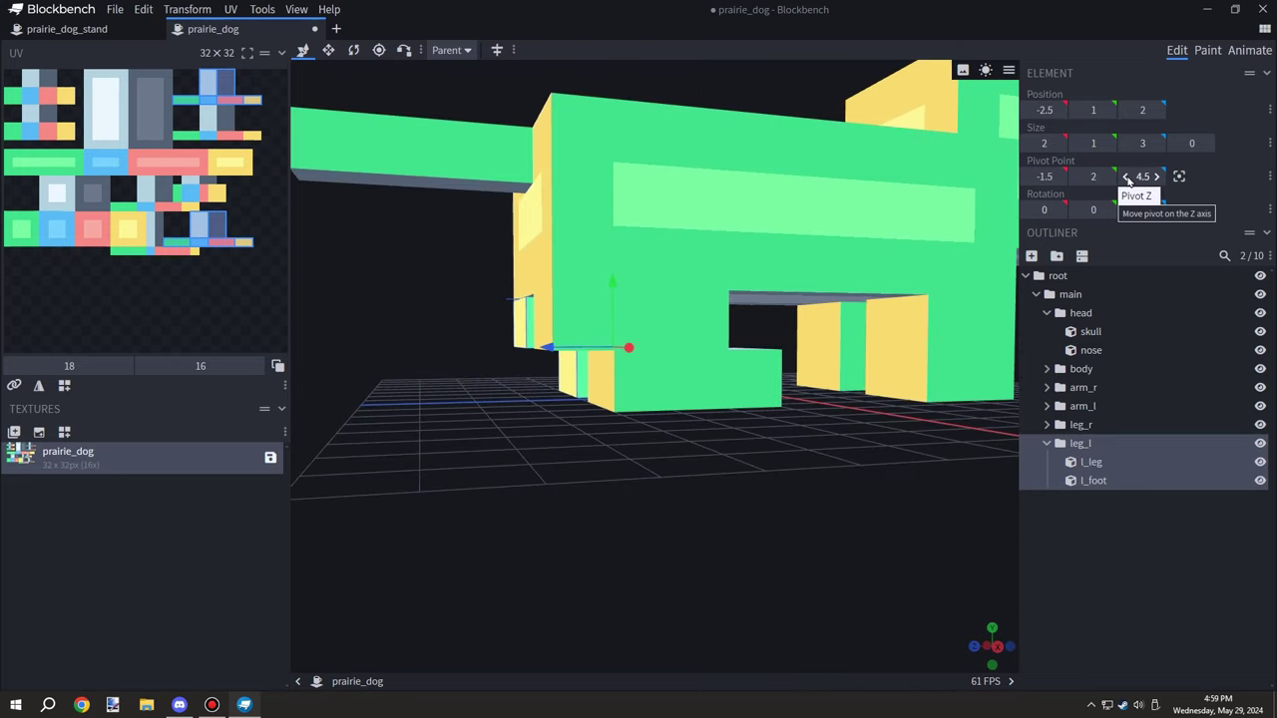
# Centre the pivot points of the l_leg and l_foot cubes on their own geometry
pyautogui.moveTo(648, 464); pyautogui.dragTo(926, 459)
pyautogui.click(1101, 466)
pyautogui.click(1123, 483)
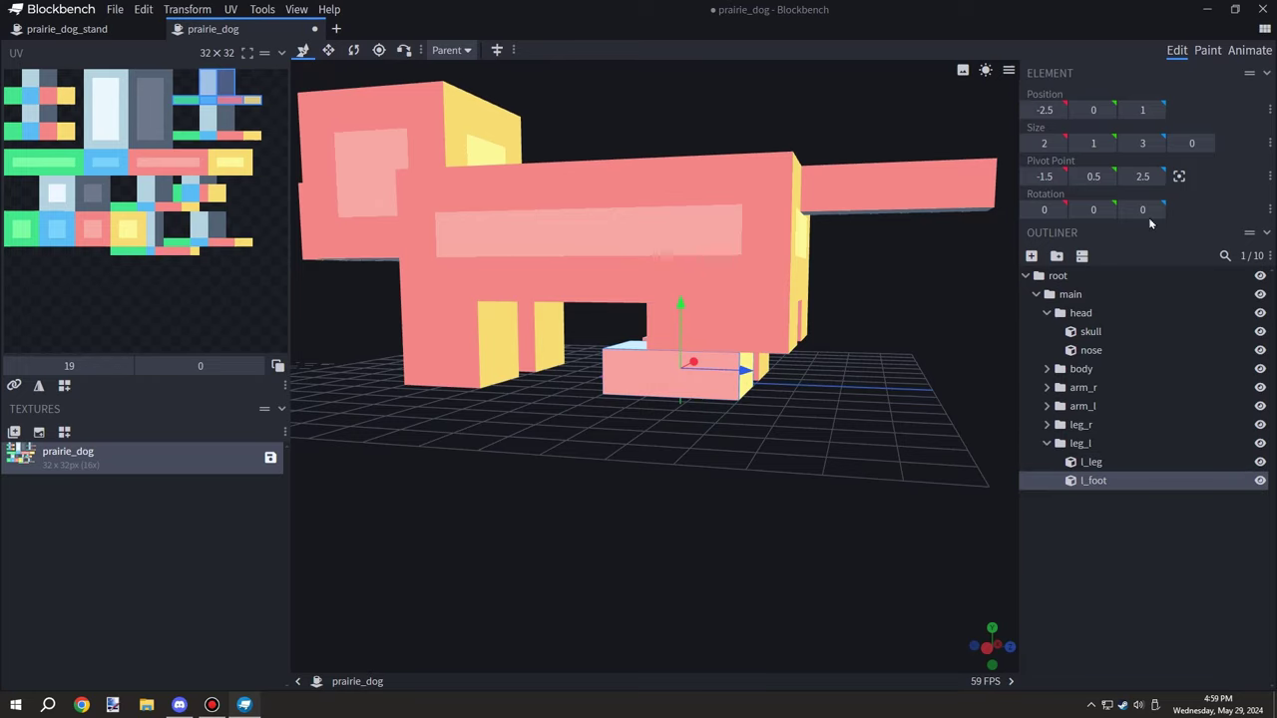
pyautogui.moveTo(897, 399); pyautogui.dragTo(922, 405)
# Centre the pivot points of the chest and tail cubes in the body group
pyautogui.click(775, 299)
pyautogui.moveTo(777, 312); pyautogui.dragTo(743, 323)
pyautogui.click(1179, 177)
pyautogui.moveTo(903, 385); pyautogui.dragTo(633, 362)
pyautogui.moveTo(798, 480); pyautogui.dragTo(1012, 499)
pyautogui.scroll(-4, 855, 499)
pyautogui.click(1101, 407)
pyautogui.click(1179, 176)
pyautogui.moveTo(958, 386); pyautogui.dragTo(1002, 407)
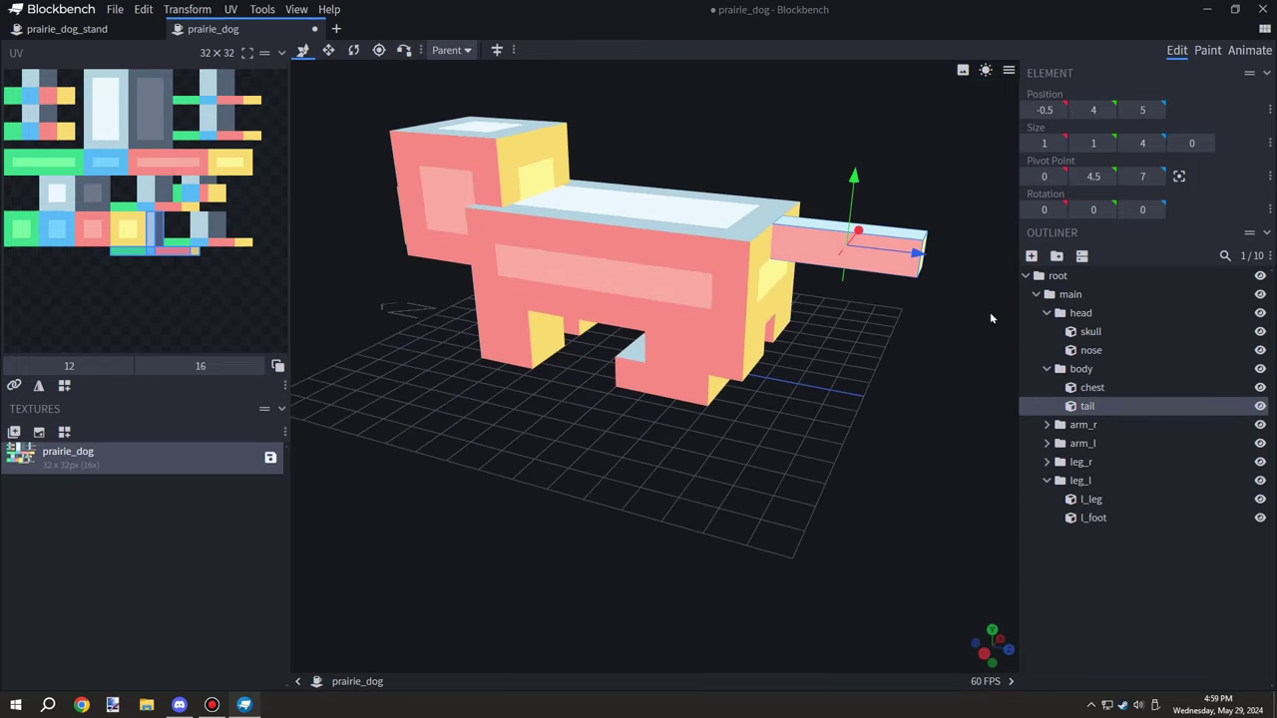
# Test the leg_l group's pivot by rotating the group back and forth about X, and return the rotation to 0
pyautogui.click(545, 452)
pyautogui.moveTo(758, 439); pyautogui.dragTo(806, 434)
pyautogui.scroll(-4, 772, 385)
pyautogui.moveTo(772, 383); pyautogui.dragTo(798, 379)
pyautogui.click(1047, 368)
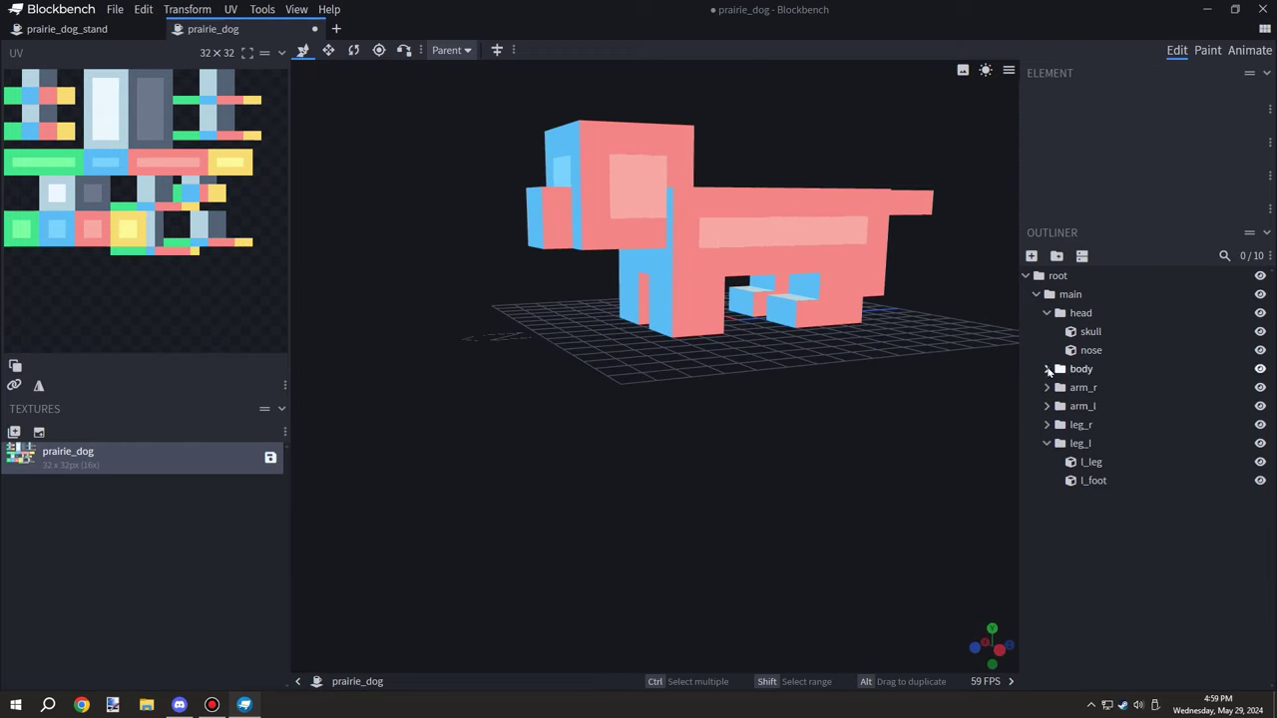
pyautogui.click(1081, 447)
pyautogui.click(1108, 212)
pyautogui.click(1076, 212)
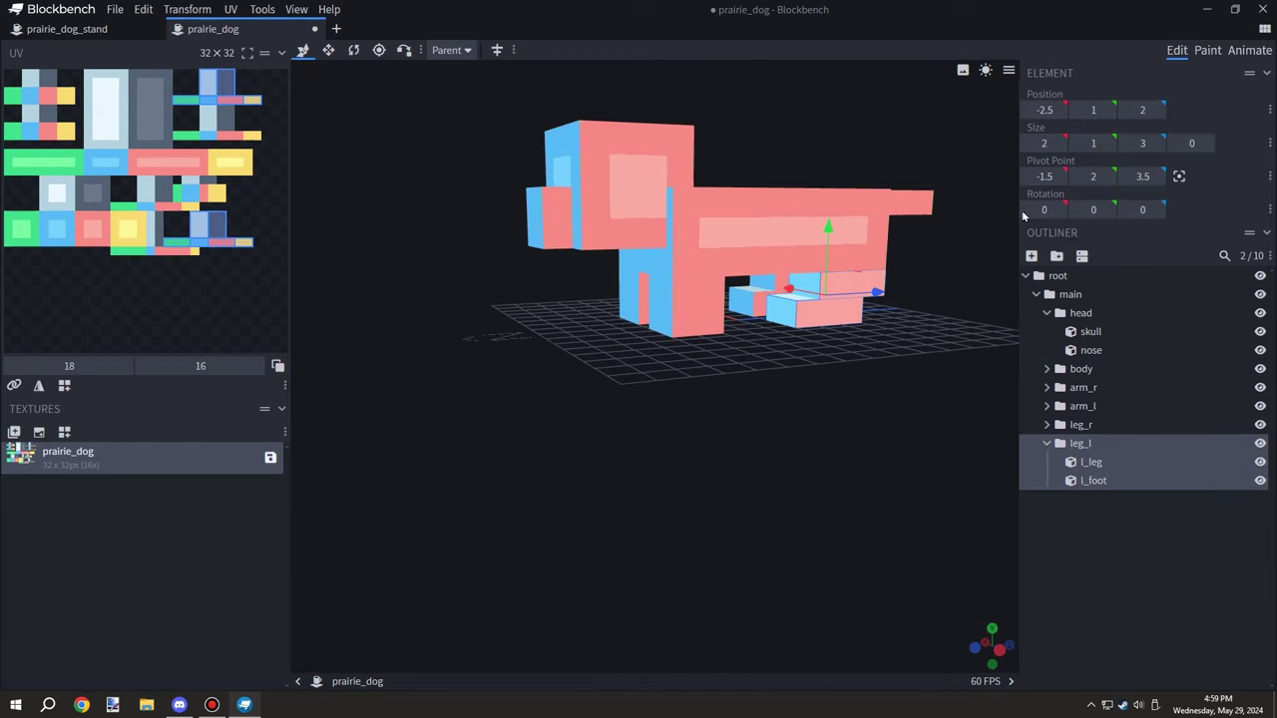
pyautogui.click(1028, 214)
pyautogui.click(1028, 213)
pyautogui.click(1030, 215)
pyautogui.click(1059, 211)
pyautogui.click(1060, 210)
pyautogui.click(1060, 210)
pyautogui.click(1059, 211)
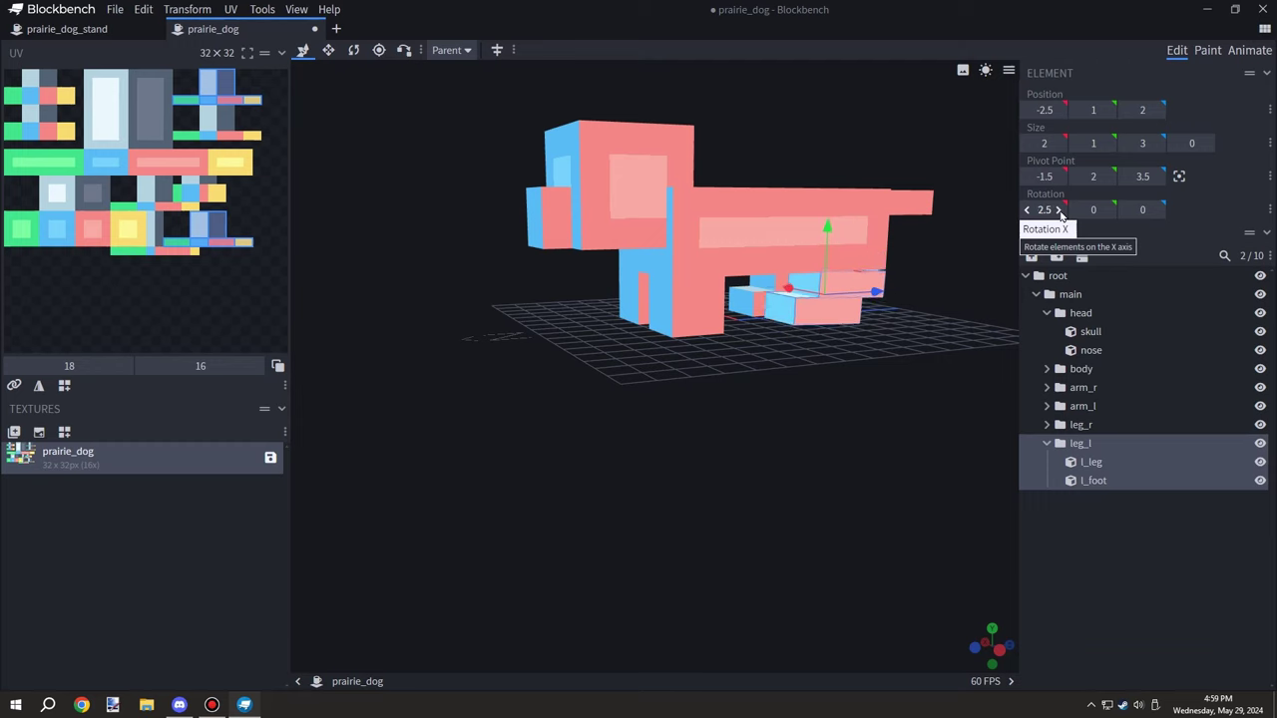
pyautogui.click(1059, 210)
pyautogui.click(1060, 210)
pyautogui.click(1060, 211)
pyautogui.click(1031, 215)
pyautogui.click(1031, 214)
pyautogui.click(1030, 214)
pyautogui.click(1030, 214)
pyautogui.click(1030, 215)
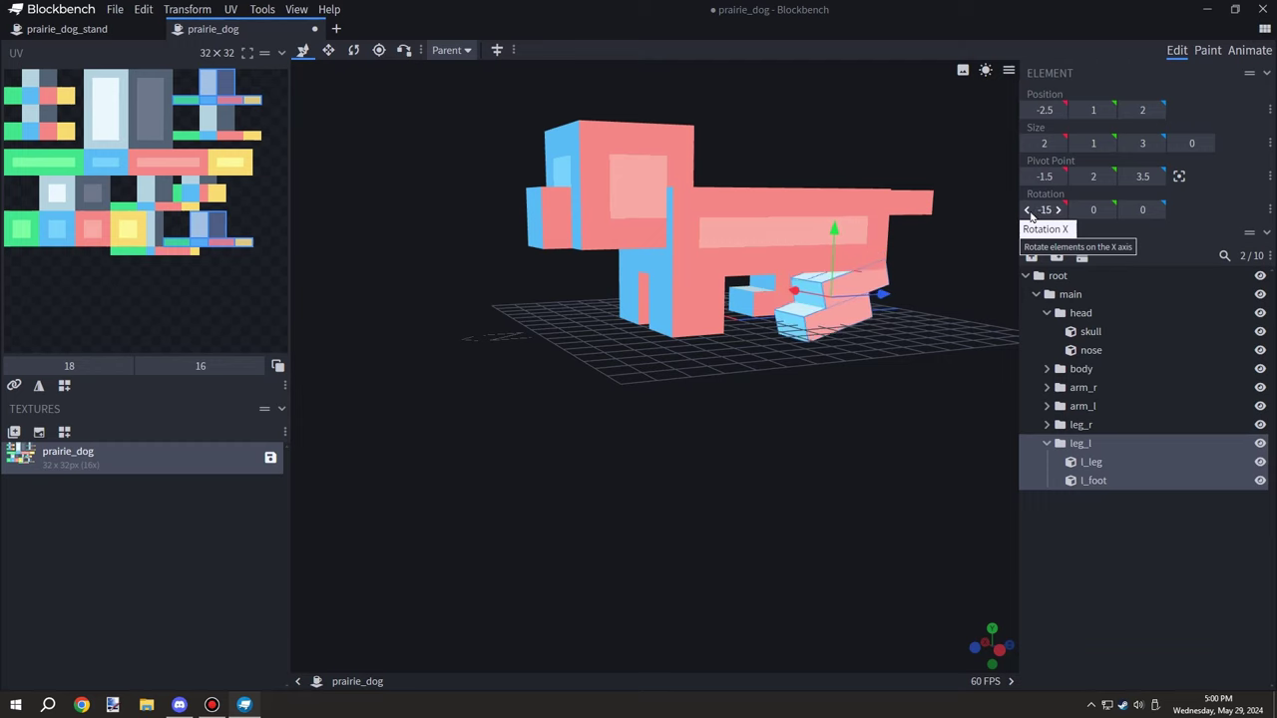
pyautogui.click(1030, 214)
pyautogui.click(1061, 210)
pyautogui.click(1061, 210)
pyautogui.click(1060, 211)
pyautogui.click(1061, 211)
pyautogui.click(1060, 210)
# Test the leg_r group's pivot by rotating it to 30 about X, and return the rotation to 0
pyautogui.moveTo(764, 428); pyautogui.dragTo(1017, 415)
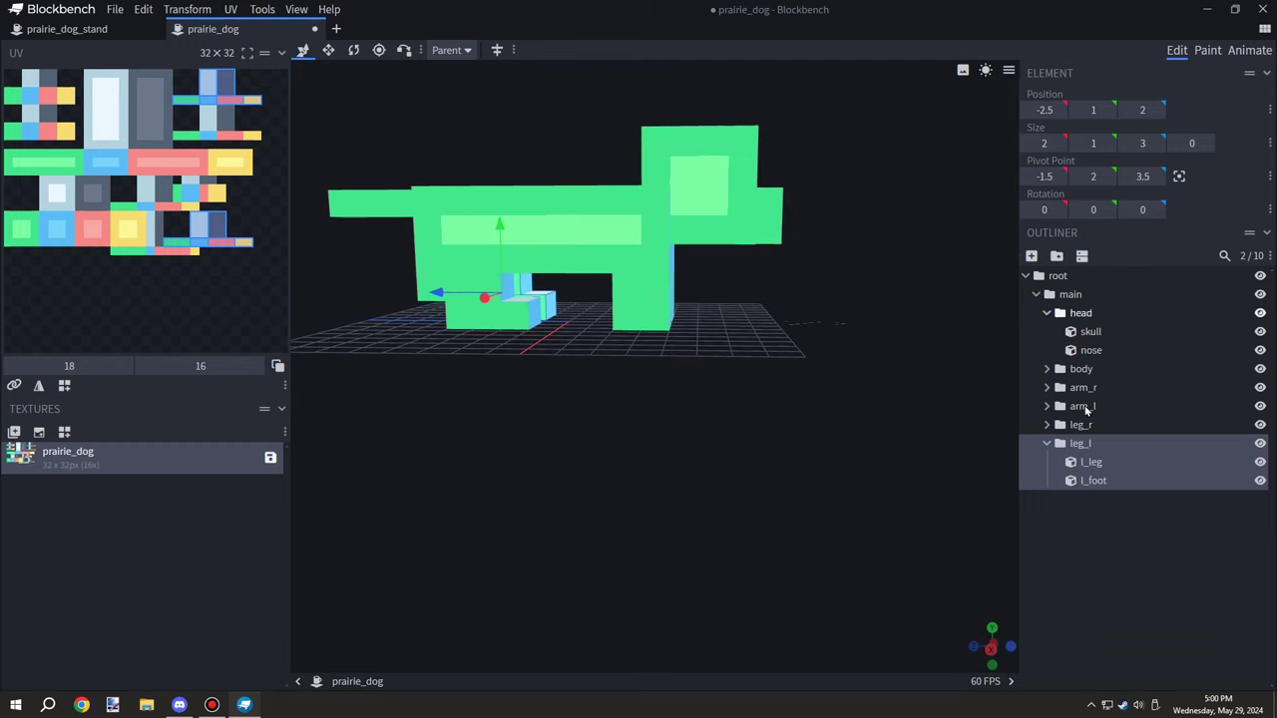
pyautogui.click(1079, 425)
pyautogui.click(1046, 442)
pyautogui.click(1057, 210)
pyautogui.click(1057, 211)
pyautogui.click(1058, 211)
pyautogui.click(1057, 212)
pyautogui.click(1057, 212)
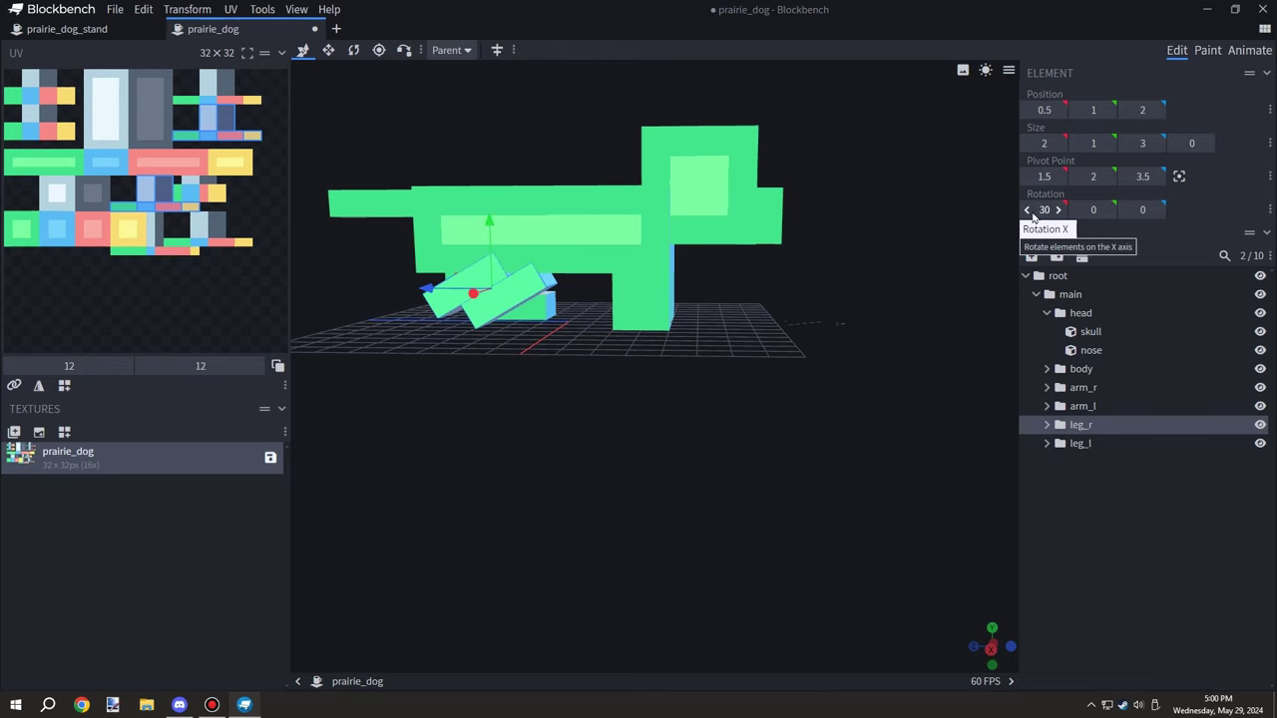
pyautogui.click(1030, 215)
pyautogui.click(1031, 215)
pyautogui.click(1029, 215)
pyautogui.click(1029, 215)
pyautogui.click(1029, 216)
# Try inflating the r_leg cube, first by 0.1 and then by 0.25
pyautogui.moveTo(584, 299); pyautogui.dragTo(668, 337)
pyautogui.click(600, 321)
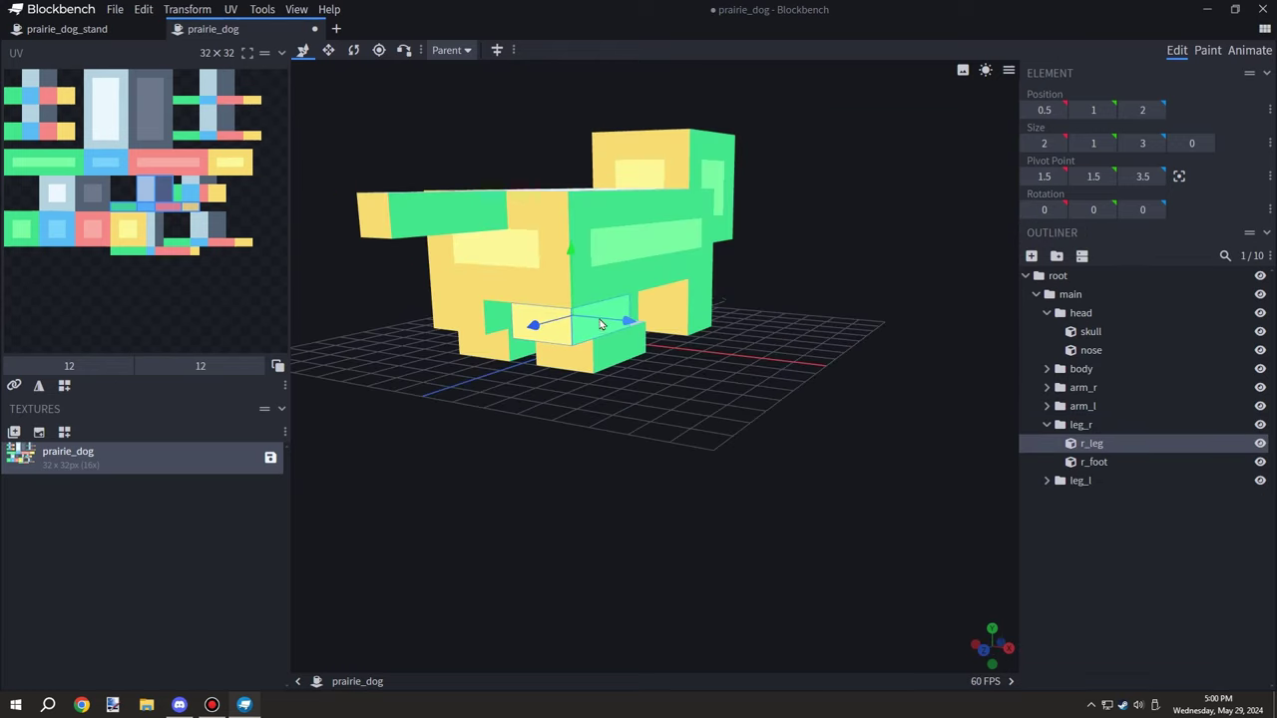
pyautogui.click(1191, 144)
pyautogui.write('0.1')
pyautogui.moveTo(843, 439); pyautogui.dragTo(788, 437)
pyautogui.press('s')
pyautogui.click(1192, 143)
pyautogui.write('0.25')
pyautogui.press('Return')
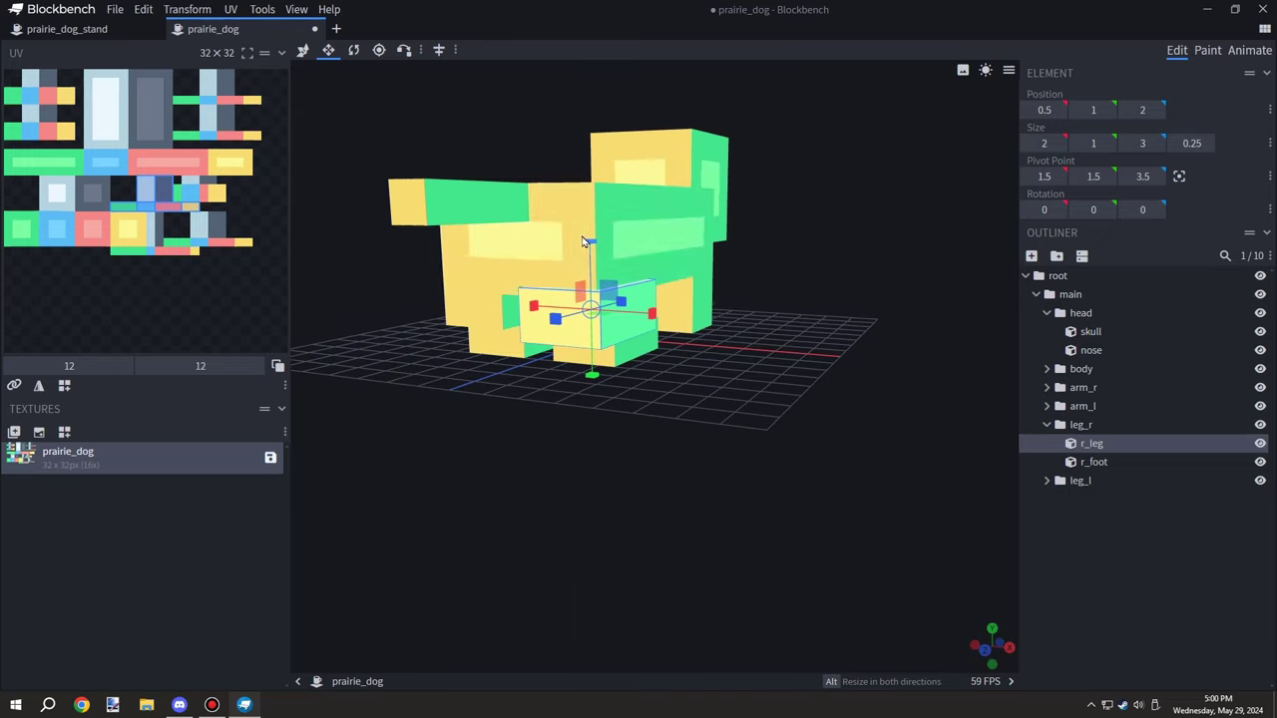
# Try stretching the r_leg cube vertically and undo the latest resize and inflate changes
pyautogui.moveTo(585, 242); pyautogui.dragTo(582, 219)
pyautogui.moveTo(732, 387); pyautogui.dragTo(655, 376)
pyautogui.hotkey('ctrl', 'z')
pyautogui.hotkey('ctrl', 'z')
pyautogui.hotkey('ctrl', 'z')
pyautogui.hotkey('ctrl', 'z')
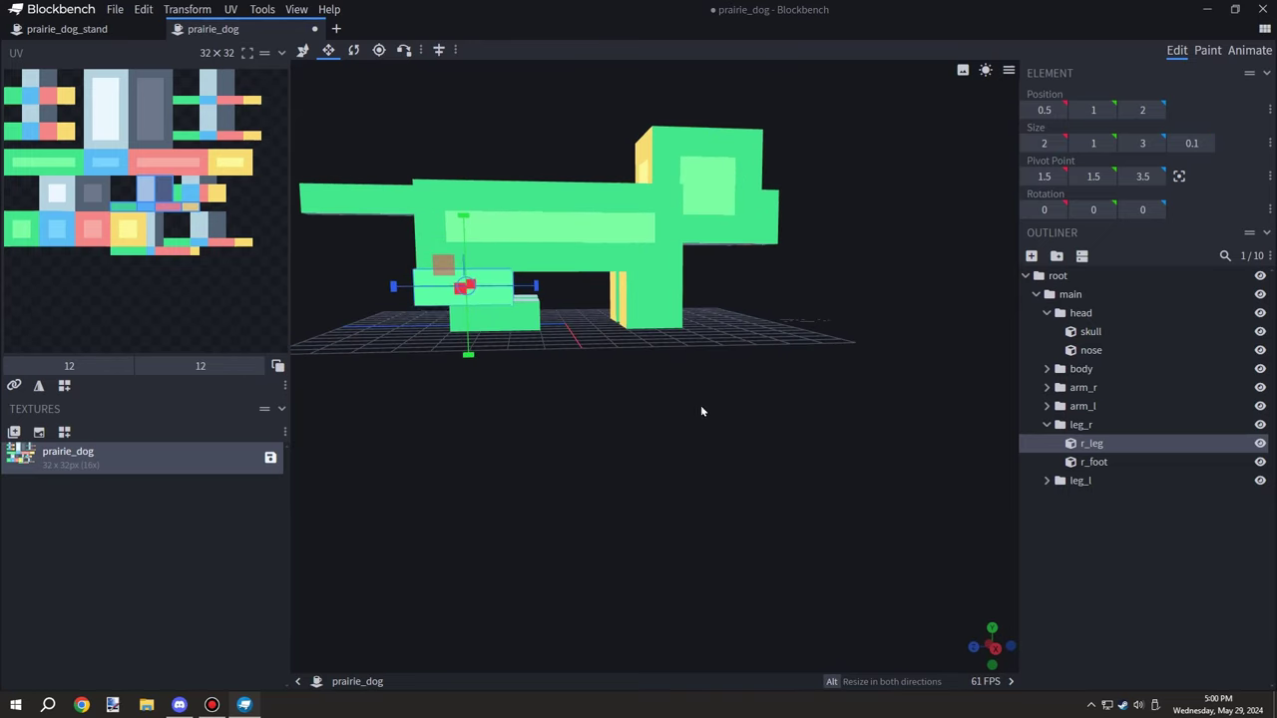
# Test the arm_l group's pivot by rotating it back and forth about X, and return the rotation to 0
pyautogui.moveTo(763, 439); pyautogui.dragTo(890, 423)
pyautogui.click(706, 312)
pyautogui.click(1083, 405)
pyautogui.click(1060, 209)
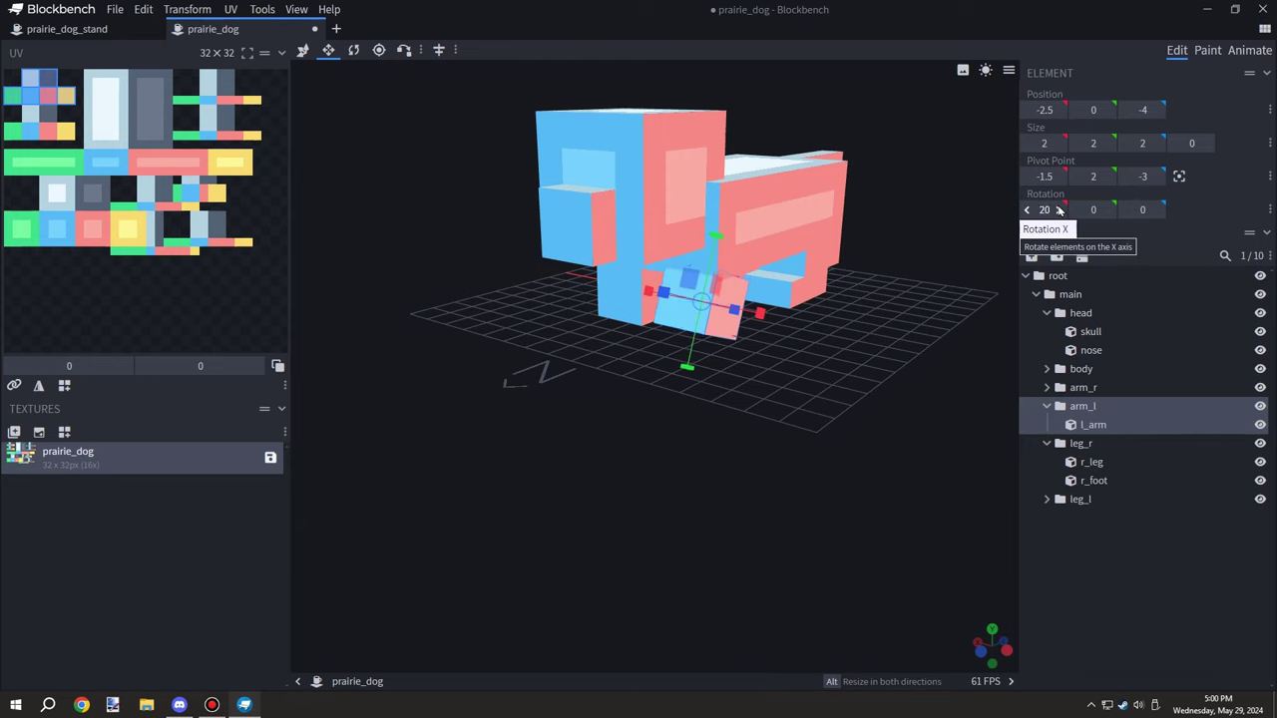
pyautogui.click(1027, 209)
pyautogui.click(1028, 210)
pyautogui.moveTo(820, 391); pyautogui.dragTo(723, 375)
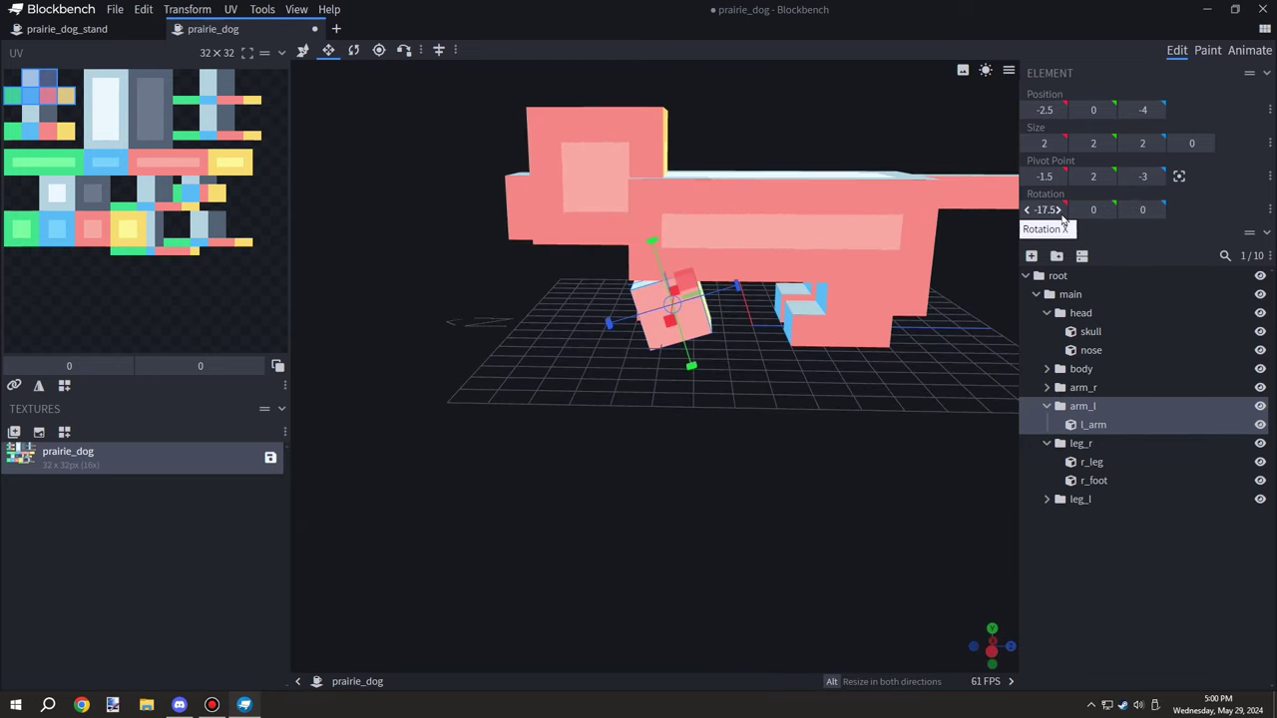
pyautogui.click(1059, 211)
# Deselect everything and save the prairie_dog model
pyautogui.click(805, 478)
pyautogui.moveTo(805, 478); pyautogui.dragTo(880, 481)
pyautogui.click(115, 8)
pyautogui.click(147, 27)
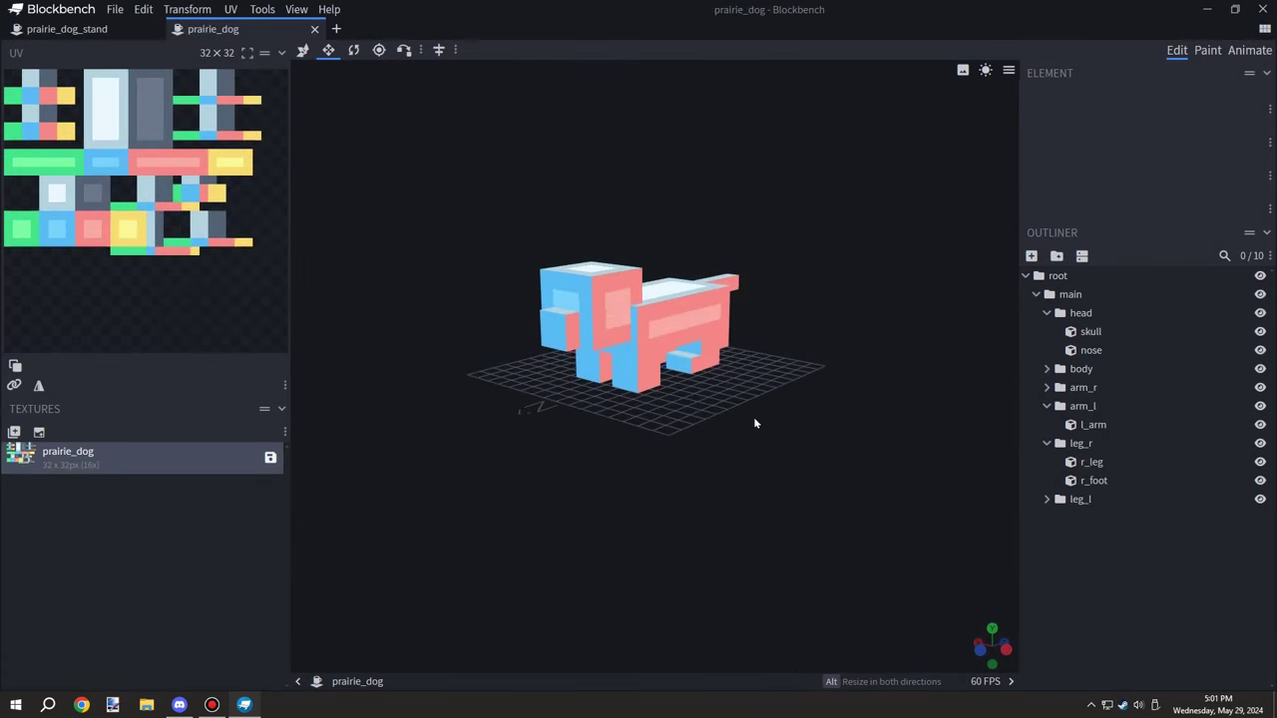
# Examine the prairie_dog and prairie_dog_stand models from several angles, comparing the normal and standing versions
pyautogui.moveTo(521, 441); pyautogui.dragTo(416, 253)
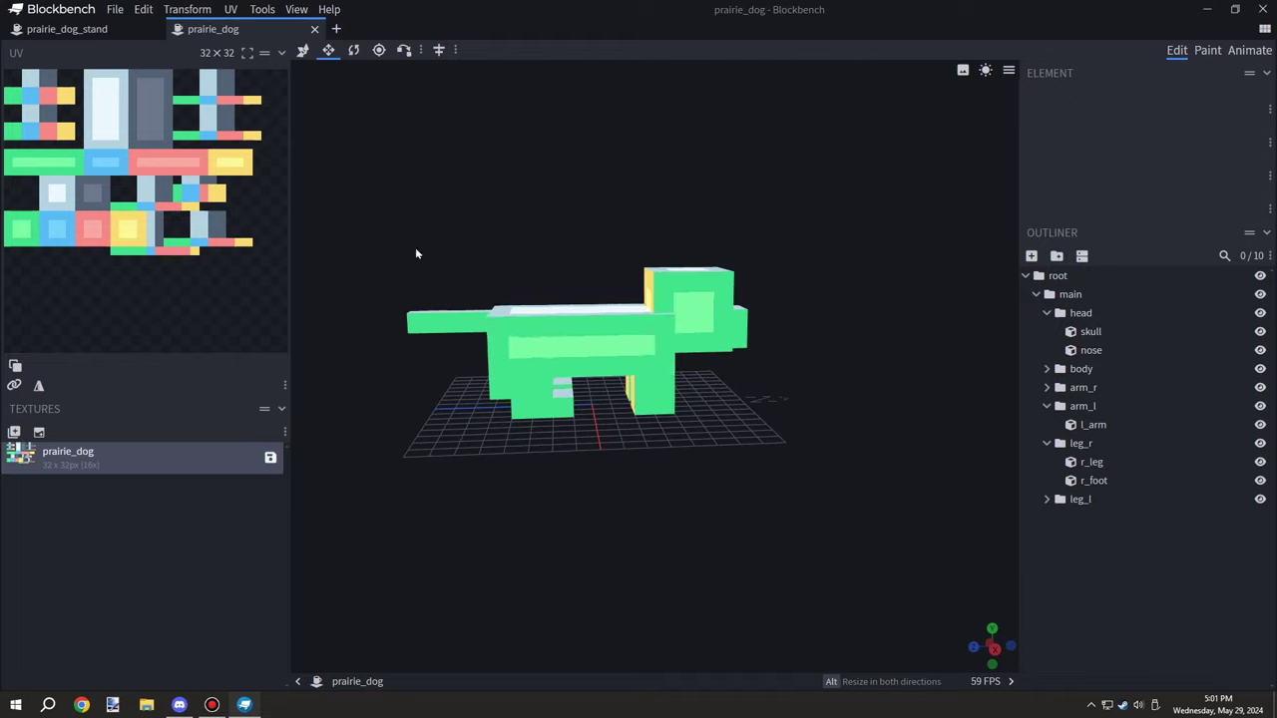
pyautogui.click(138, 30)
pyautogui.moveTo(502, 276)
pyautogui.mouseDown()
pyautogui.moveTo(612, 448)
pyautogui.moveTo(333, 443)
pyautogui.moveTo(699, 496)
pyautogui.moveTo(772, 493)
pyautogui.moveTo(579, 484)
pyautogui.moveTo(701, 496)
pyautogui.moveTo(613, 485)
pyautogui.moveTo(510, 513)
pyautogui.moveTo(684, 490)
pyautogui.moveTo(639, 513)
pyautogui.moveTo(501, 485)
pyautogui.moveTo(539, 468)
pyautogui.moveTo(744, 457)
pyautogui.moveTo(506, 287)
pyautogui.mouseUp()
pyautogui.click(180, 27)
pyautogui.moveTo(356, 222); pyautogui.dragTo(661, 319)
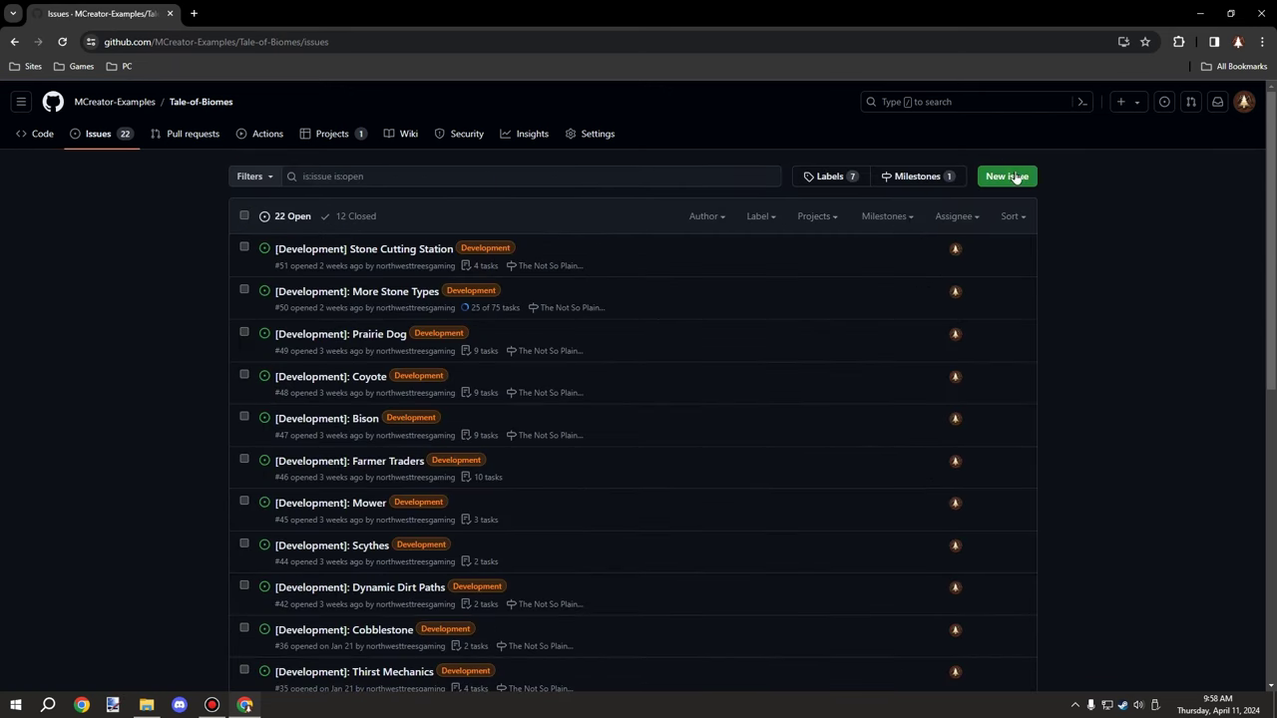
# Start a new issue in the Tale-of-Biomes GitHub repository, look over the Suggestion form and return to the template choice
pyautogui.click(1006, 175)
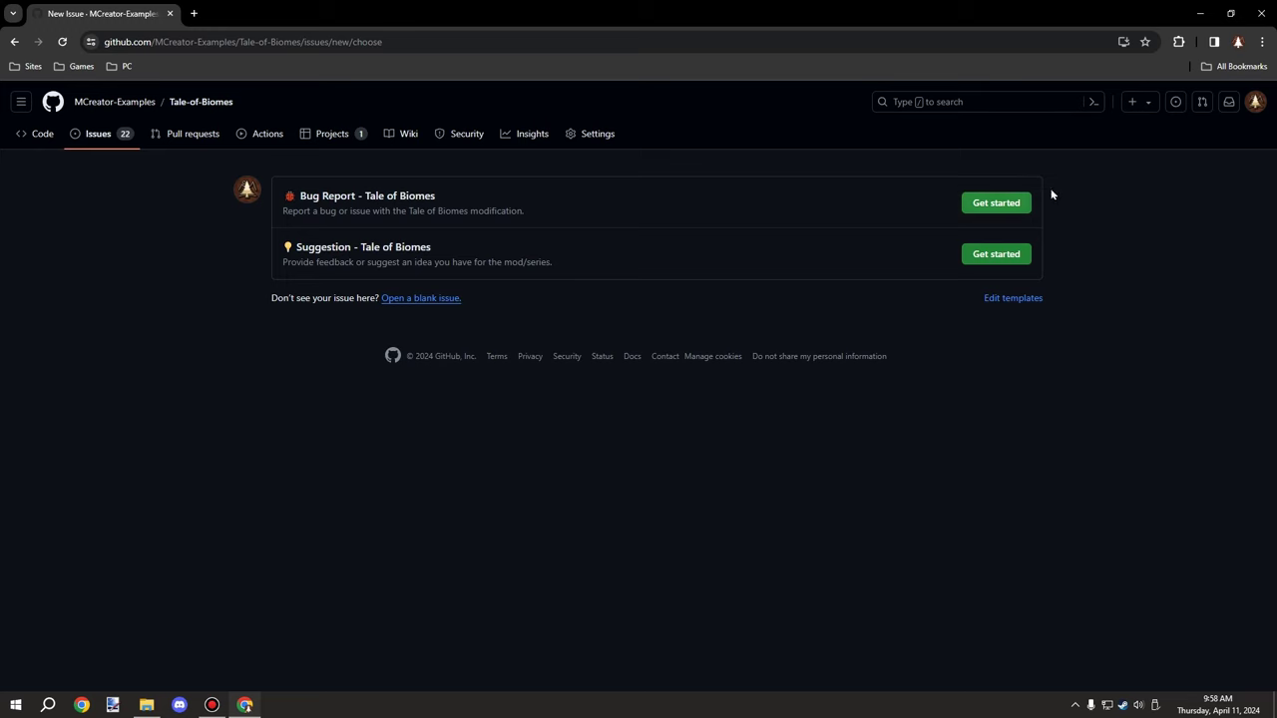
pyautogui.click(986, 255)
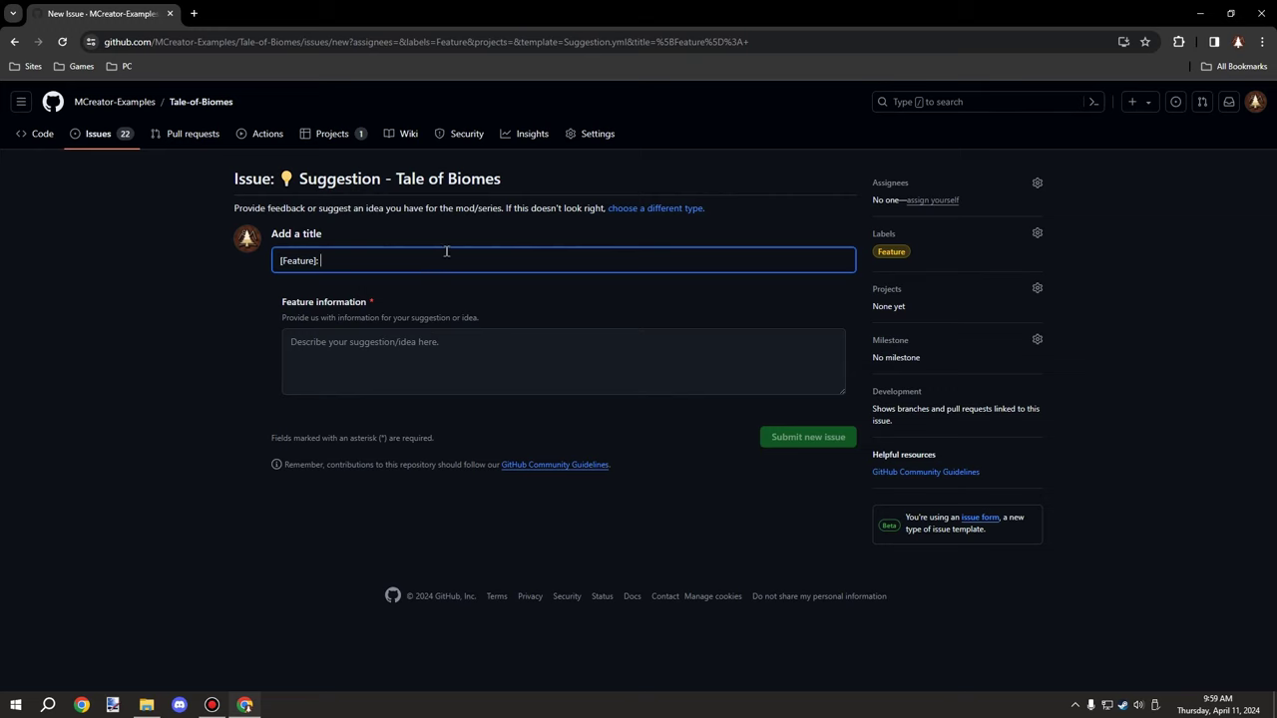
pyautogui.click(13, 42)
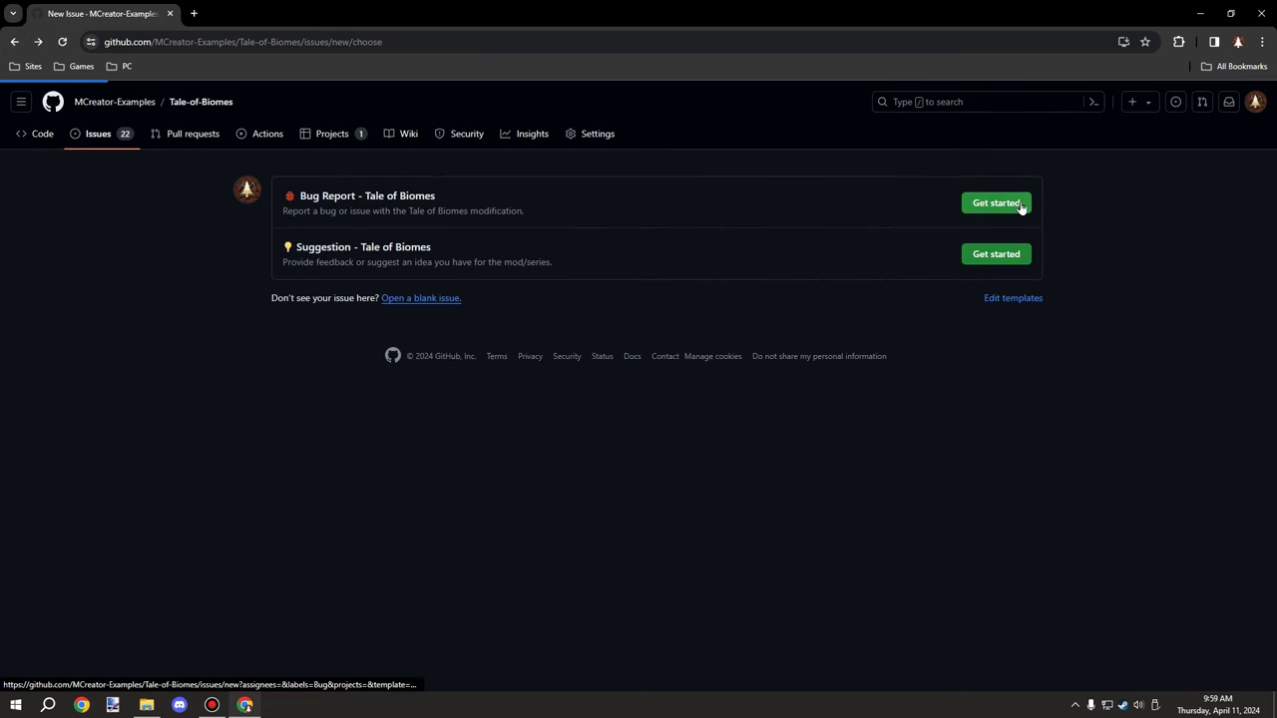
# Look over the Bug Report form's fields, including Issue information, and go back to the repository's issue list
pyautogui.click(1022, 207)
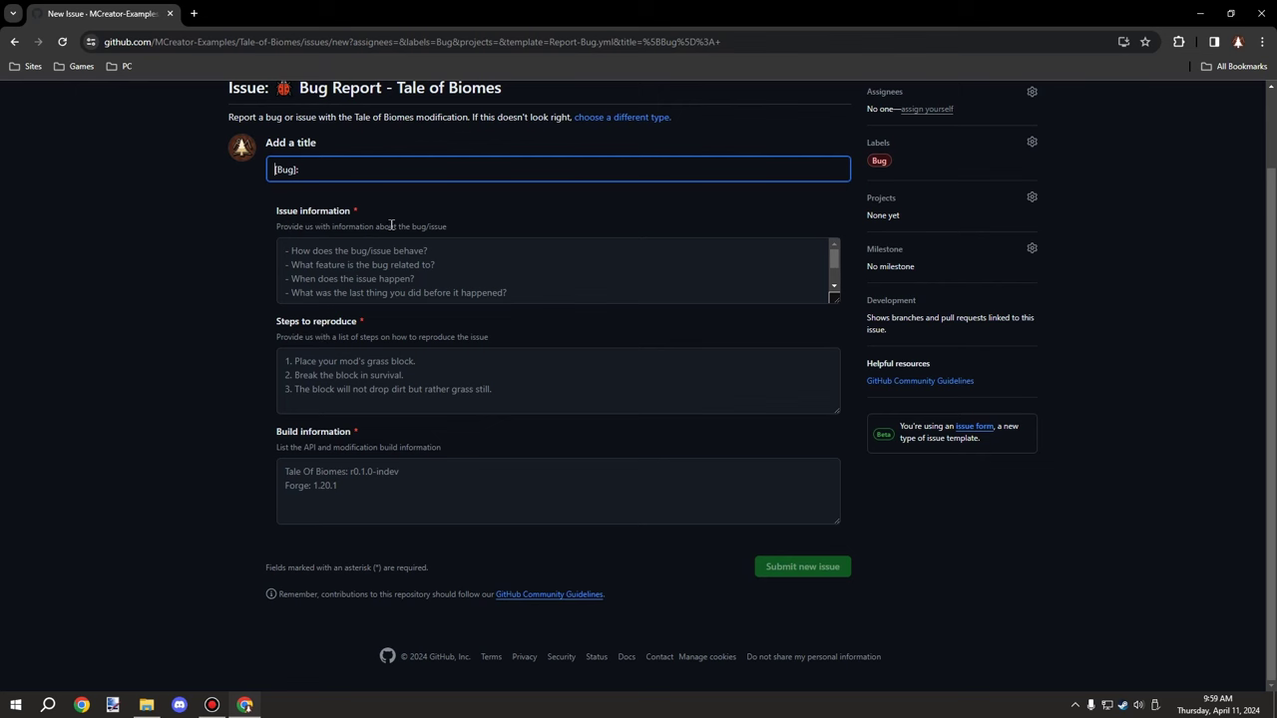
pyautogui.click(342, 256)
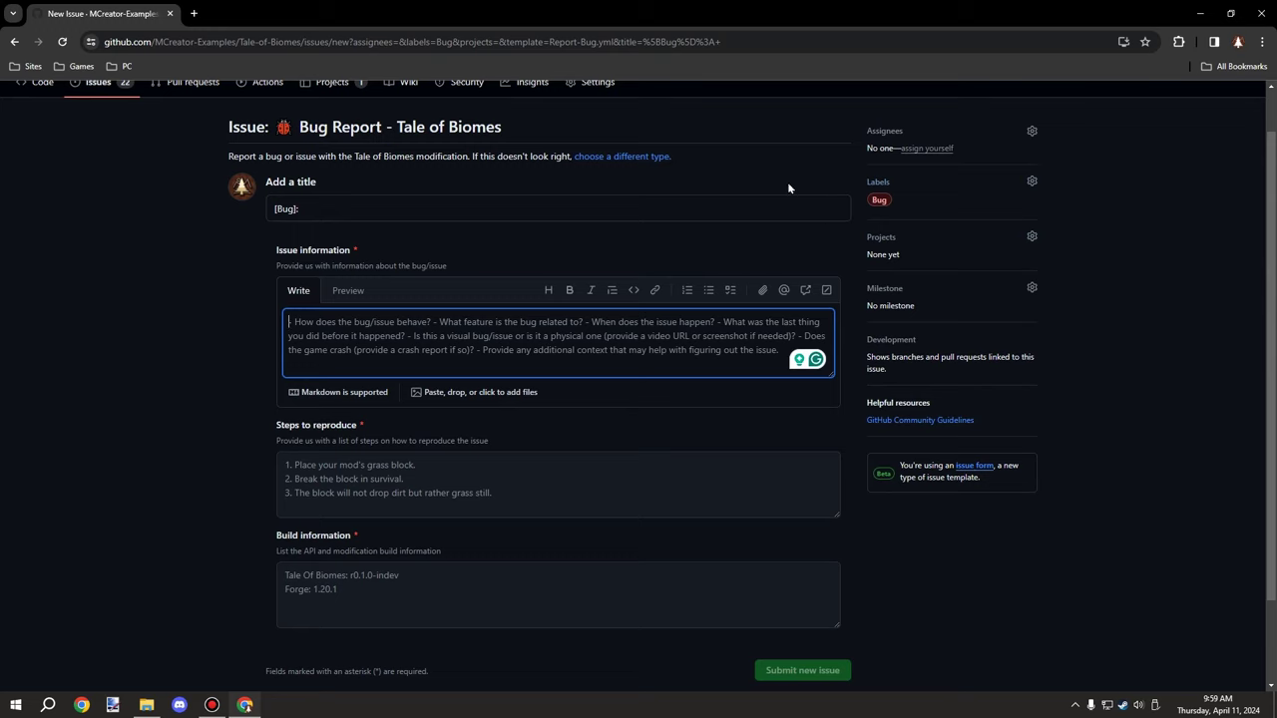
pyautogui.click(12, 42)
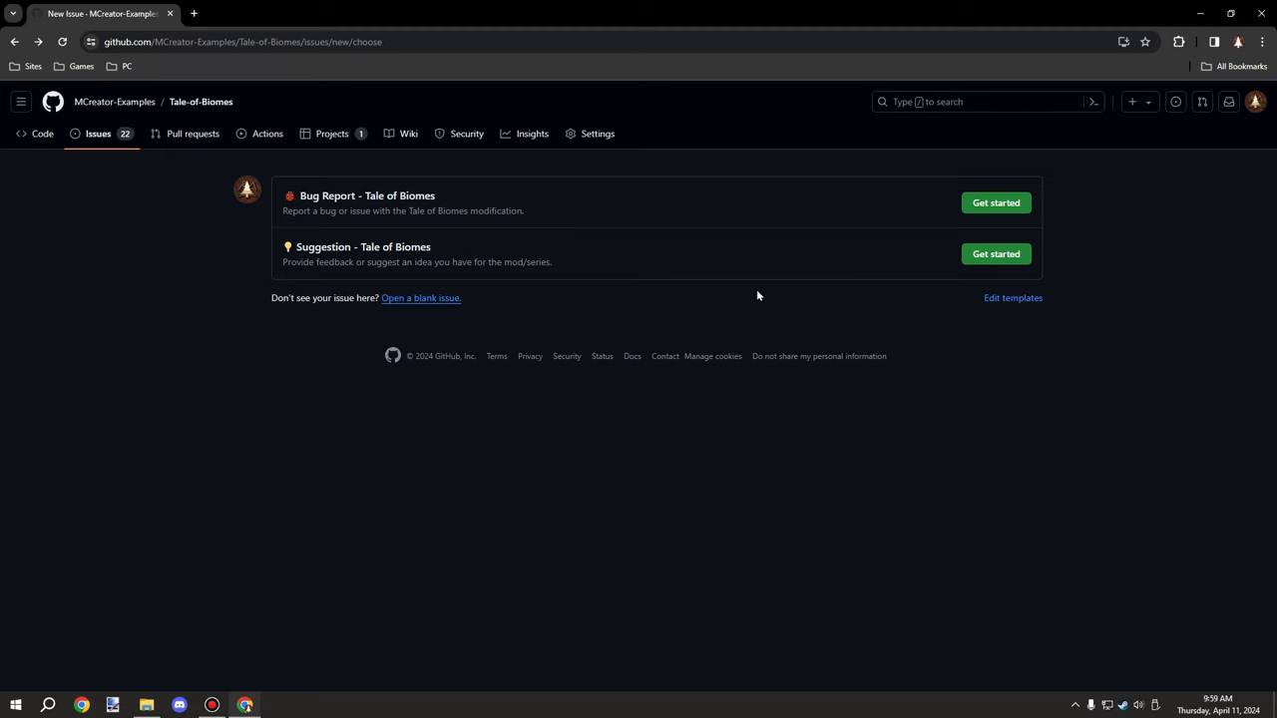
pyautogui.click(97, 135)
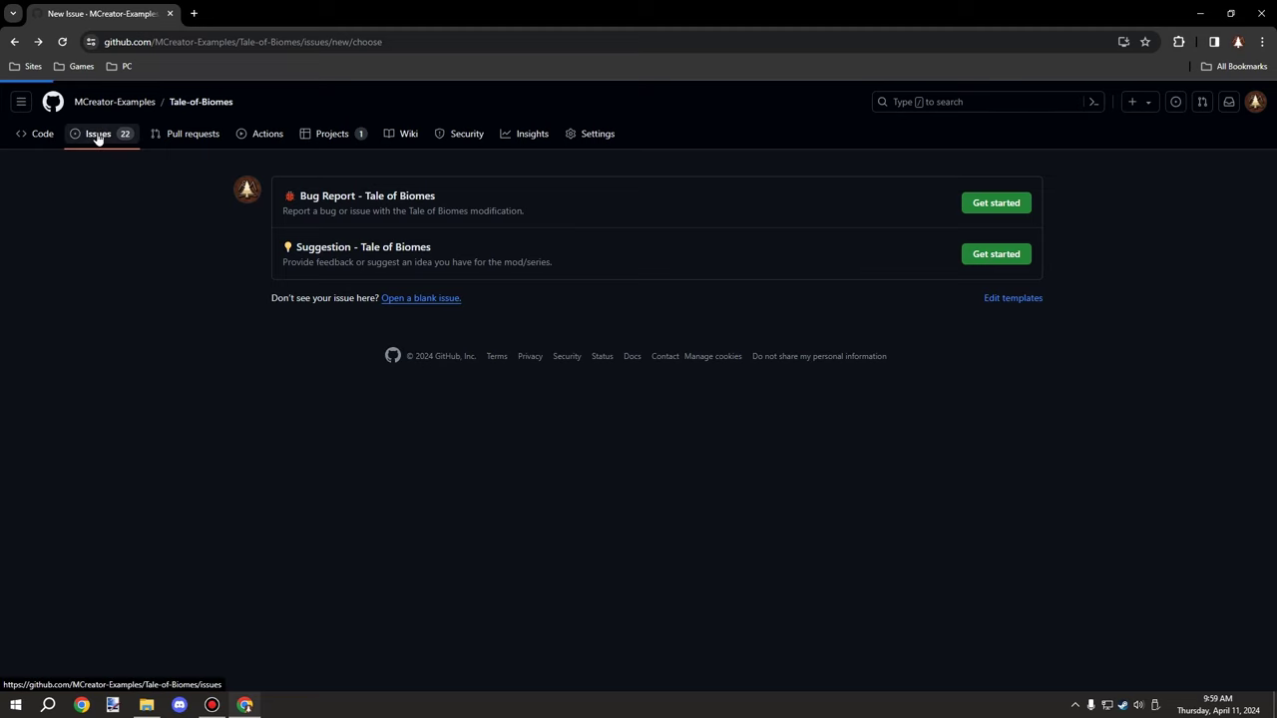